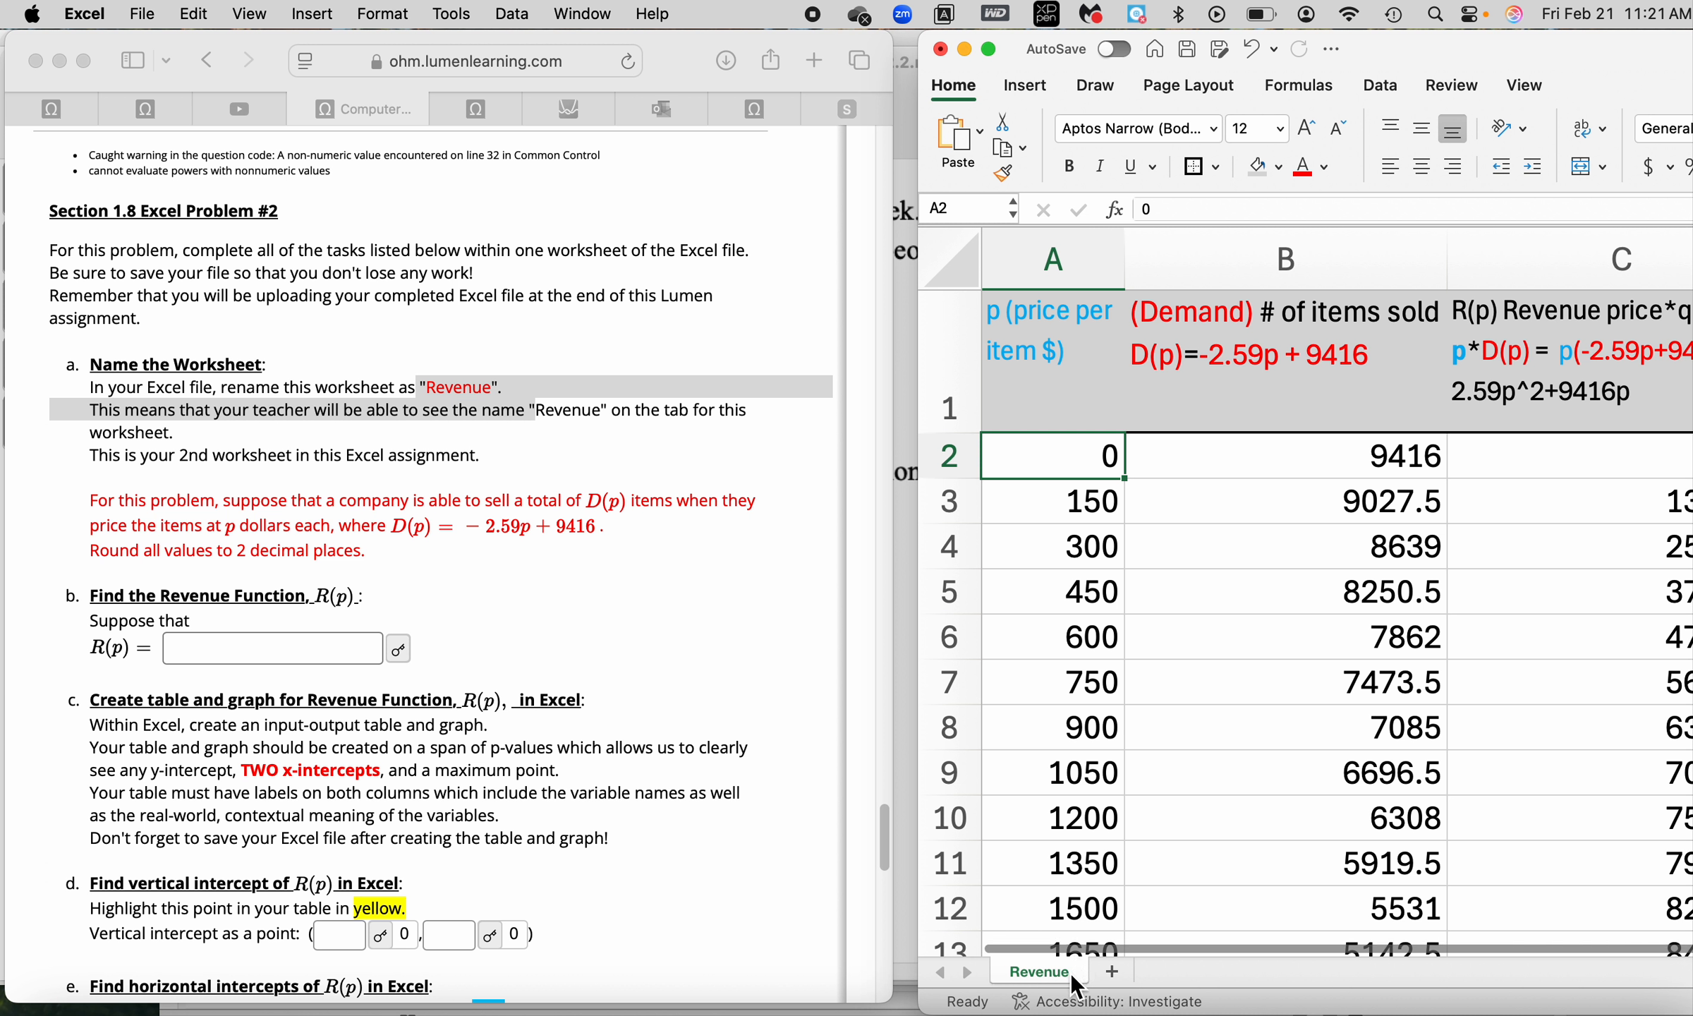
Rename the worksheet as "Revenue".
double_click(1070, 973)
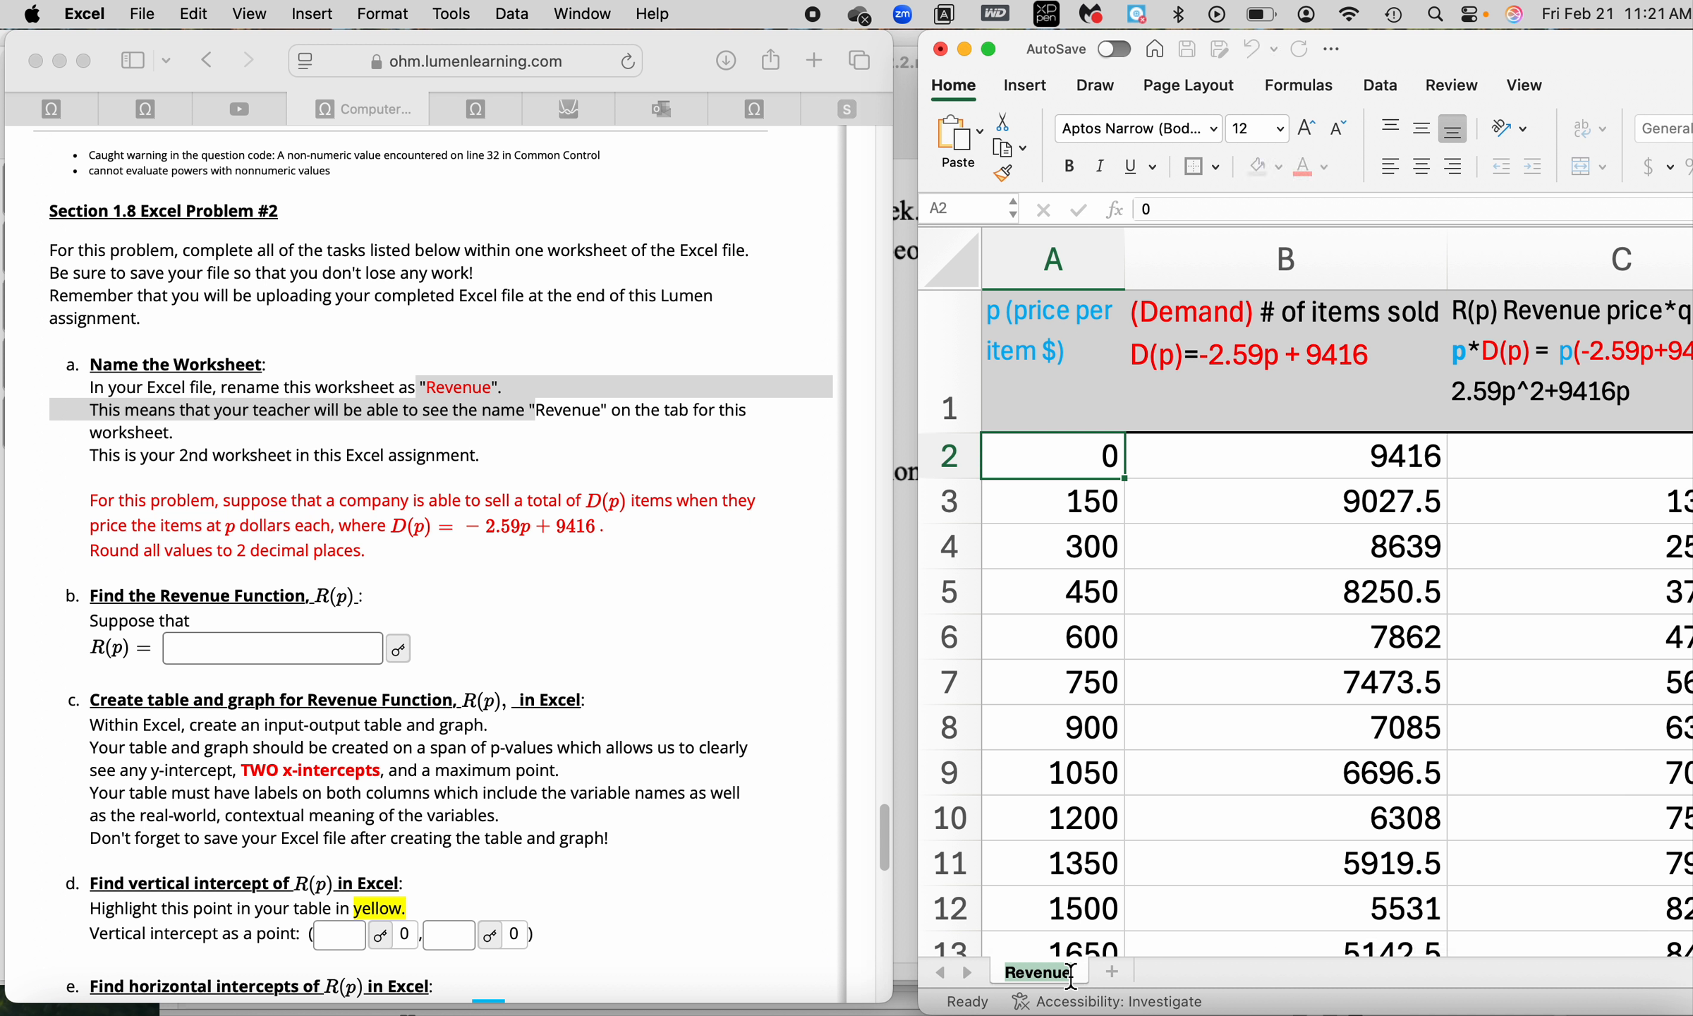
text(Rwv)
text(enue)
key(Return)
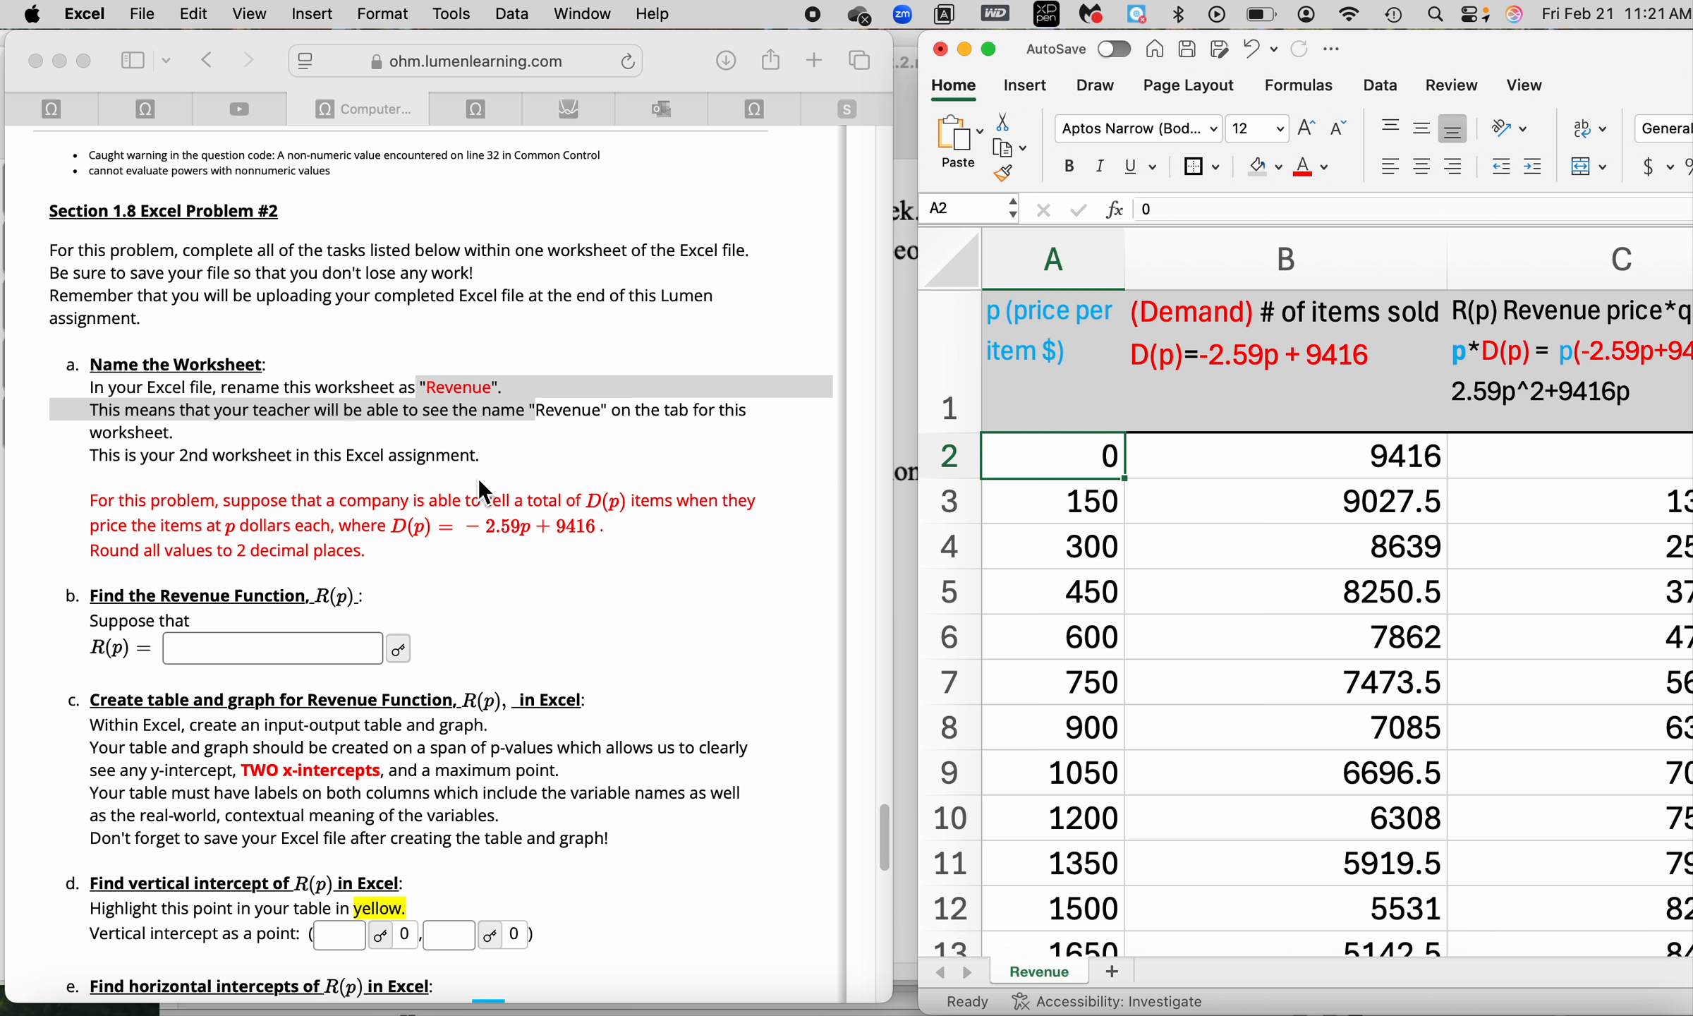
Read the assignment's description of demand D(p) at price p, its demand function, and the revenue function prompt in part b.
click(520, 438)
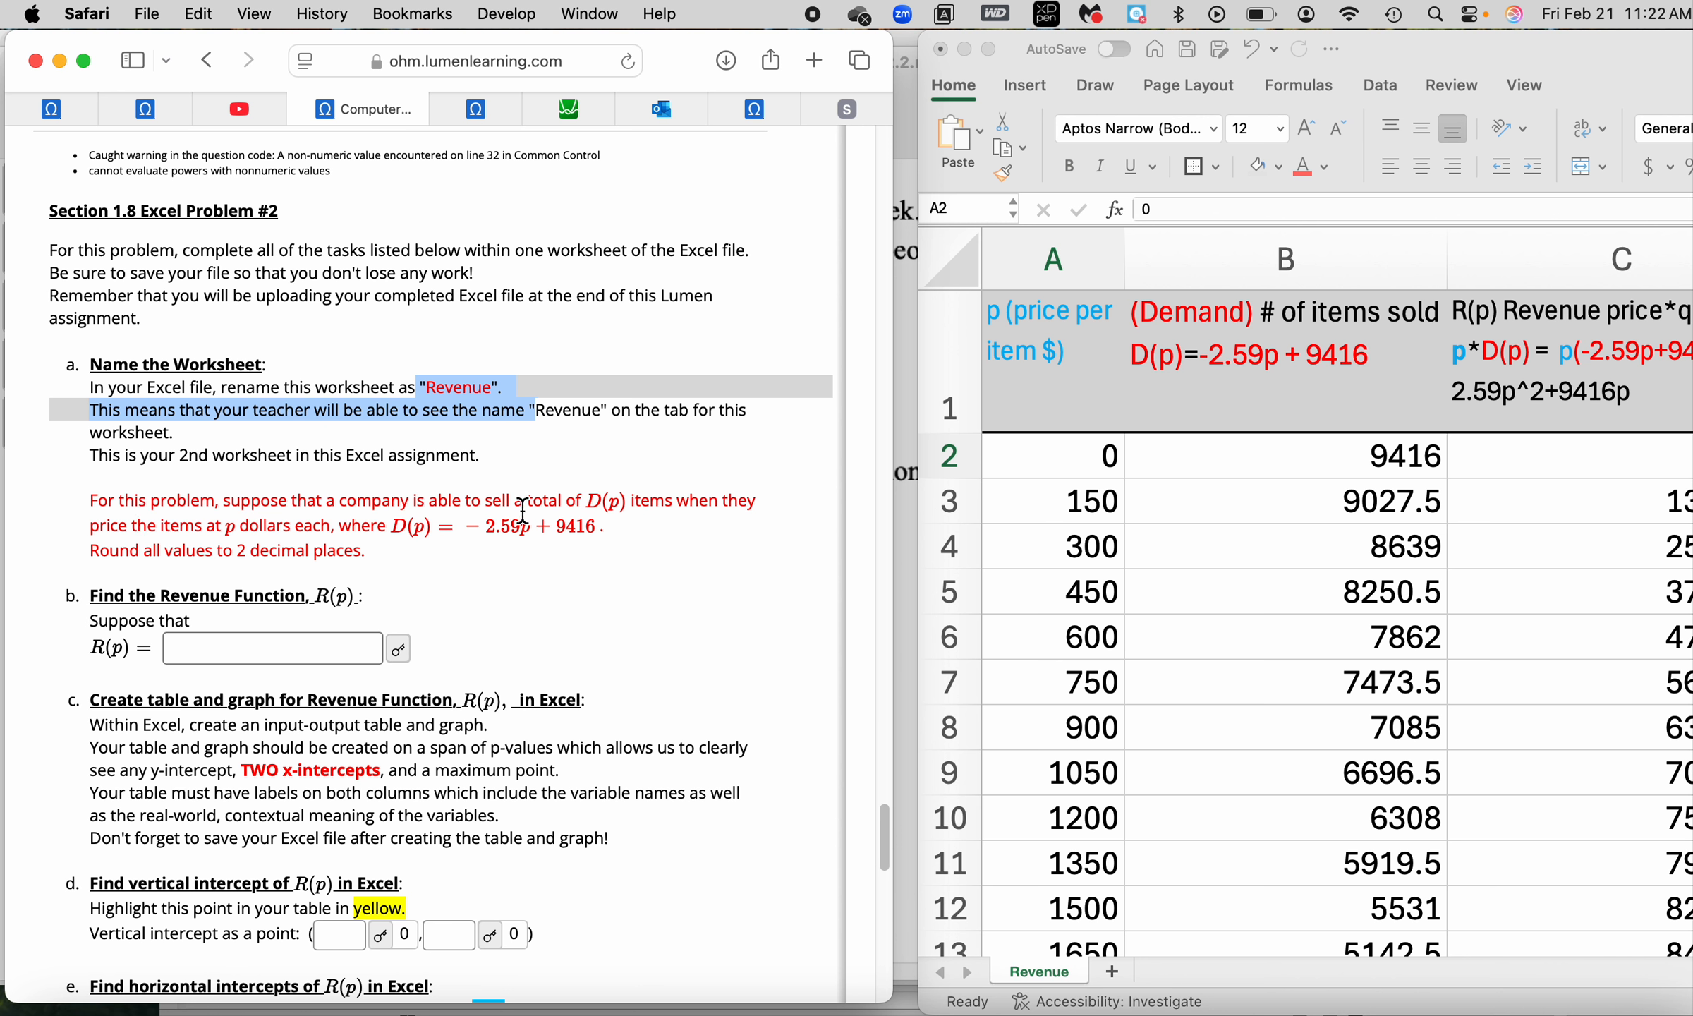
drag(411, 503, 631, 505)
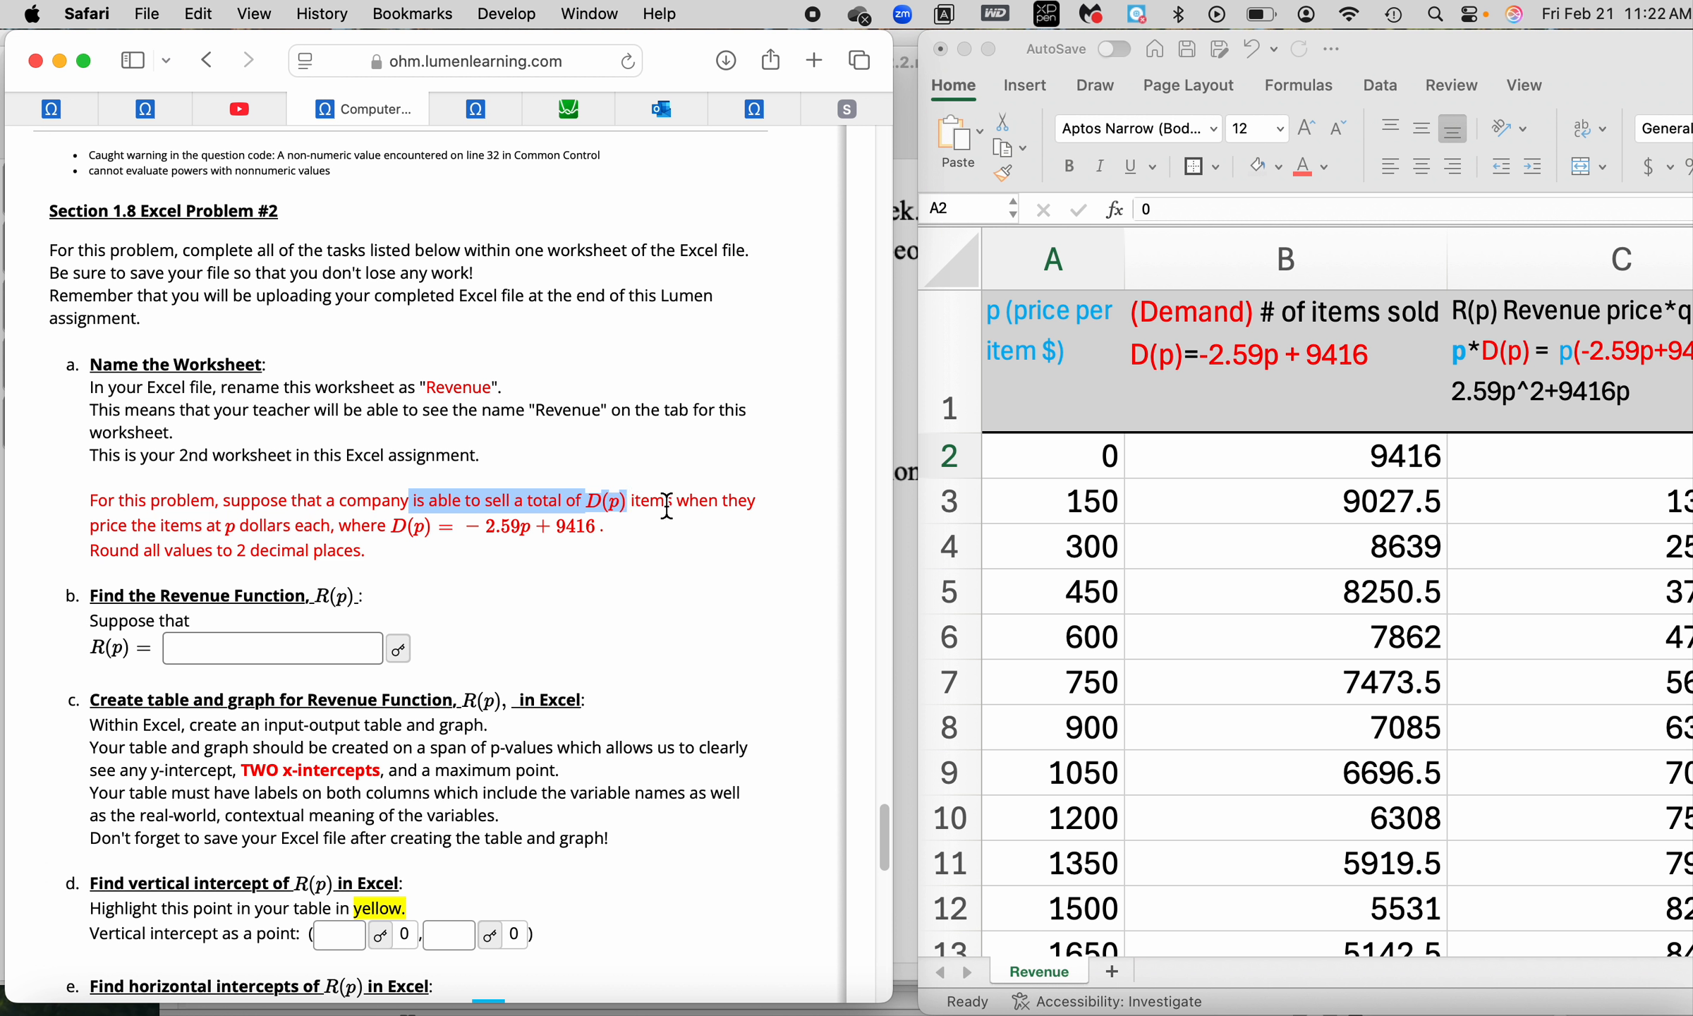
click(613, 505)
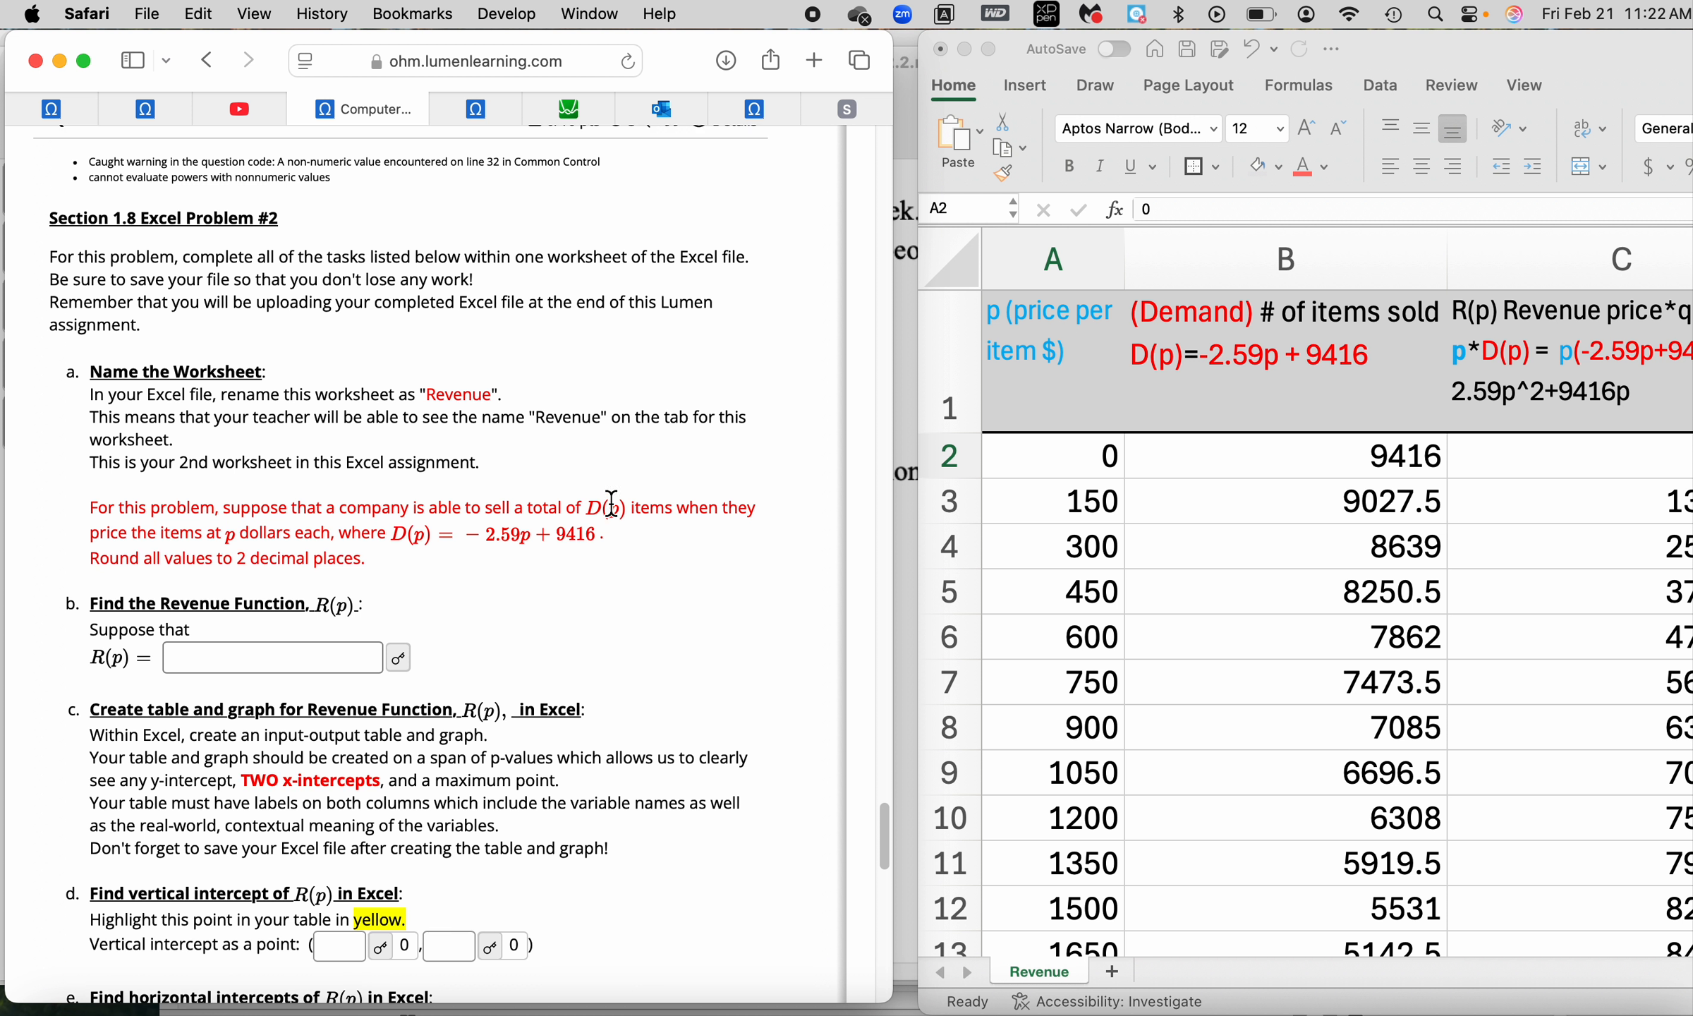
drag(611, 503, 627, 512)
drag(587, 509, 633, 512)
scroll(476, 511, down, 1)
drag(466, 505, 568, 507)
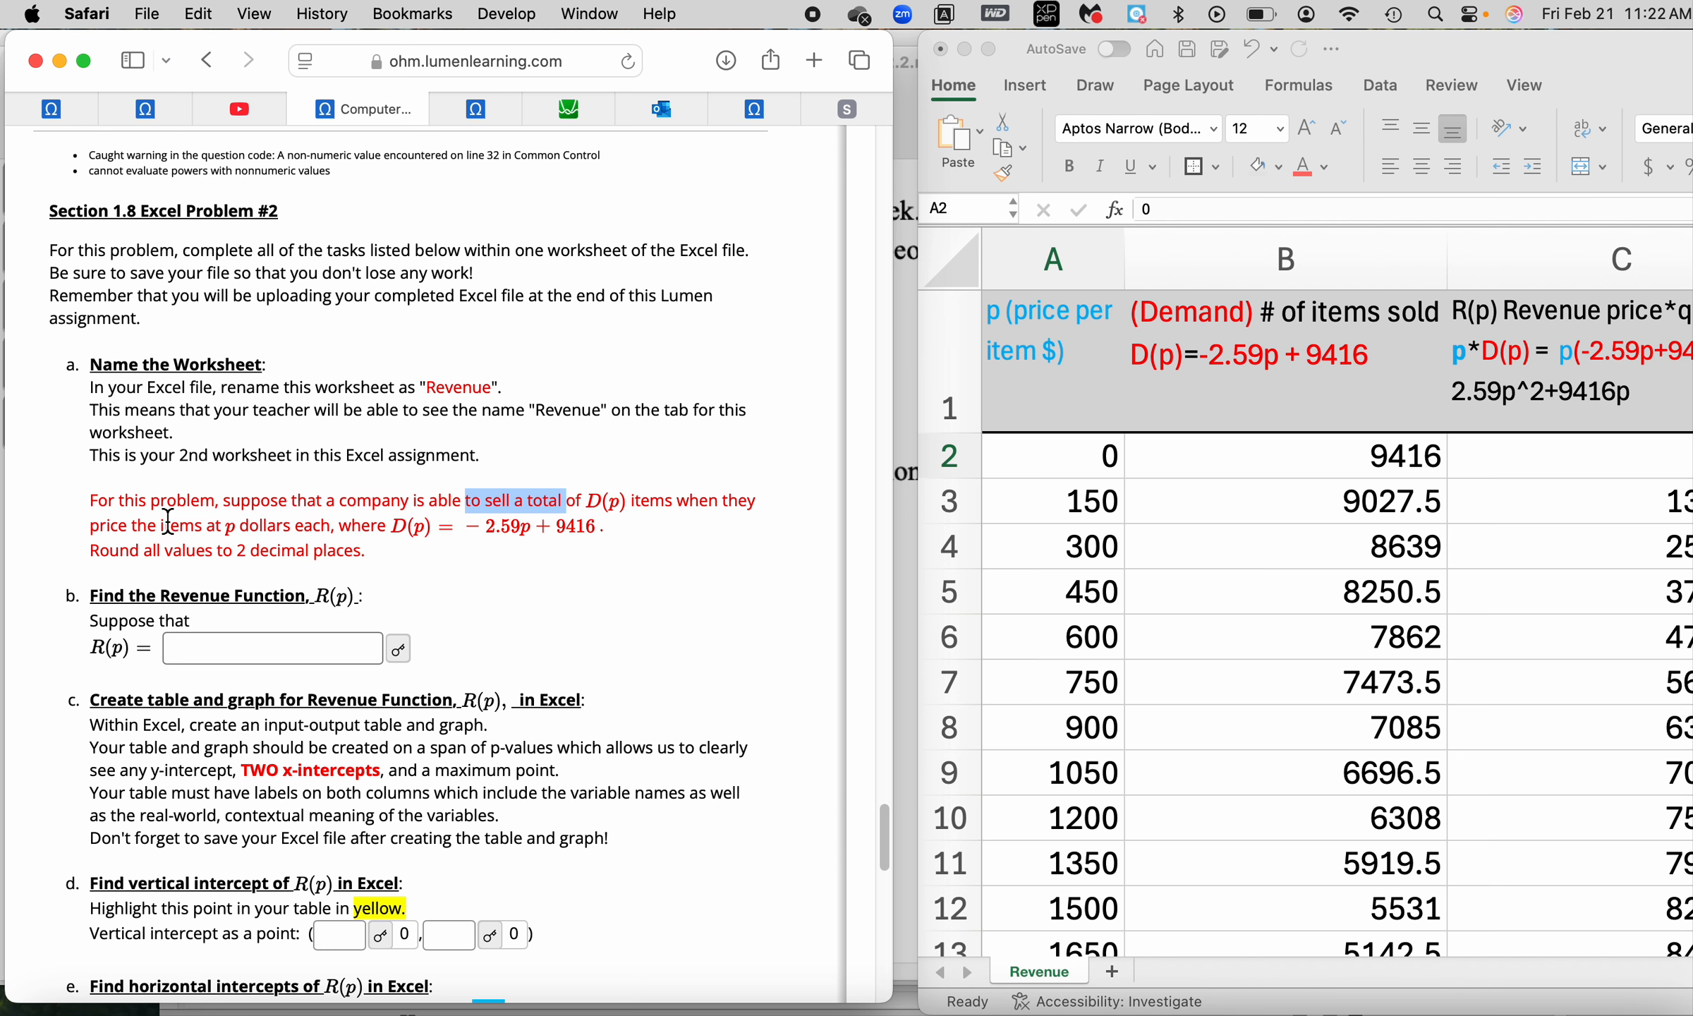
scroll(229, 534, up, 1)
drag(227, 536, 334, 540)
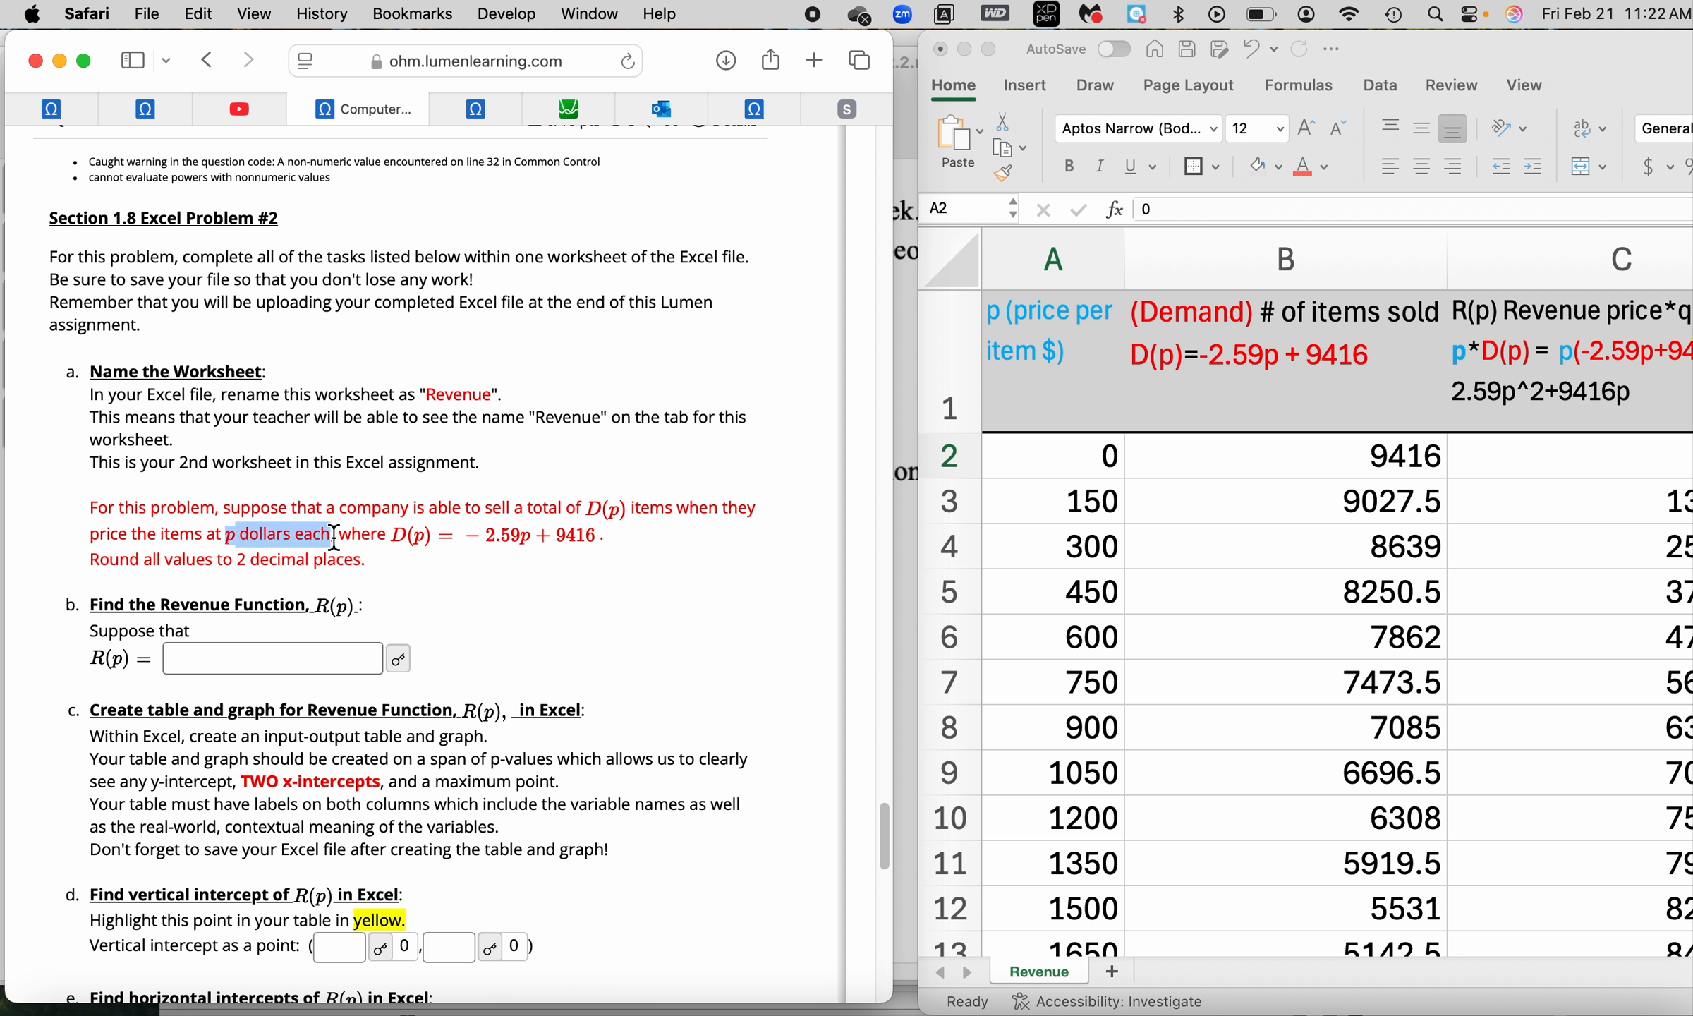
drag(95, 549, 321, 537)
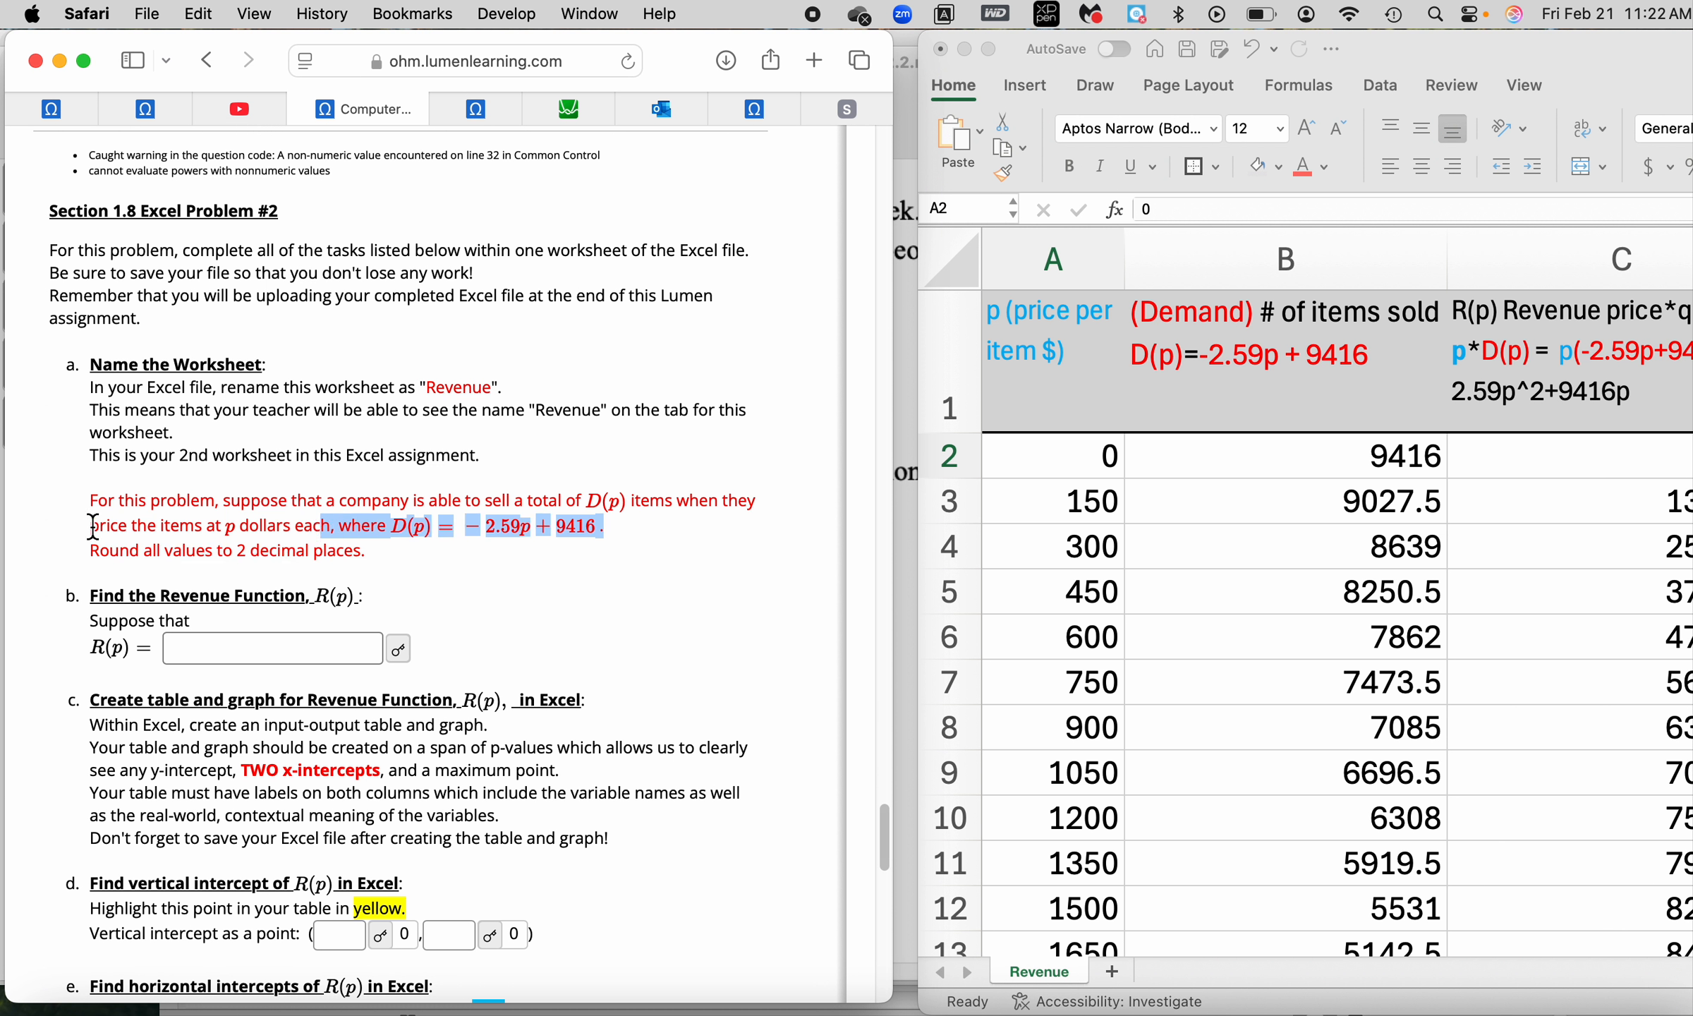
drag(95, 530, 324, 537)
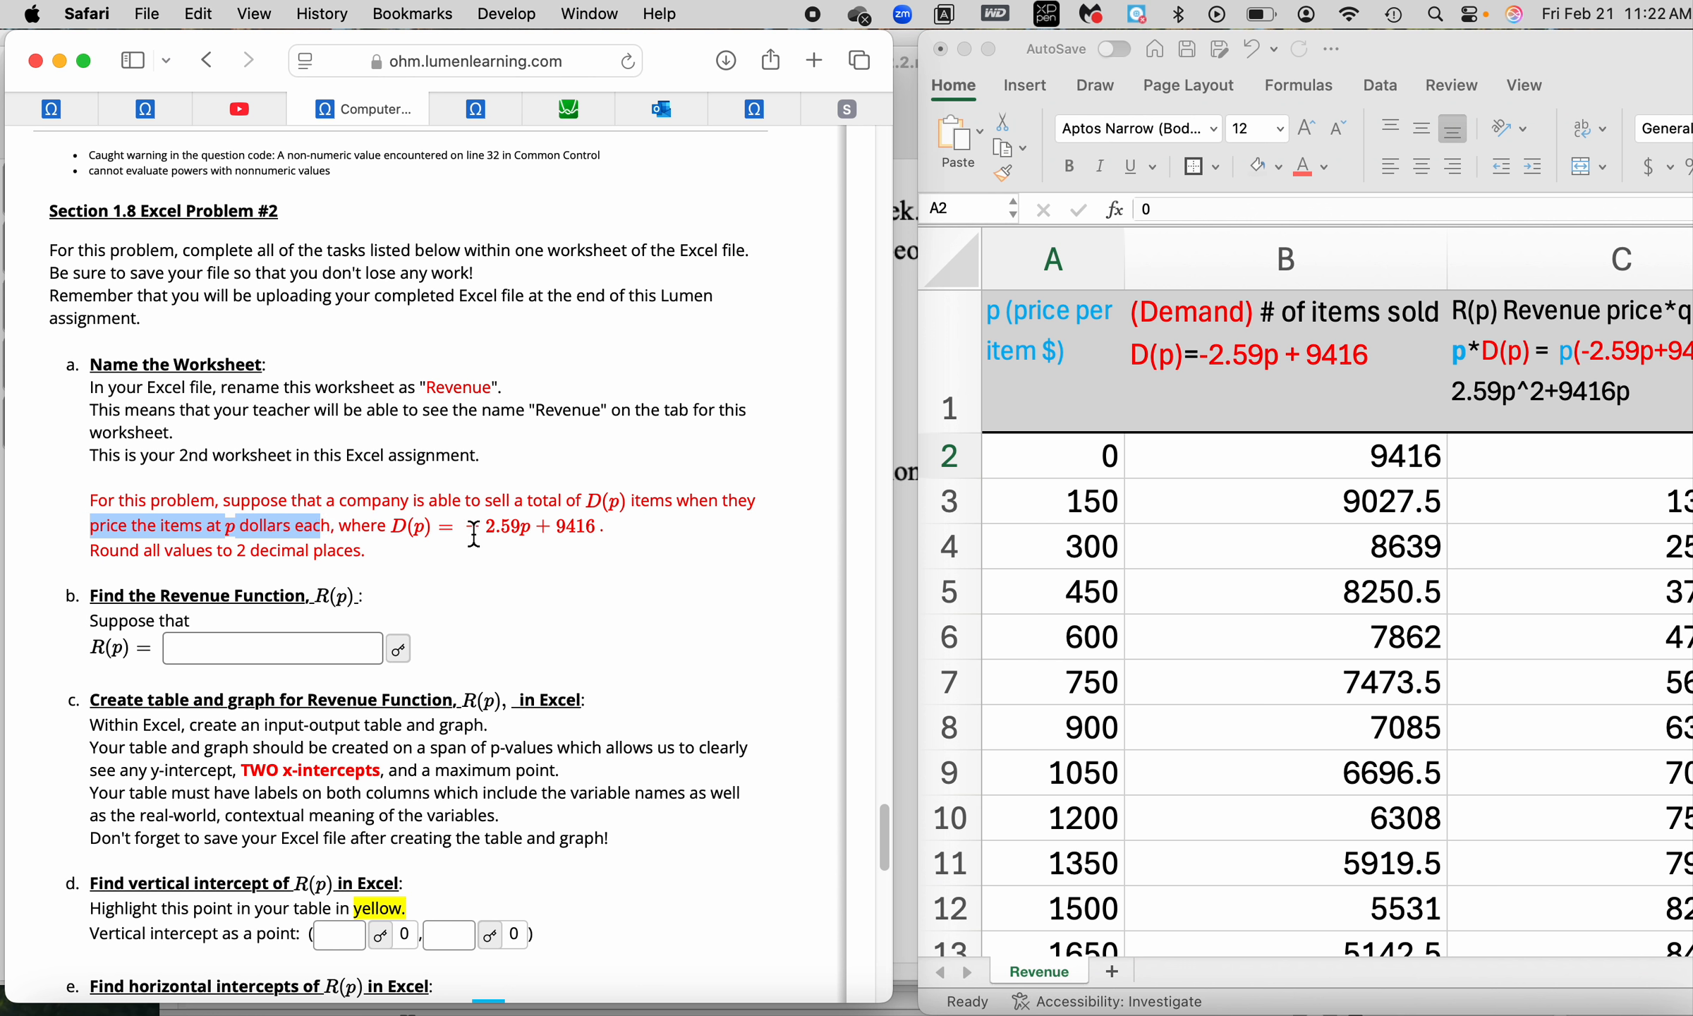
scroll(472, 533, up, 1)
drag(469, 535, 605, 544)
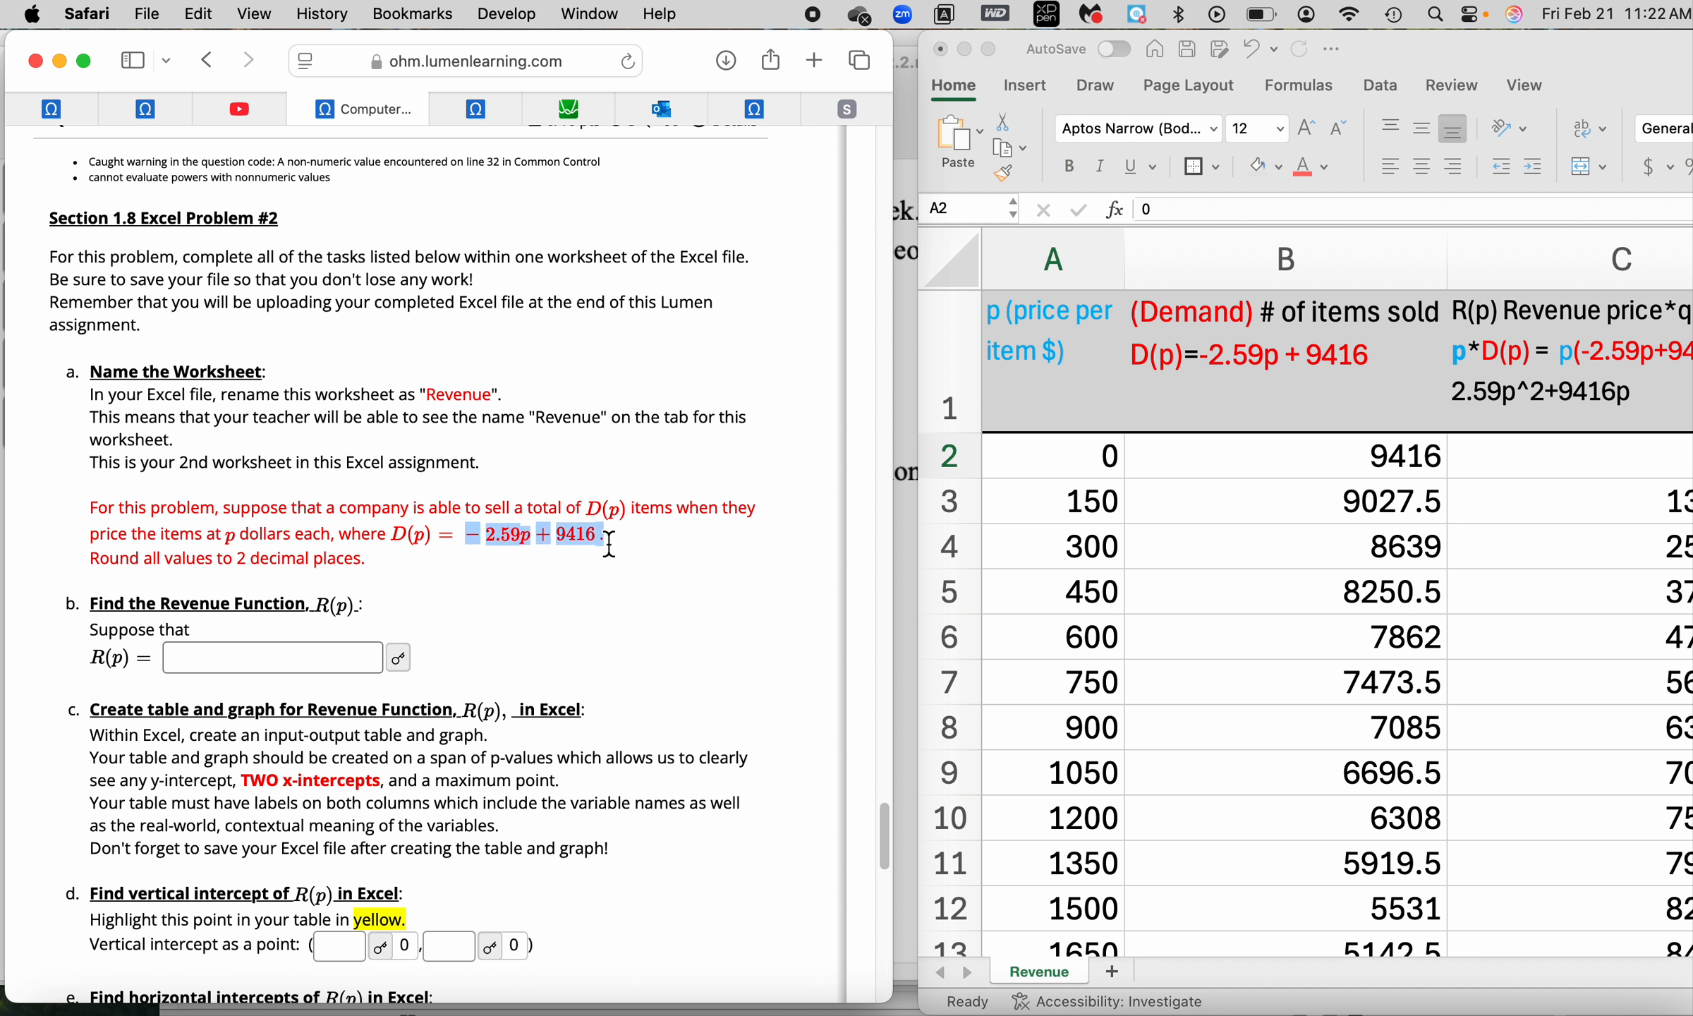
drag(394, 534, 441, 536)
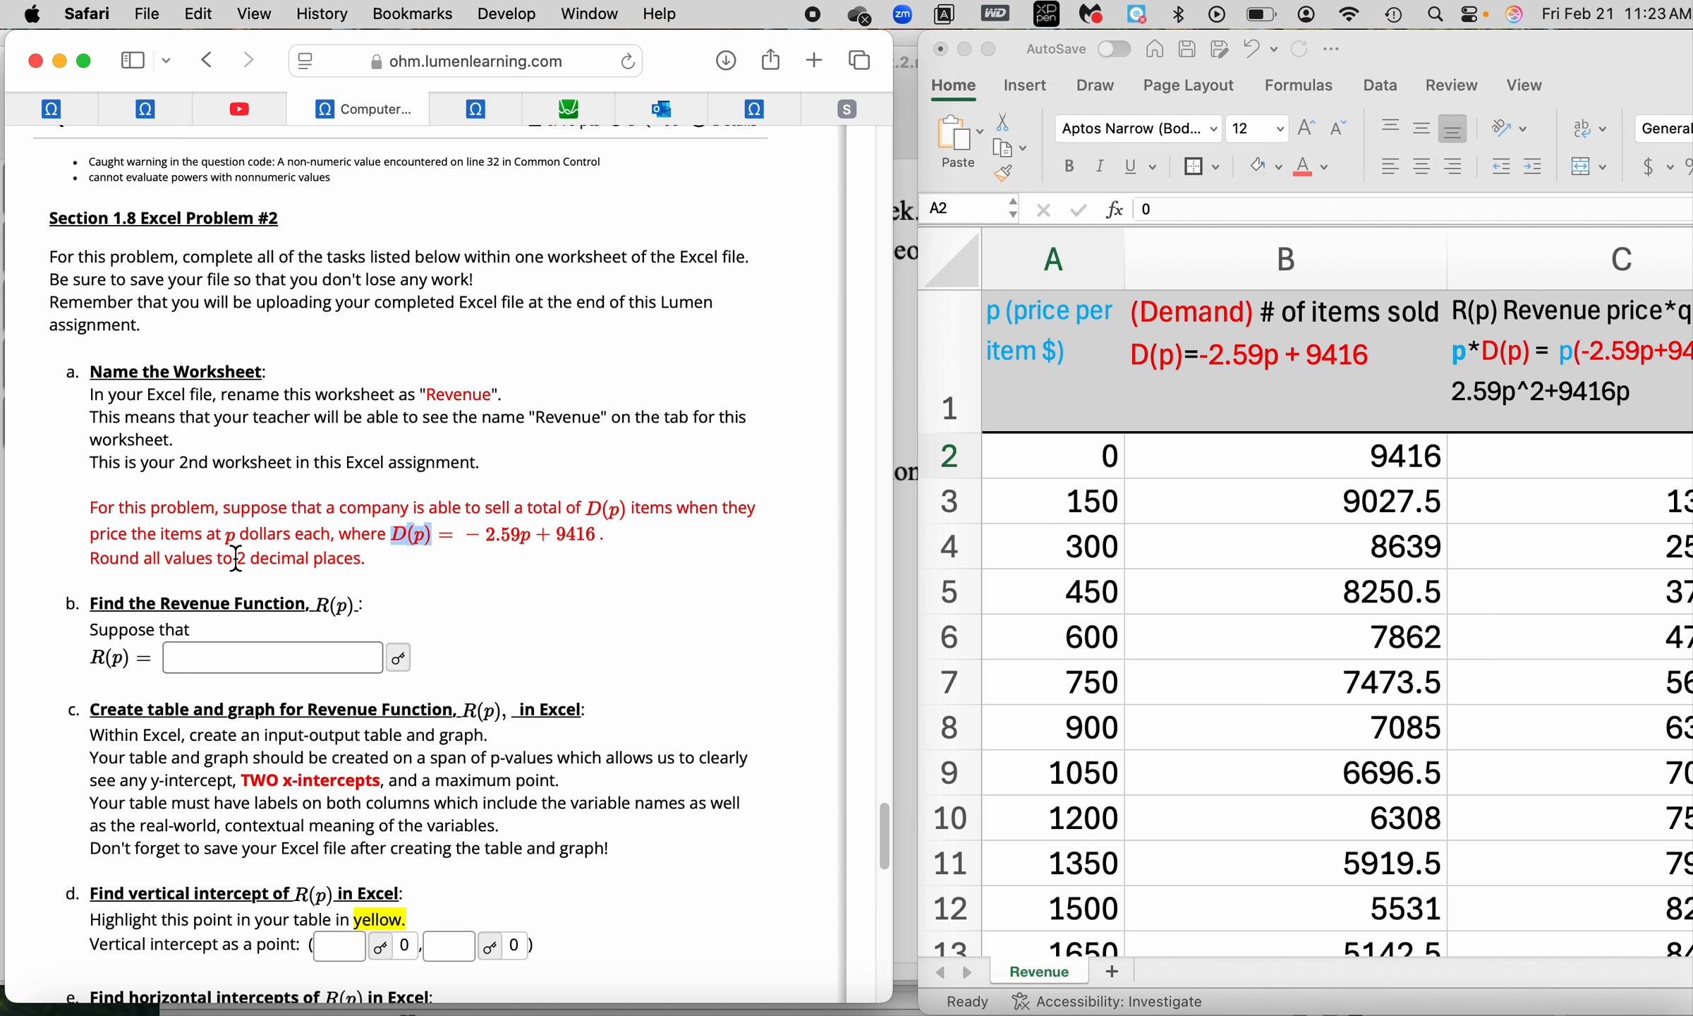
scroll(96, 608, down, 1)
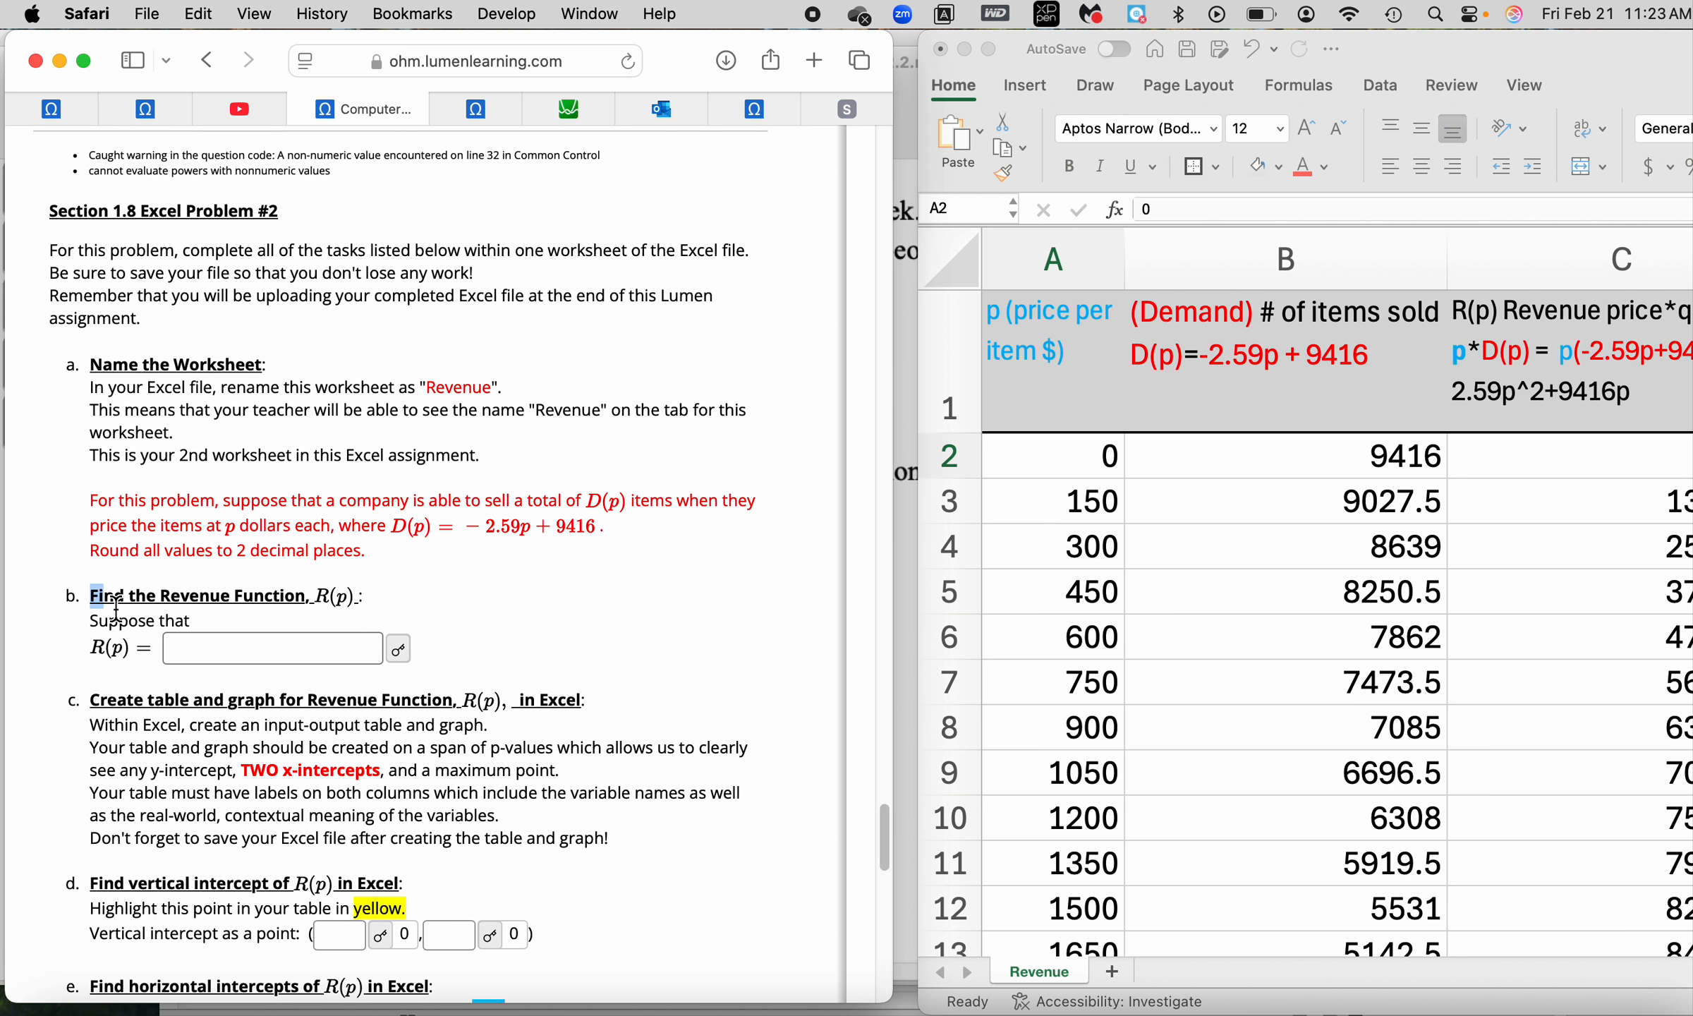
drag(95, 605, 373, 601)
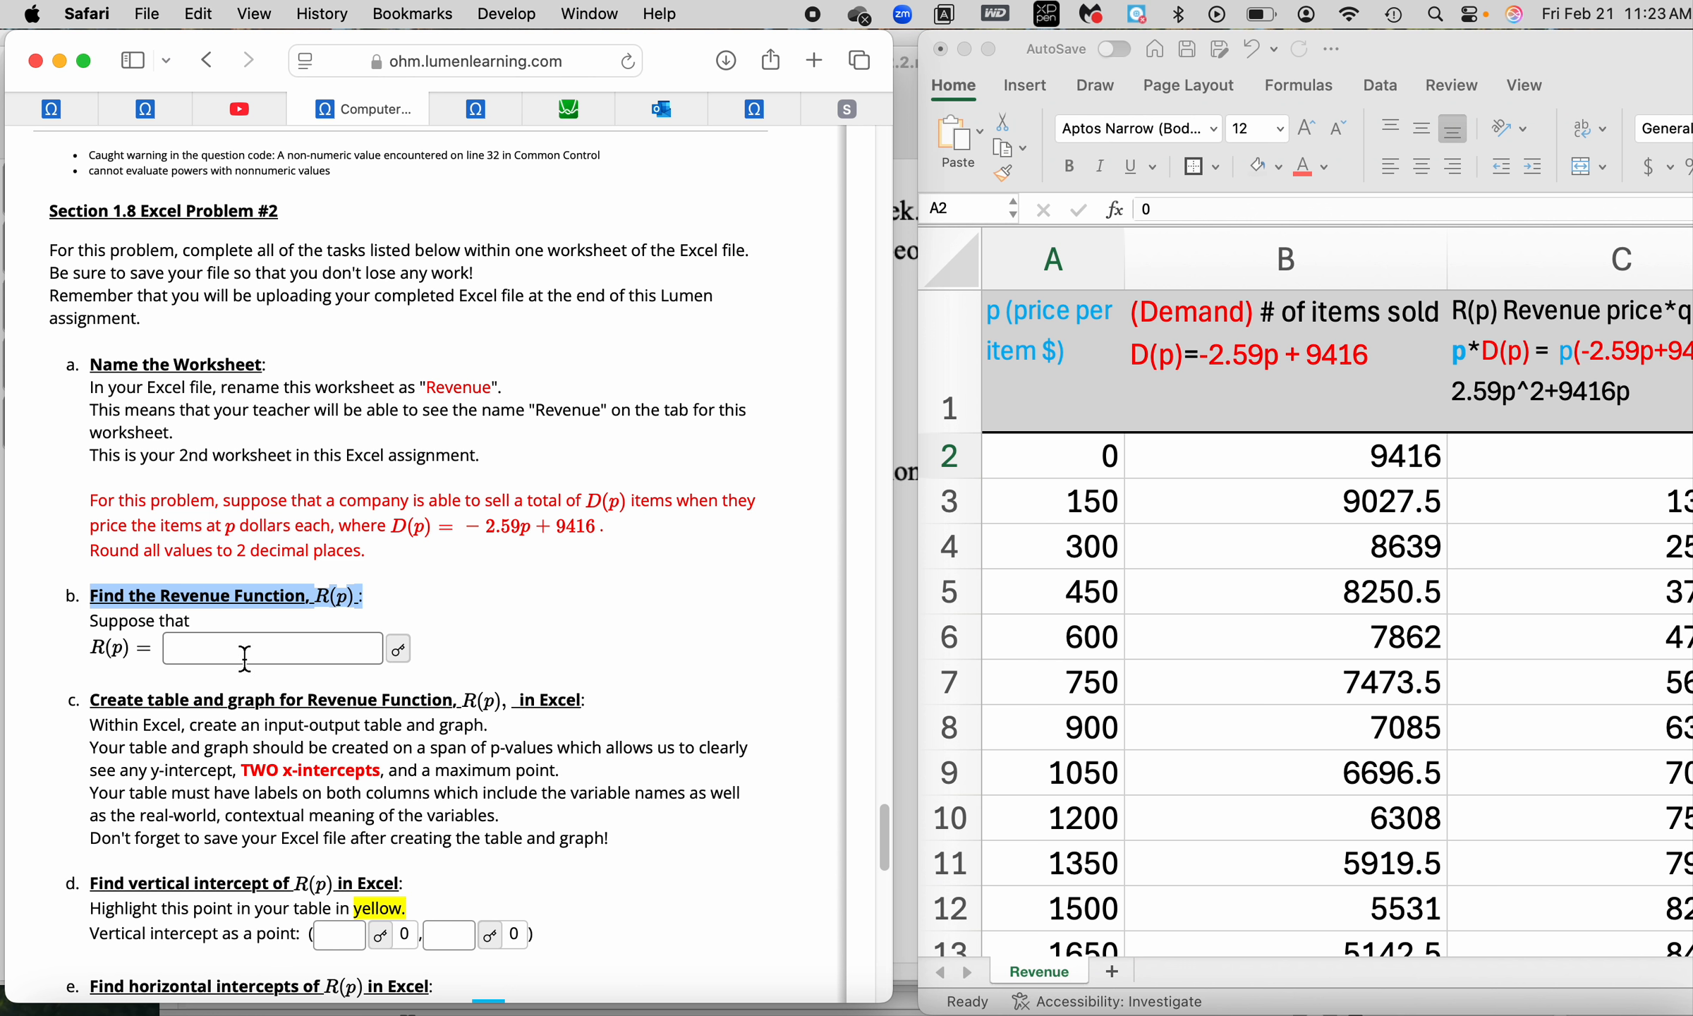
Reposition the Excel window to show the revenue column beside the assignment, and compare the input variable p in D(p) and R(p).
drag(1419, 49, 1302, 47)
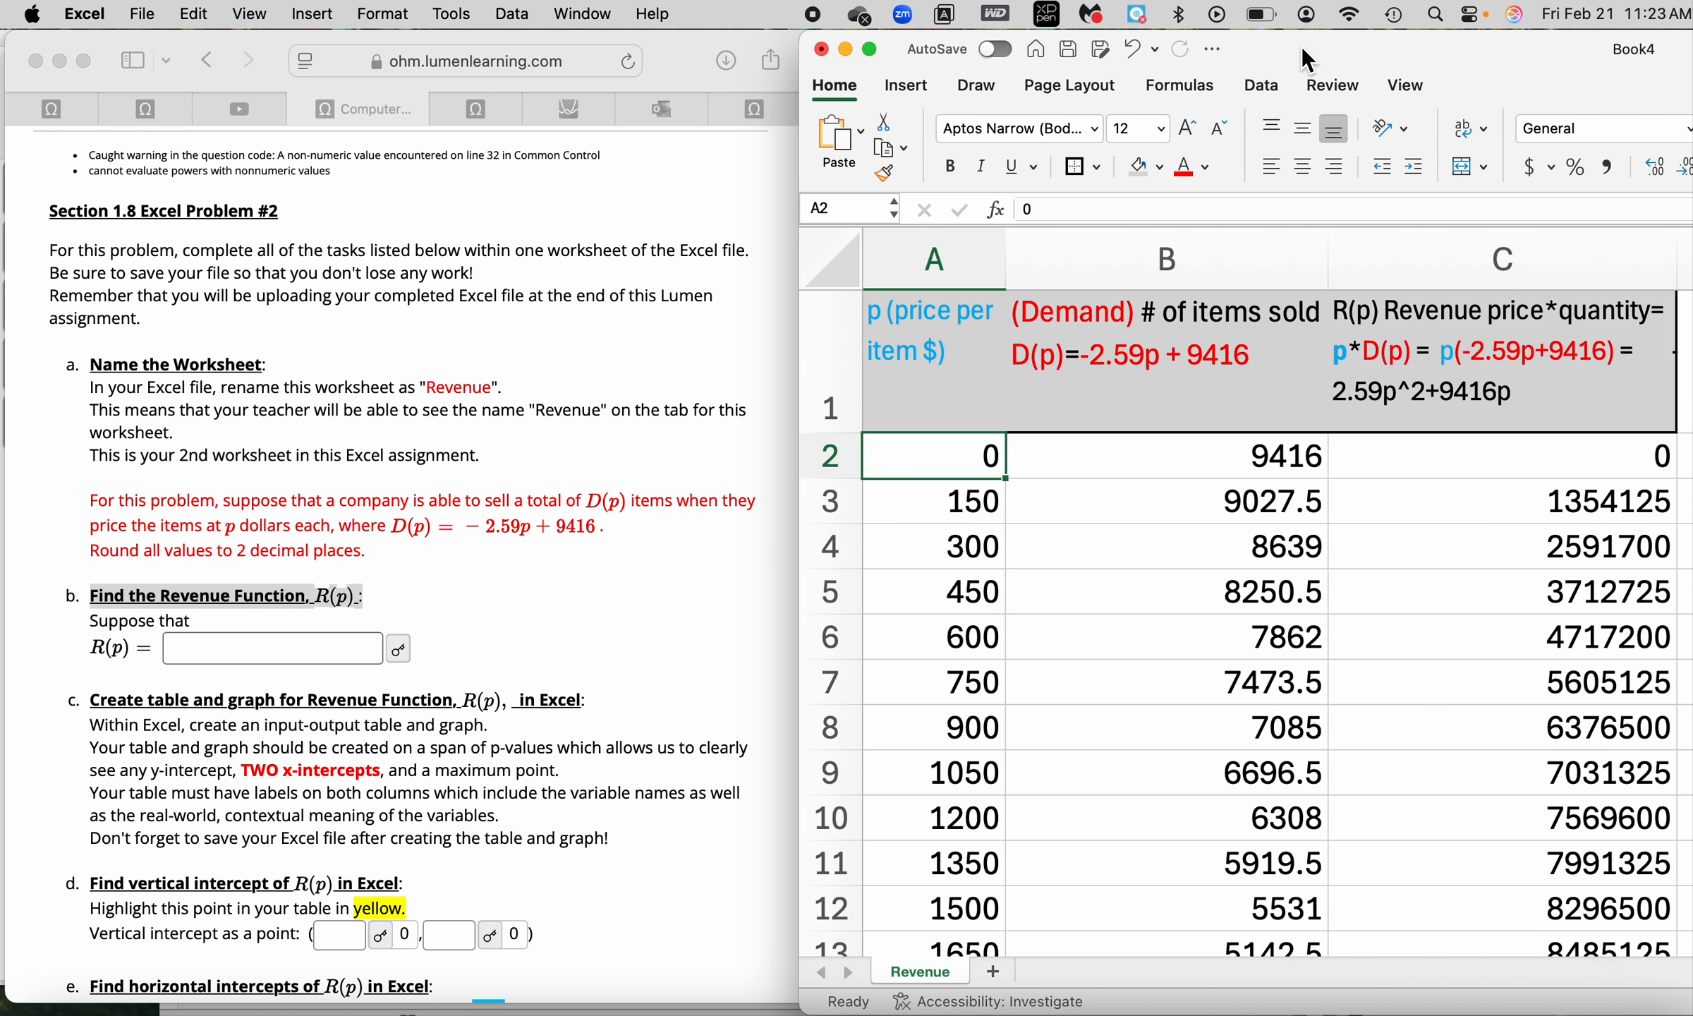
click(422, 528)
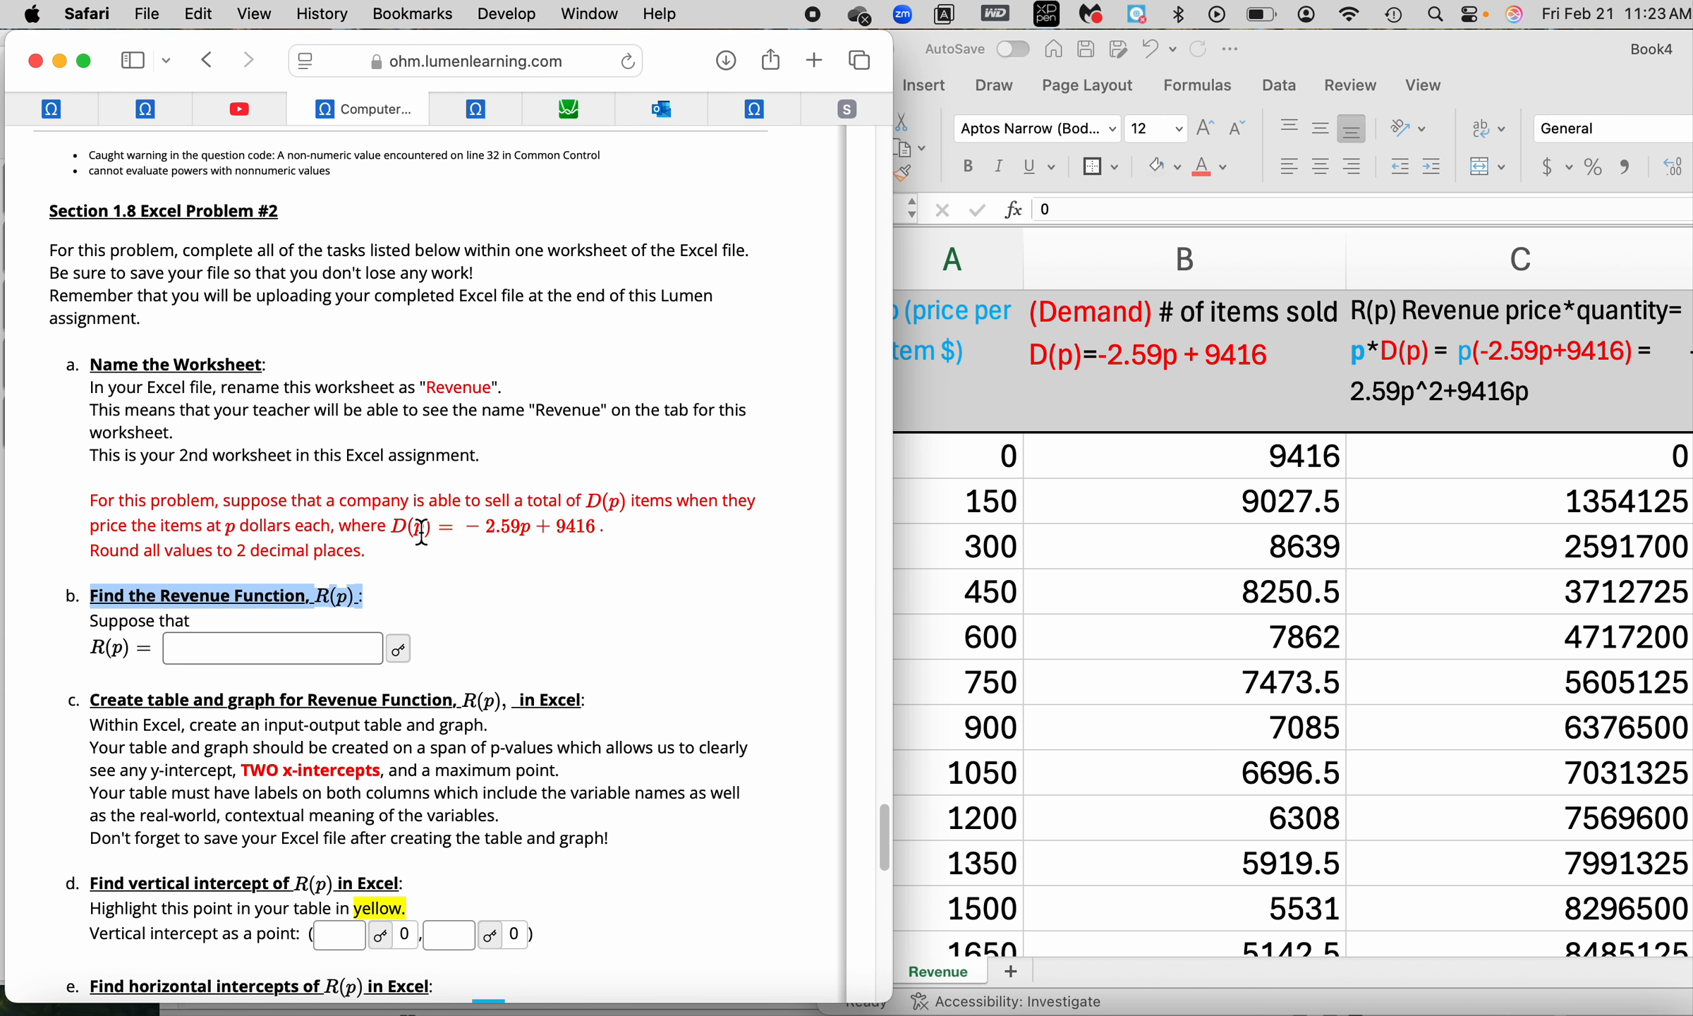
drag(410, 528, 430, 528)
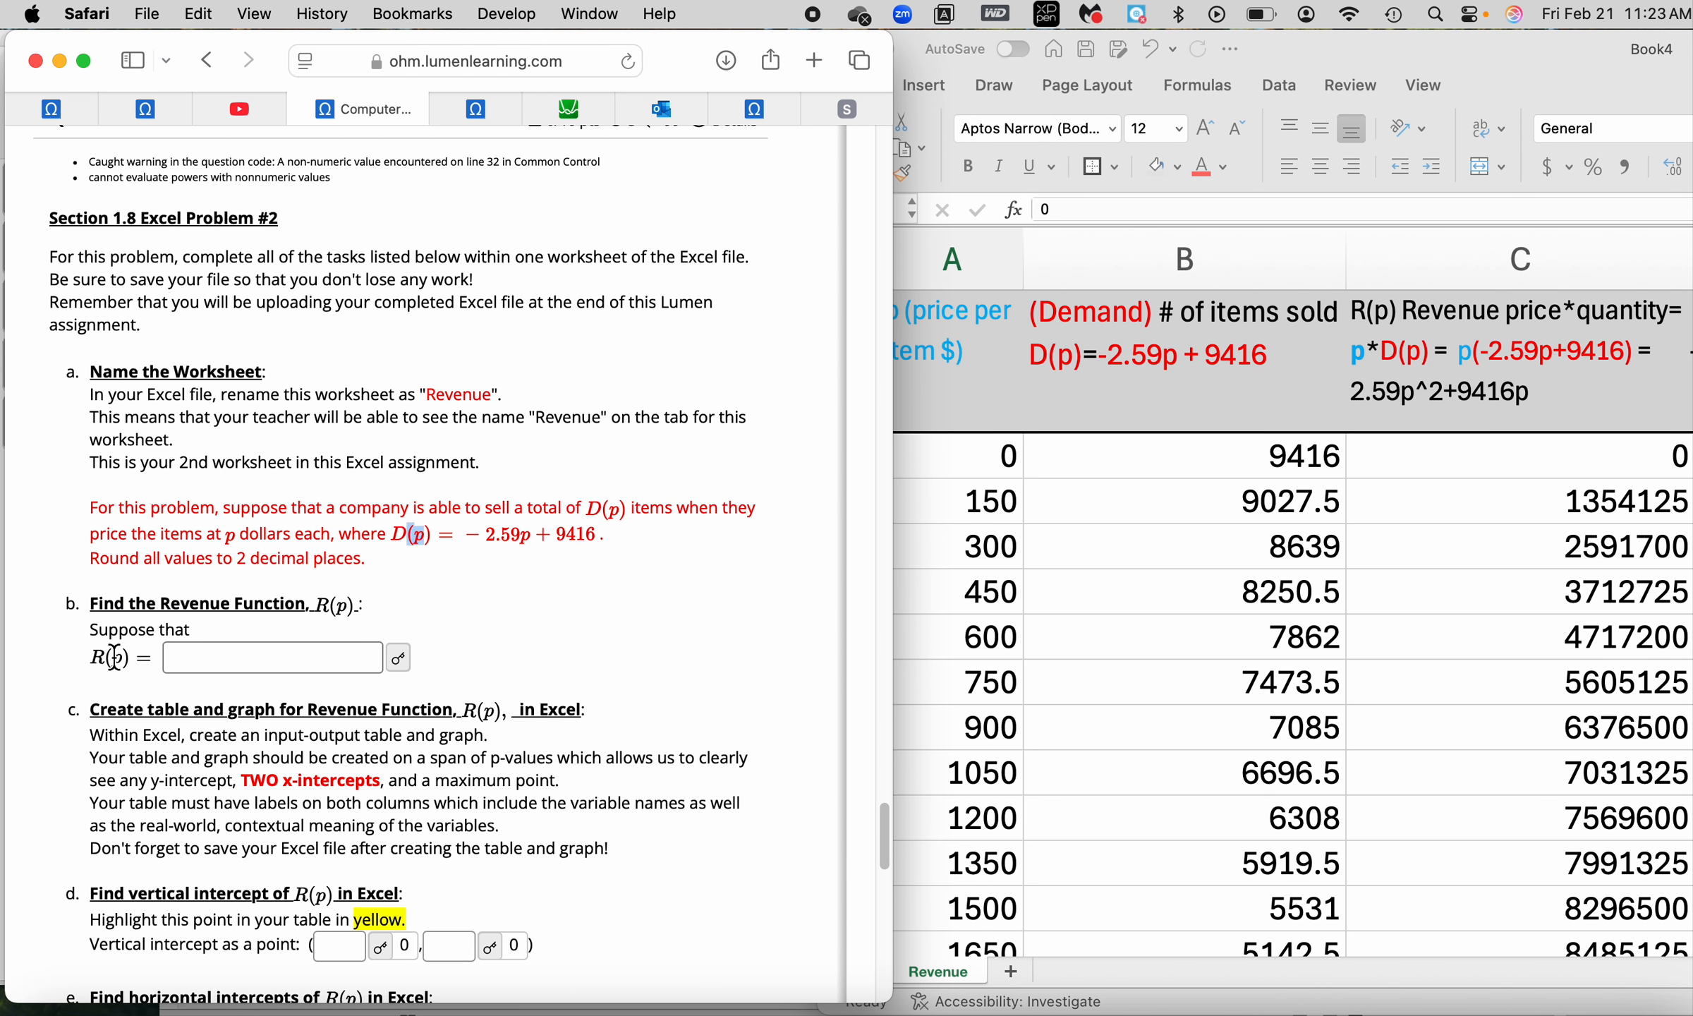
drag(113, 658, 130, 659)
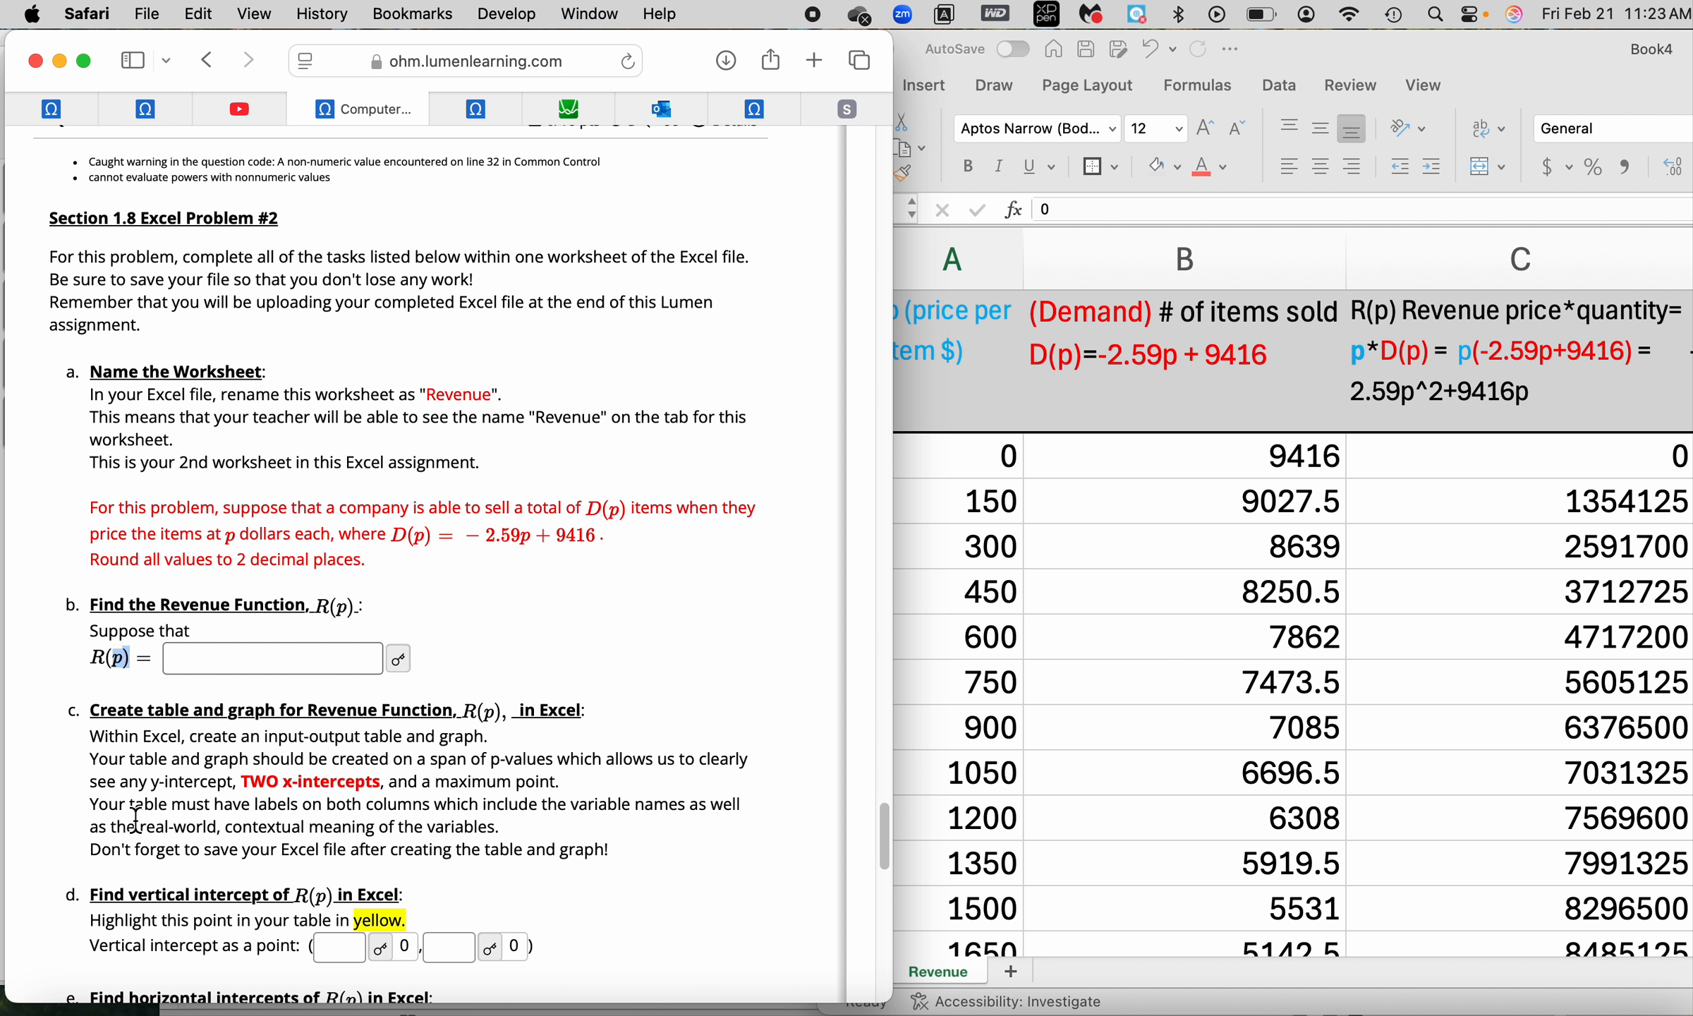
click(1360, 48)
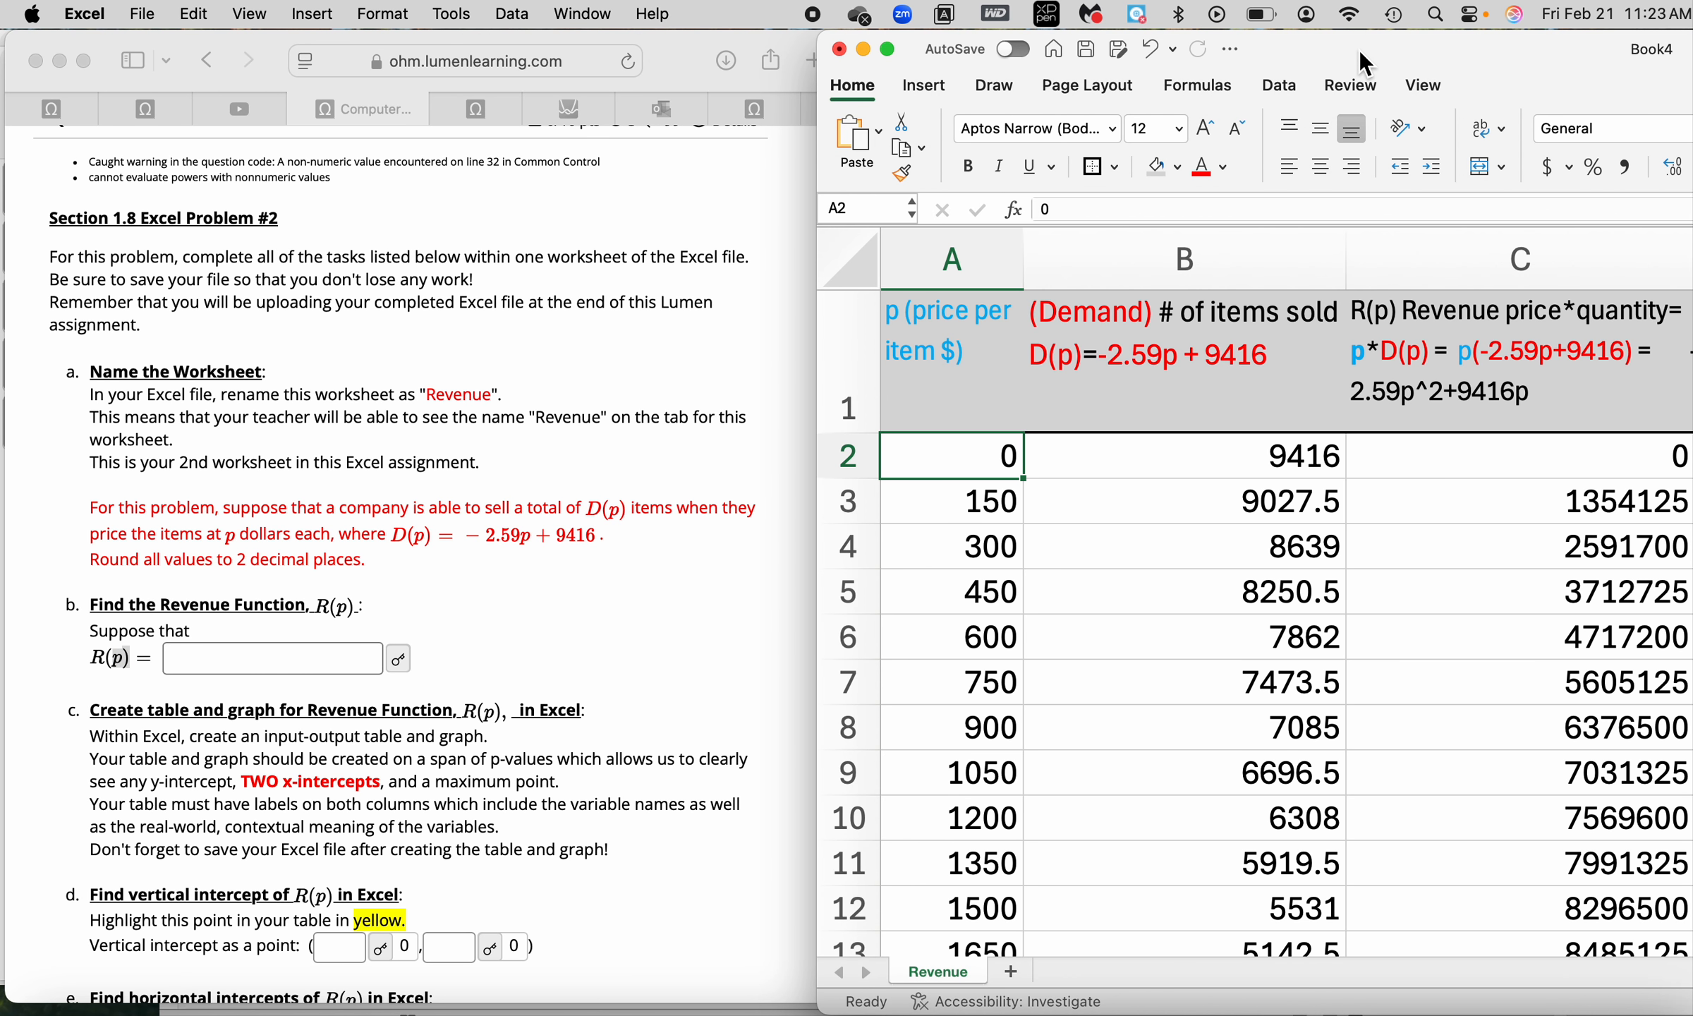
mouse_move(1359, 49)
mouse_down()
mouse_move(1404, 45)
mouse_move(1375, 48)
mouse_up()
Compare the price heading and first price in column A with the demand function D(p) in the assignment.
click(974, 381)
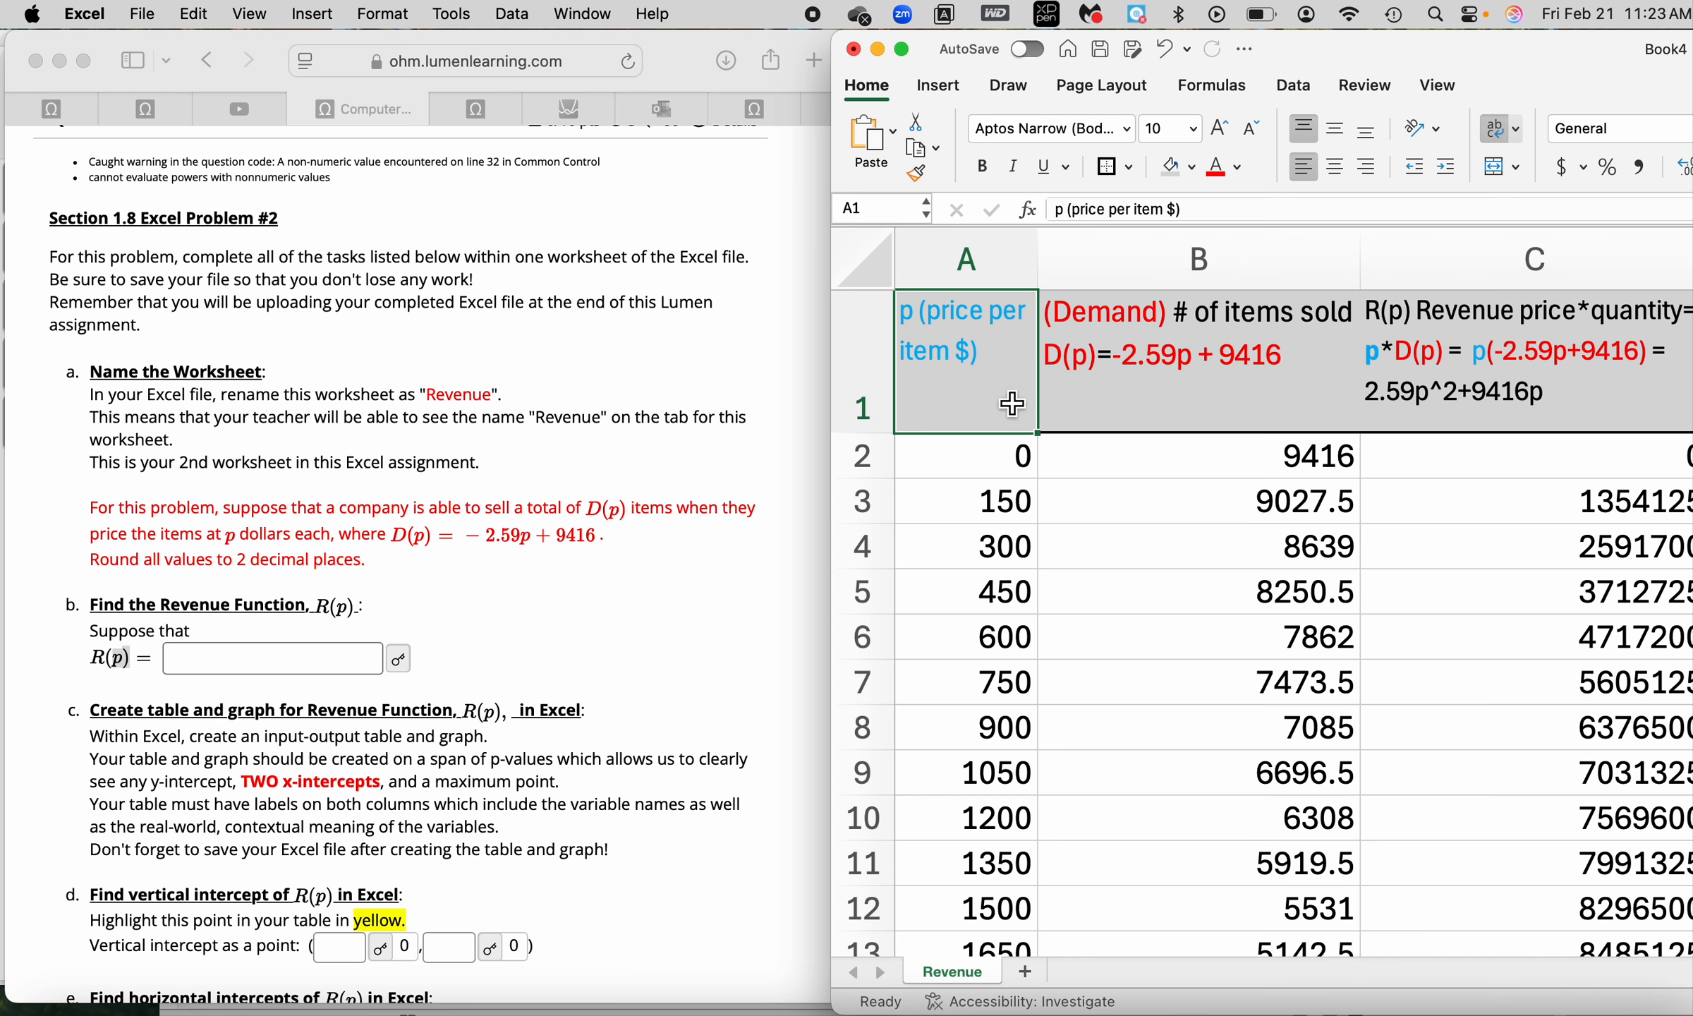
click(1020, 457)
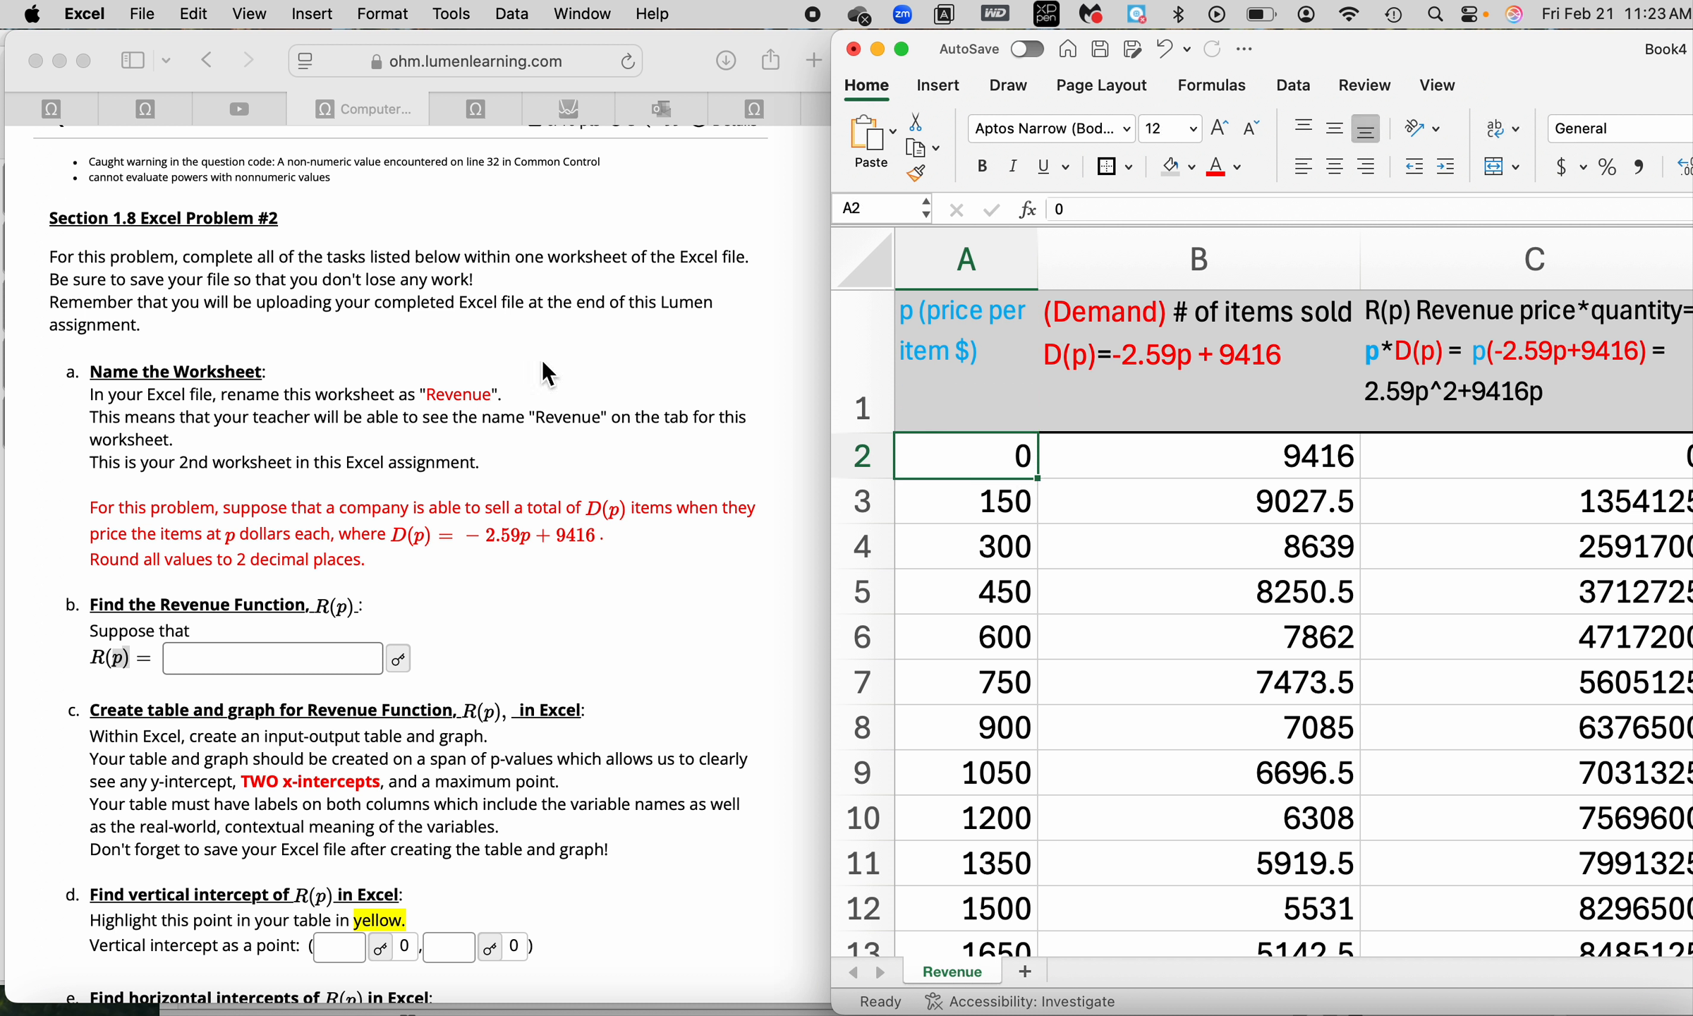
click(408, 551)
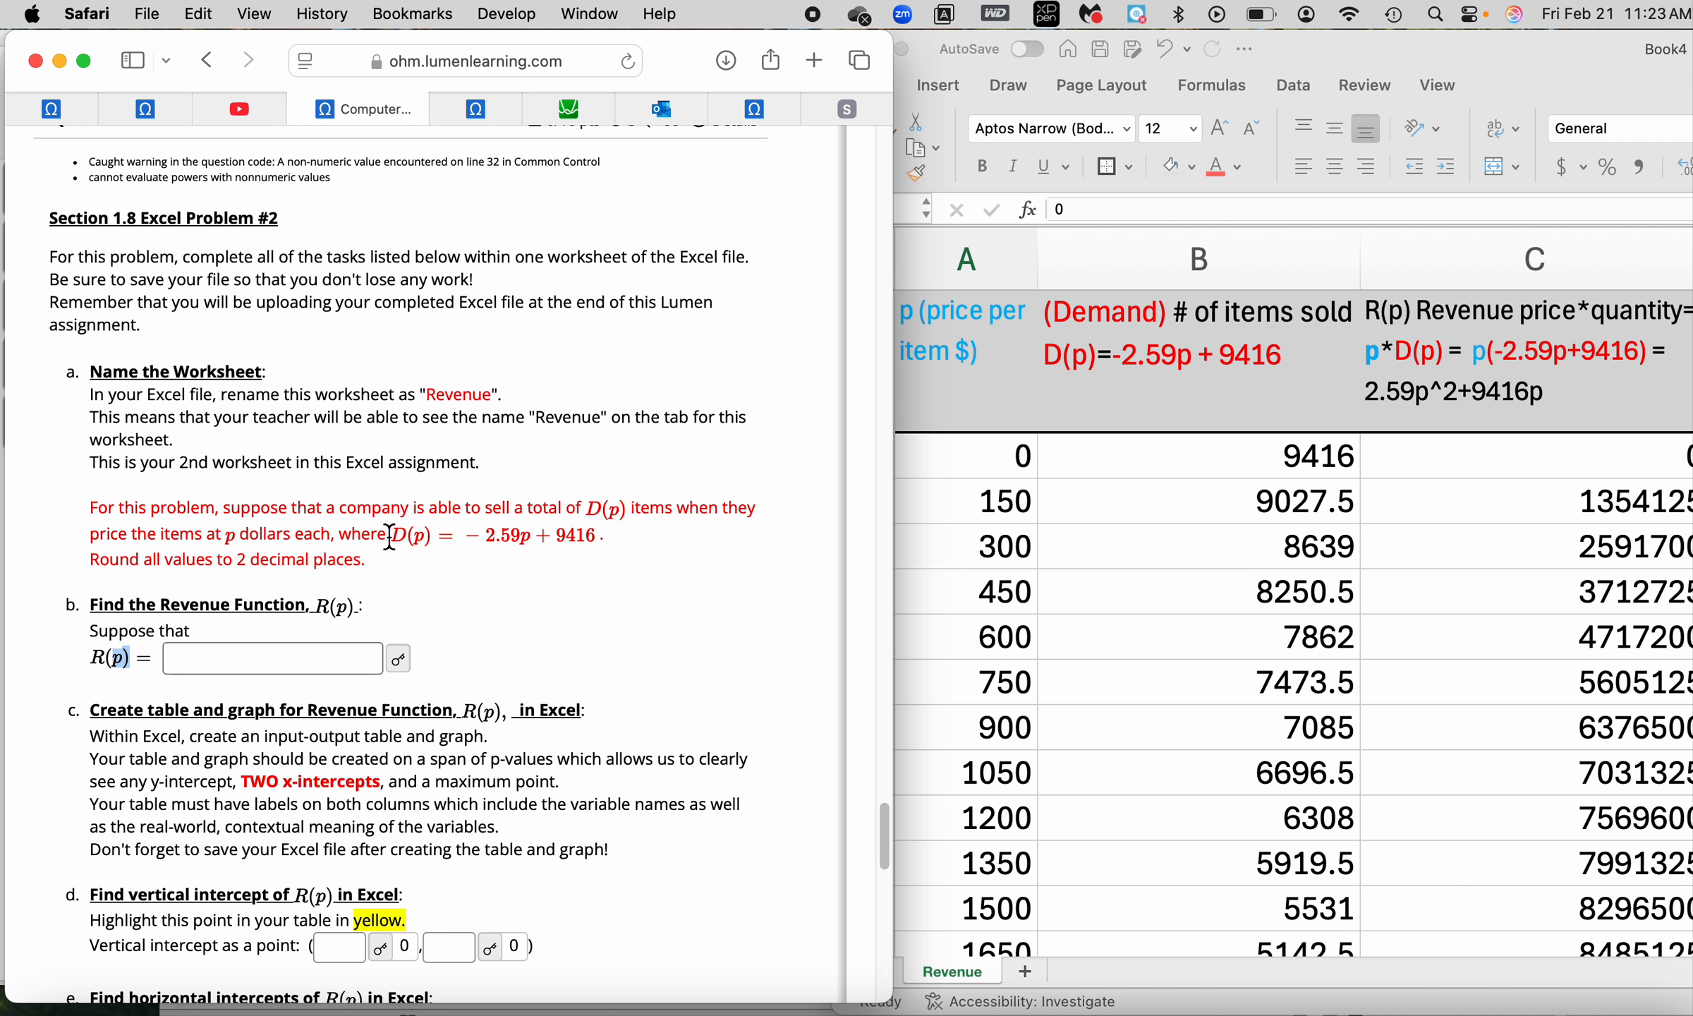
drag(389, 538, 635, 538)
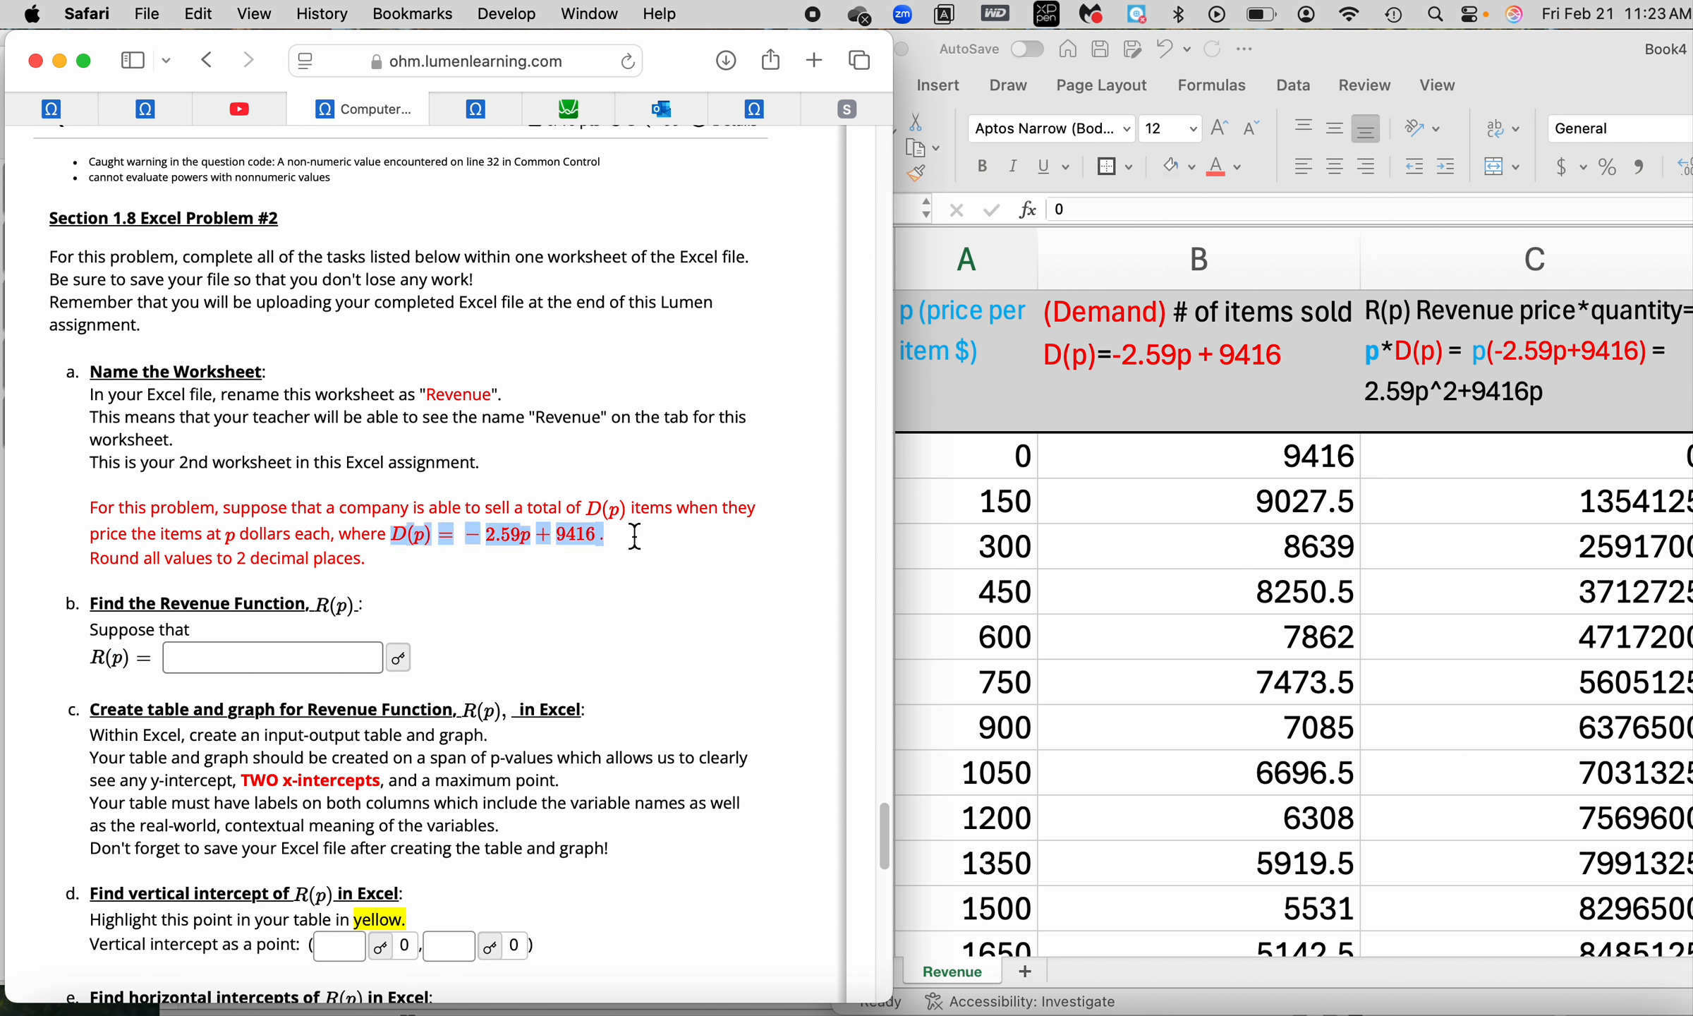
click(532, 560)
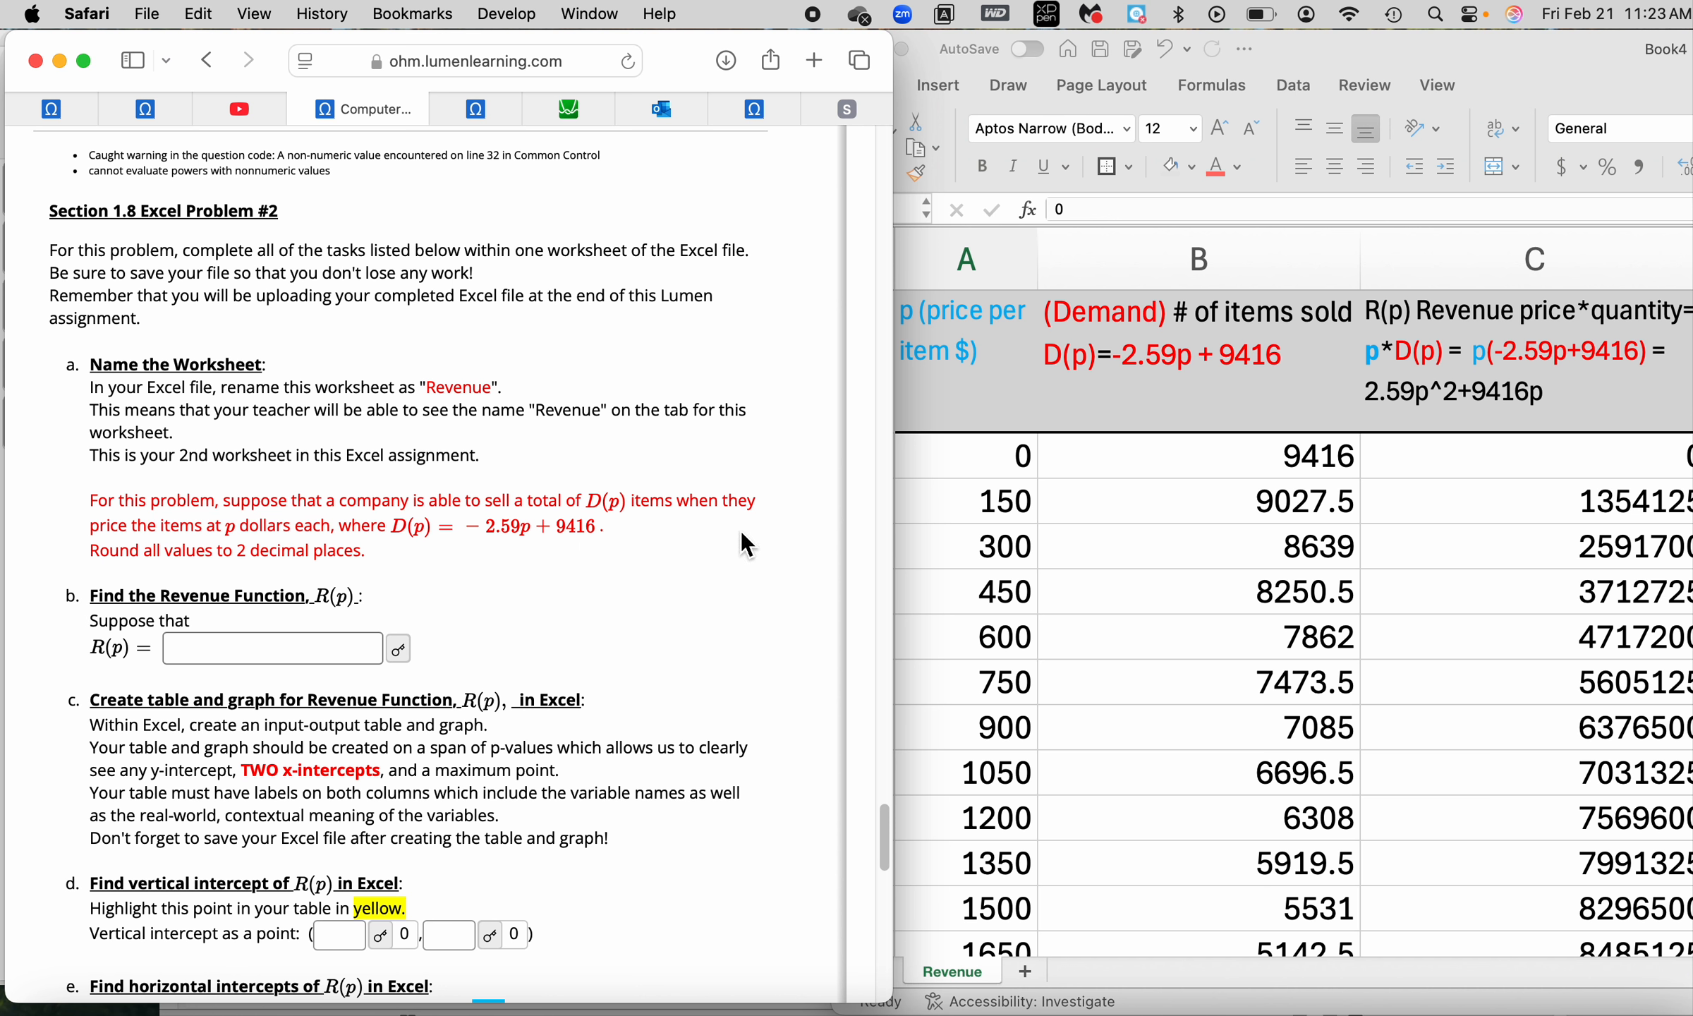
Step through the price values in column A of the revenue table to examine their increments.
click(989, 459)
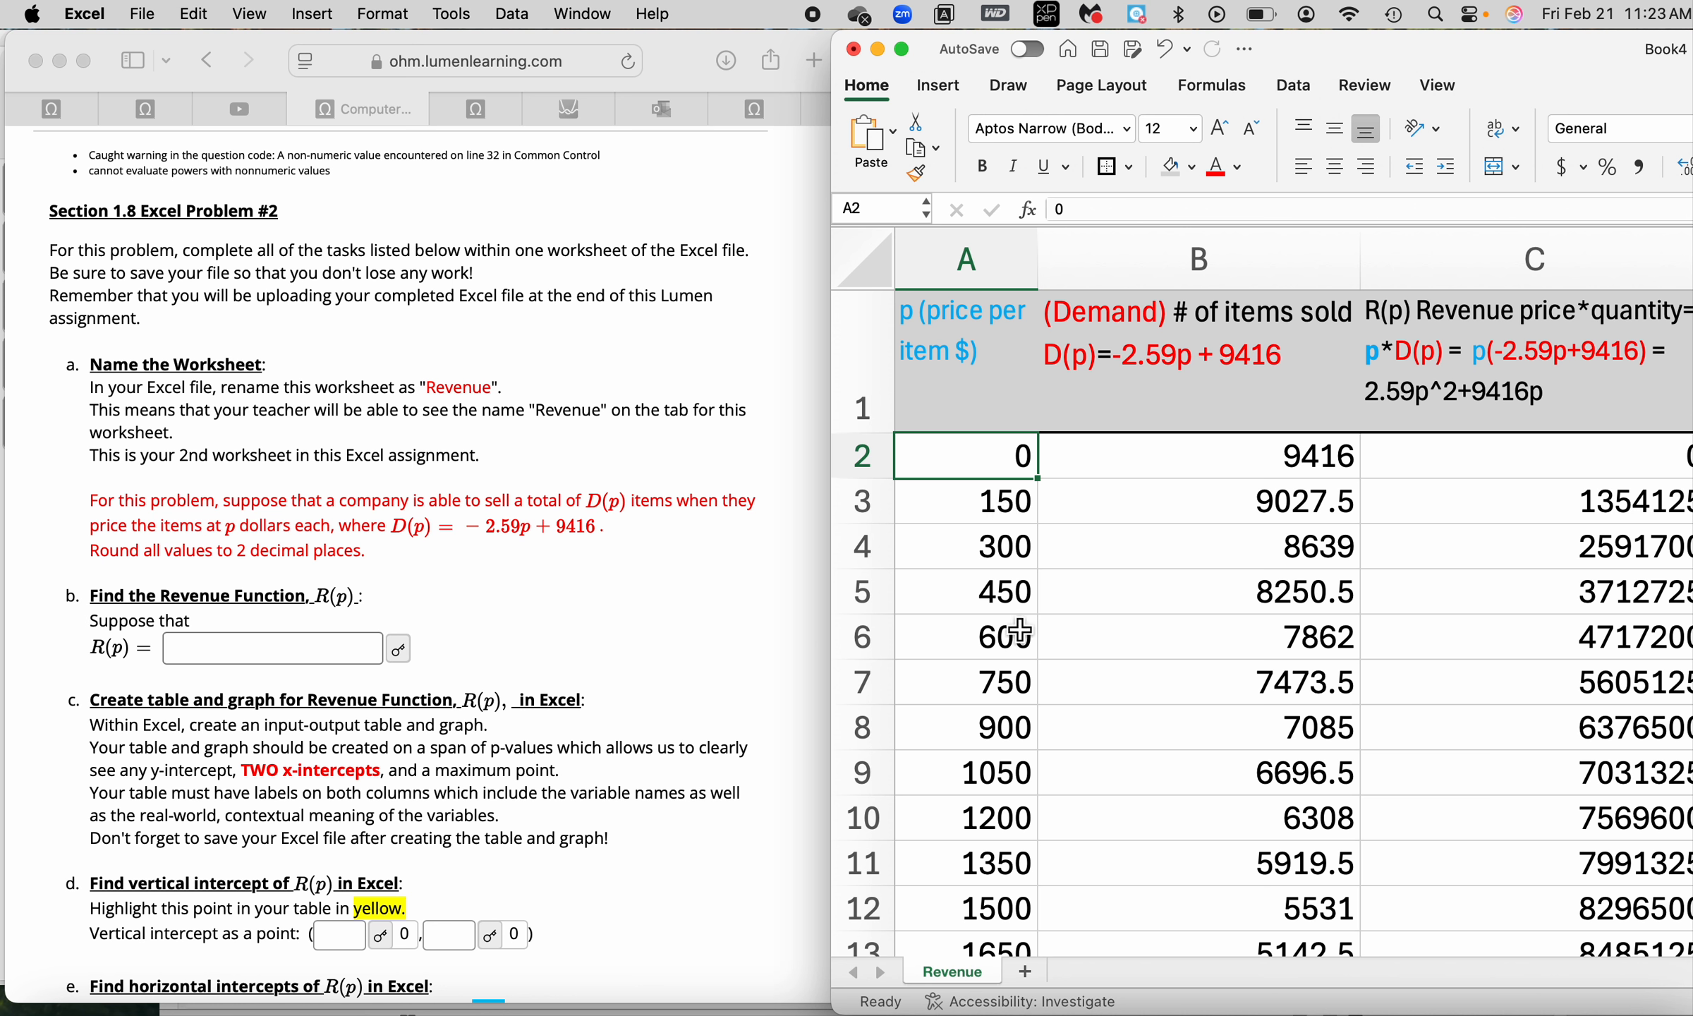
key(Up)
key(Down)
key(Down)
key(Down)
key(Down)
key(Down)
key(Down)
key(Down)
key(Down)
key(Down)
key(Down)
key(Down)
key(Down)
key(Down)
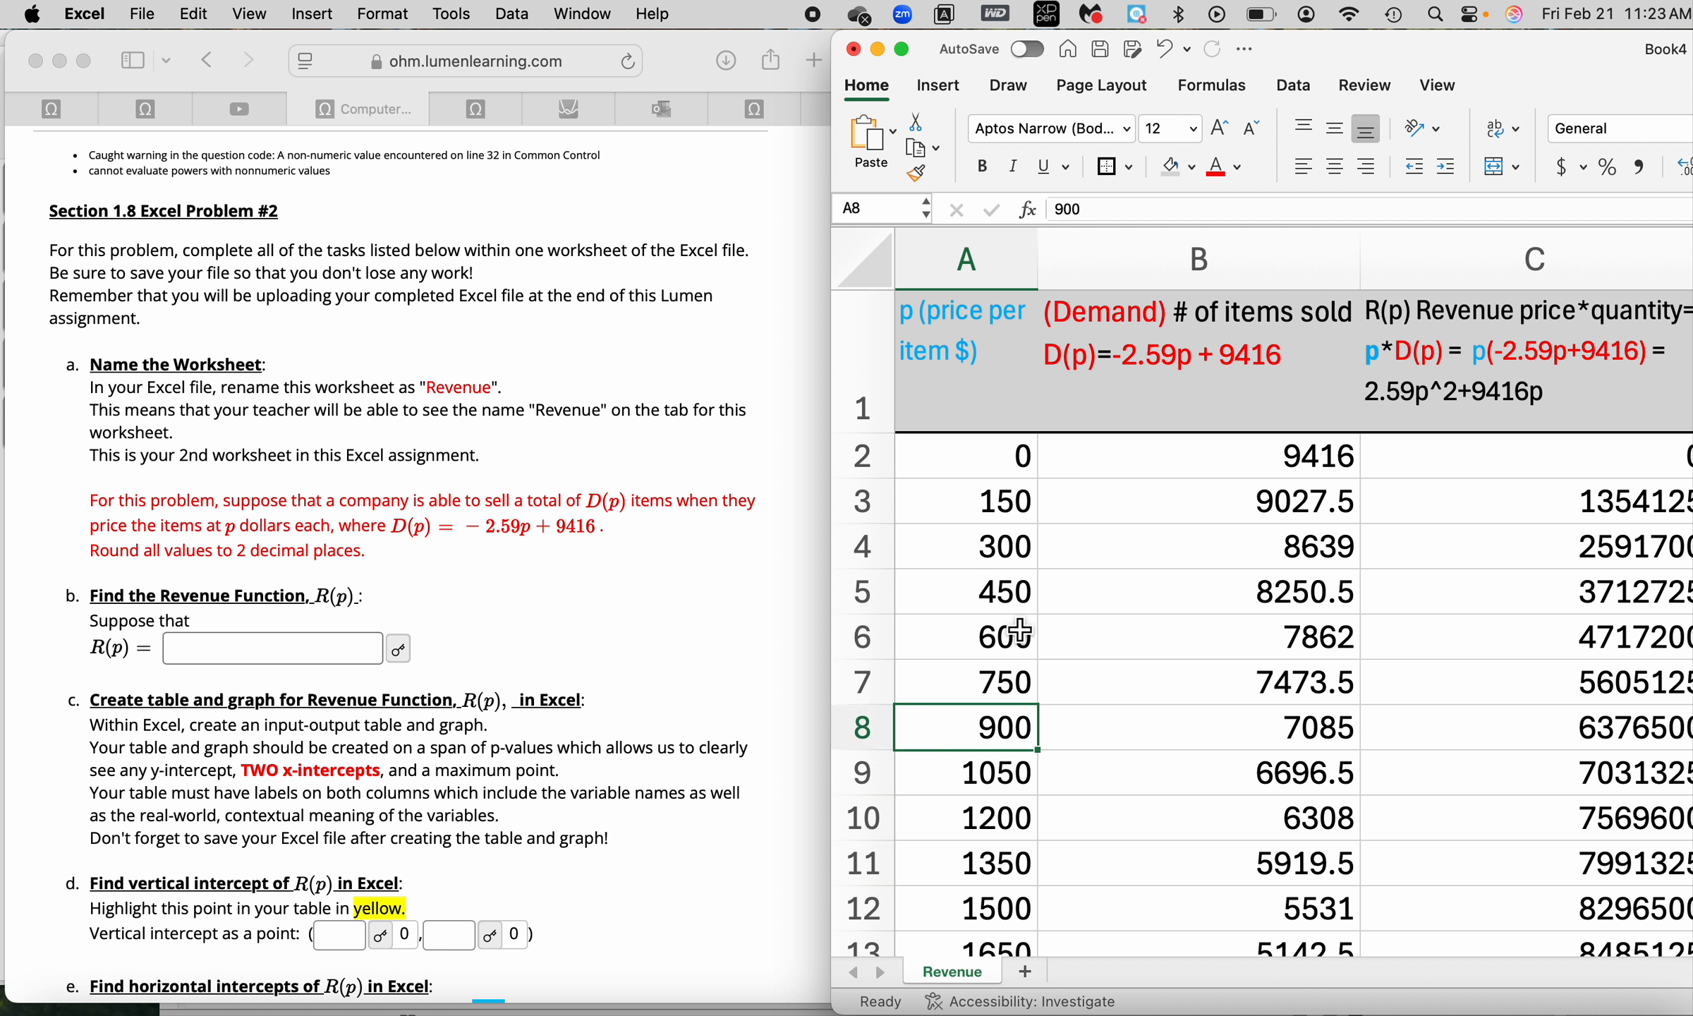
key(Down)
key(Up)
key(Up)
key(Up)
key(Up)
key(Up)
key(Up)
key(Up)
key(Up)
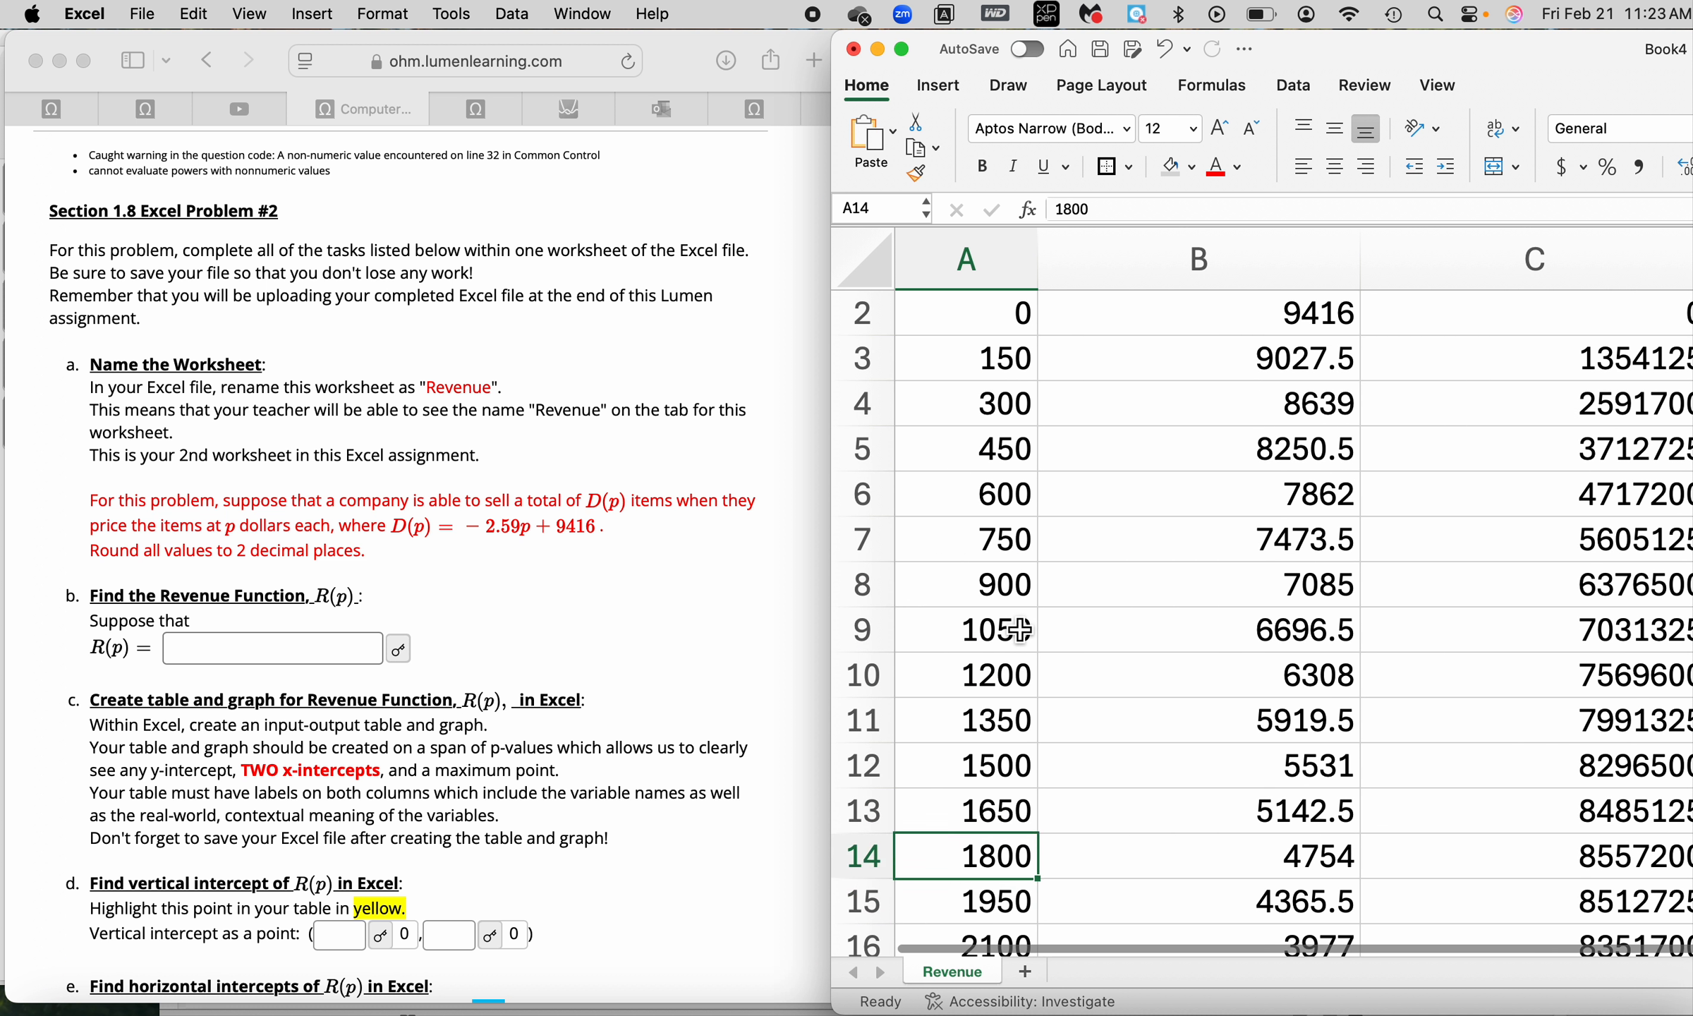
key(Up)
key(Up)
key(Up)
key(Up)
key(Up)
key(Up)
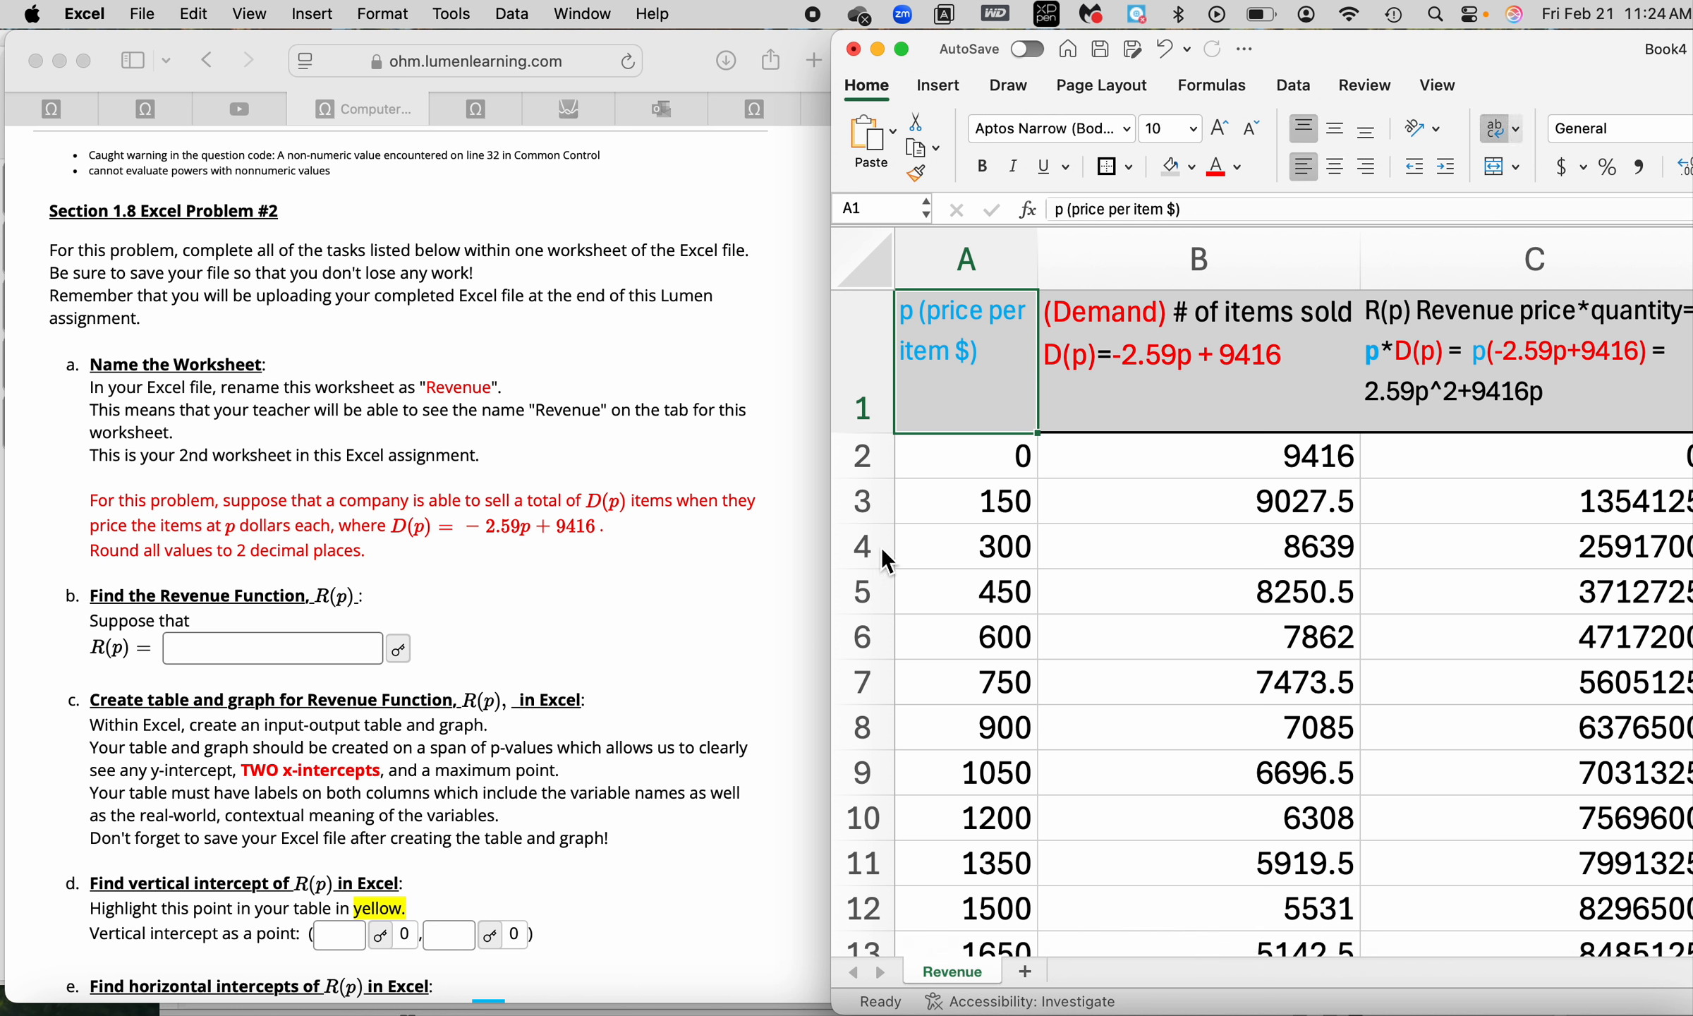
key(Down)
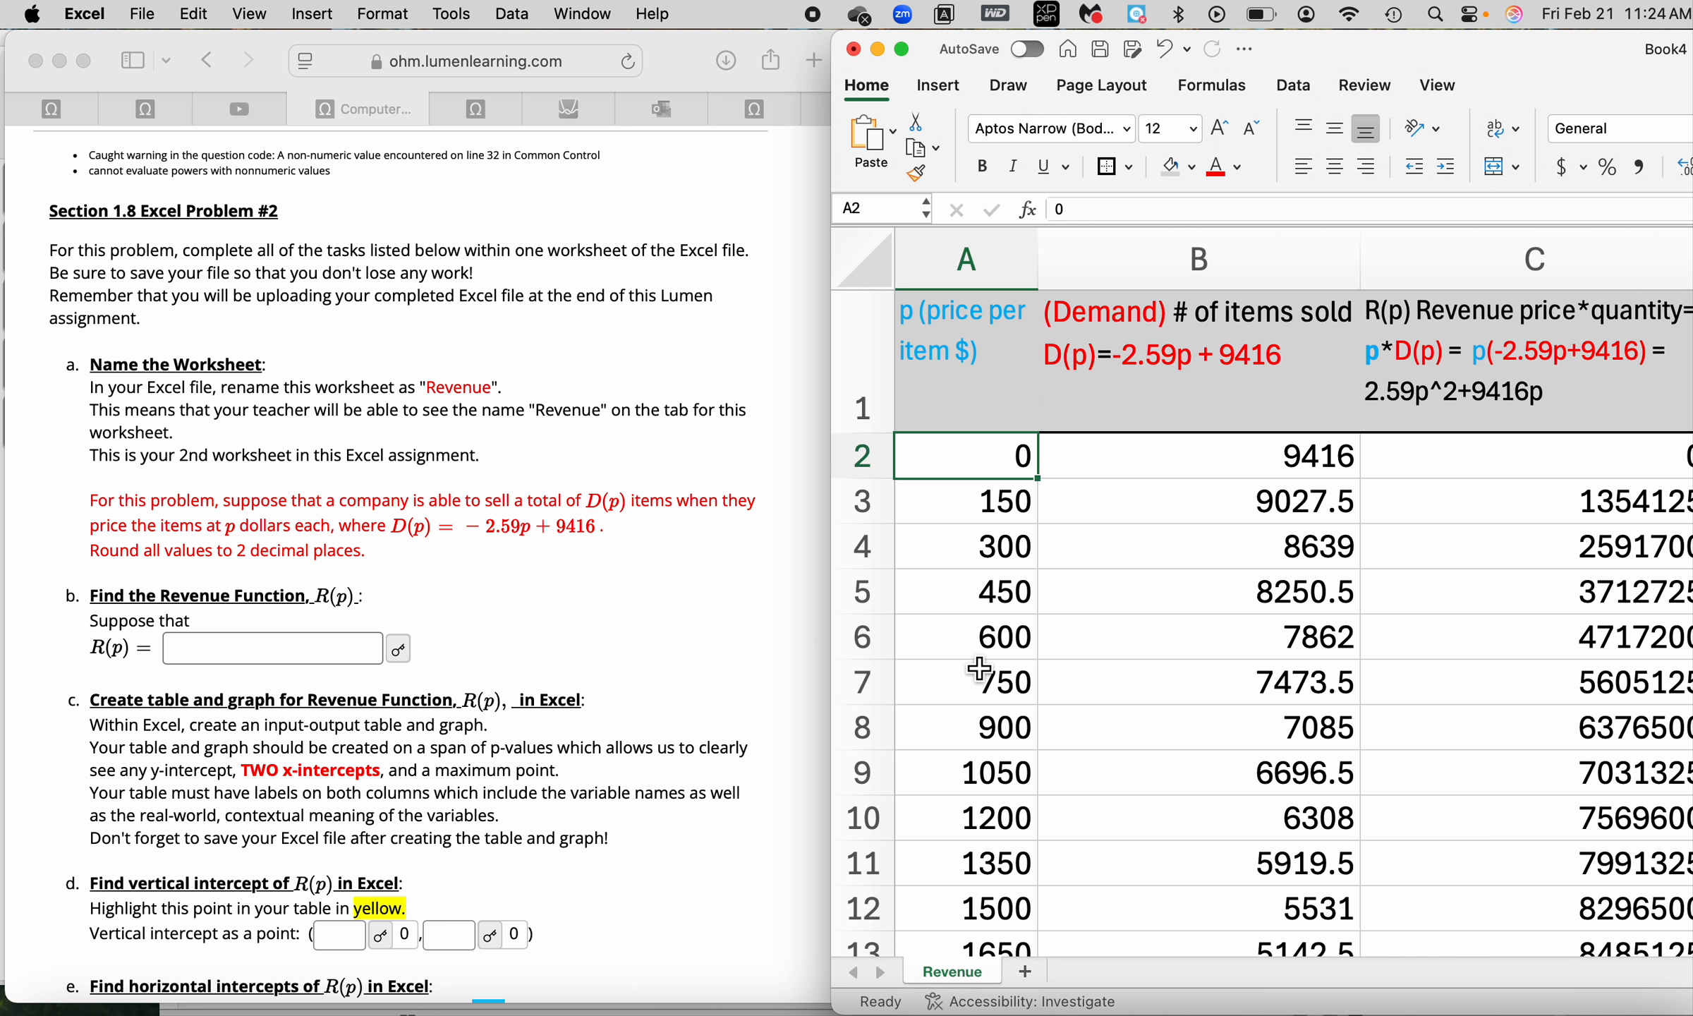
click(998, 498)
key(Up)
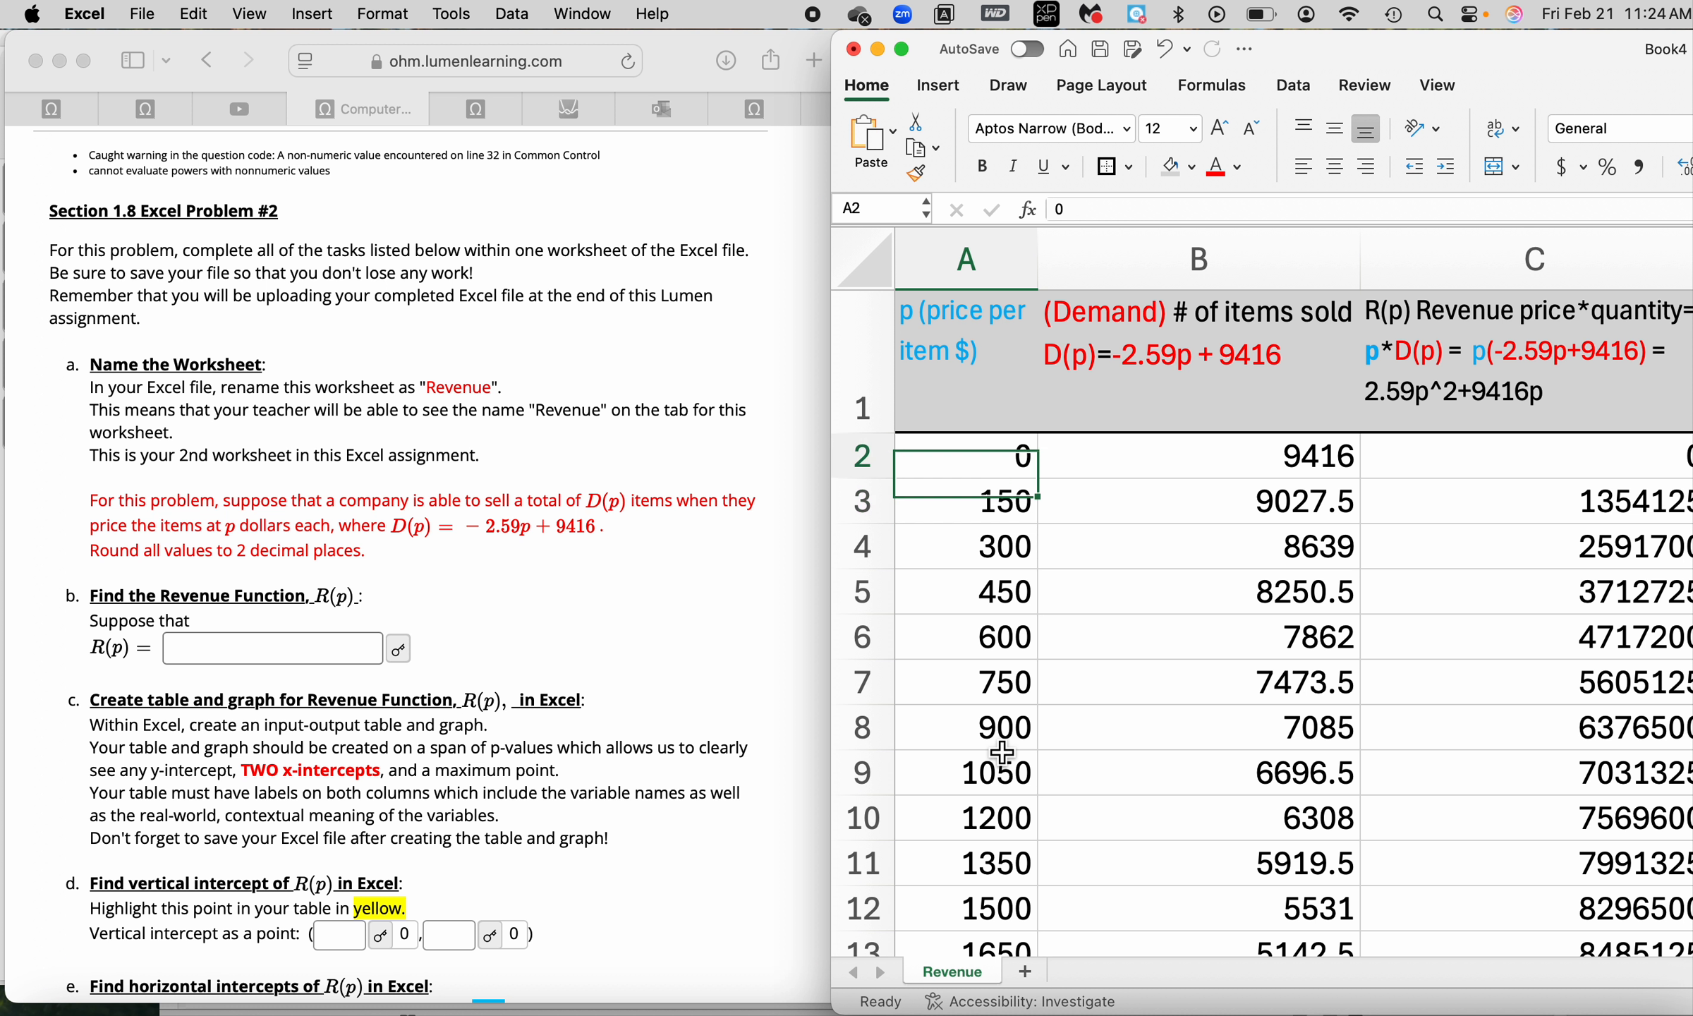
key(Down)
key(Down)
key(Down)
key(Down)
key(Down)
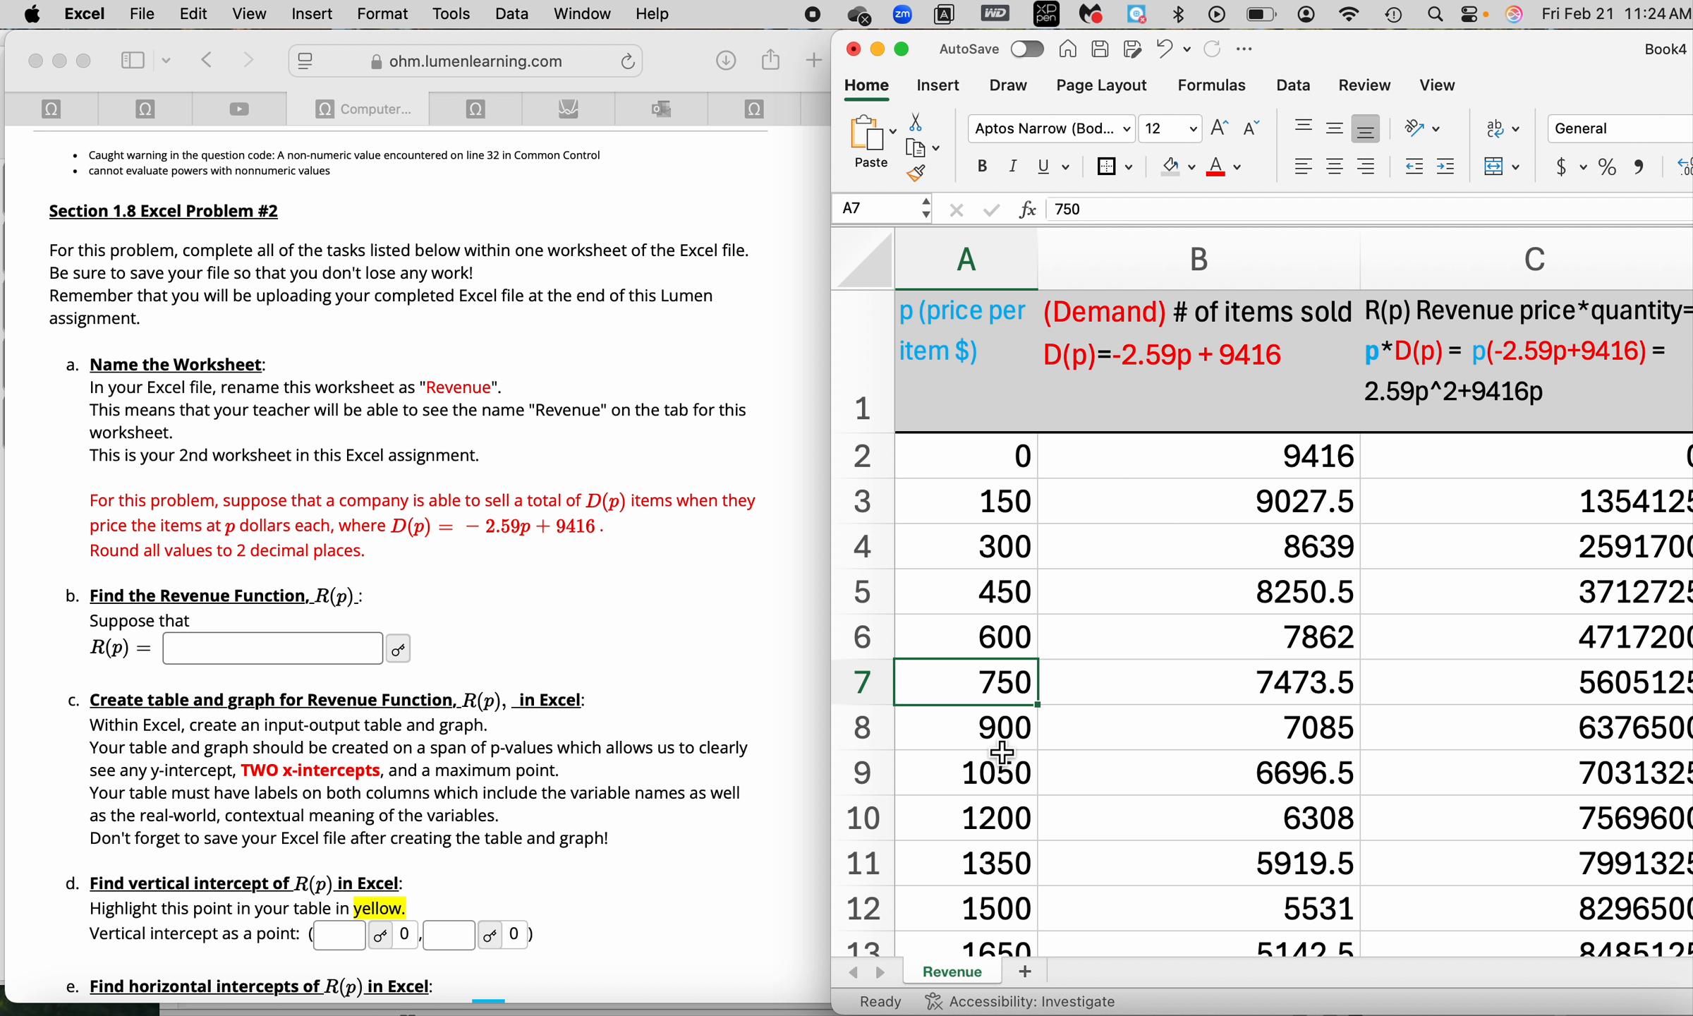
key(Up)
key(Up)
key(Up)
key(Up)
key(Up)
key(Down)
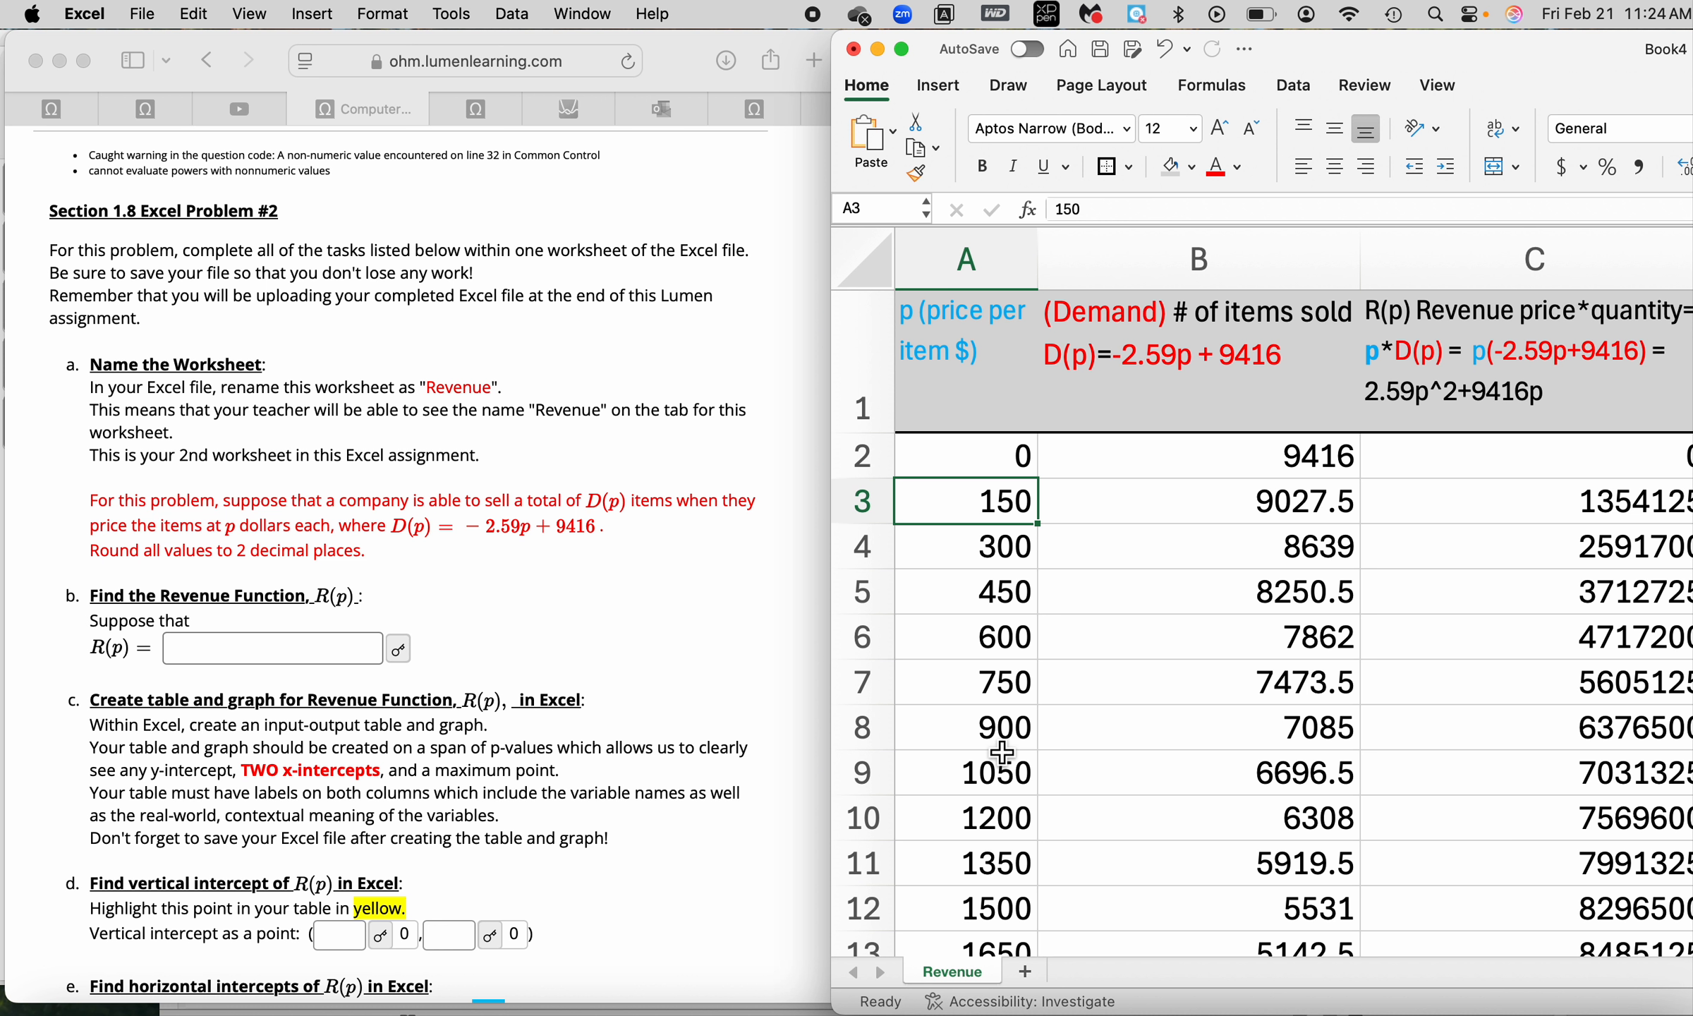
key(Up)
key(Down)
Compare the assignment's demand function D(p) with the demand heading in column B of the worksheet.
click(376, 558)
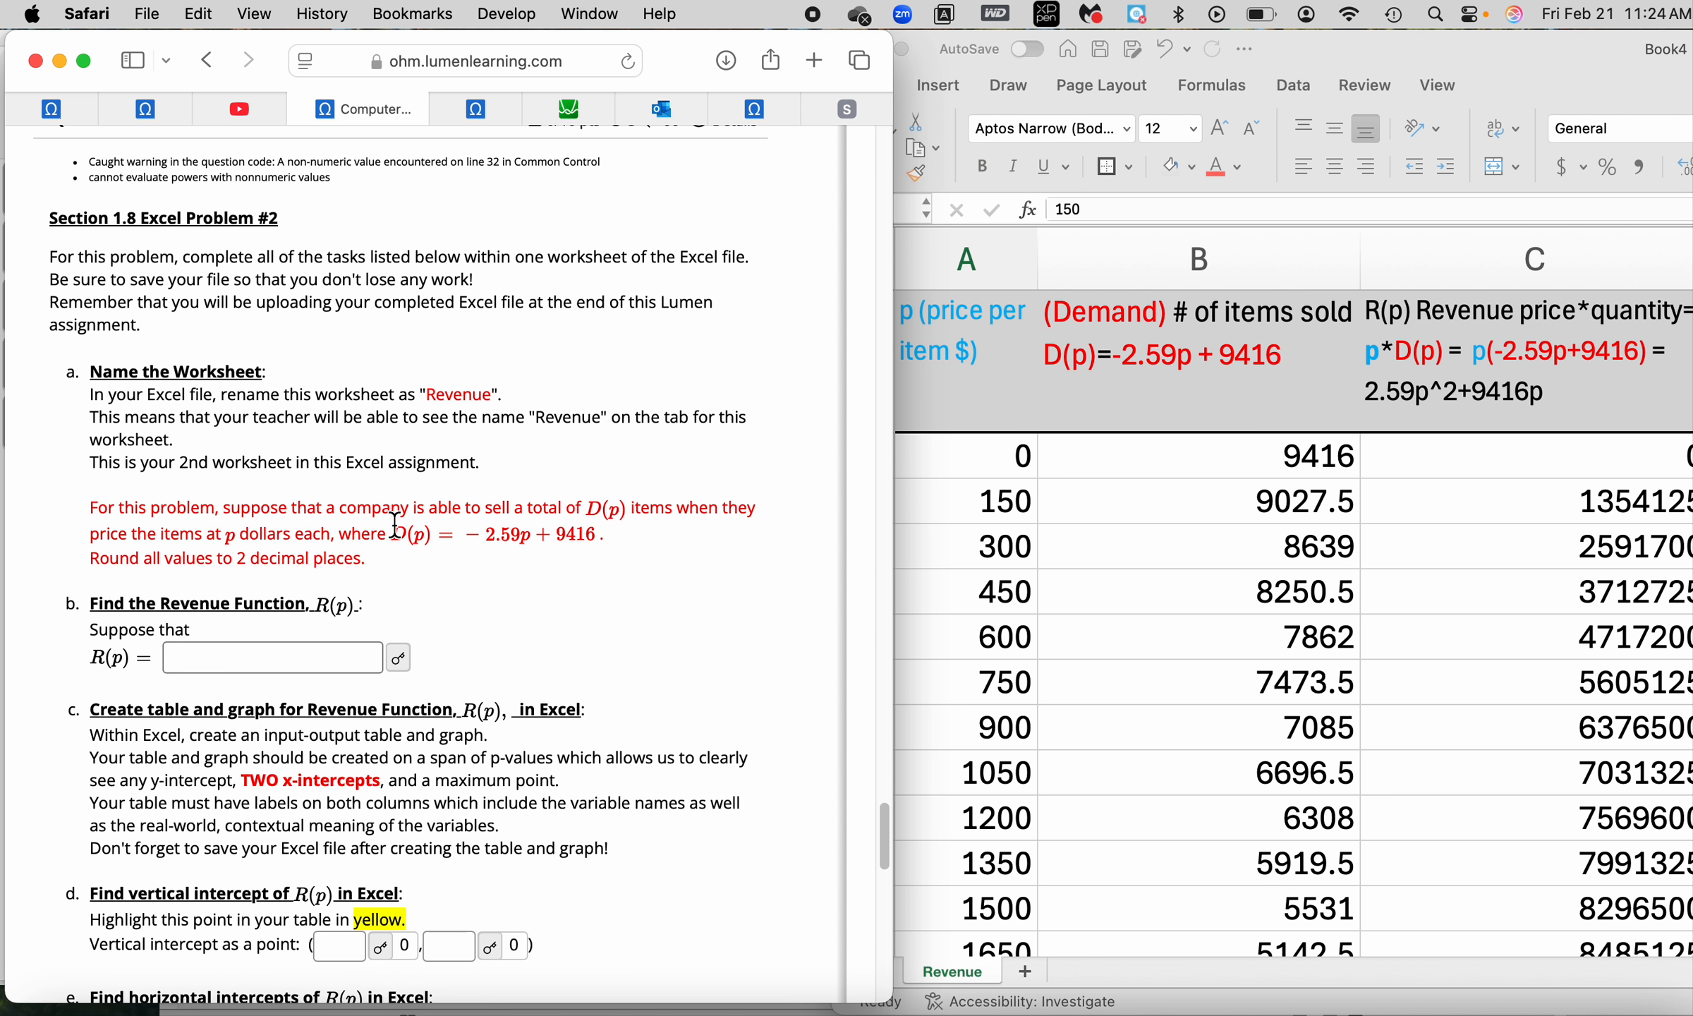
drag(395, 524, 636, 544)
click(452, 573)
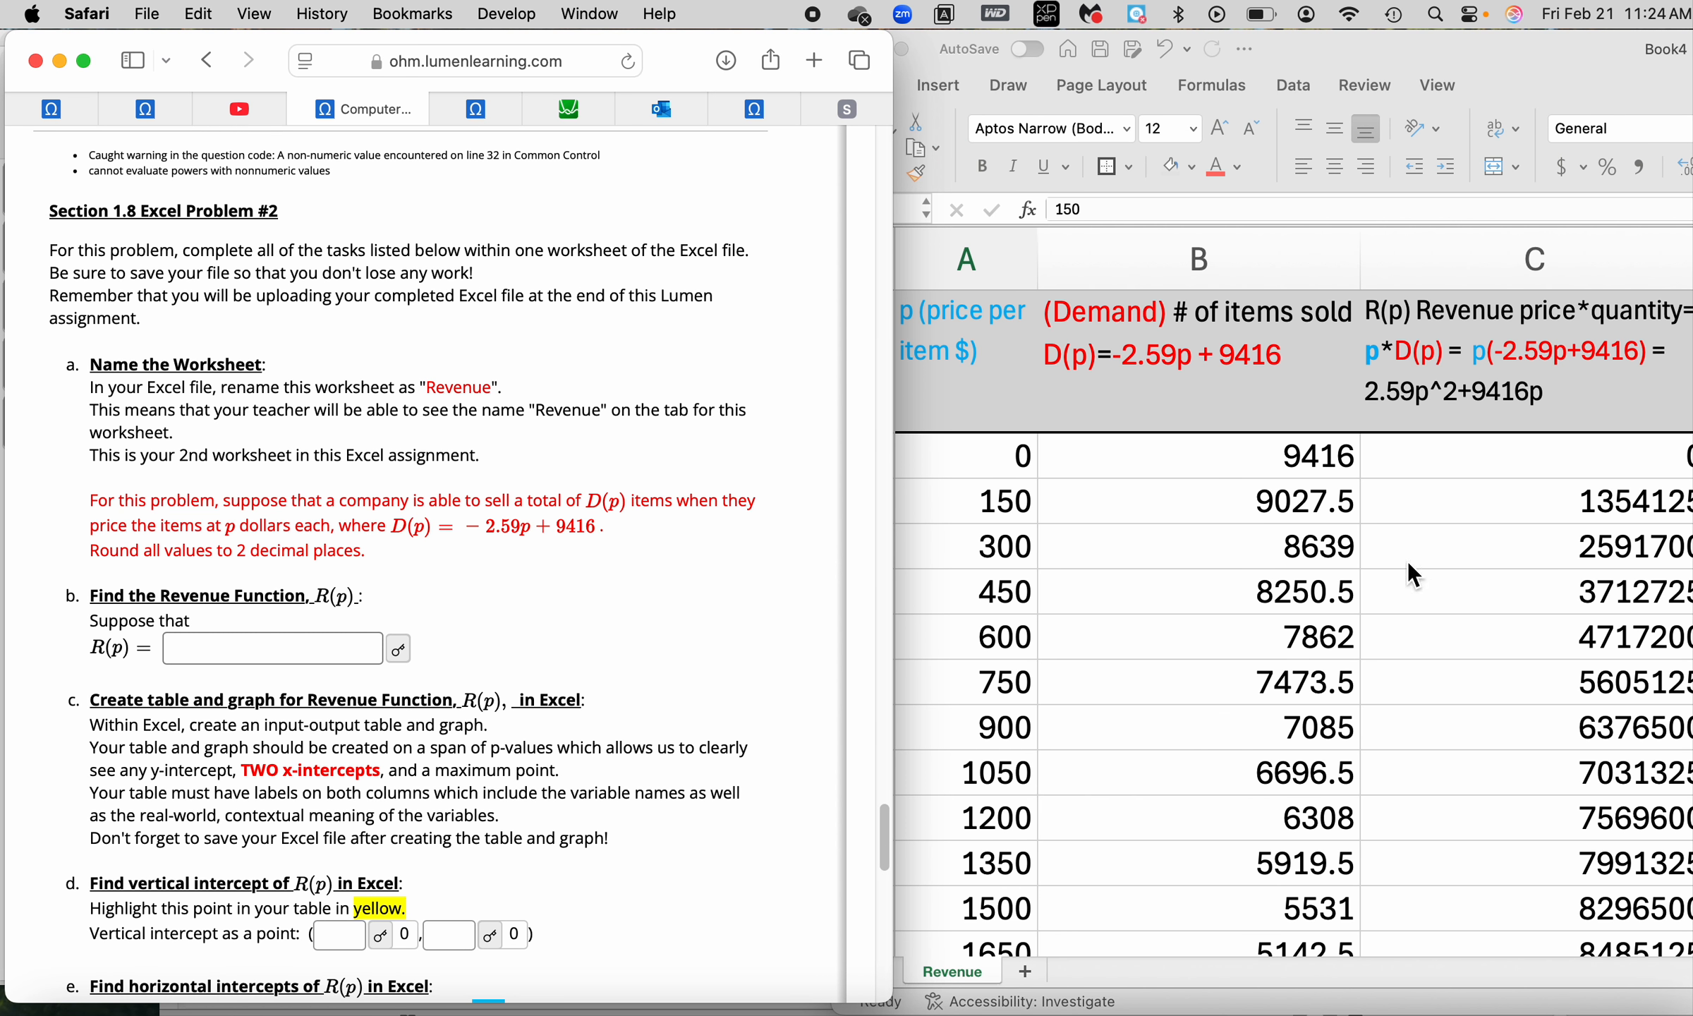
click(1207, 363)
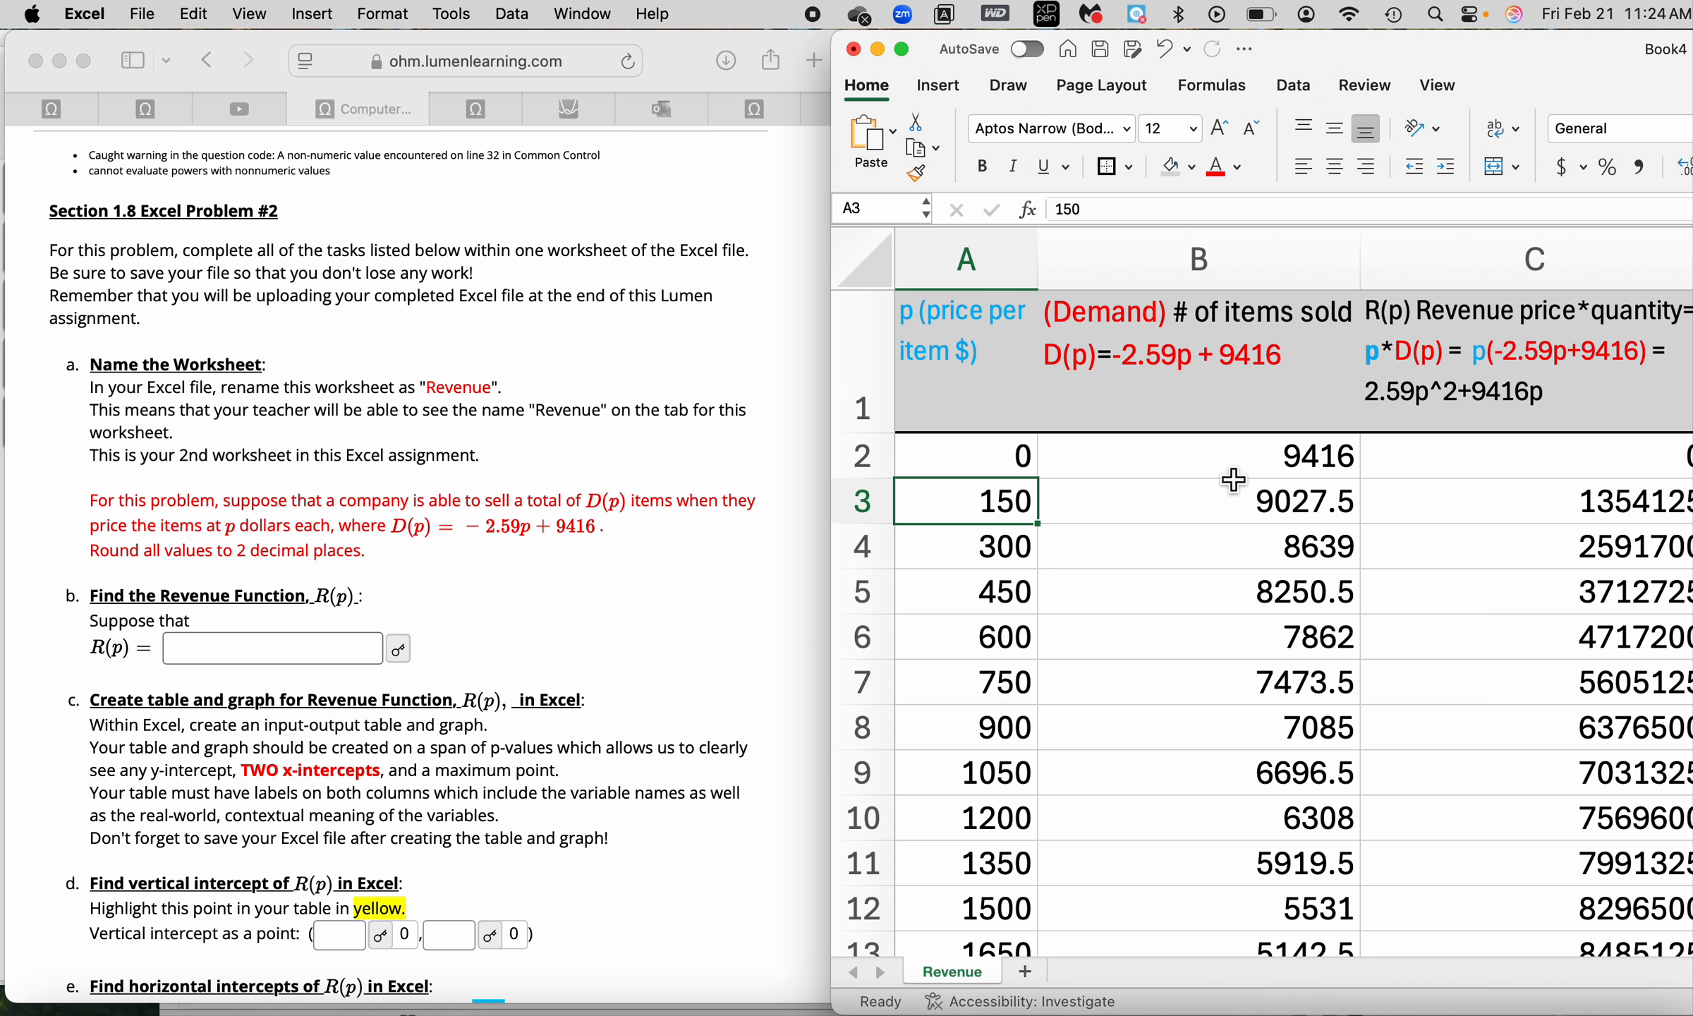
Examine the demand formula in B2 and its reference to the price in A2.
double_click(1284, 467)
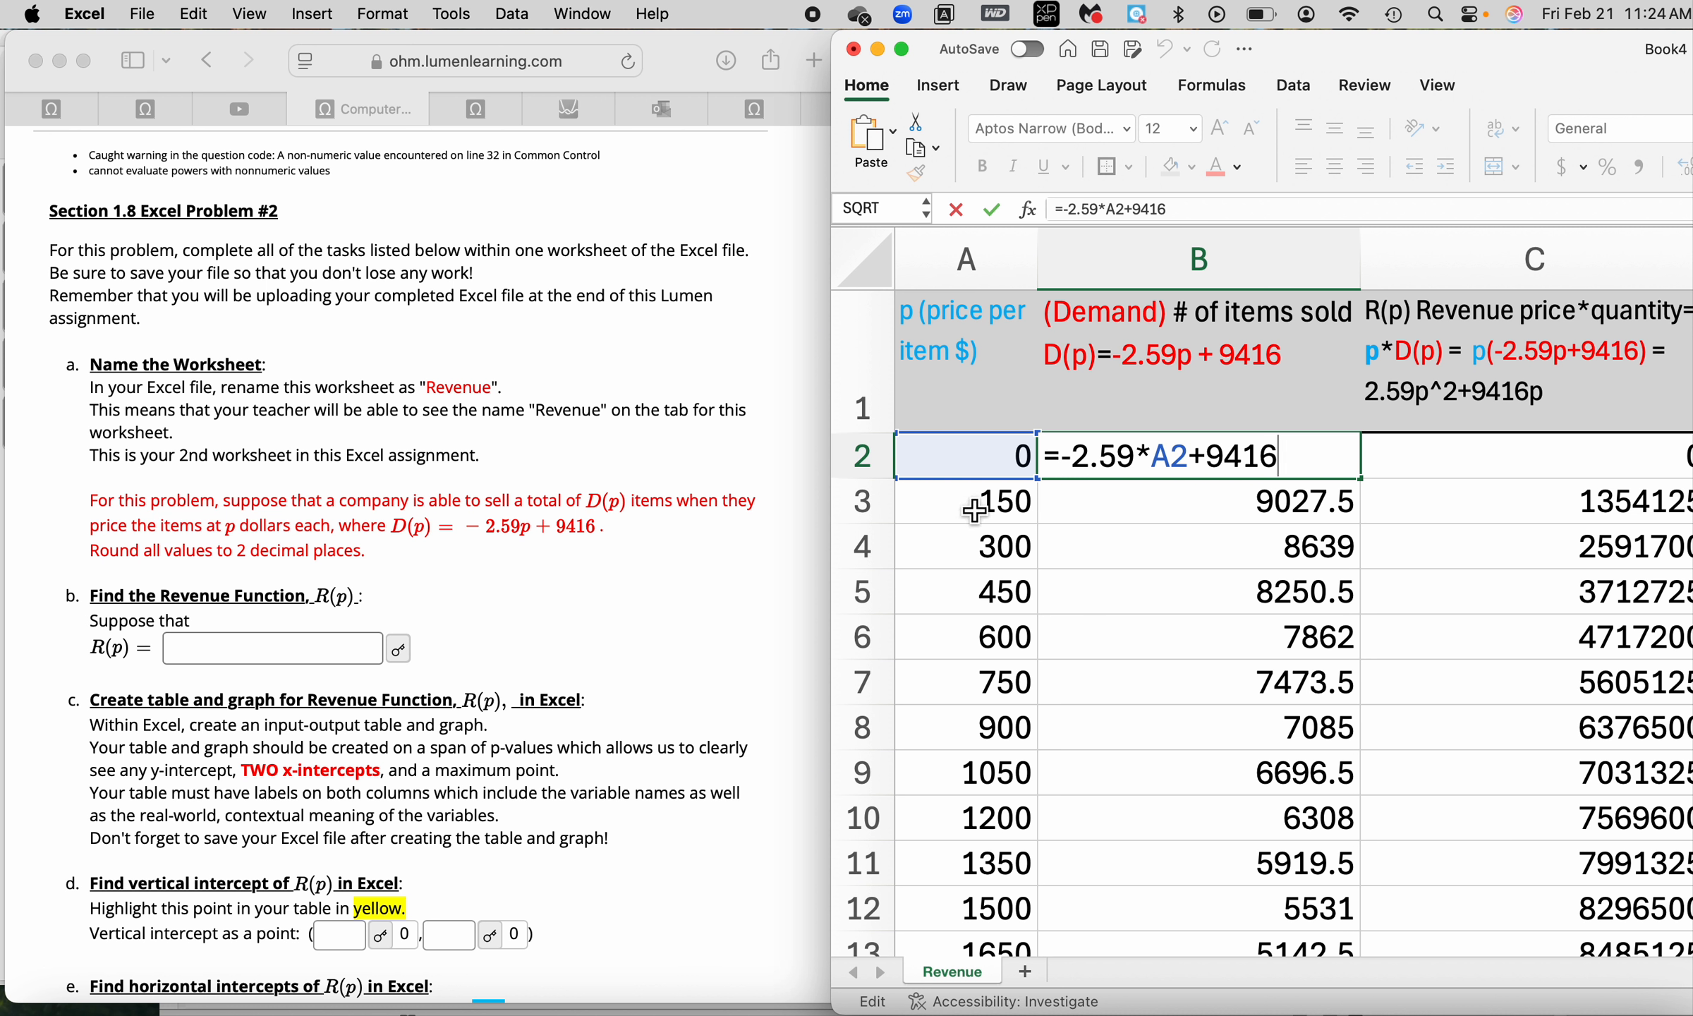
drag(1154, 458, 1197, 458)
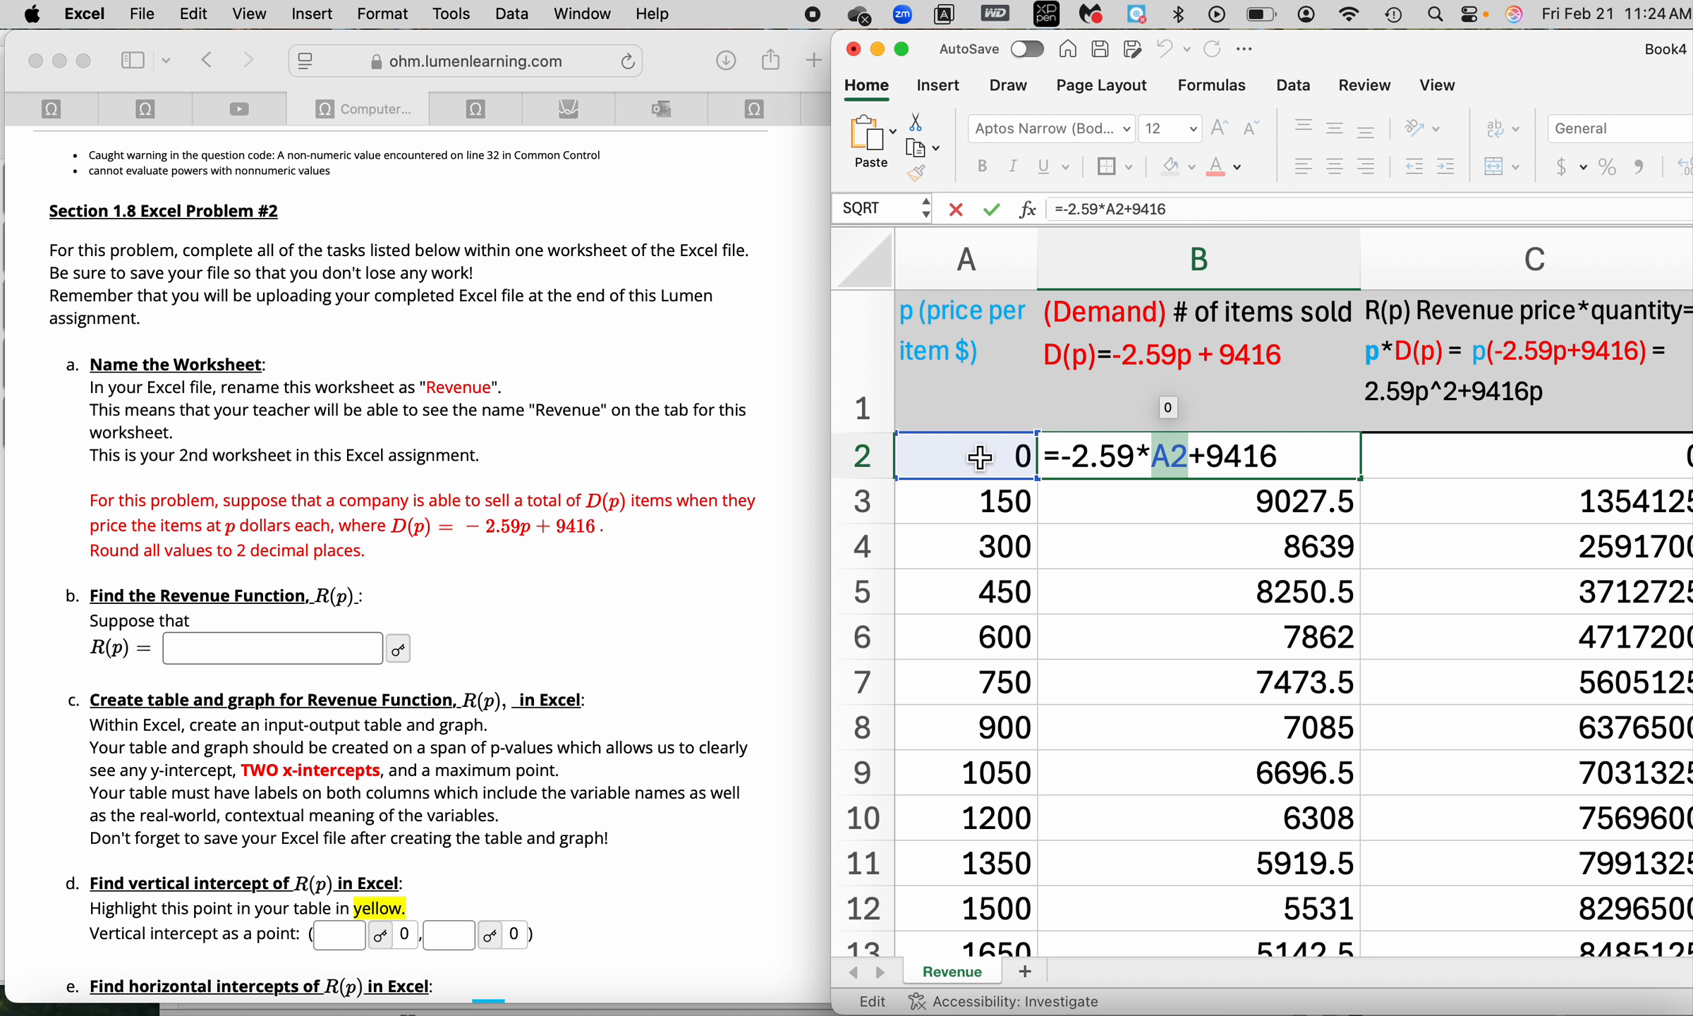
click(1306, 467)
key(Return)
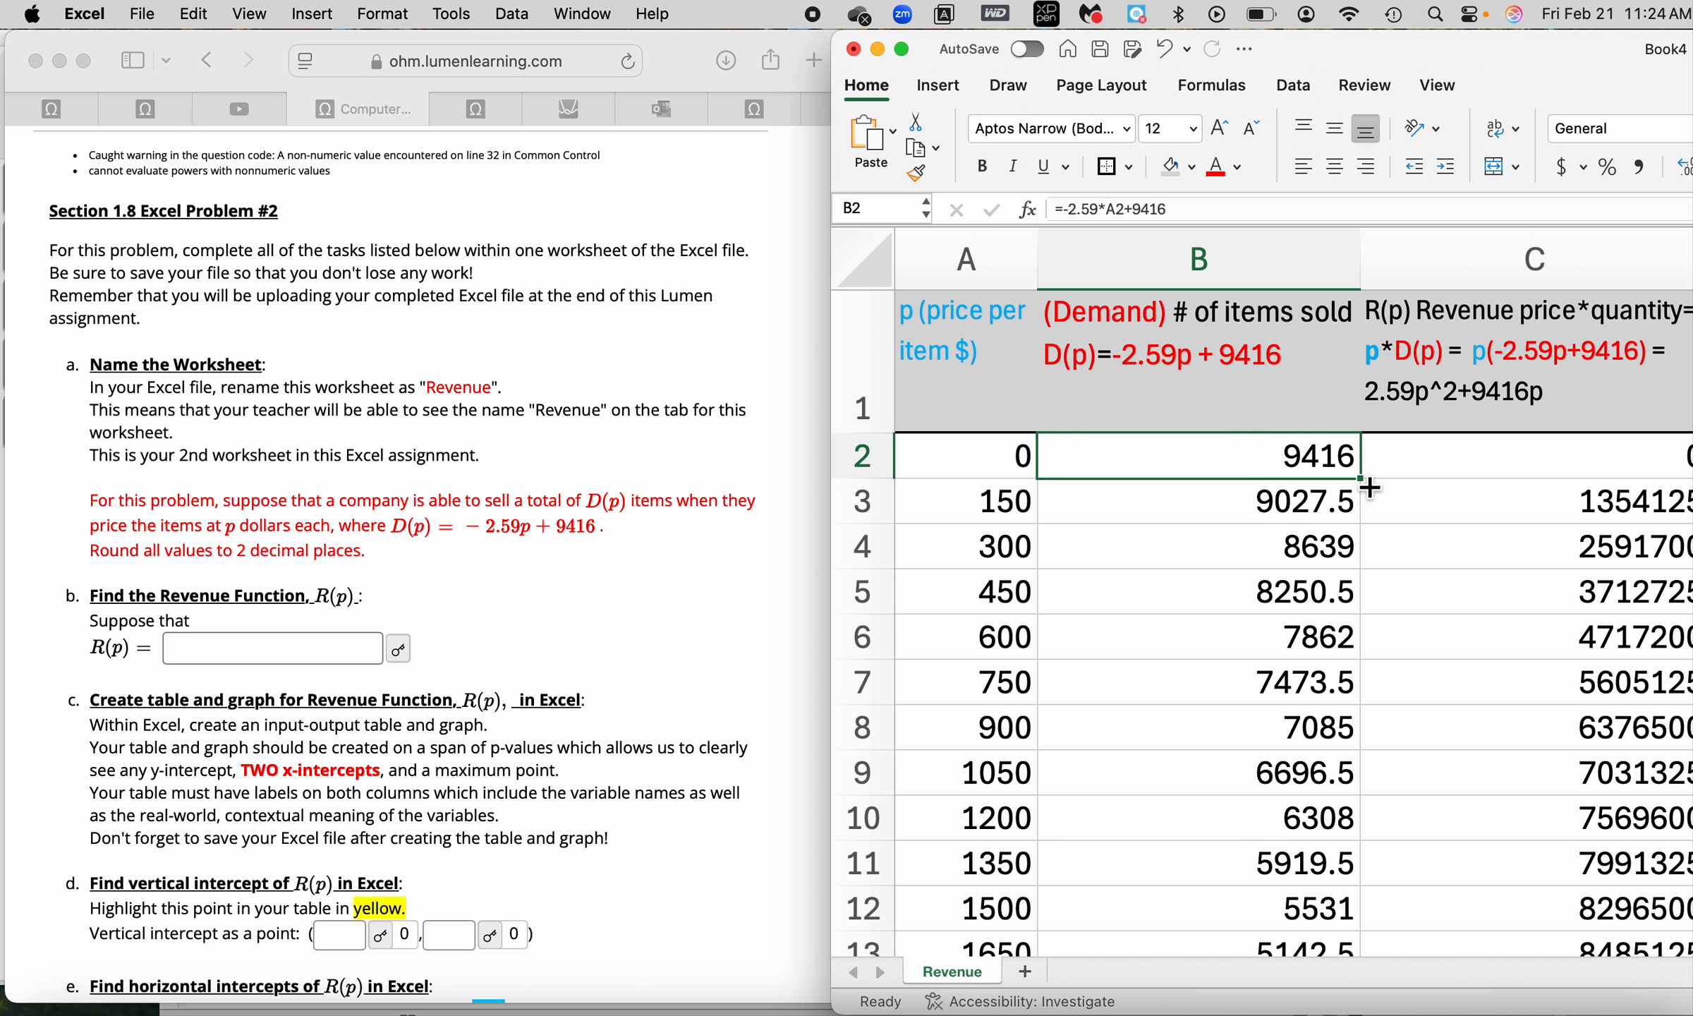
Fill the demand formula from B2 down to row 29 and check the end of the price column.
double_click(1371, 487)
click(1215, 462)
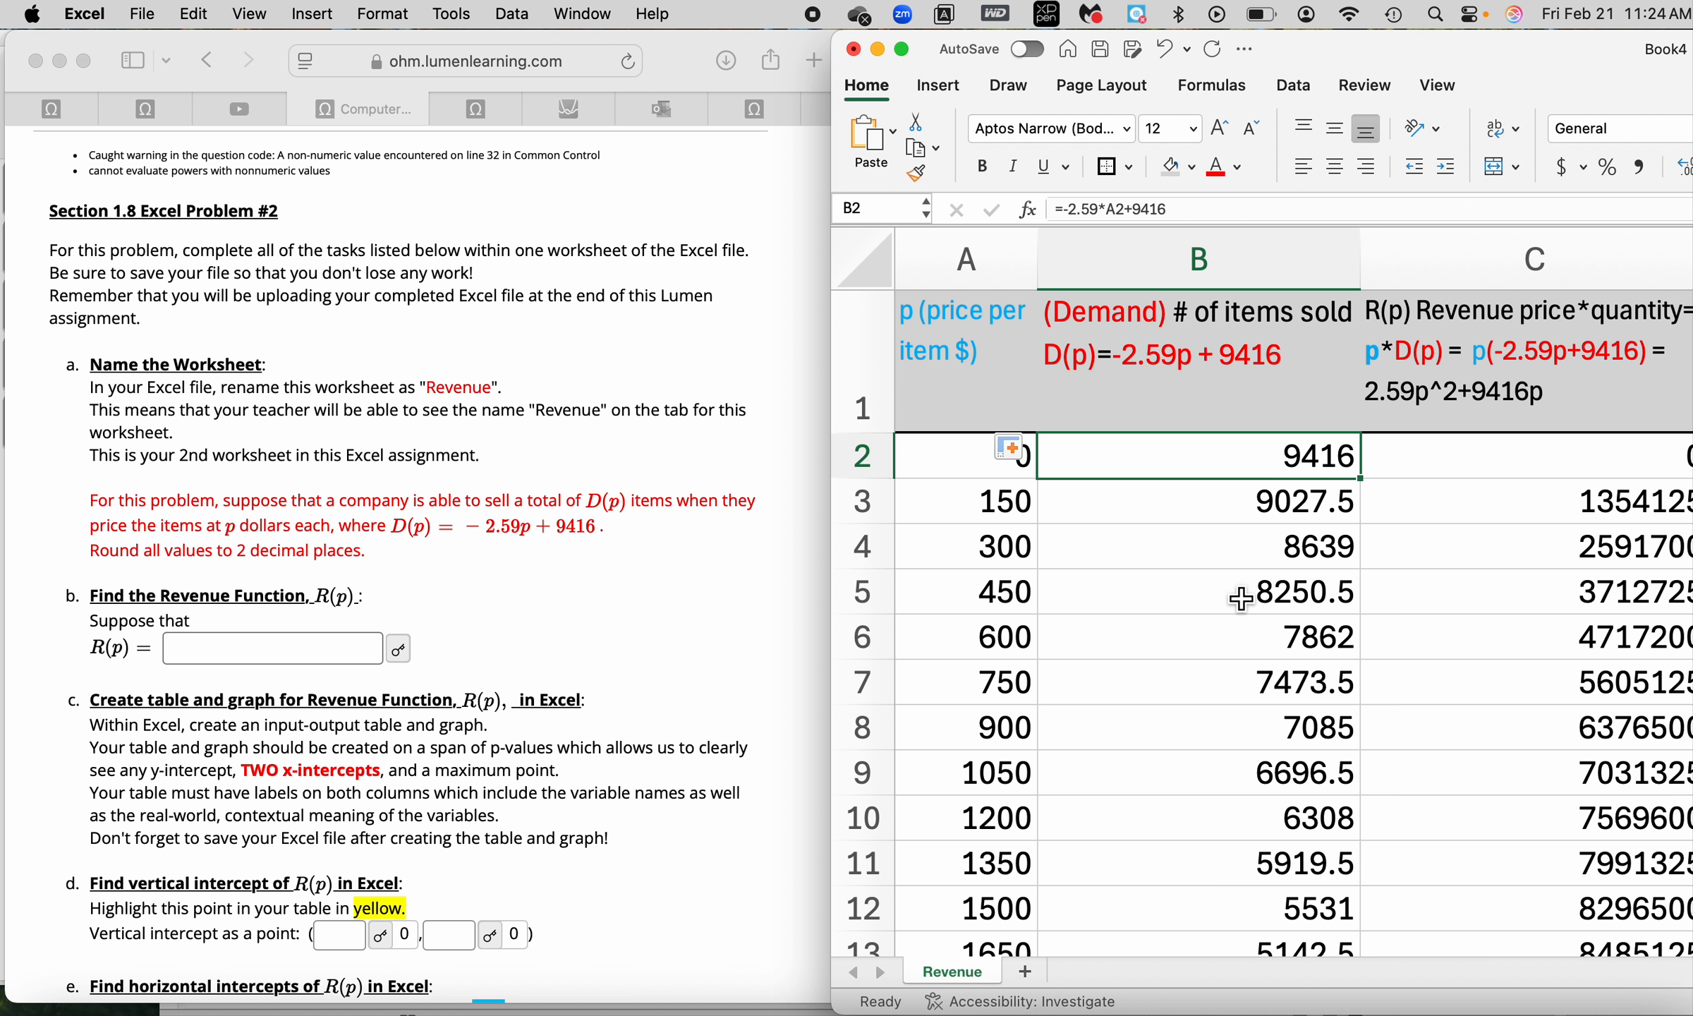
scroll(1002, 726, down, 10)
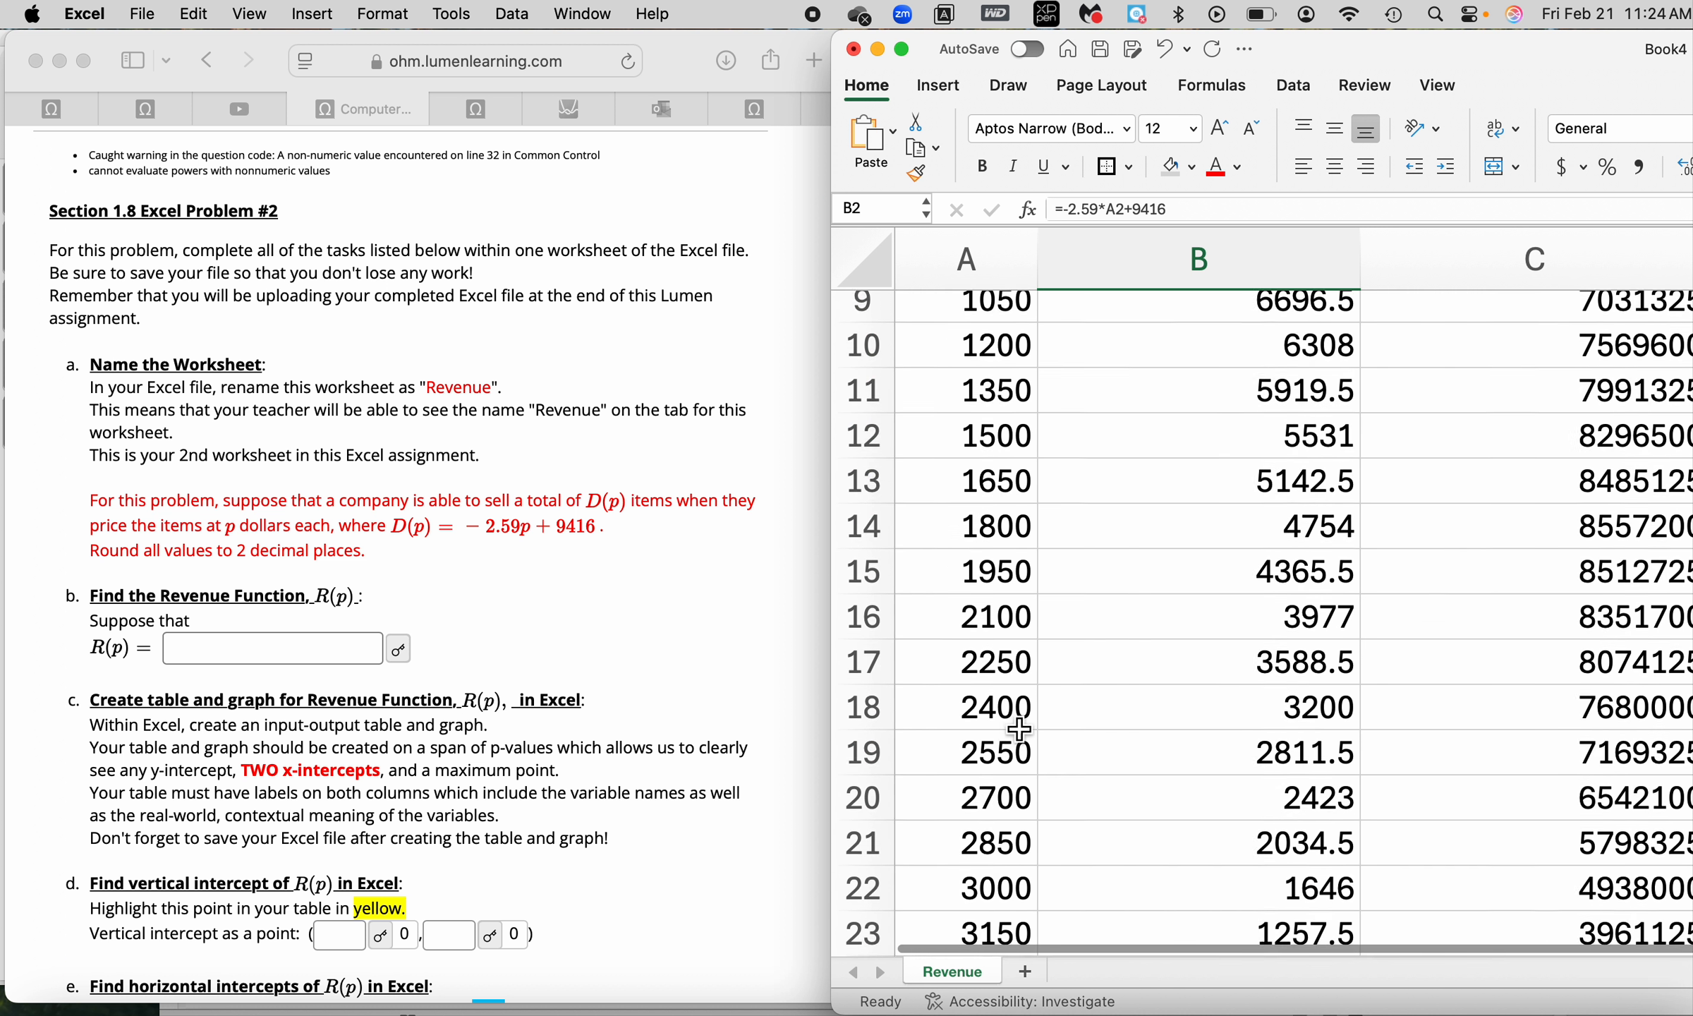
scroll(1018, 729, down, 5)
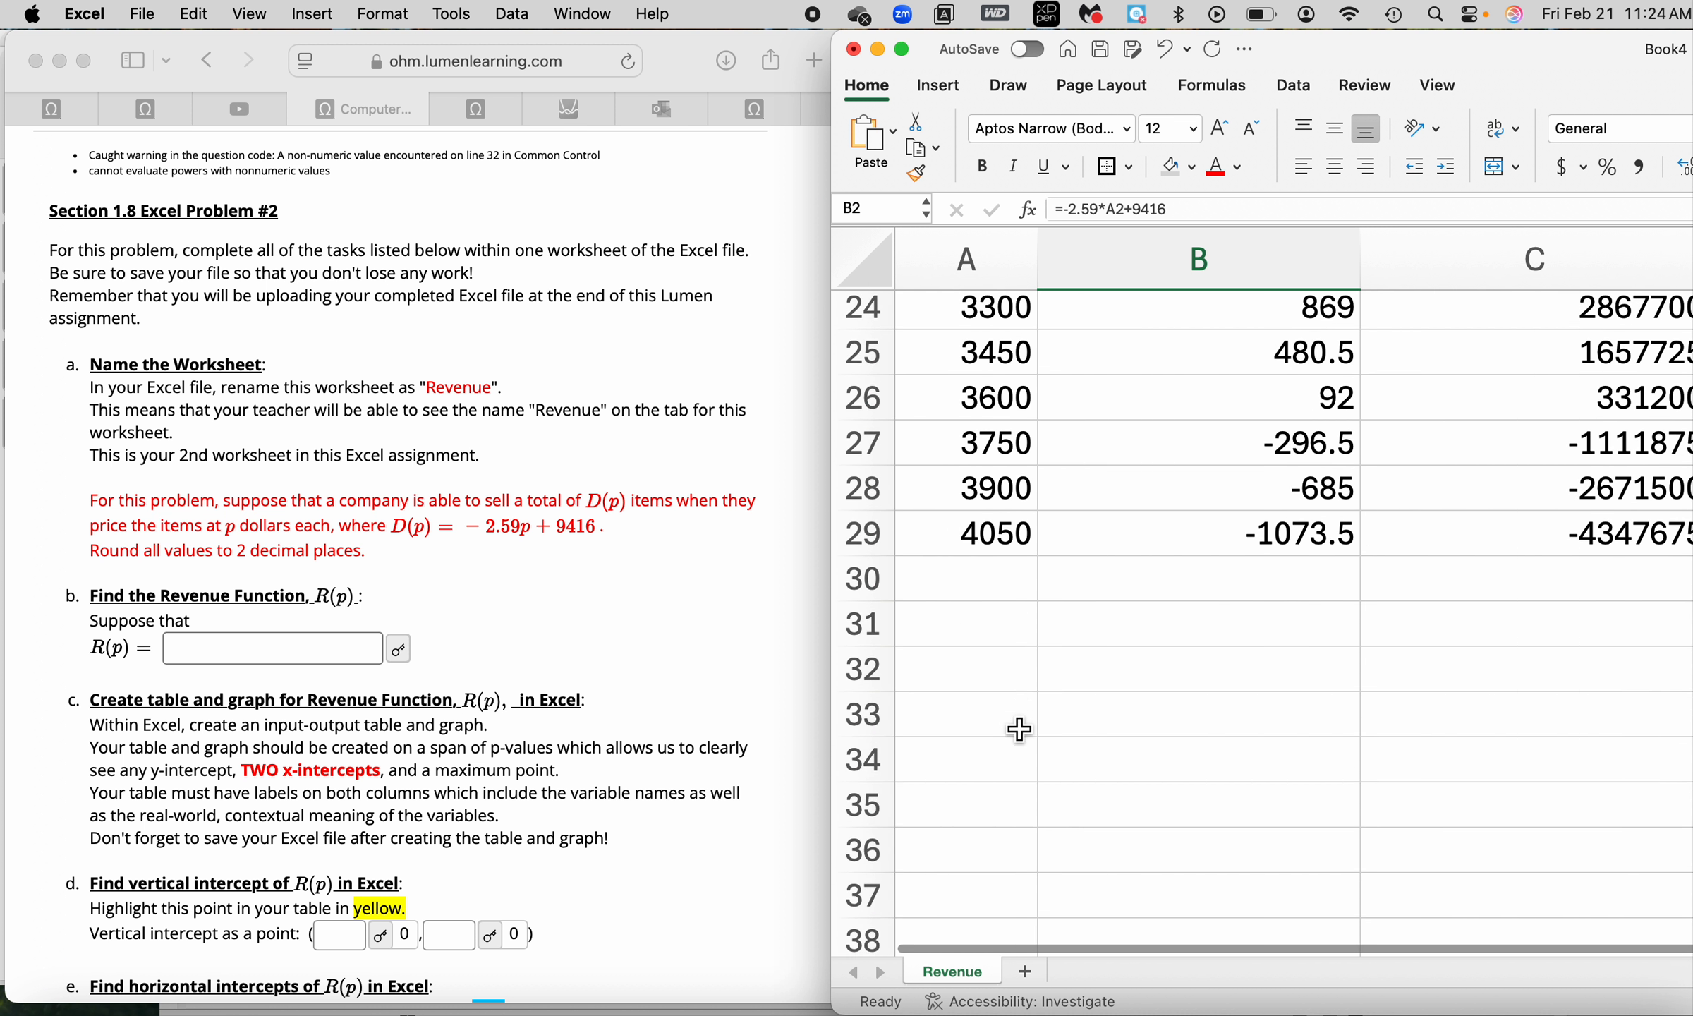
click(1001, 536)
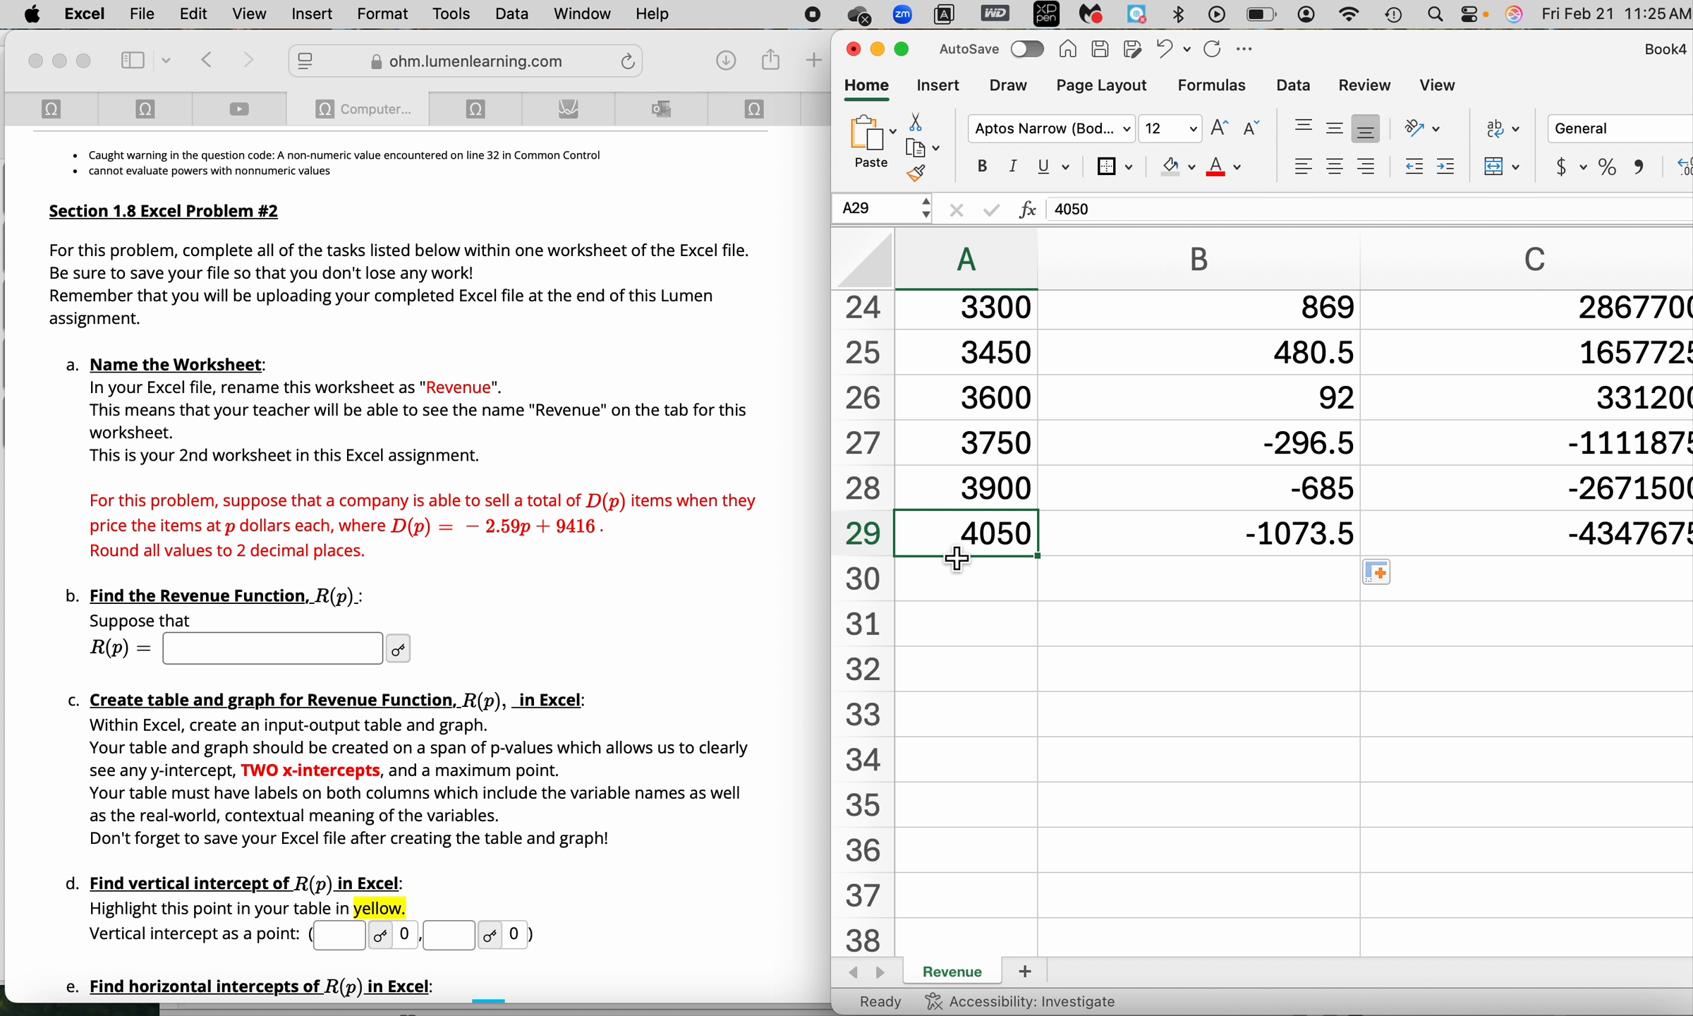
scroll(987, 610, up, 1)
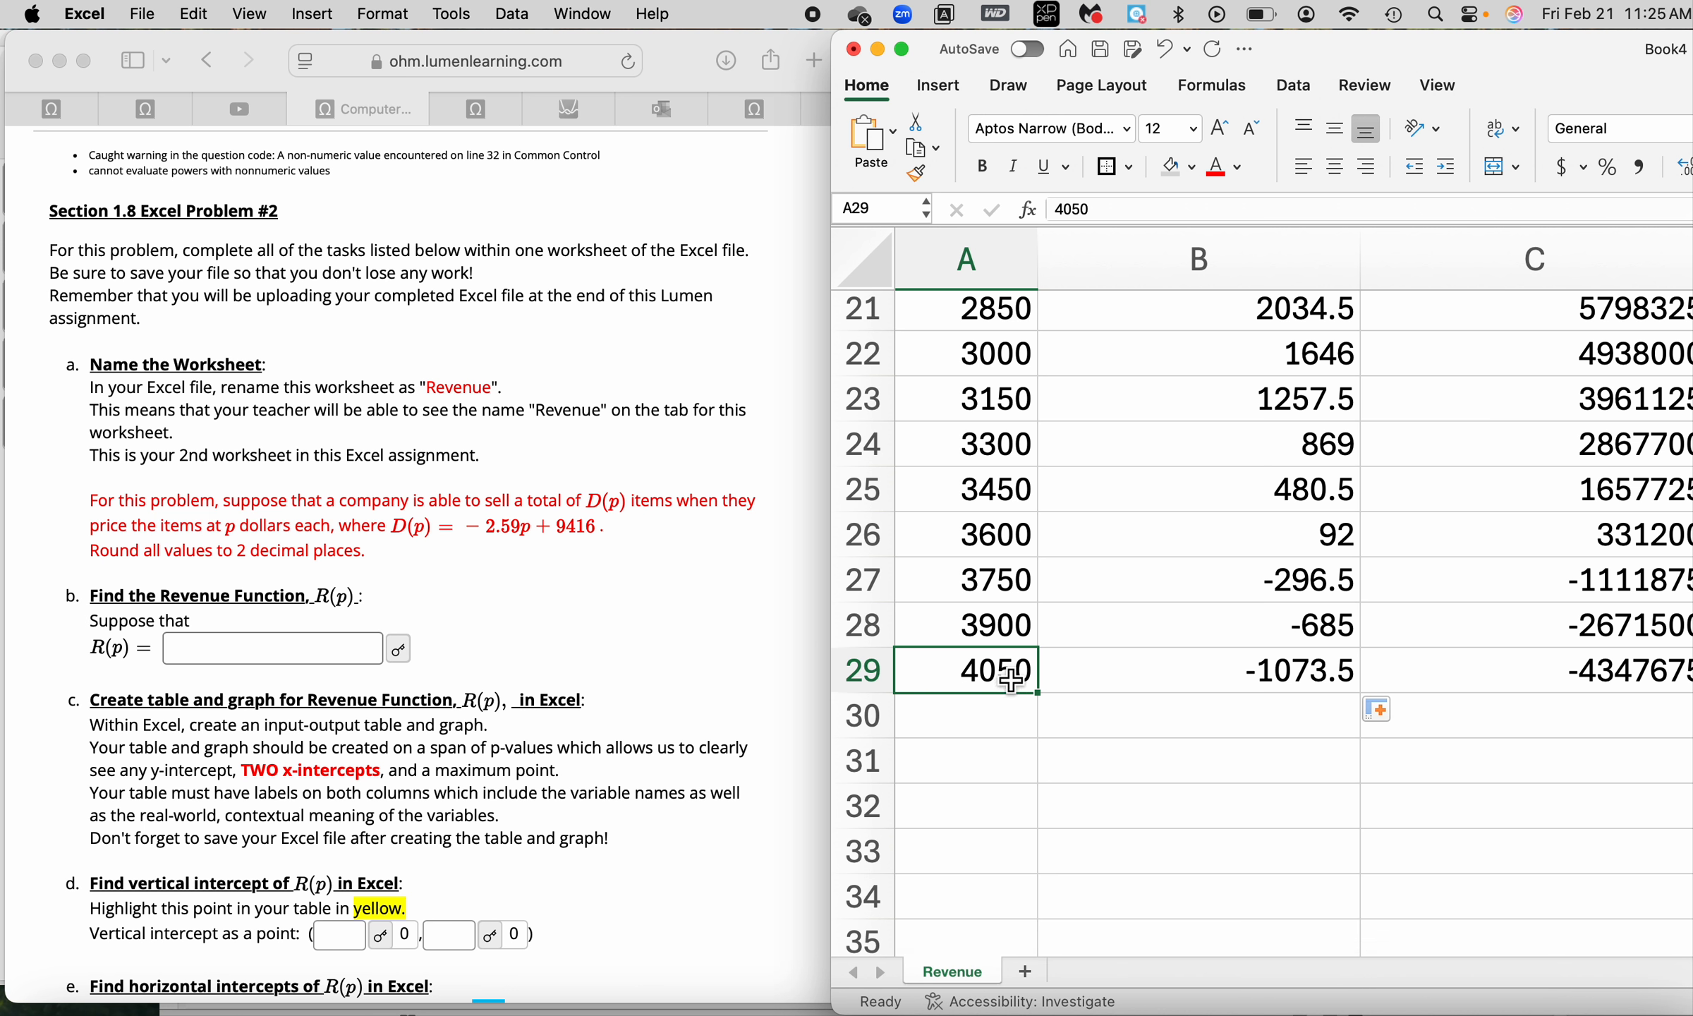
scroll(1024, 706, up, 1)
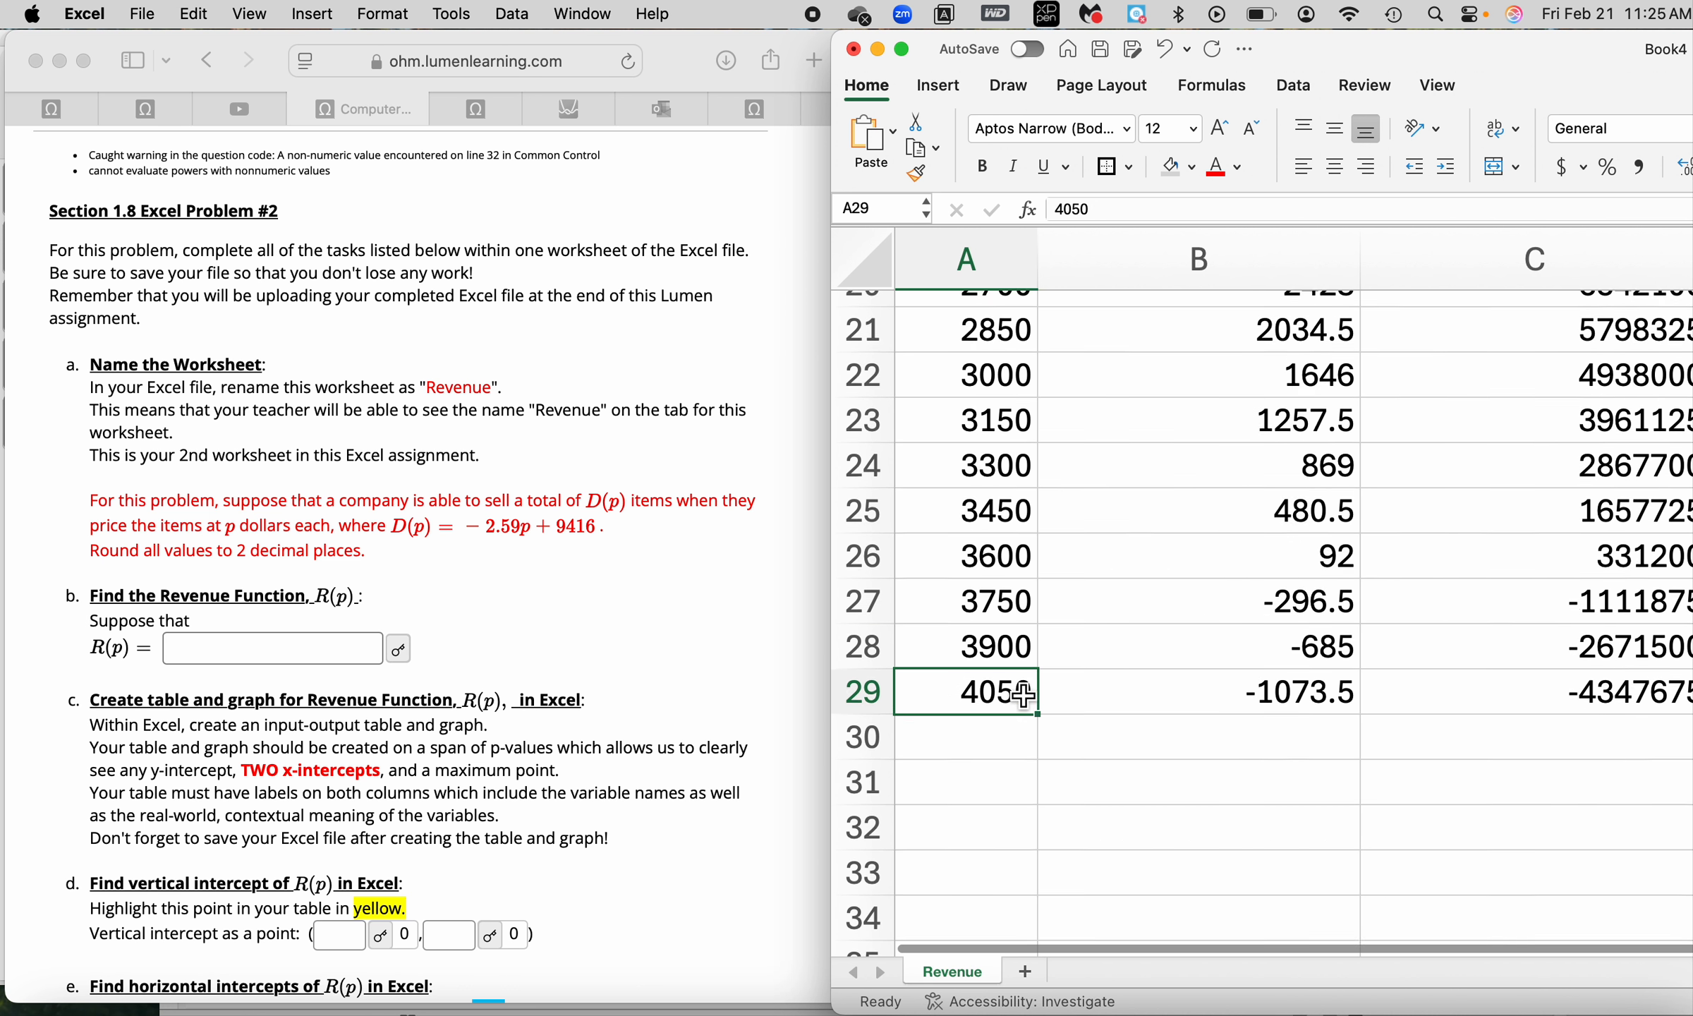
scroll(1025, 695, up, 10)
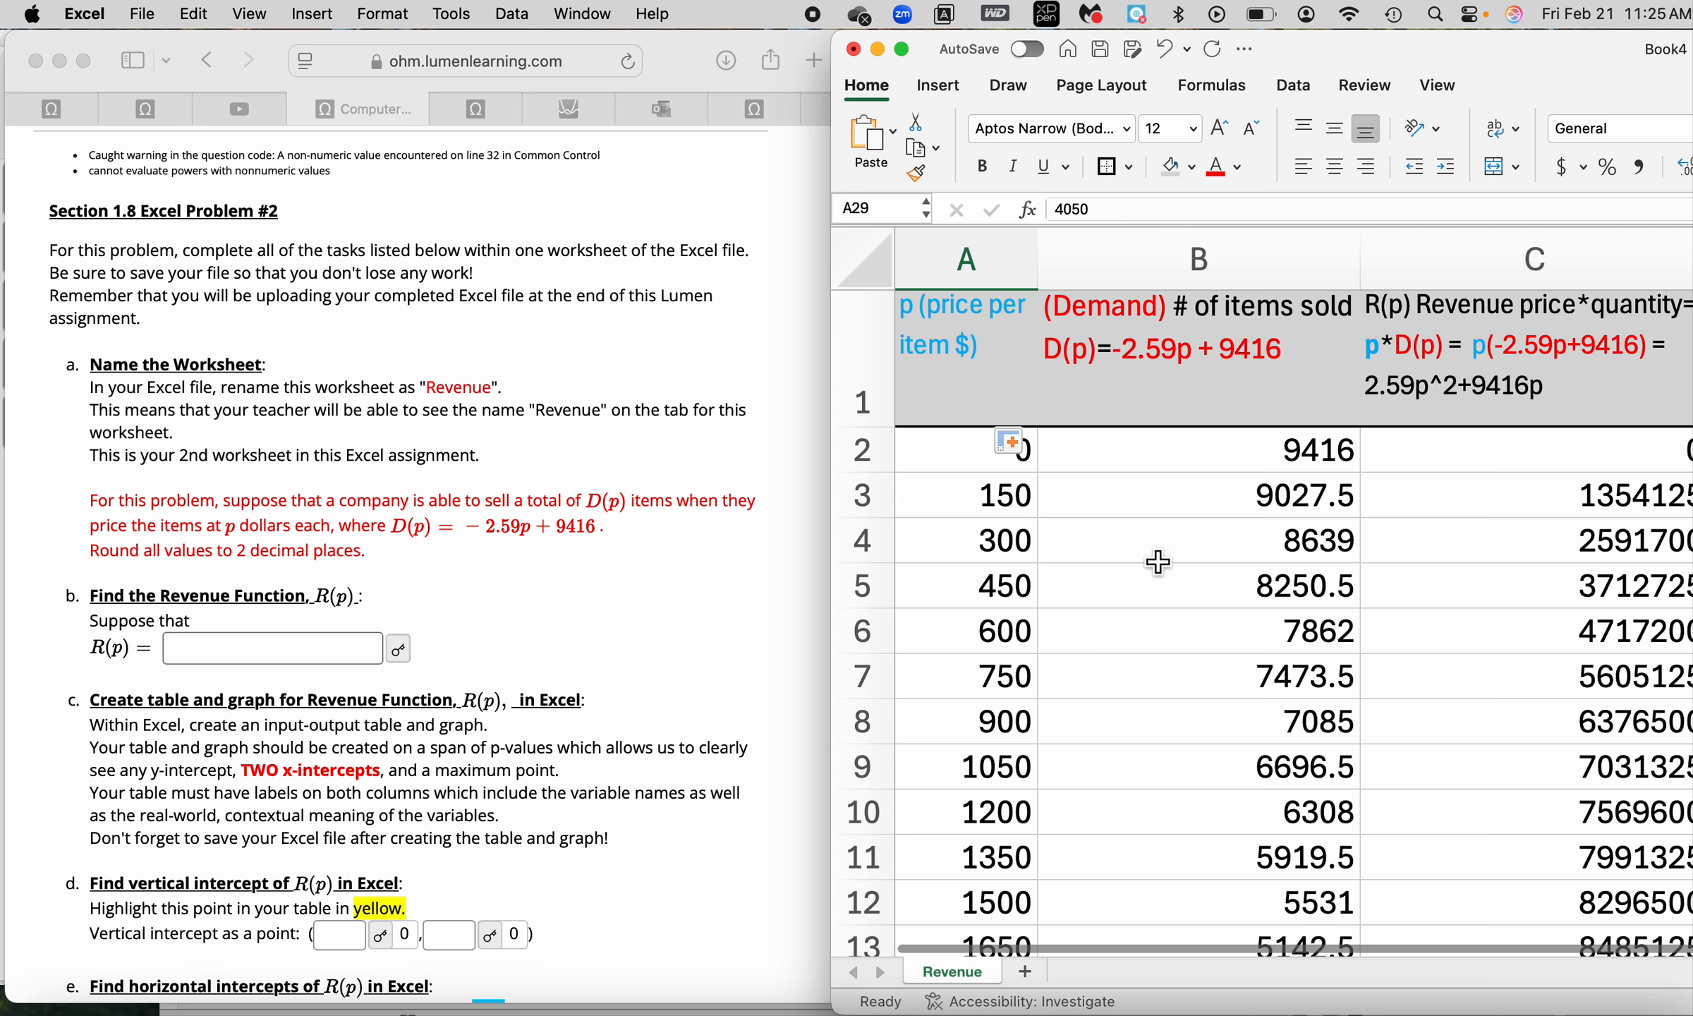
Reposition the Excel window so the whole revenue column C shows beside the assignment.
scroll(1247, 552, right, 3)
scroll(1247, 552, left, 3)
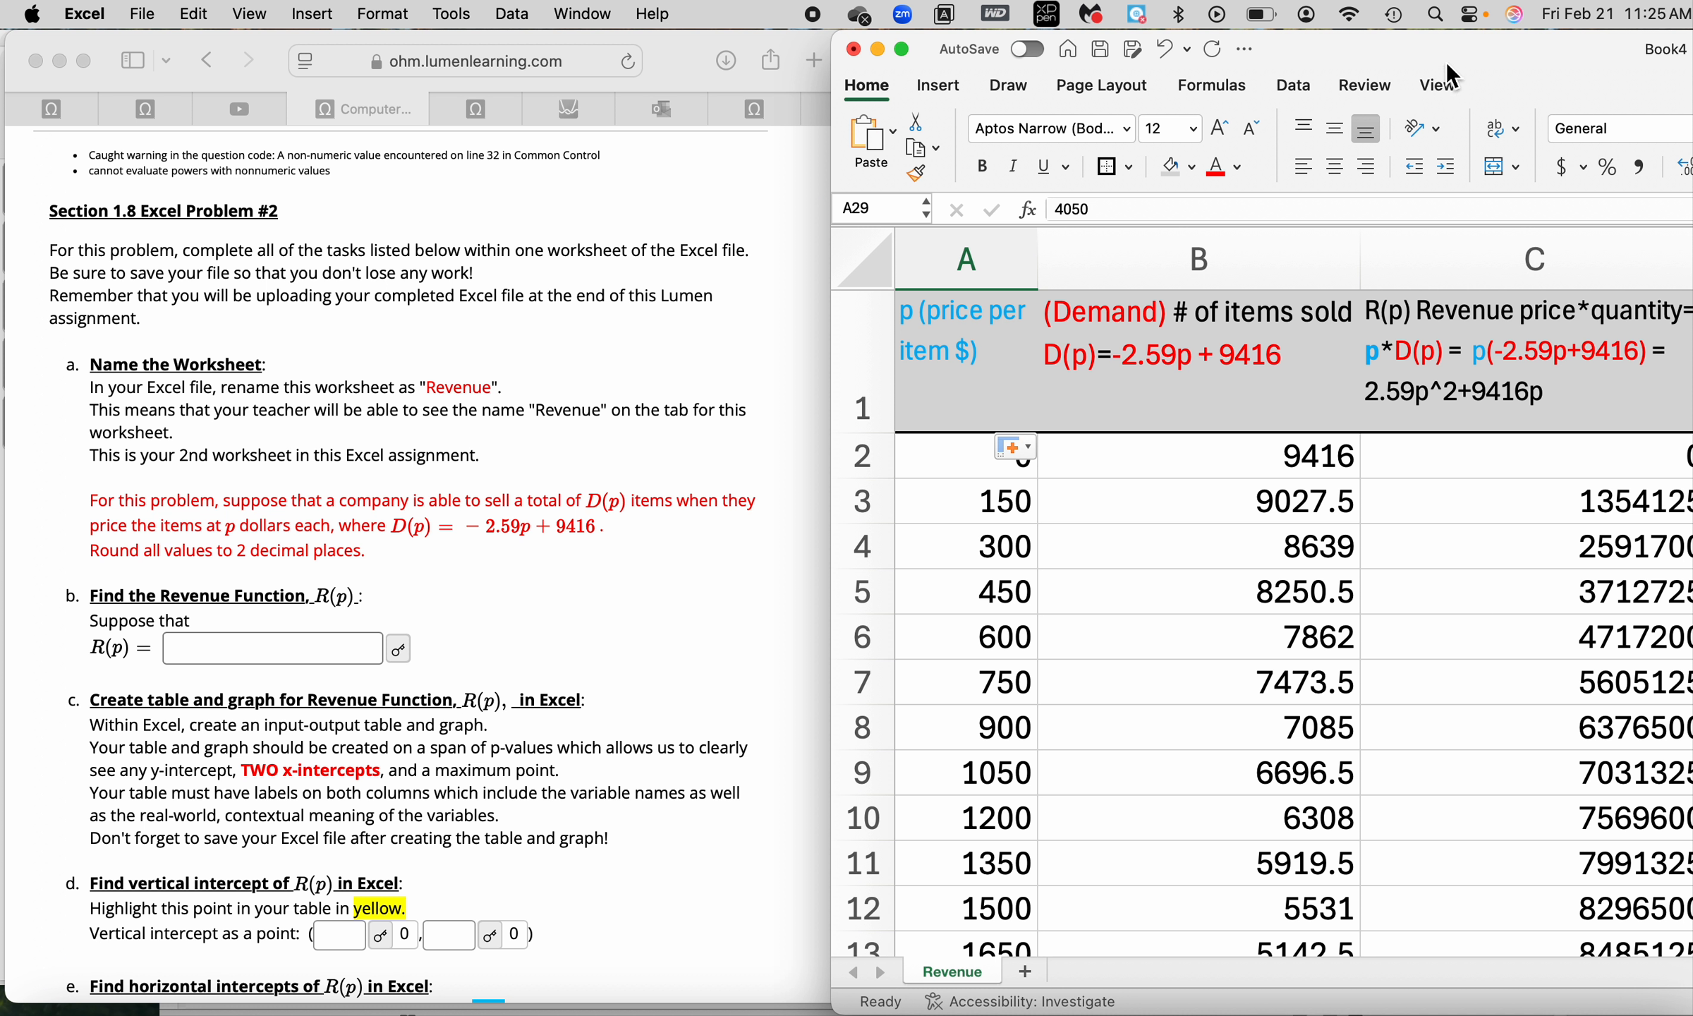
drag(1450, 74, 1370, 74)
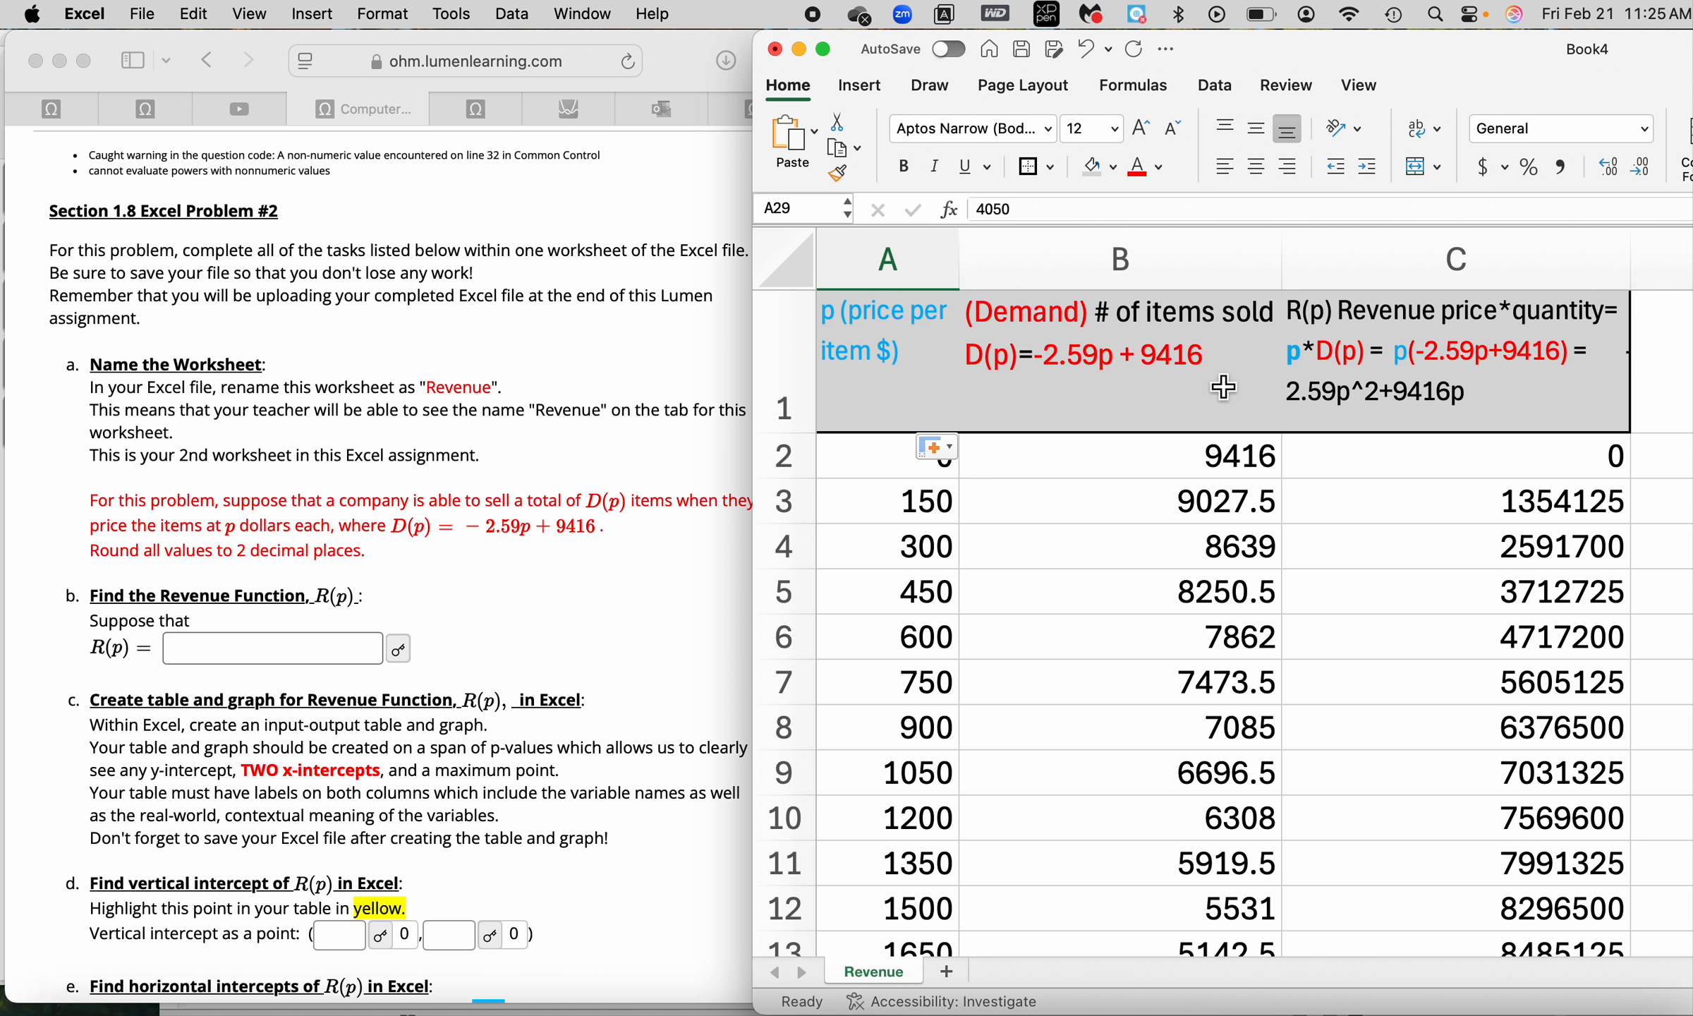
Examine the revenue formula in C2 together with the price in A2 and the demand in B2 that it multiplies.
scroll(1224, 387, left, 1)
click(938, 466)
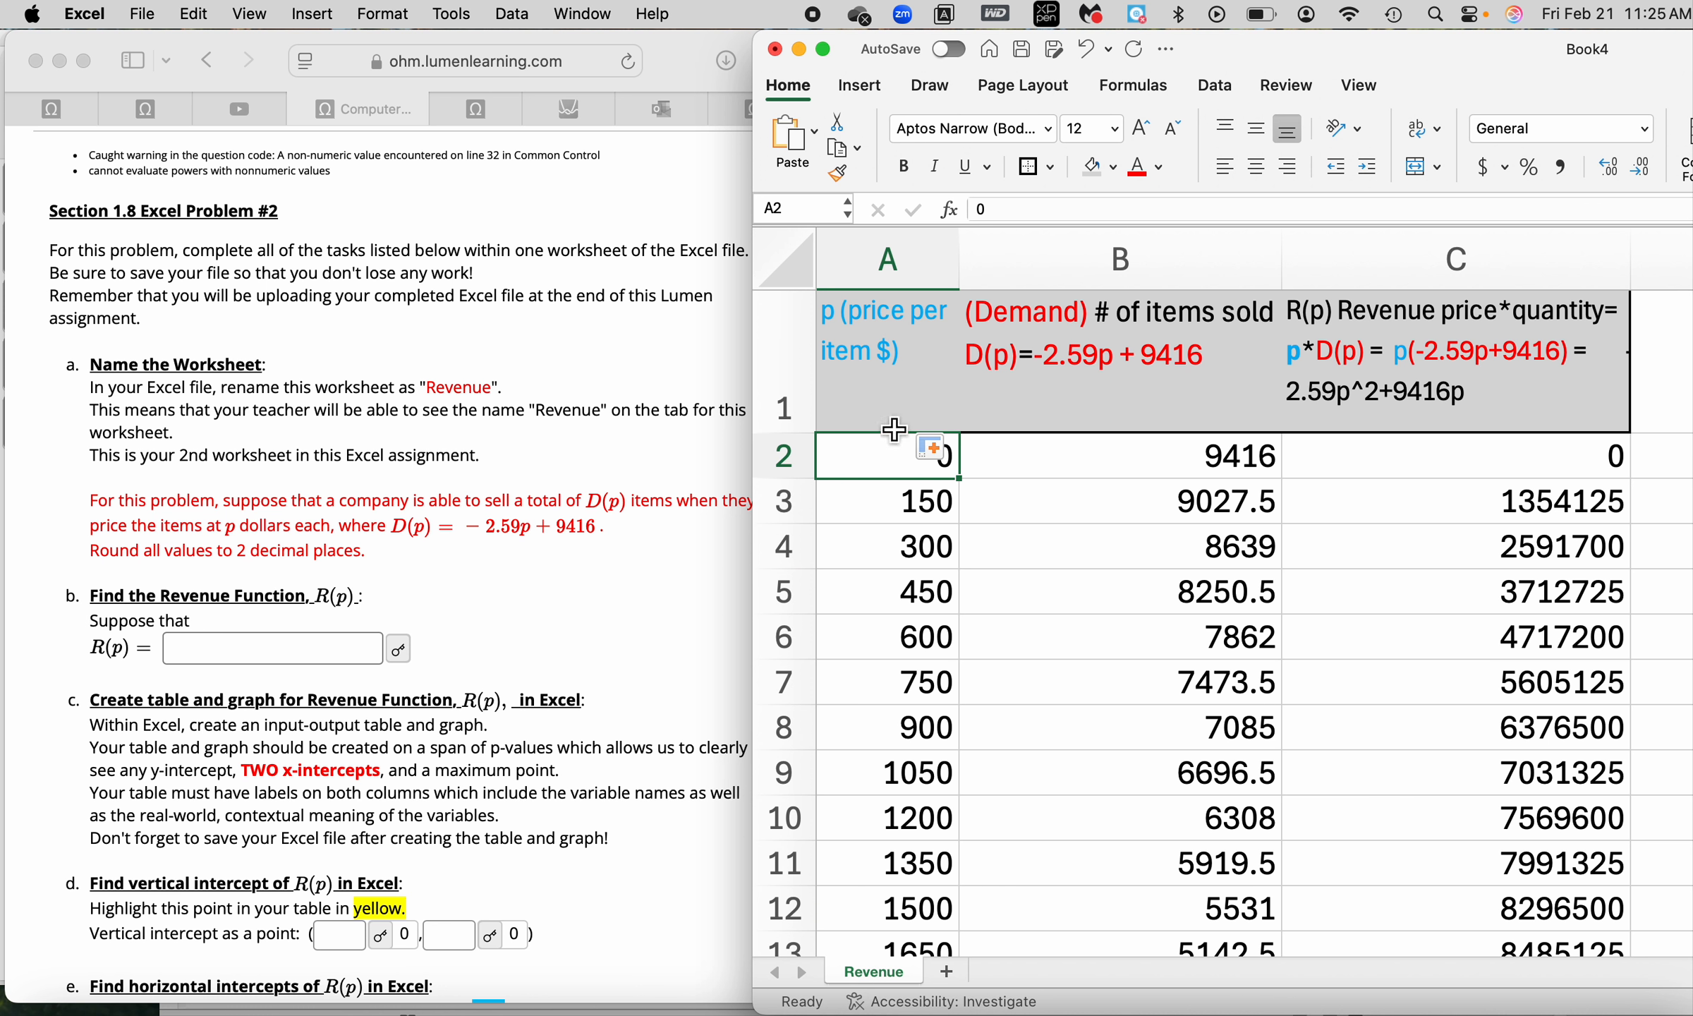
click(1207, 470)
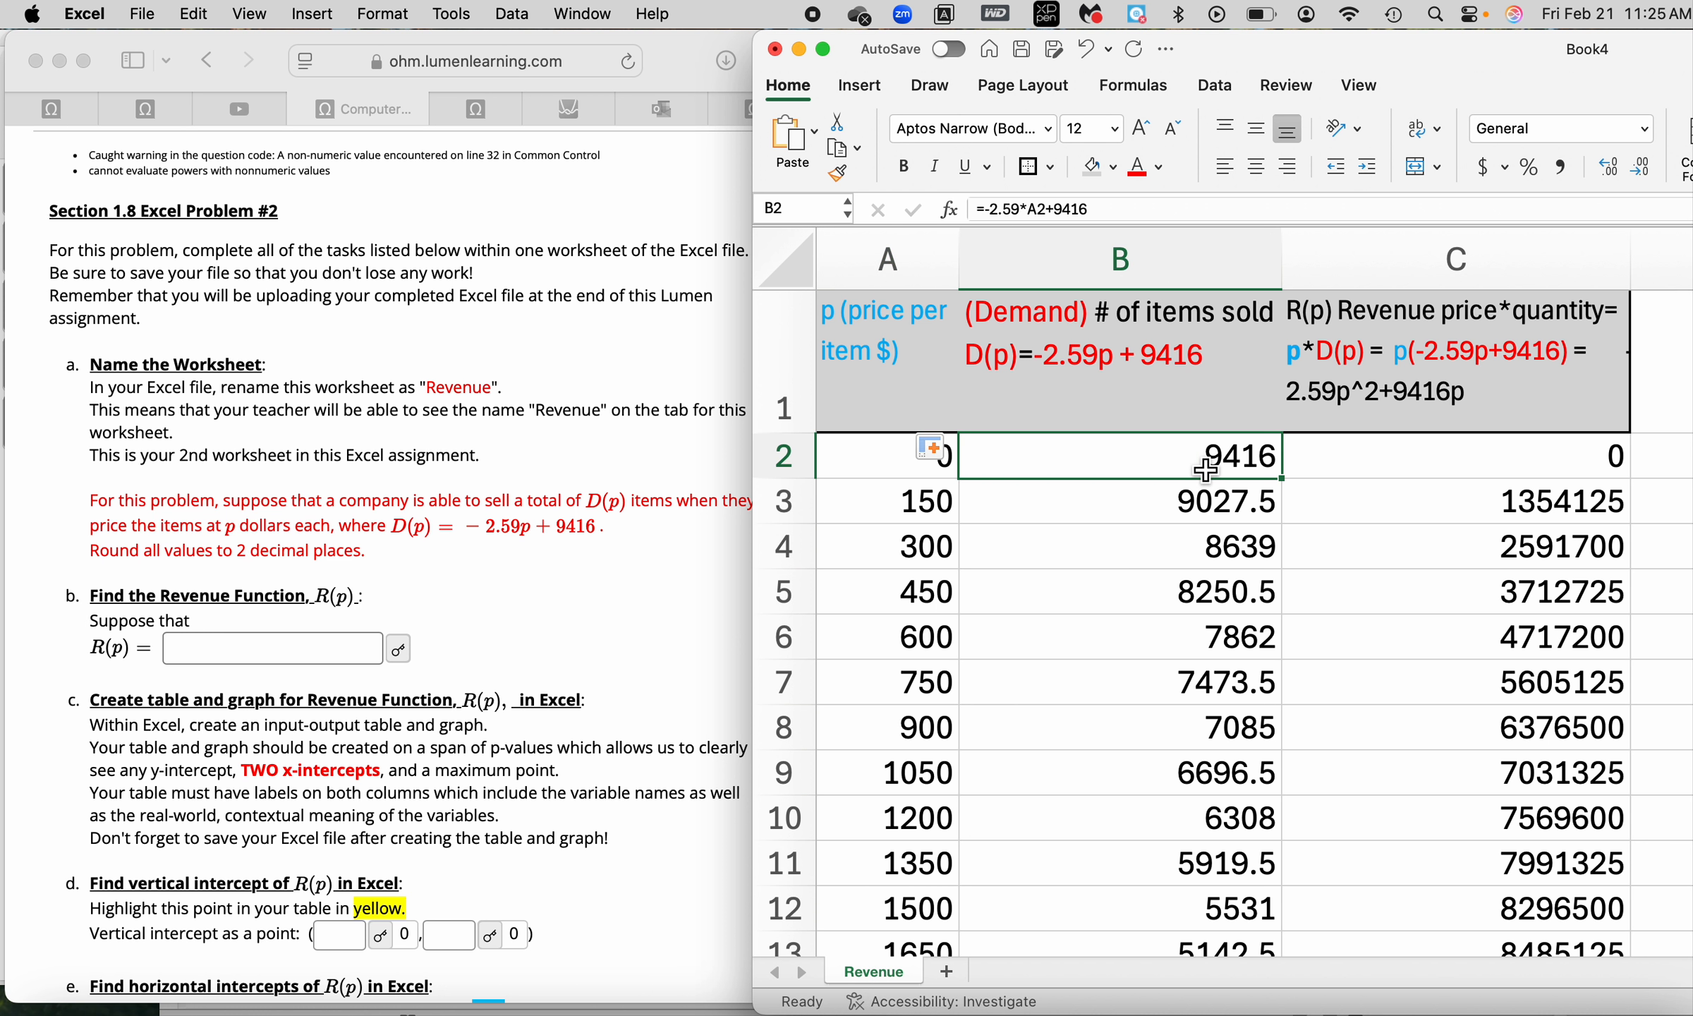
click(1517, 467)
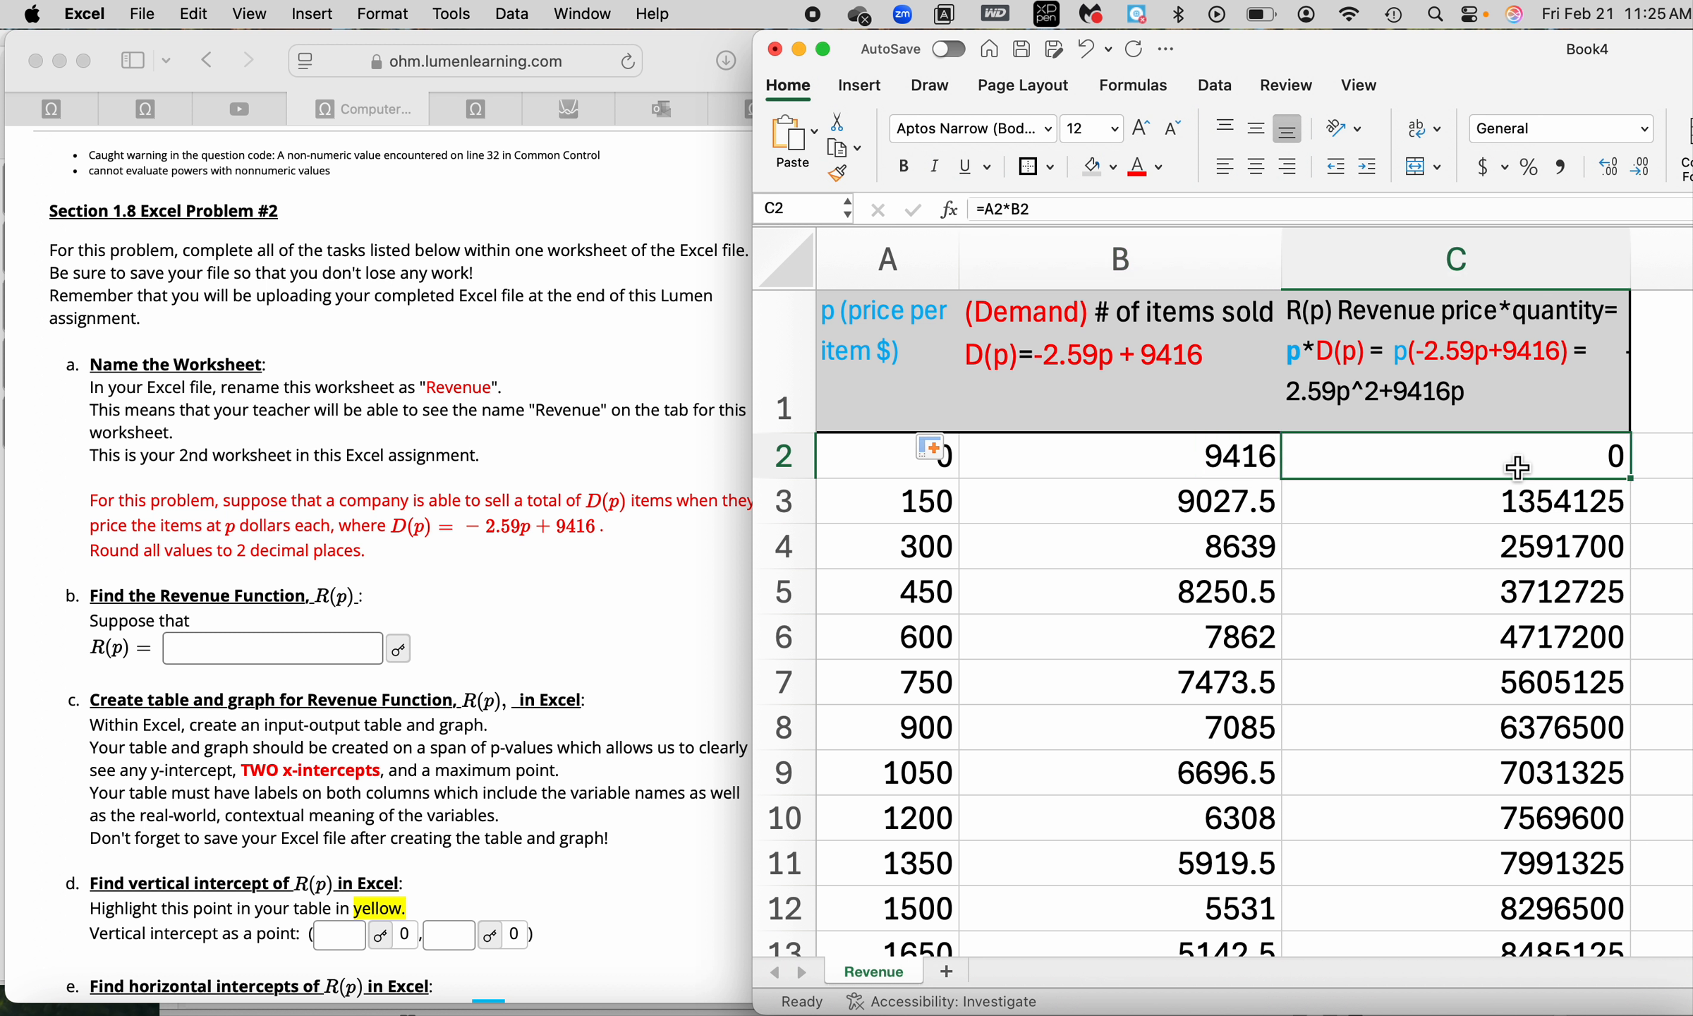
double_click(1517, 467)
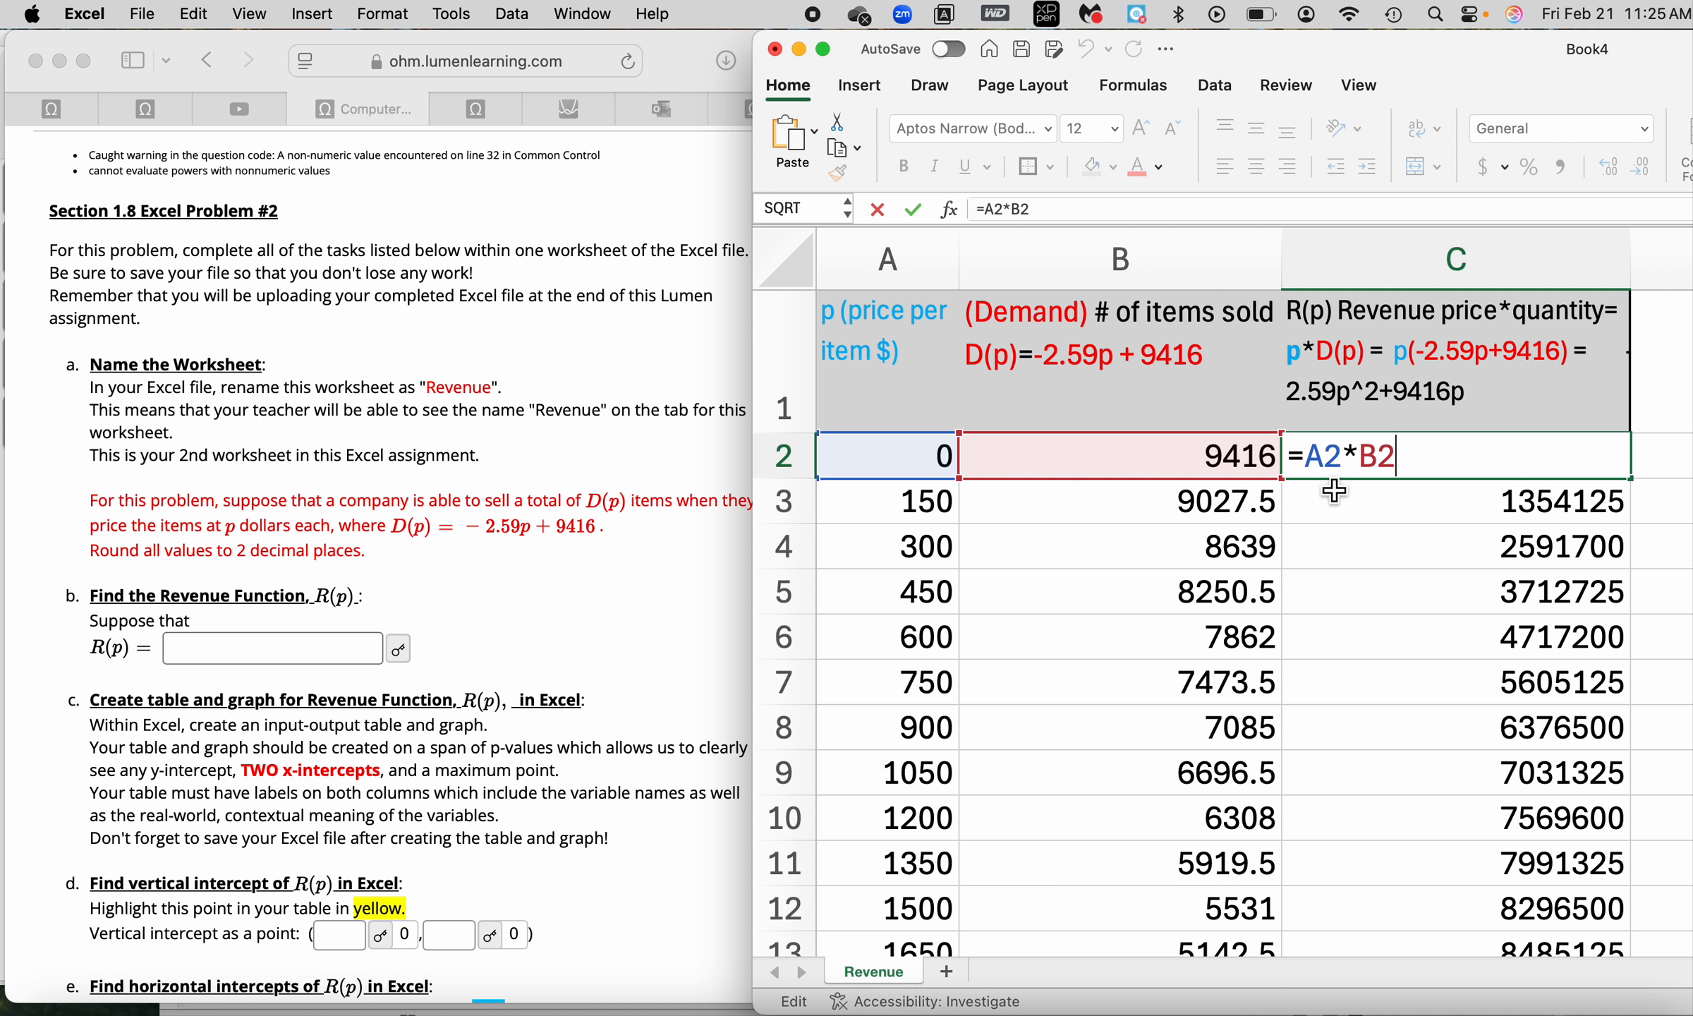
drag(1306, 458, 1413, 460)
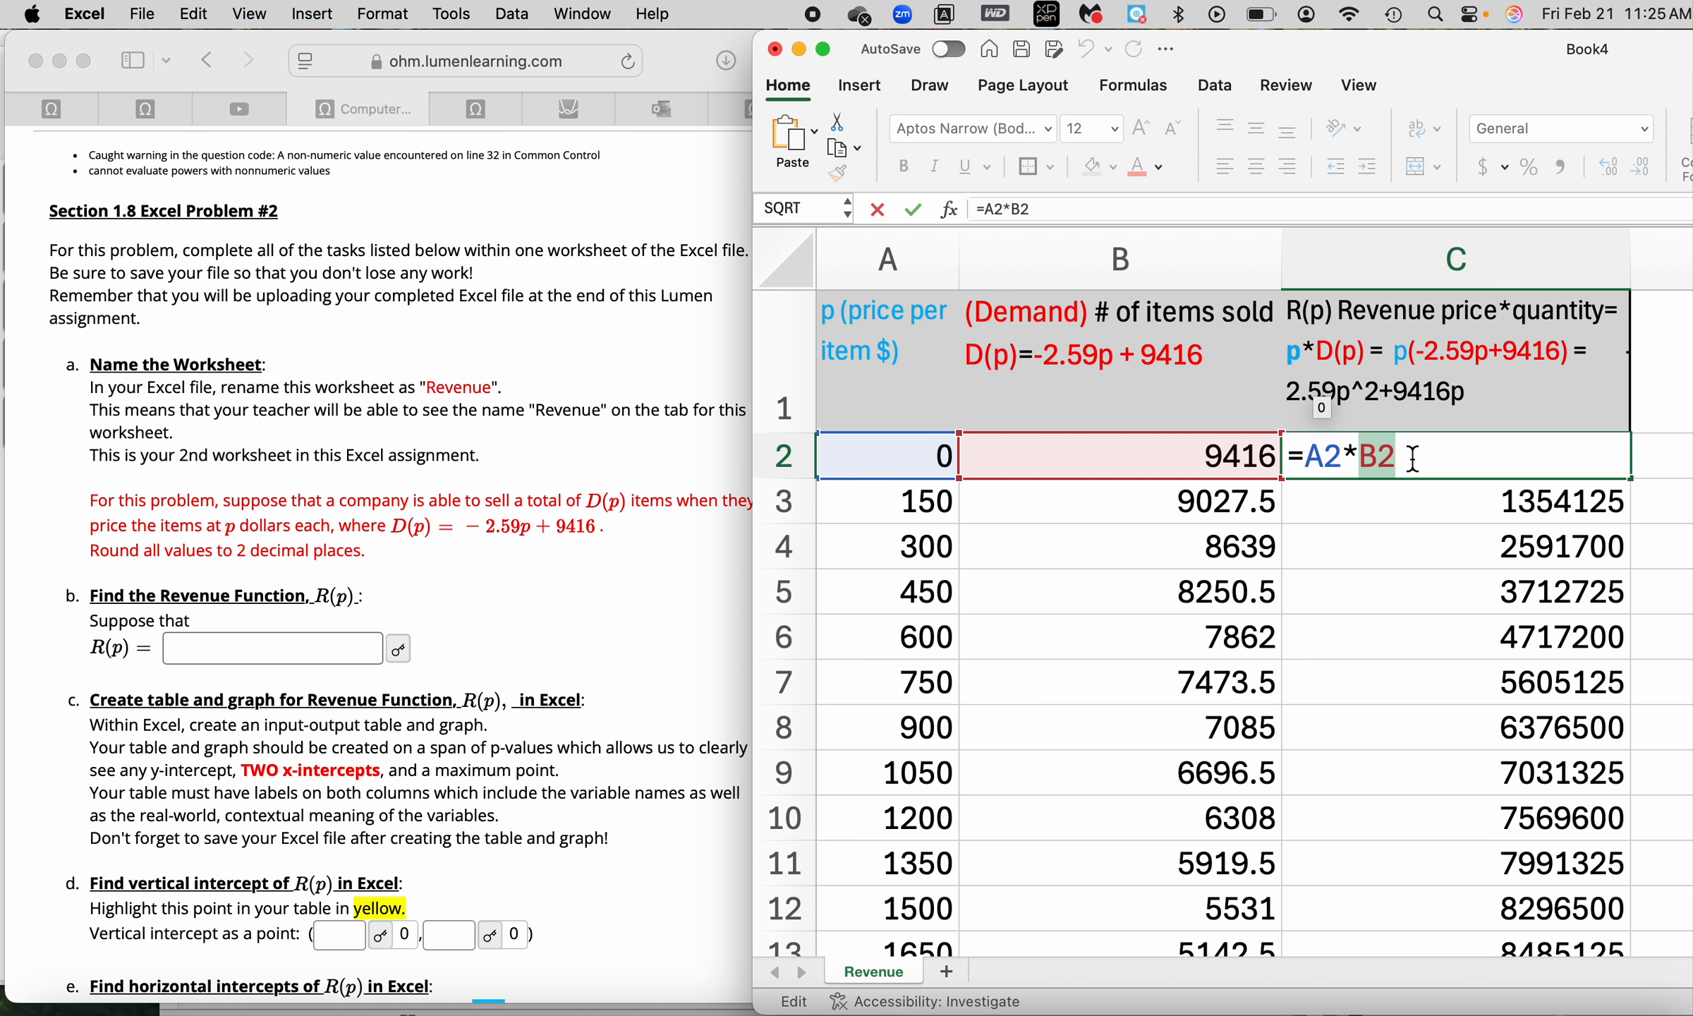
click(1161, 455)
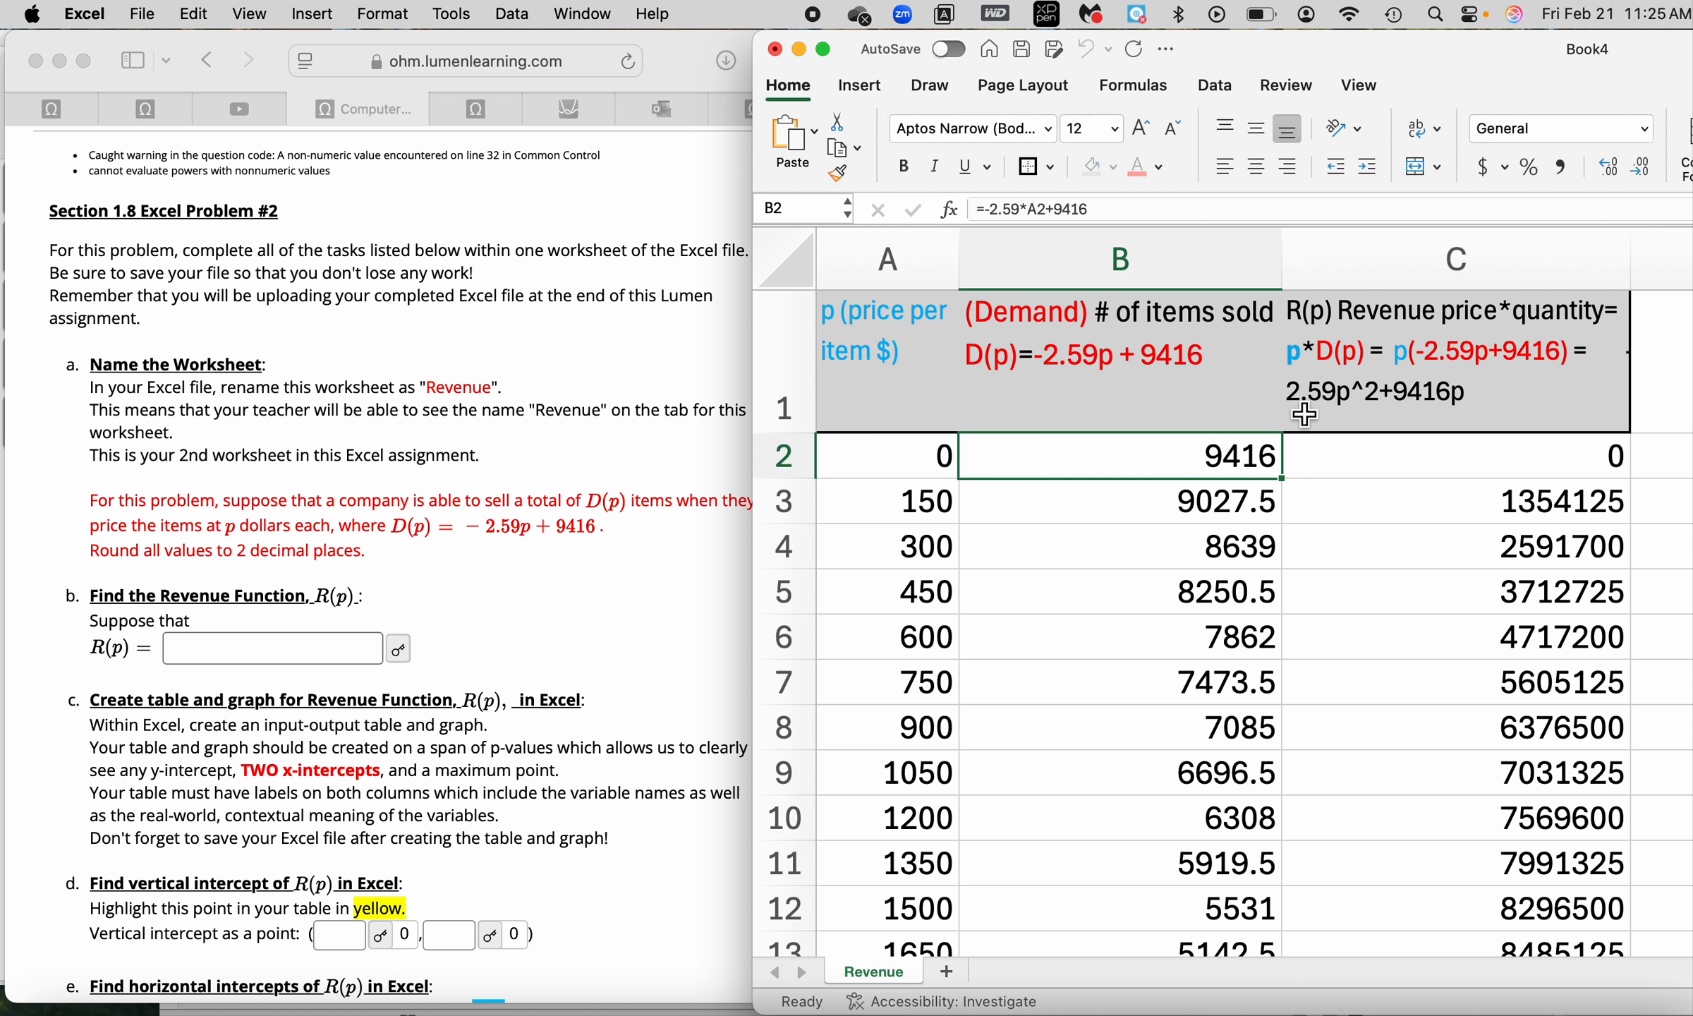
Examine the revenue heading in C1, relating its factored and expanded expressions to the price heading in A1.
double_click(1398, 356)
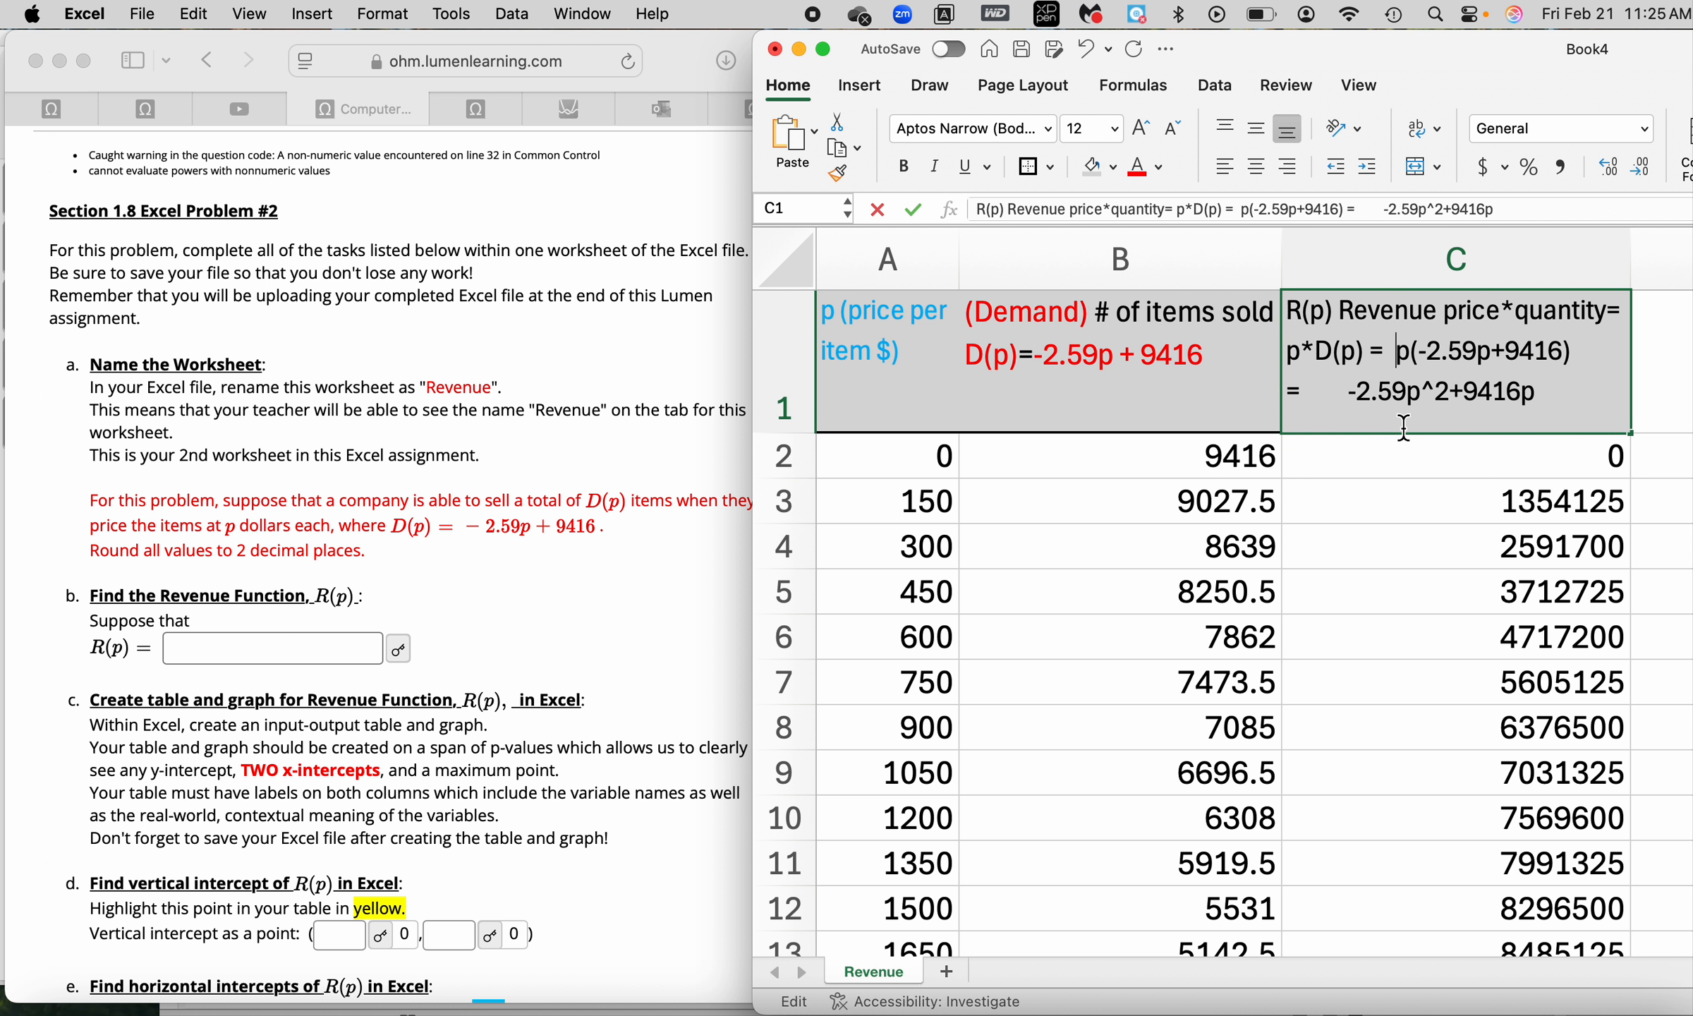
click(901, 328)
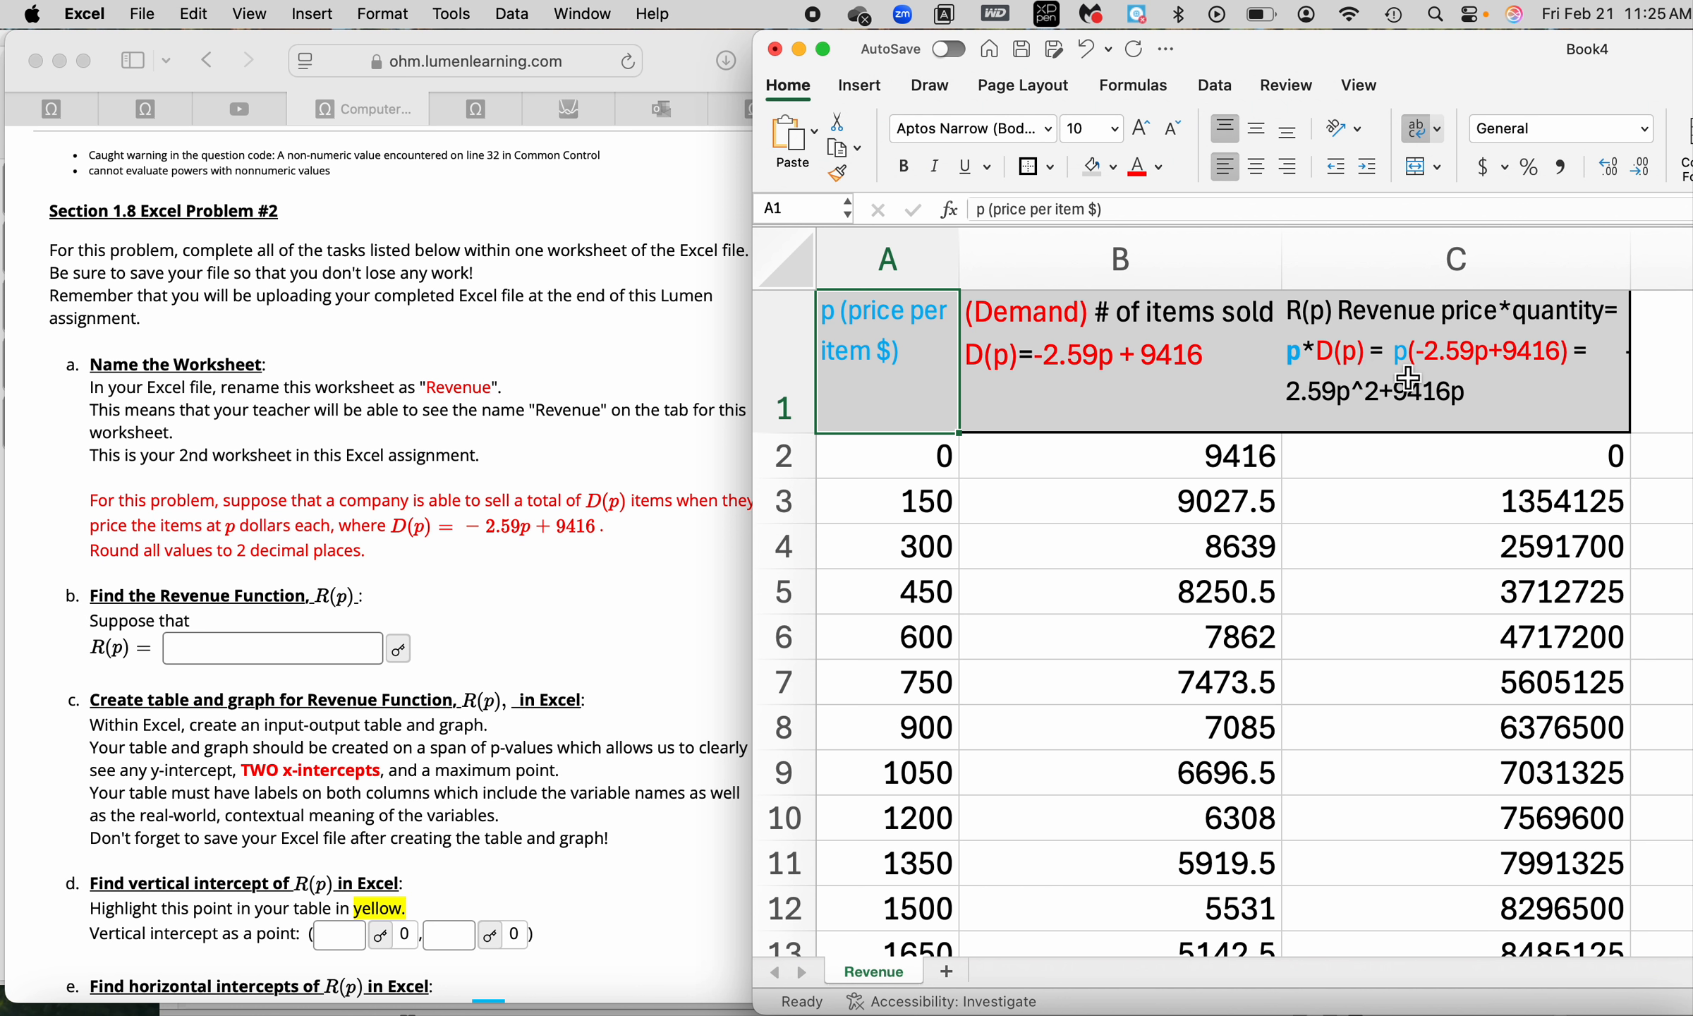
click(1429, 370)
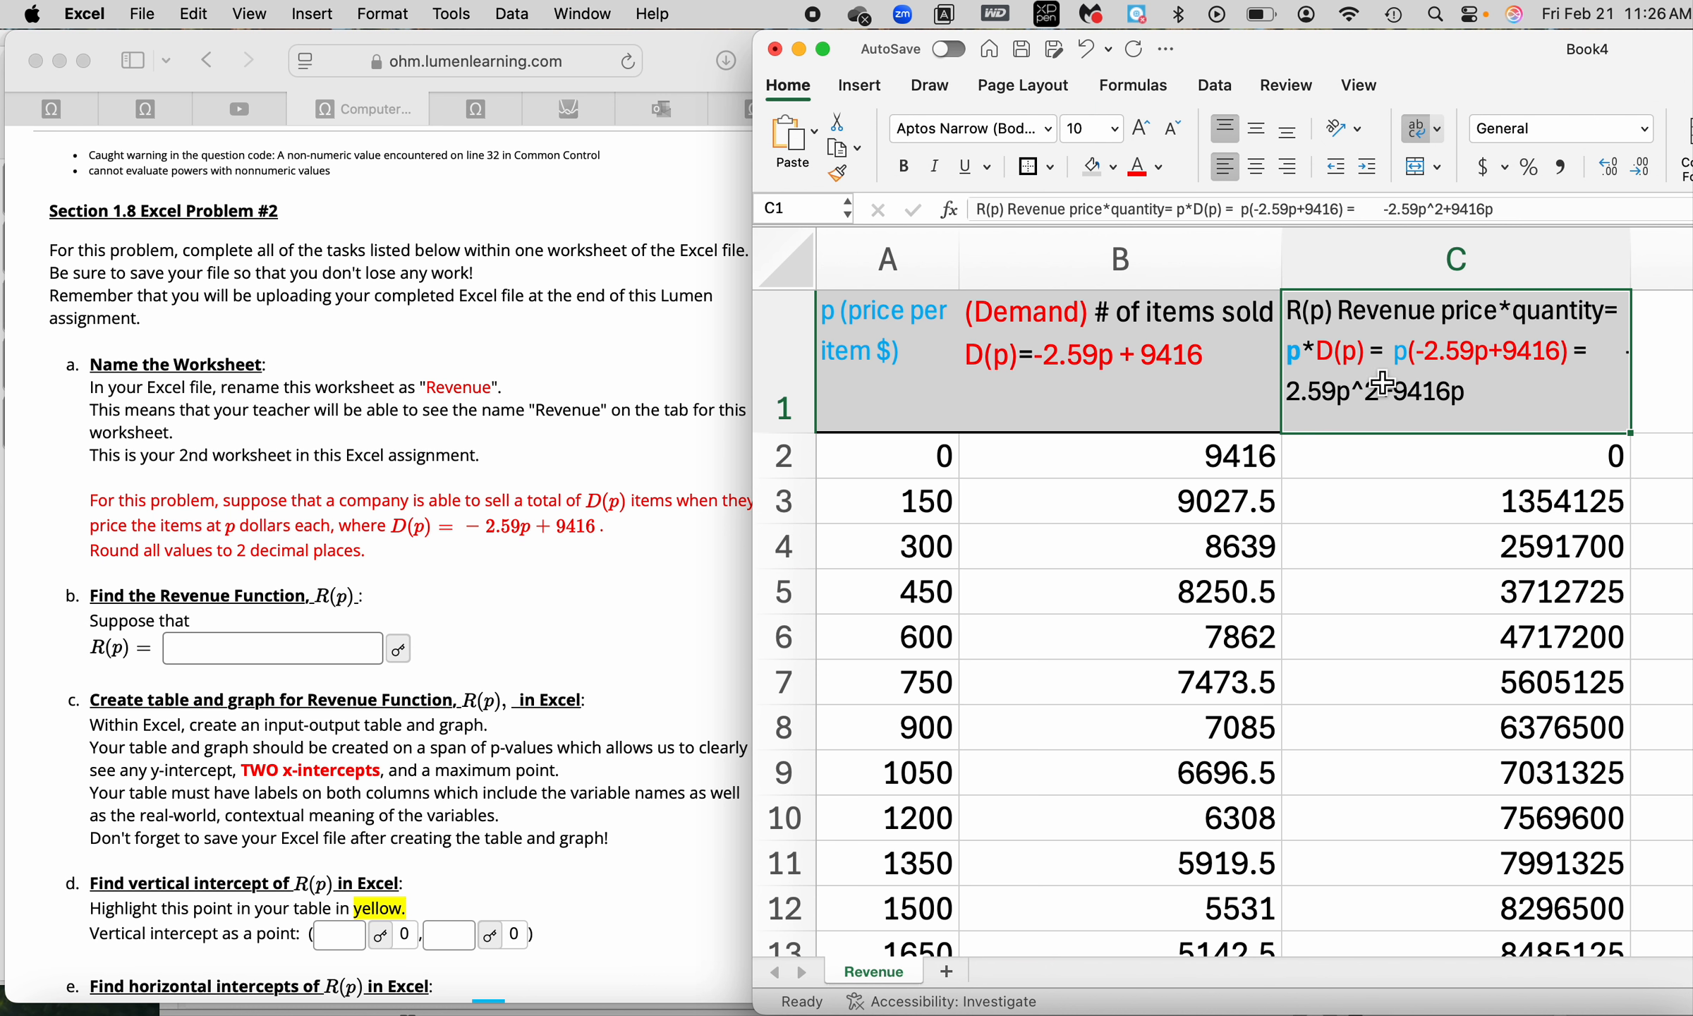
double_click(1305, 415)
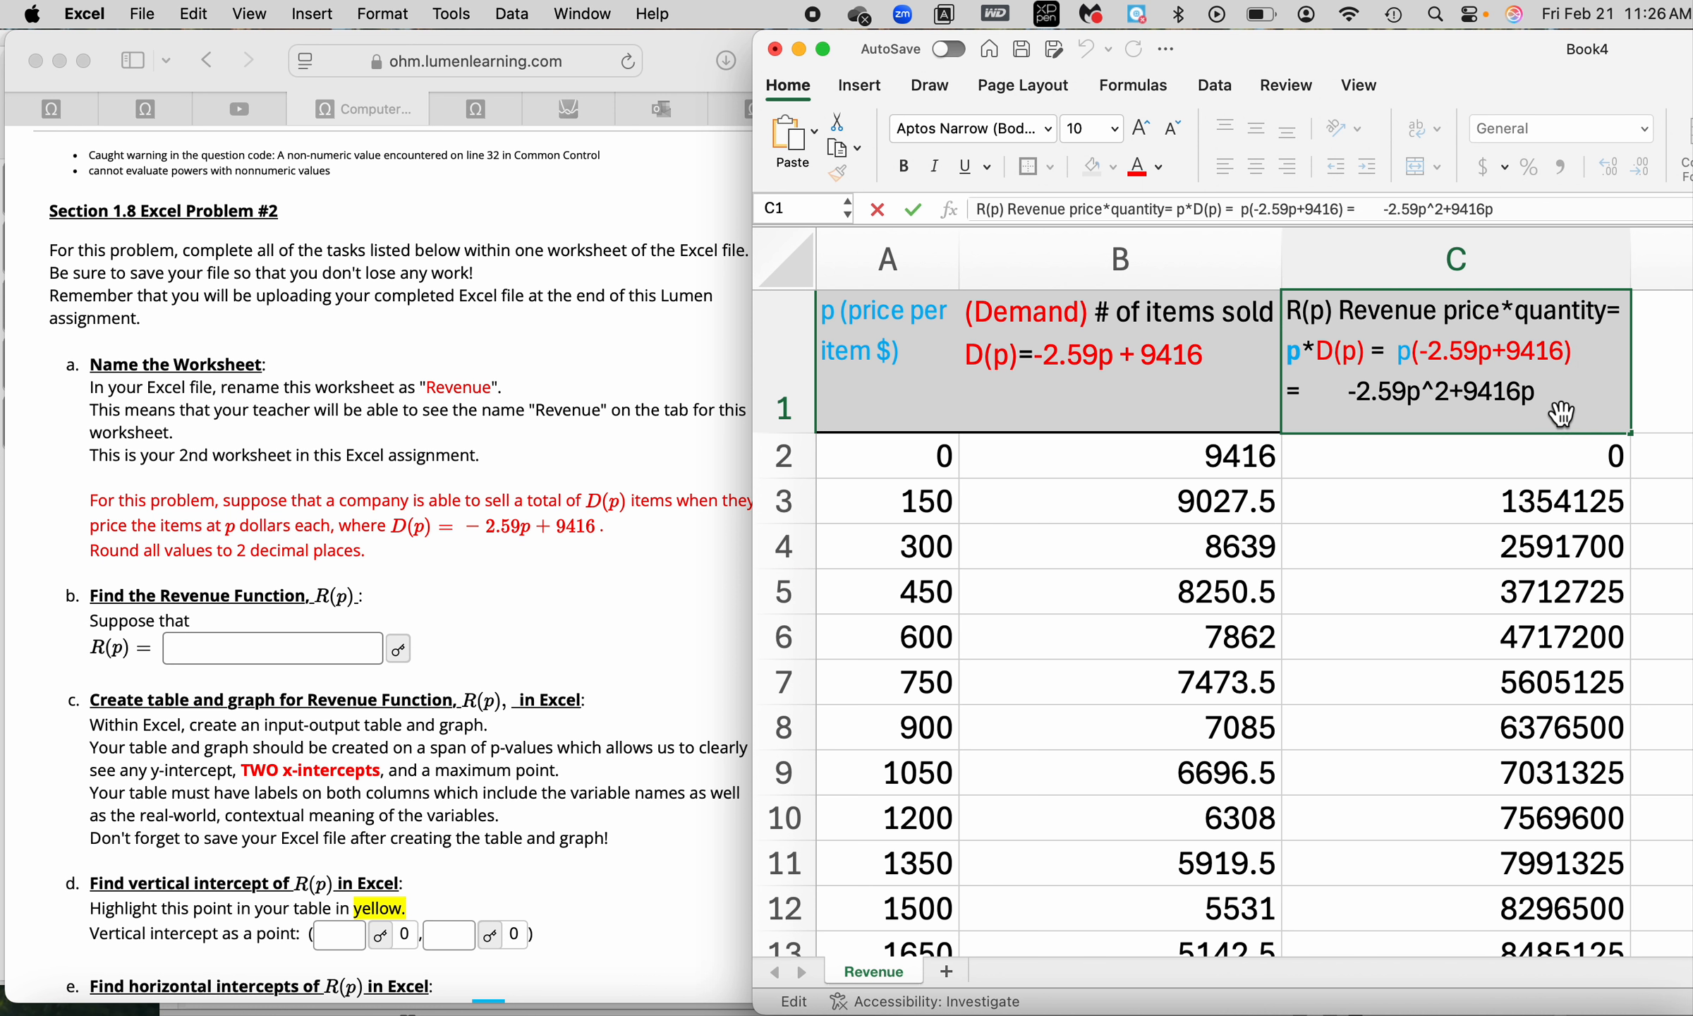
Reveal the answer for the revenue function R(p) in part b and review its price factor p.
click(404, 653)
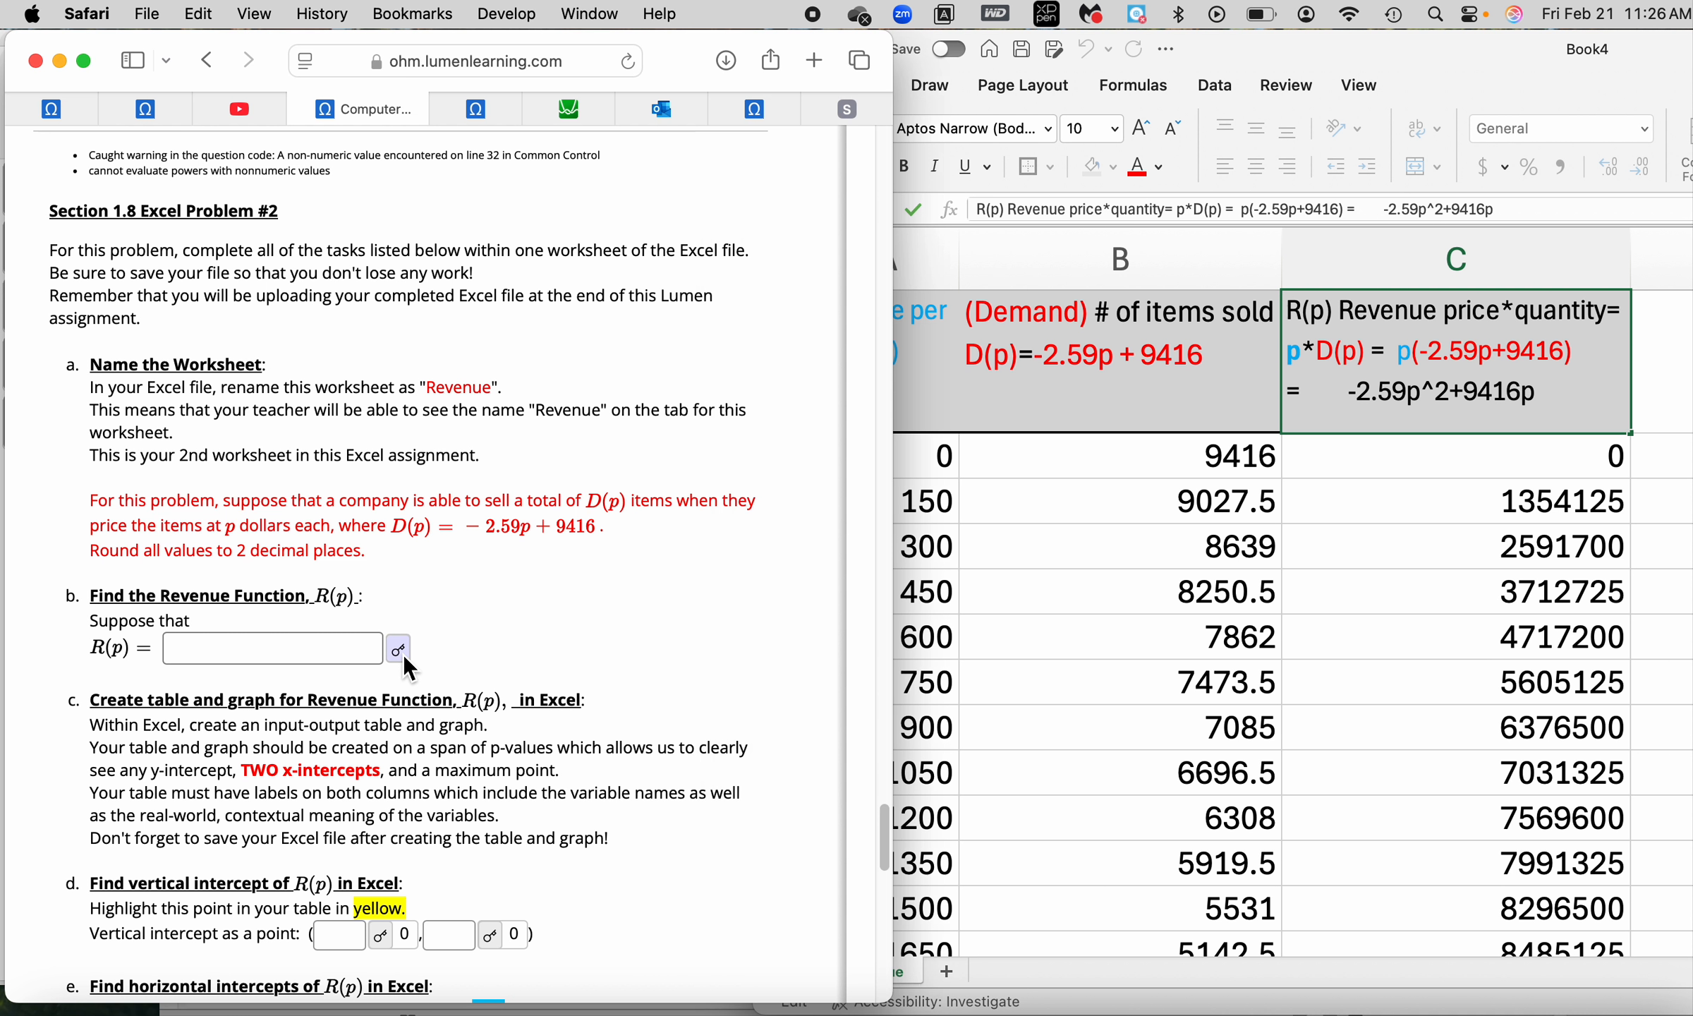
click(404, 653)
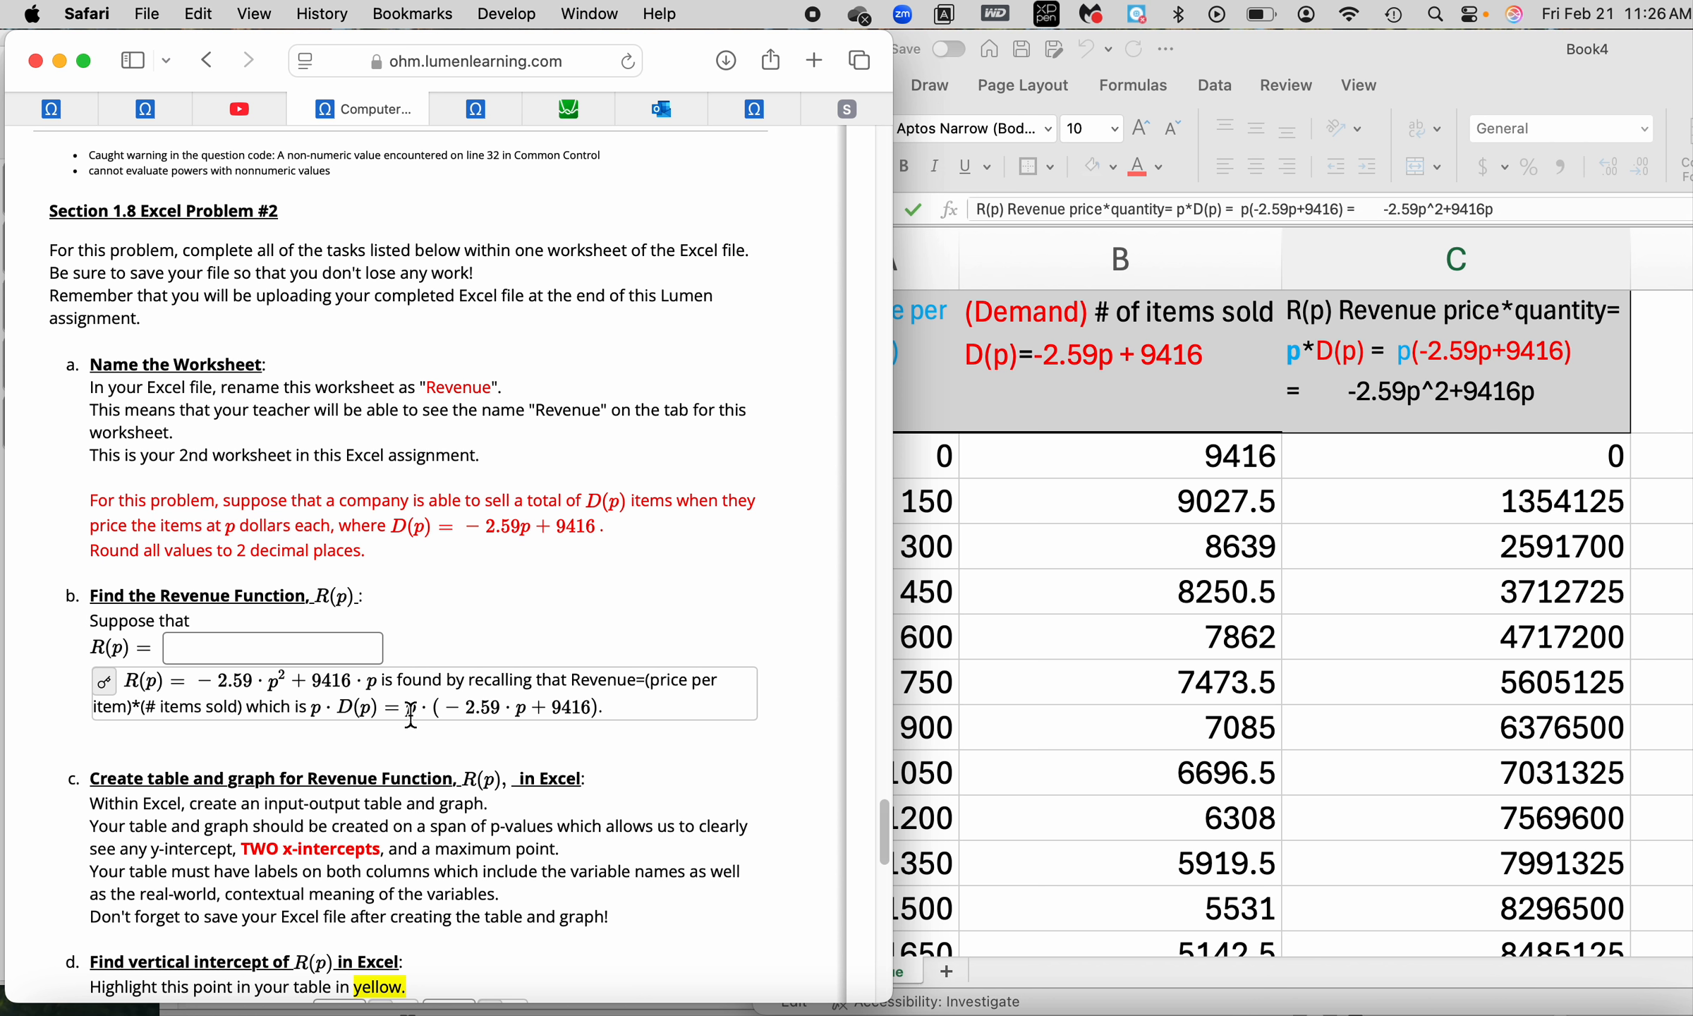
drag(411, 715, 421, 714)
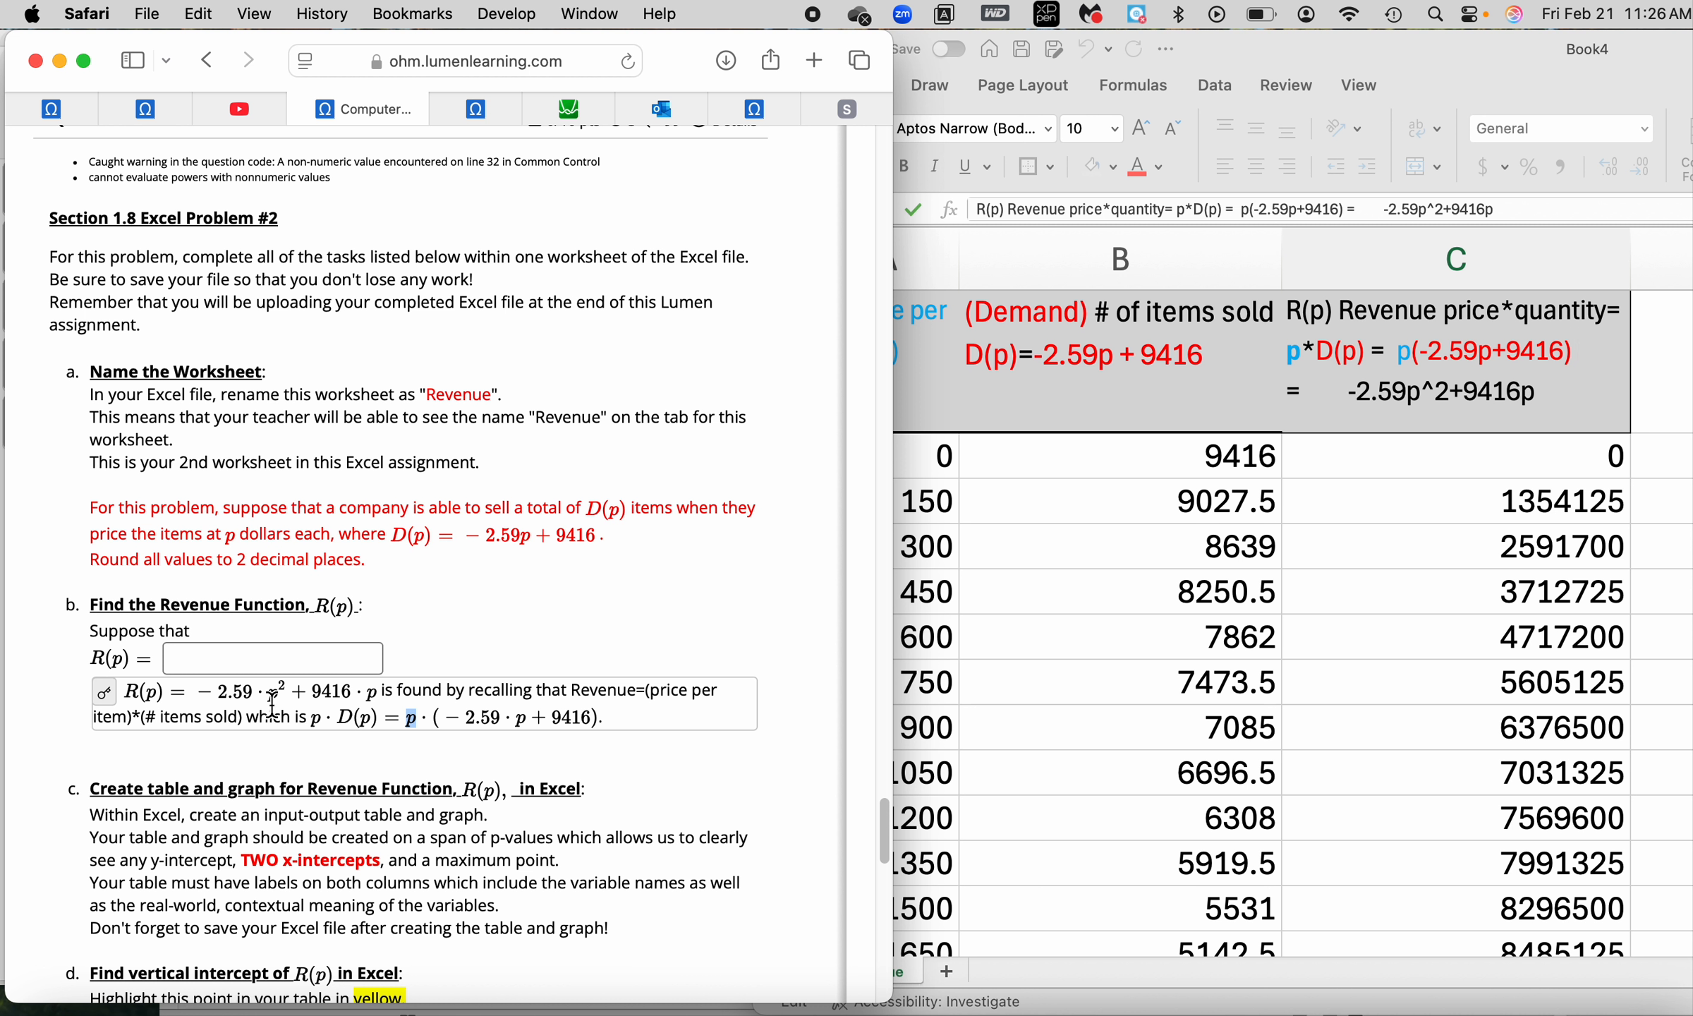
scroll(370, 695, down, 5)
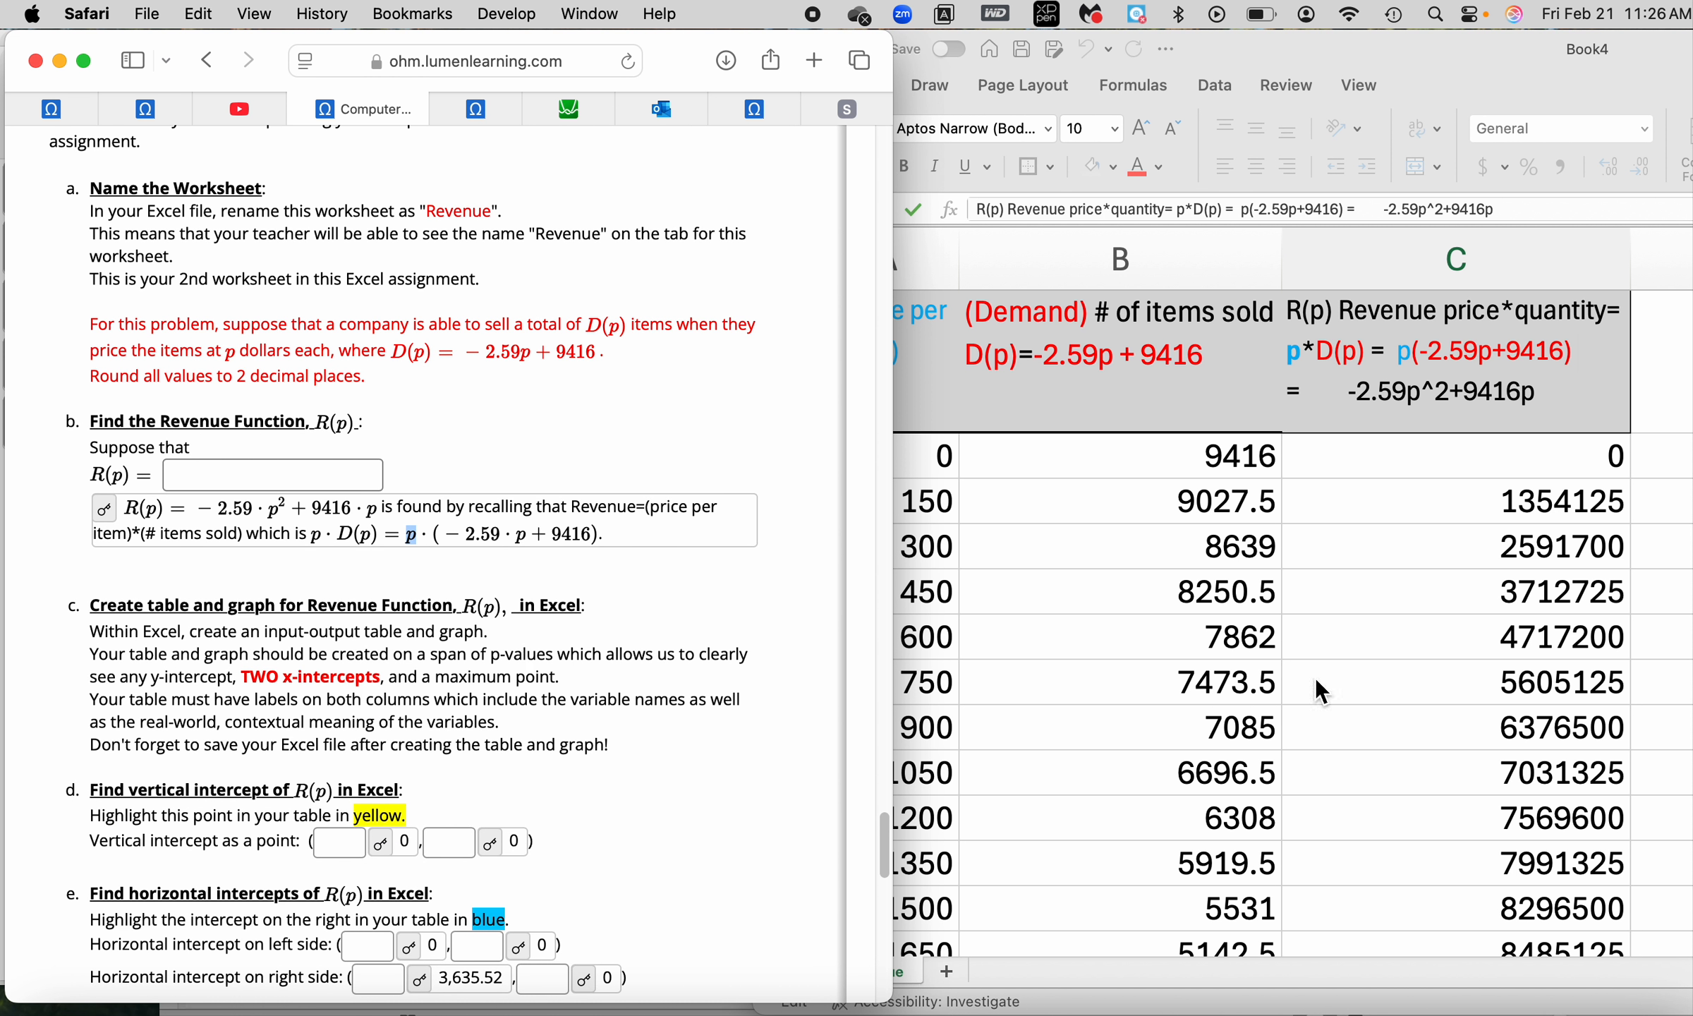
Recheck how the revenue formula in C2 multiplies price cell A2 by demand cell B2.
click(1561, 462)
click(1561, 462)
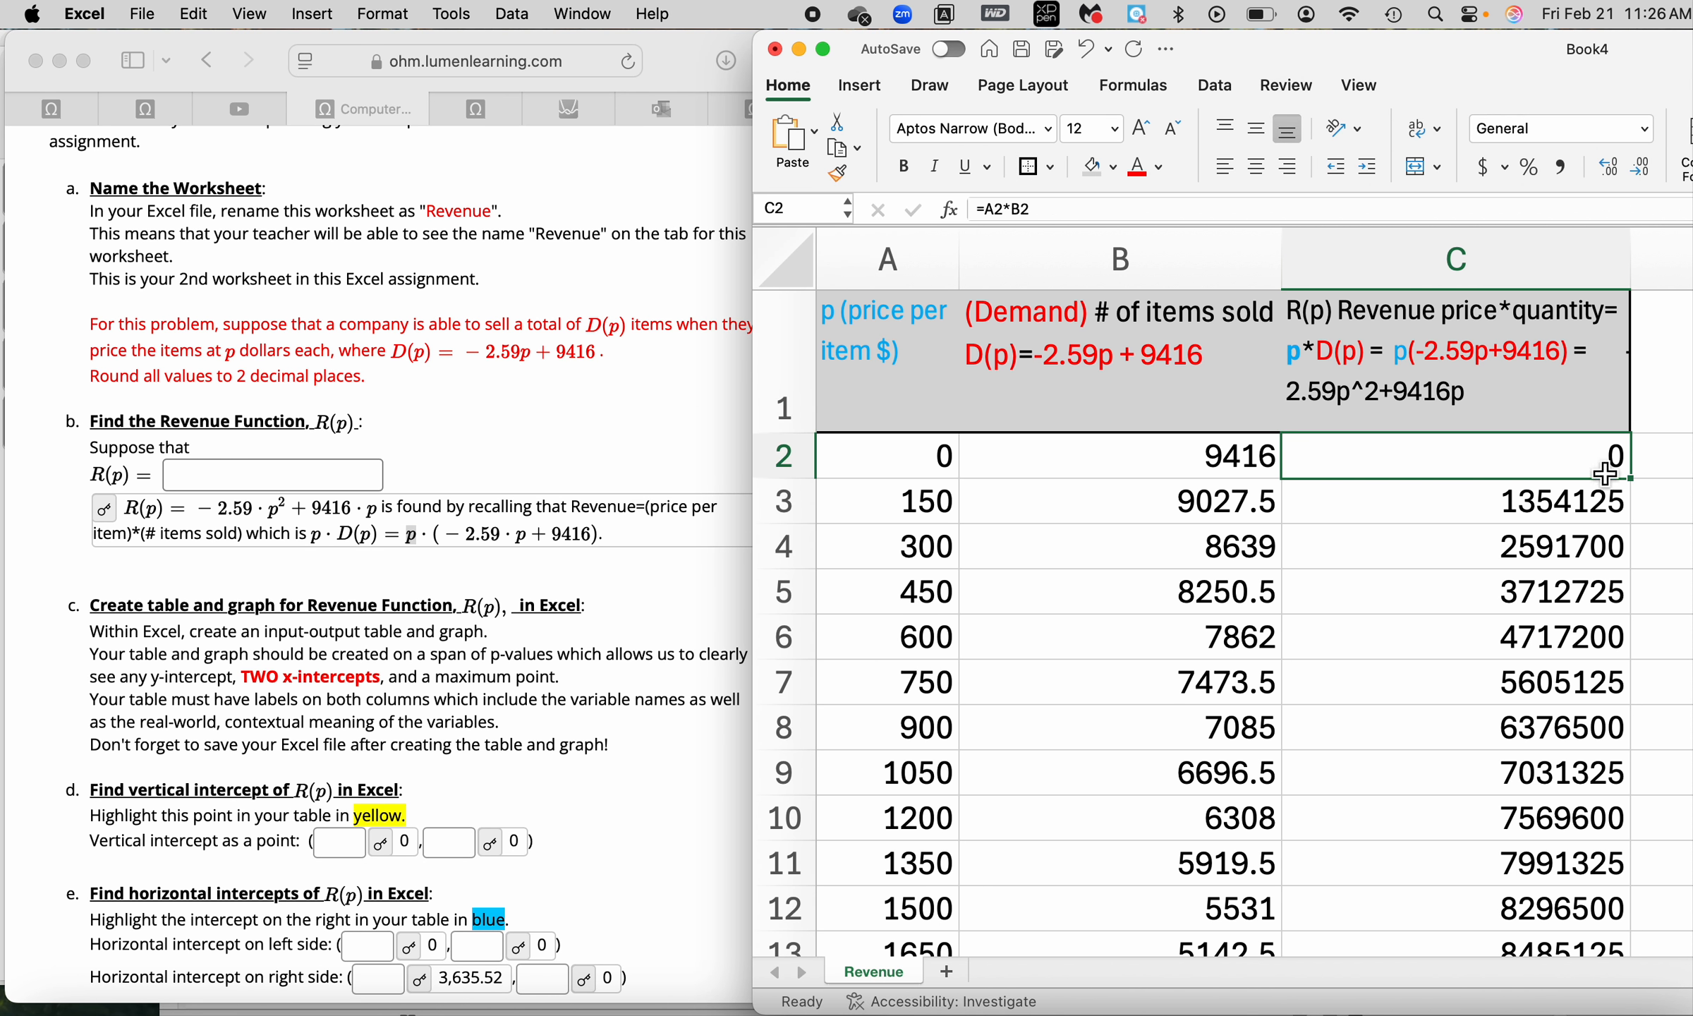
double_click(1587, 462)
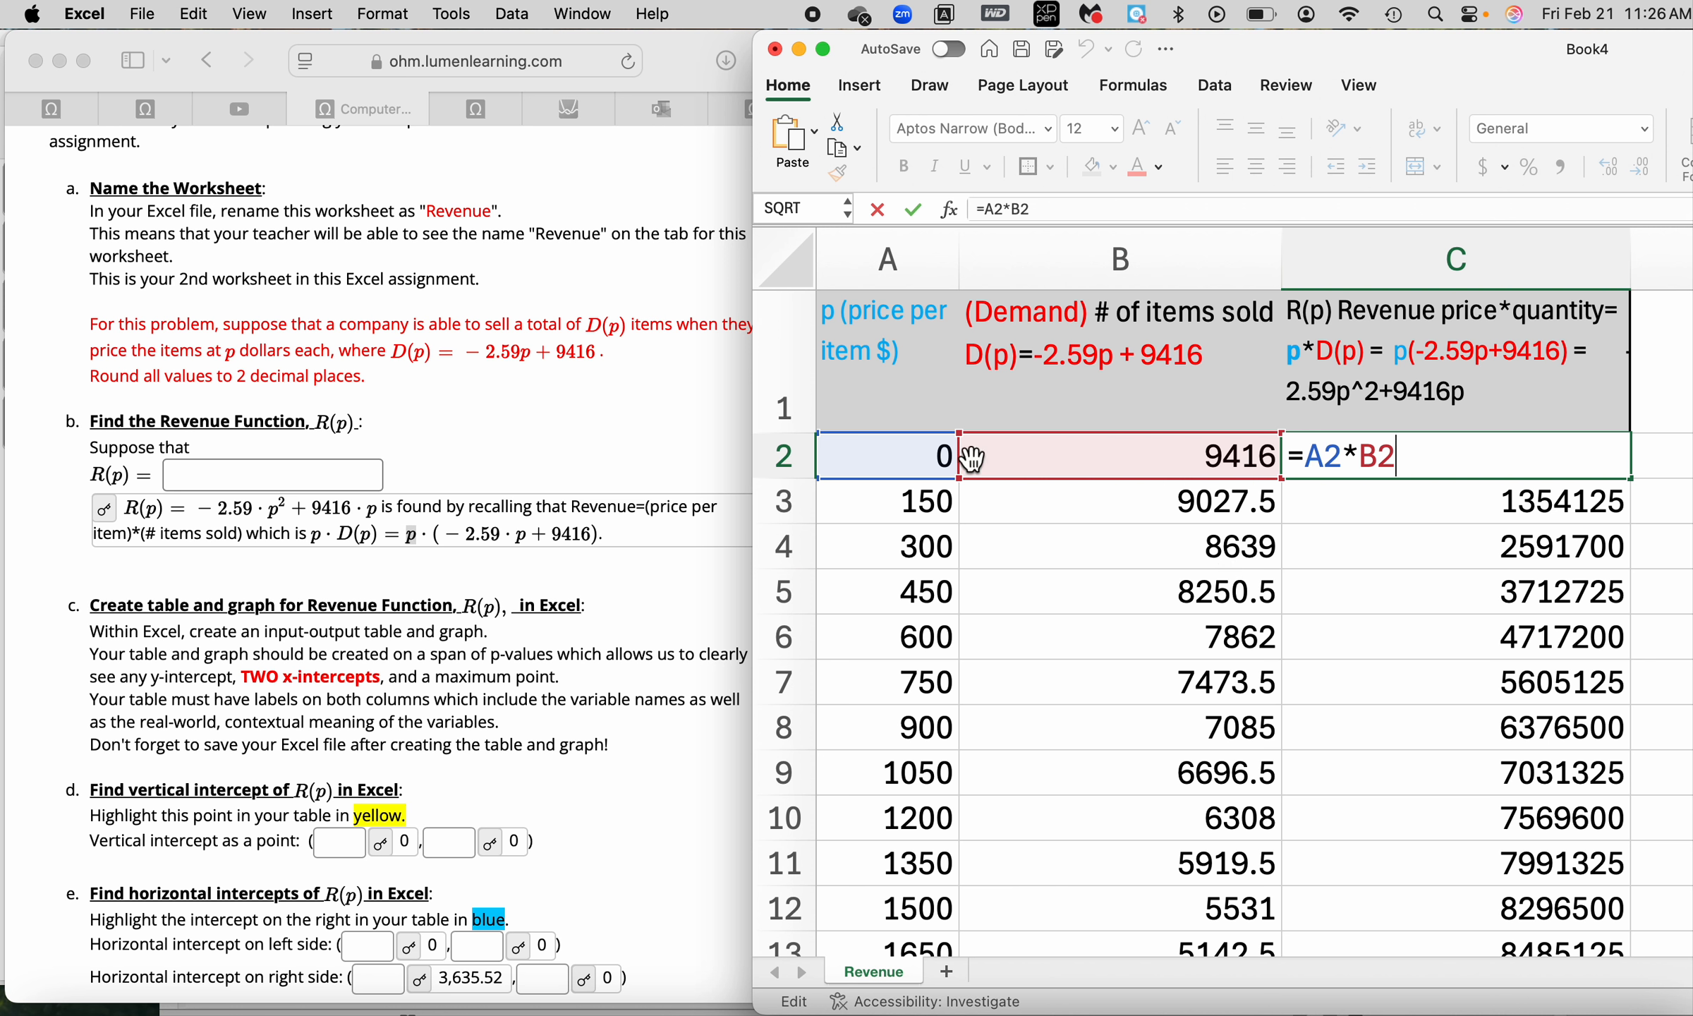
click(938, 462)
click(1203, 460)
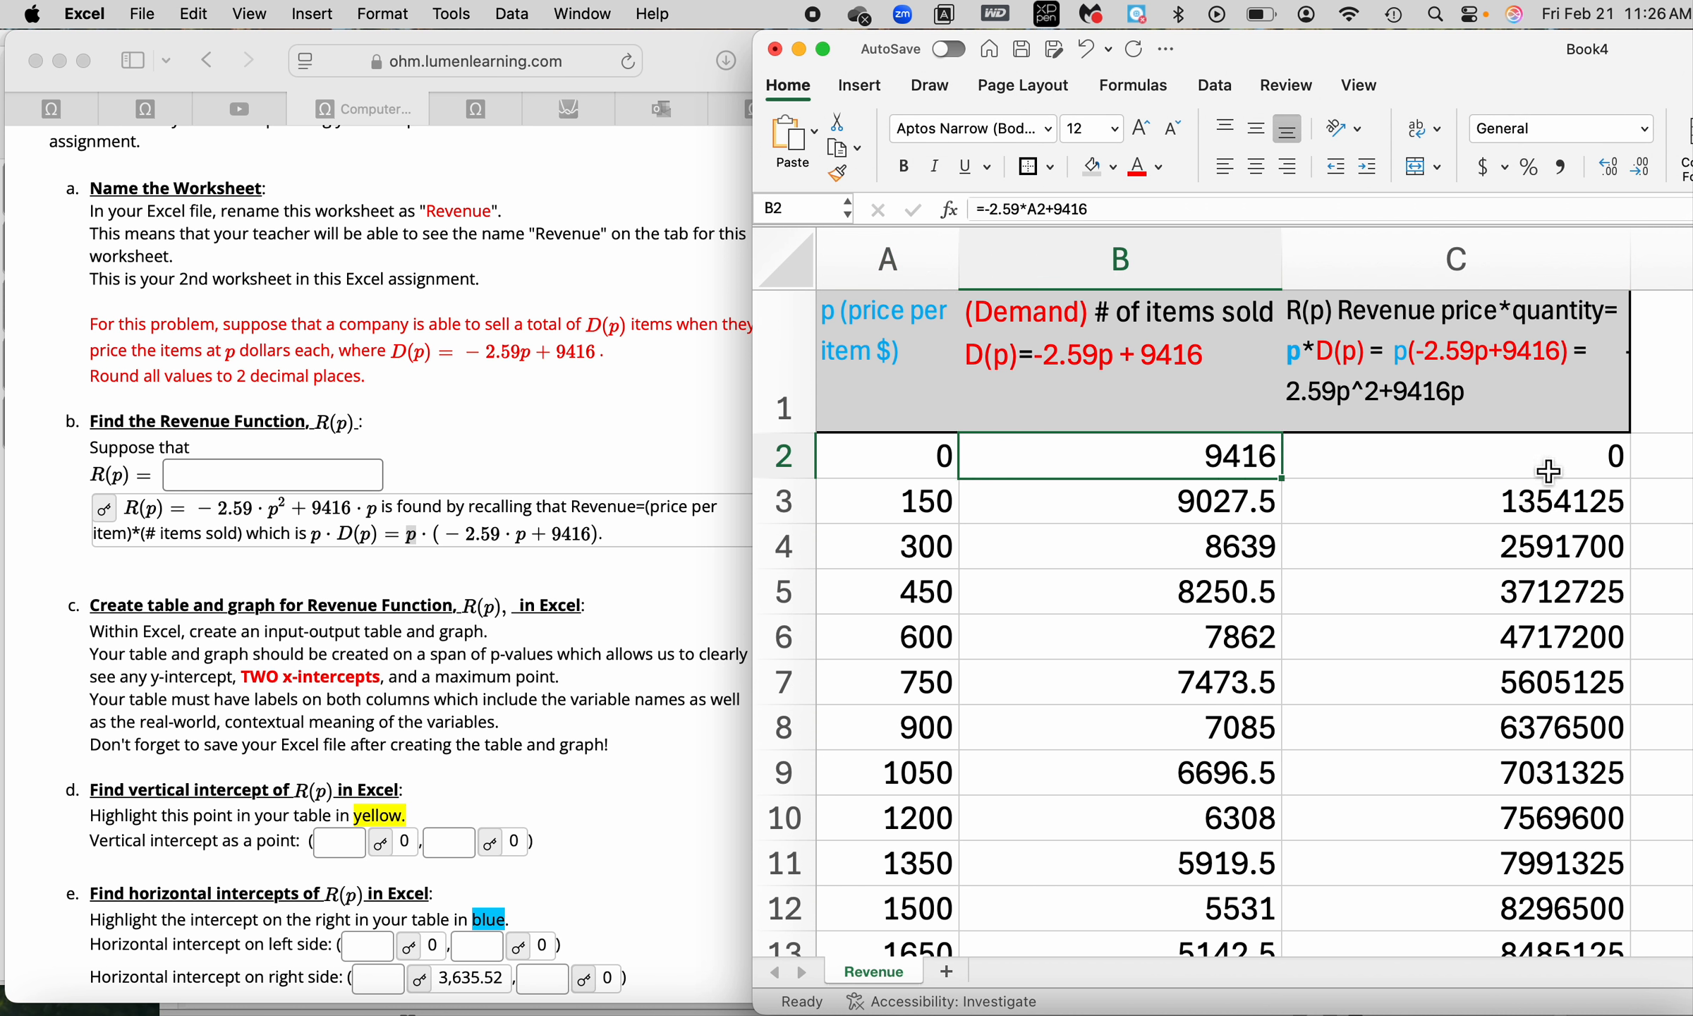
click(1619, 457)
double_click(1619, 457)
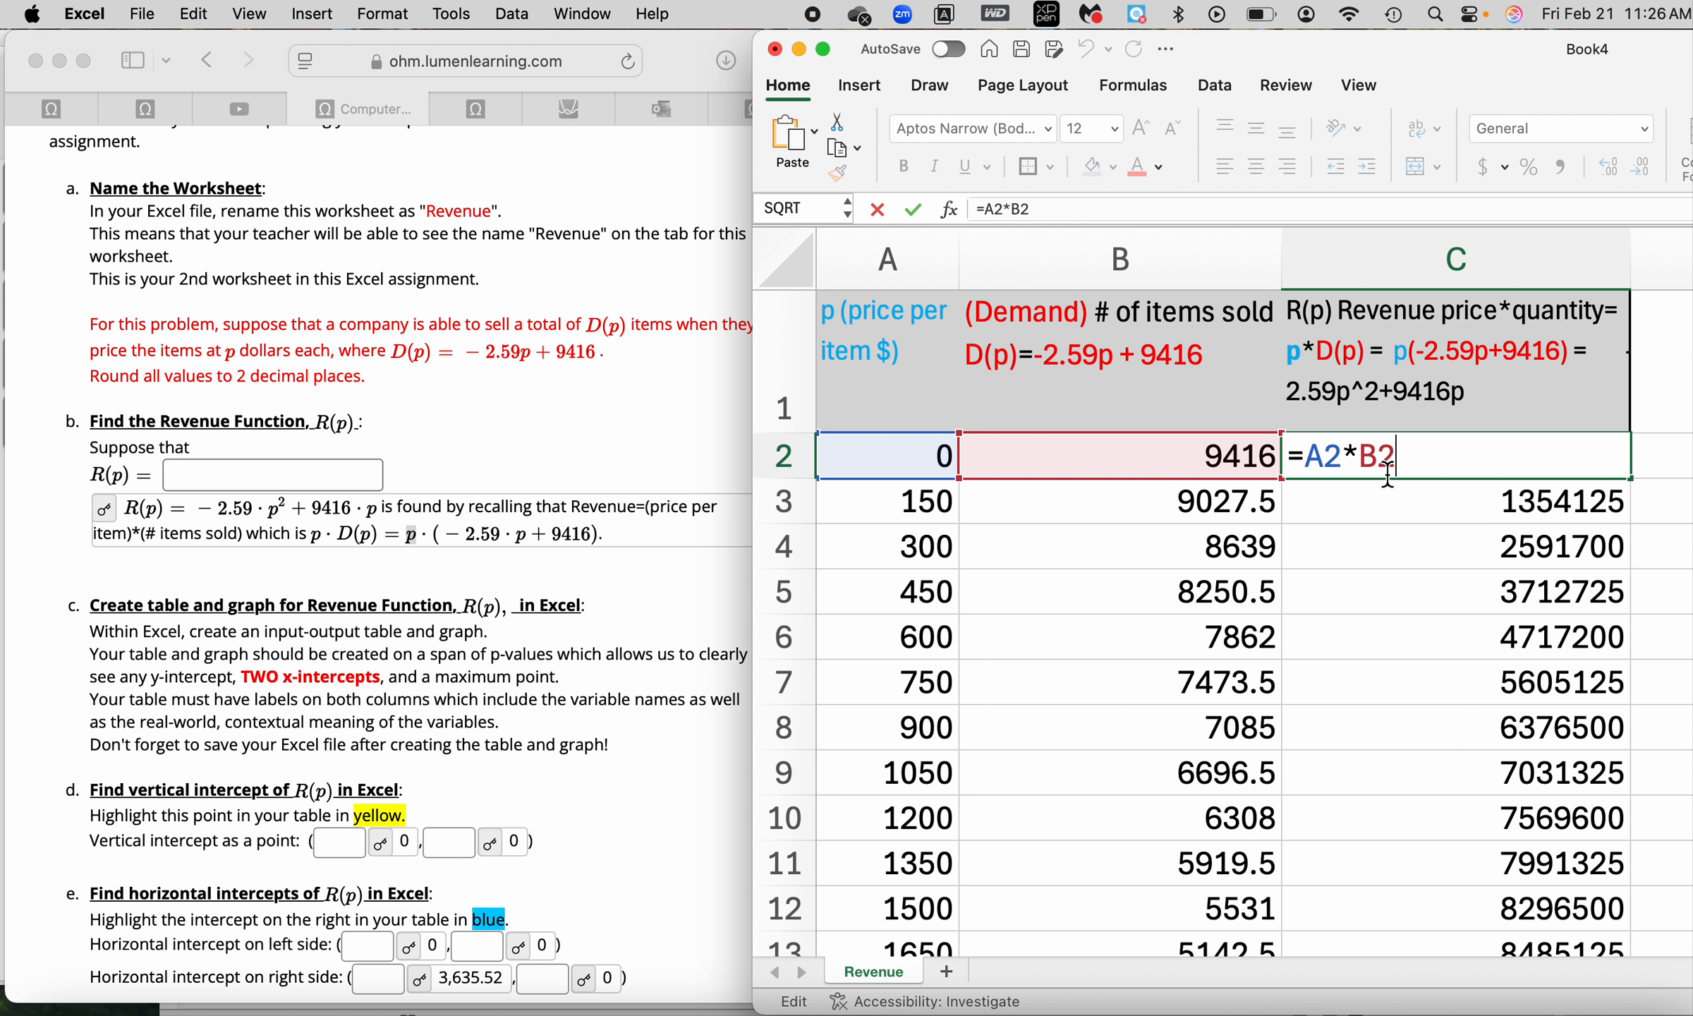
key(Return)
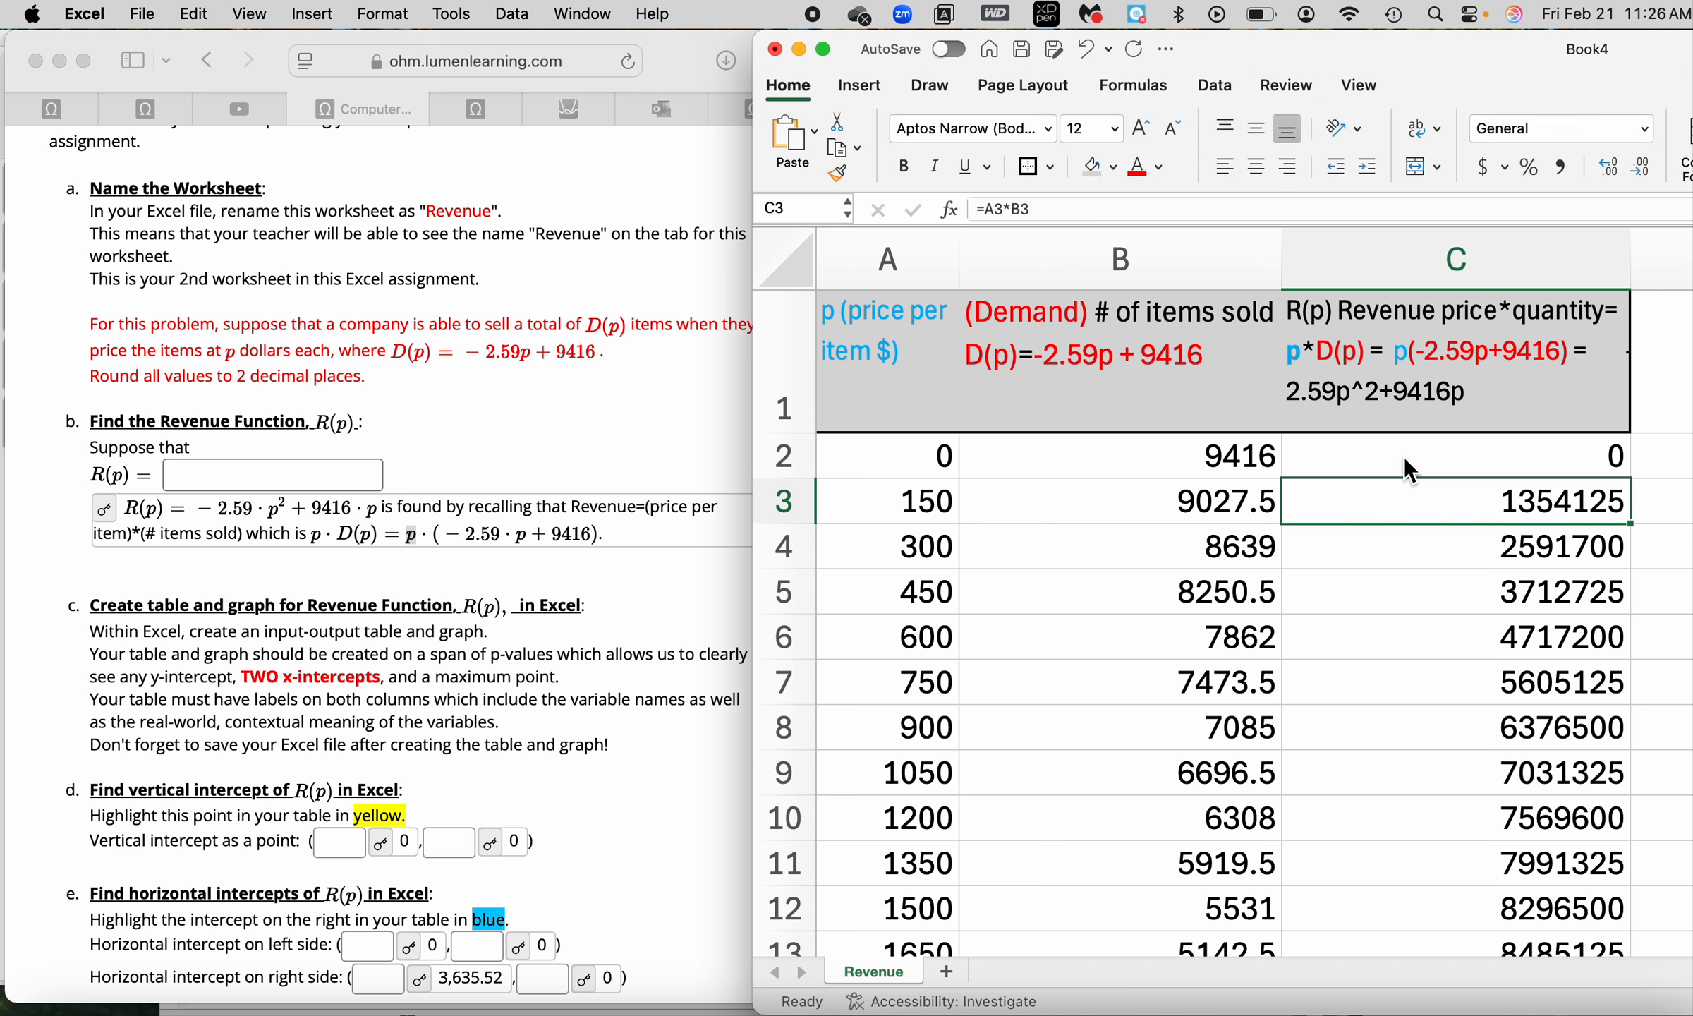
Review part c's requirement for a span of p-values that clearly shows the intercepts and maximum point.
scroll(146, 844, down, 5)
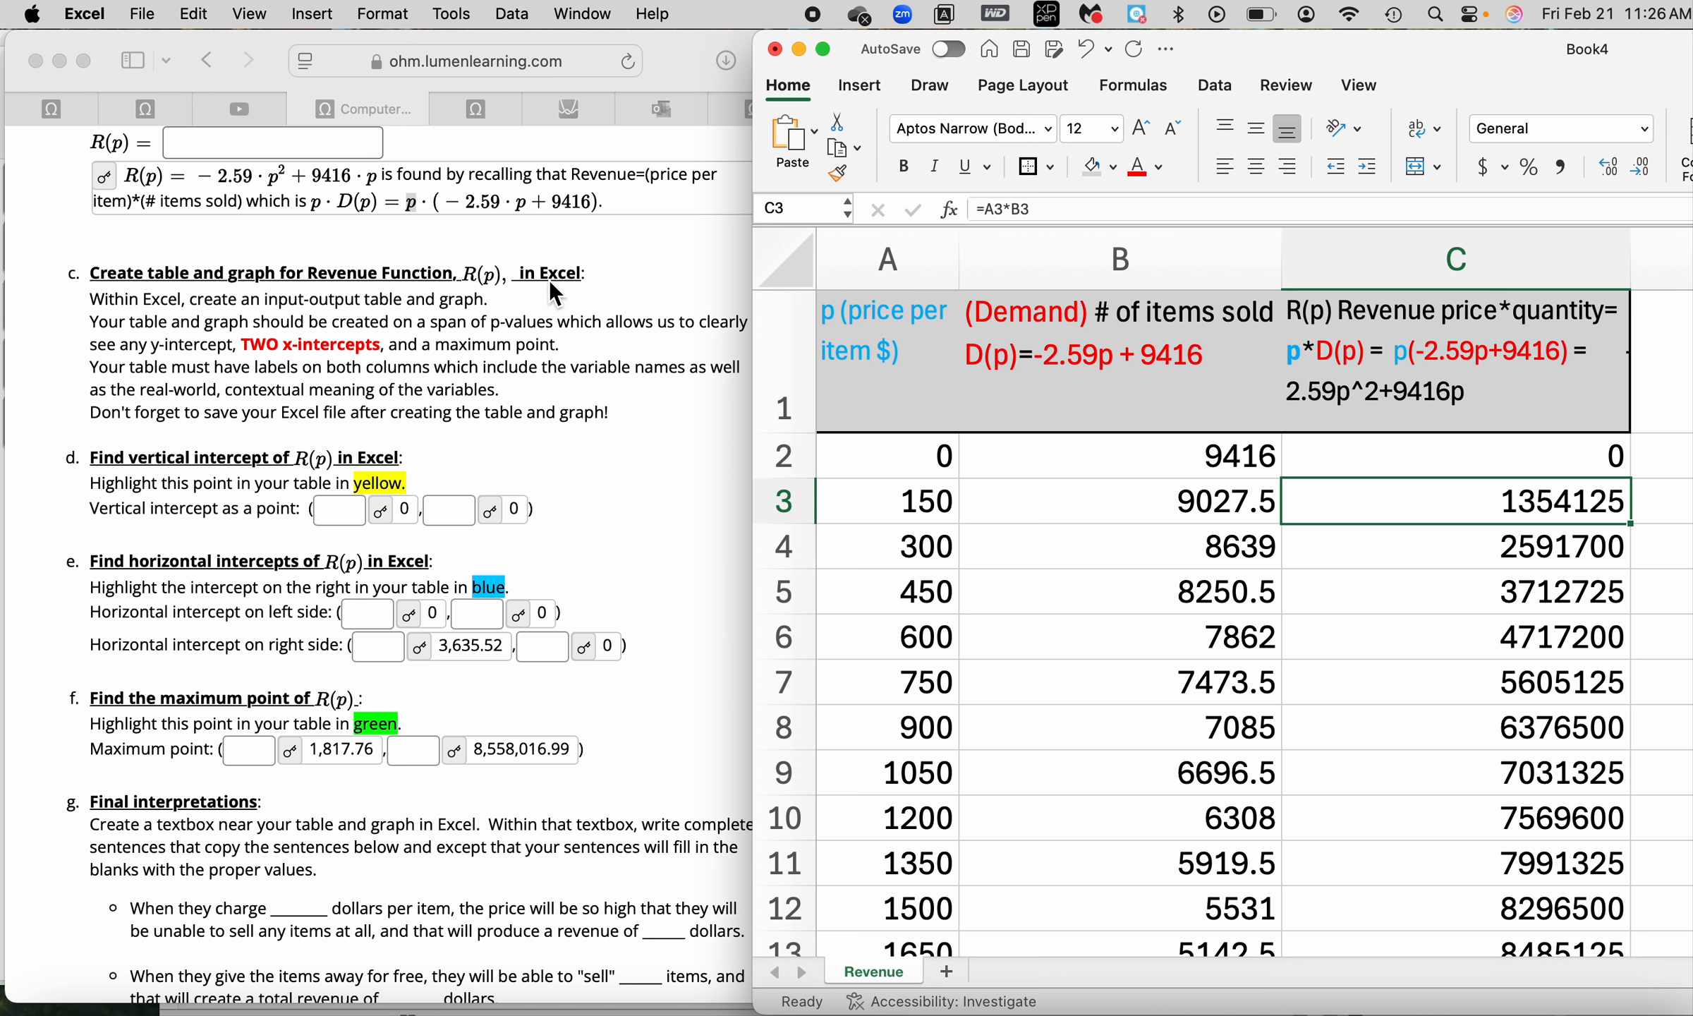
click(277, 294)
drag(261, 314, 655, 343)
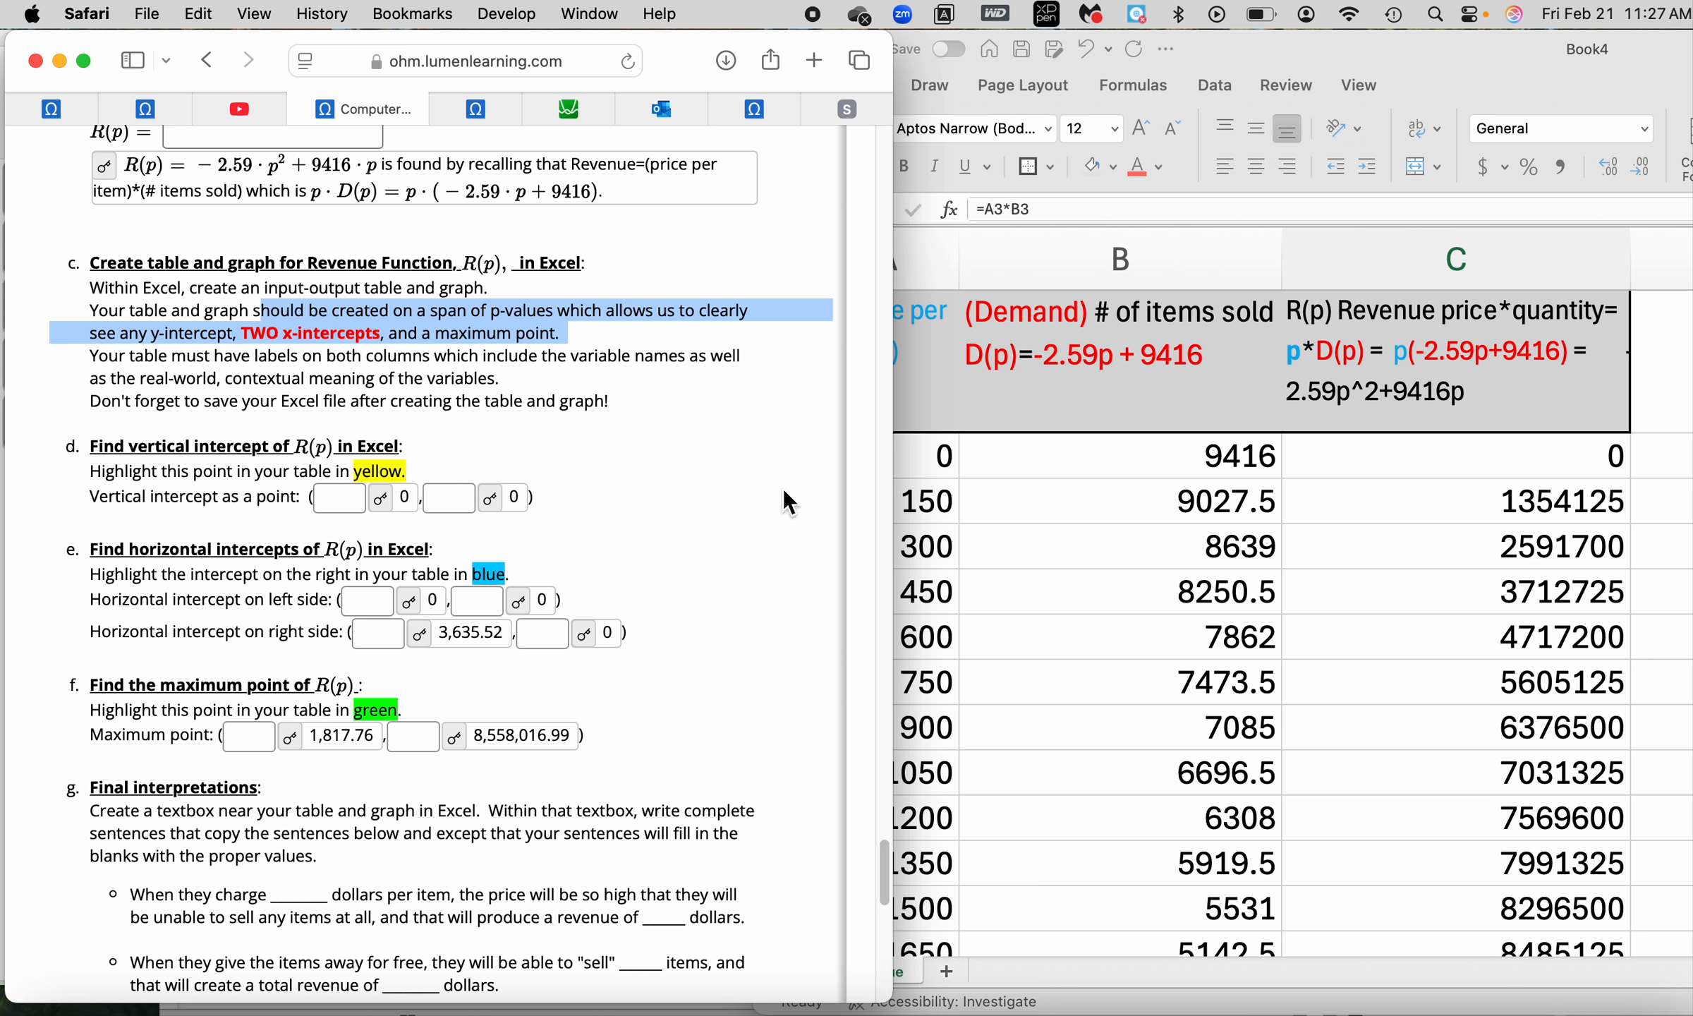
Insert a scatter chart with smooth lines from the price column A and the revenue column C.
click(1025, 497)
click(888, 258)
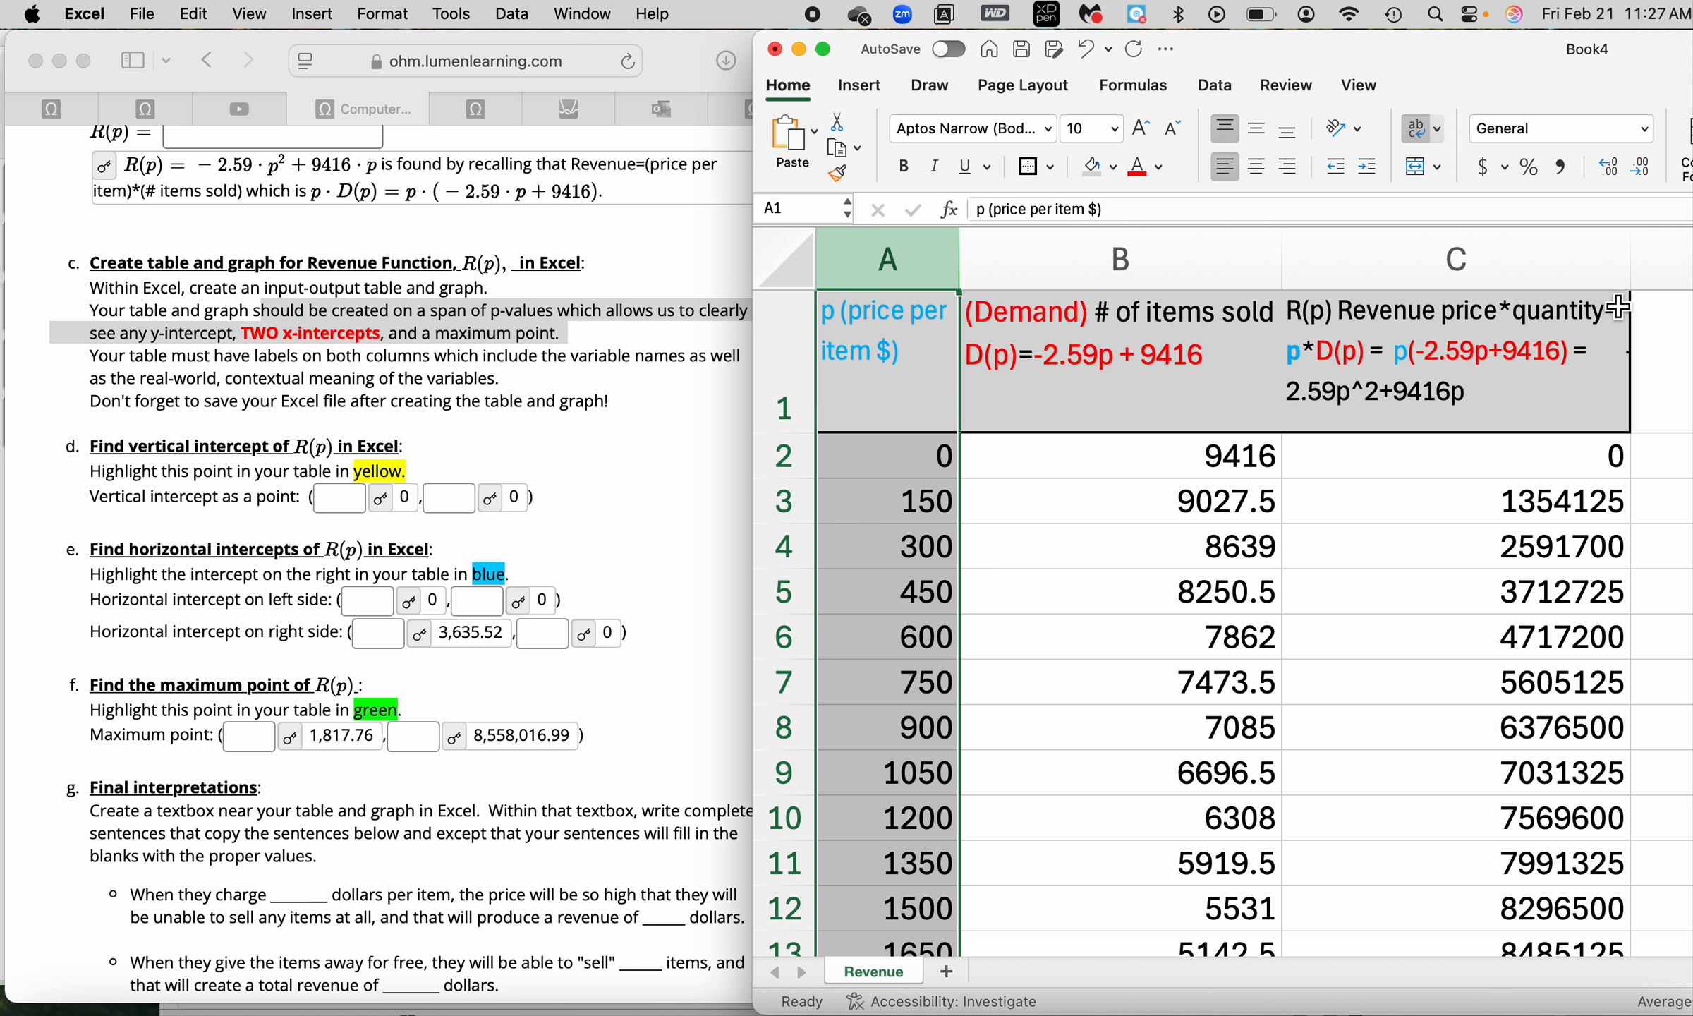
right_click(1578, 264)
click(937, 265)
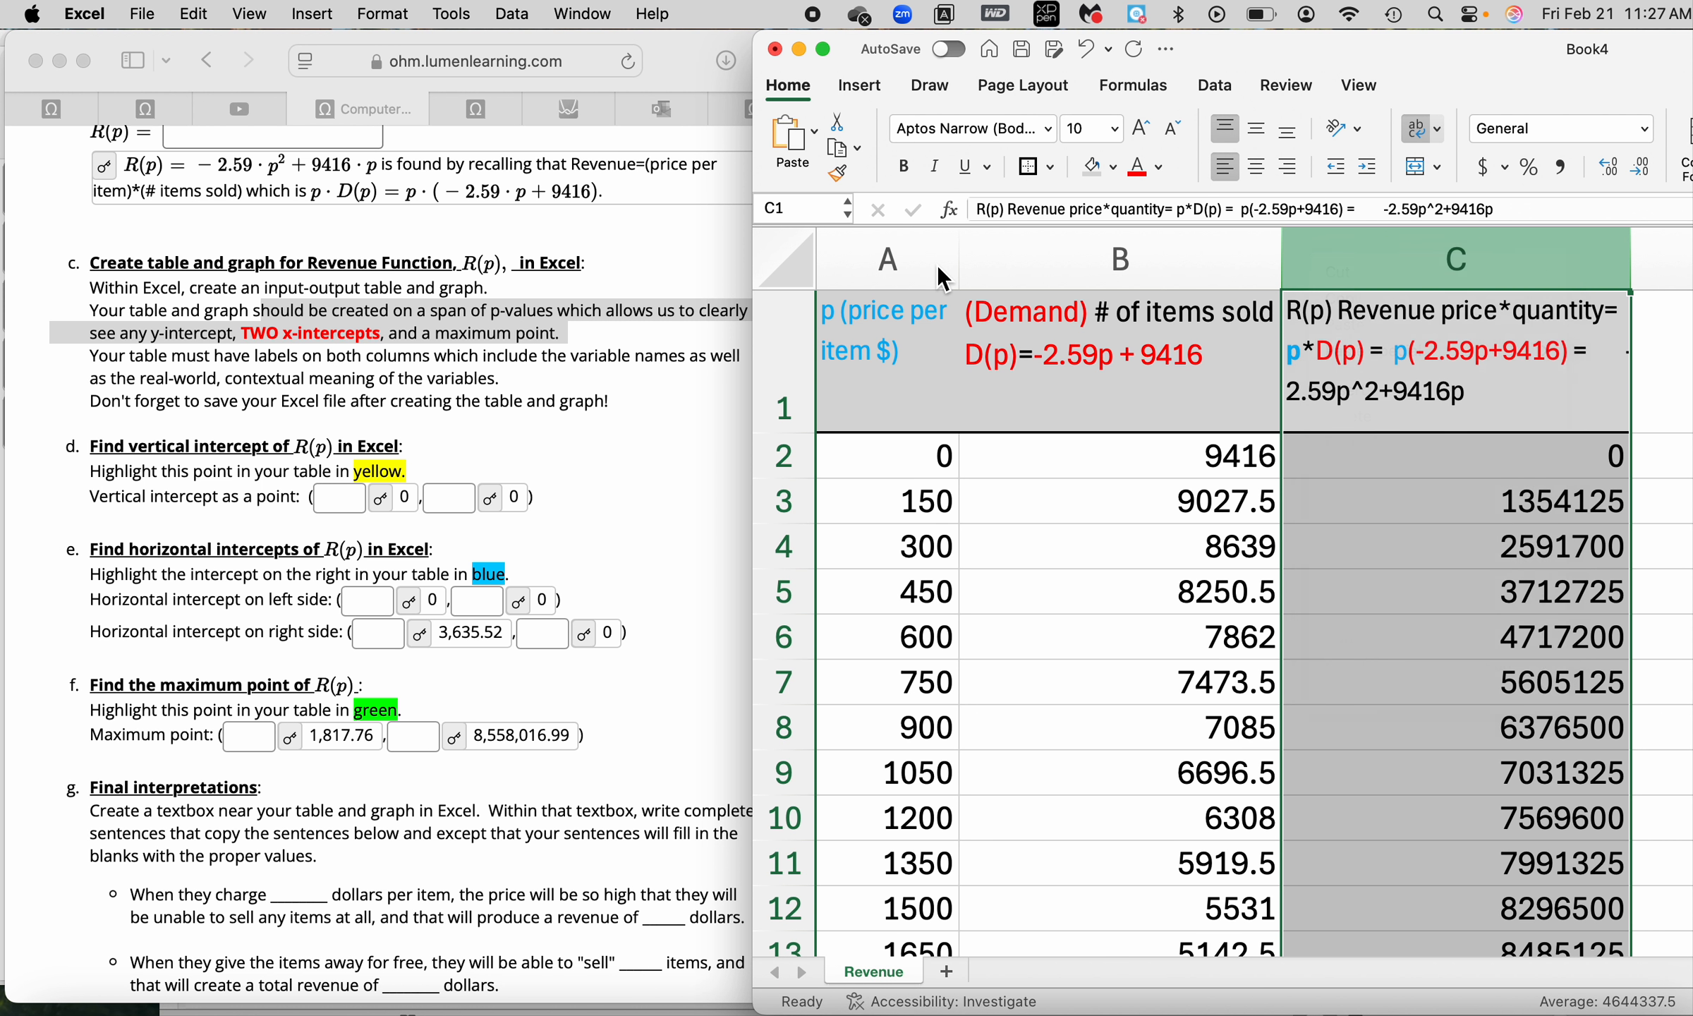
click(934, 262)
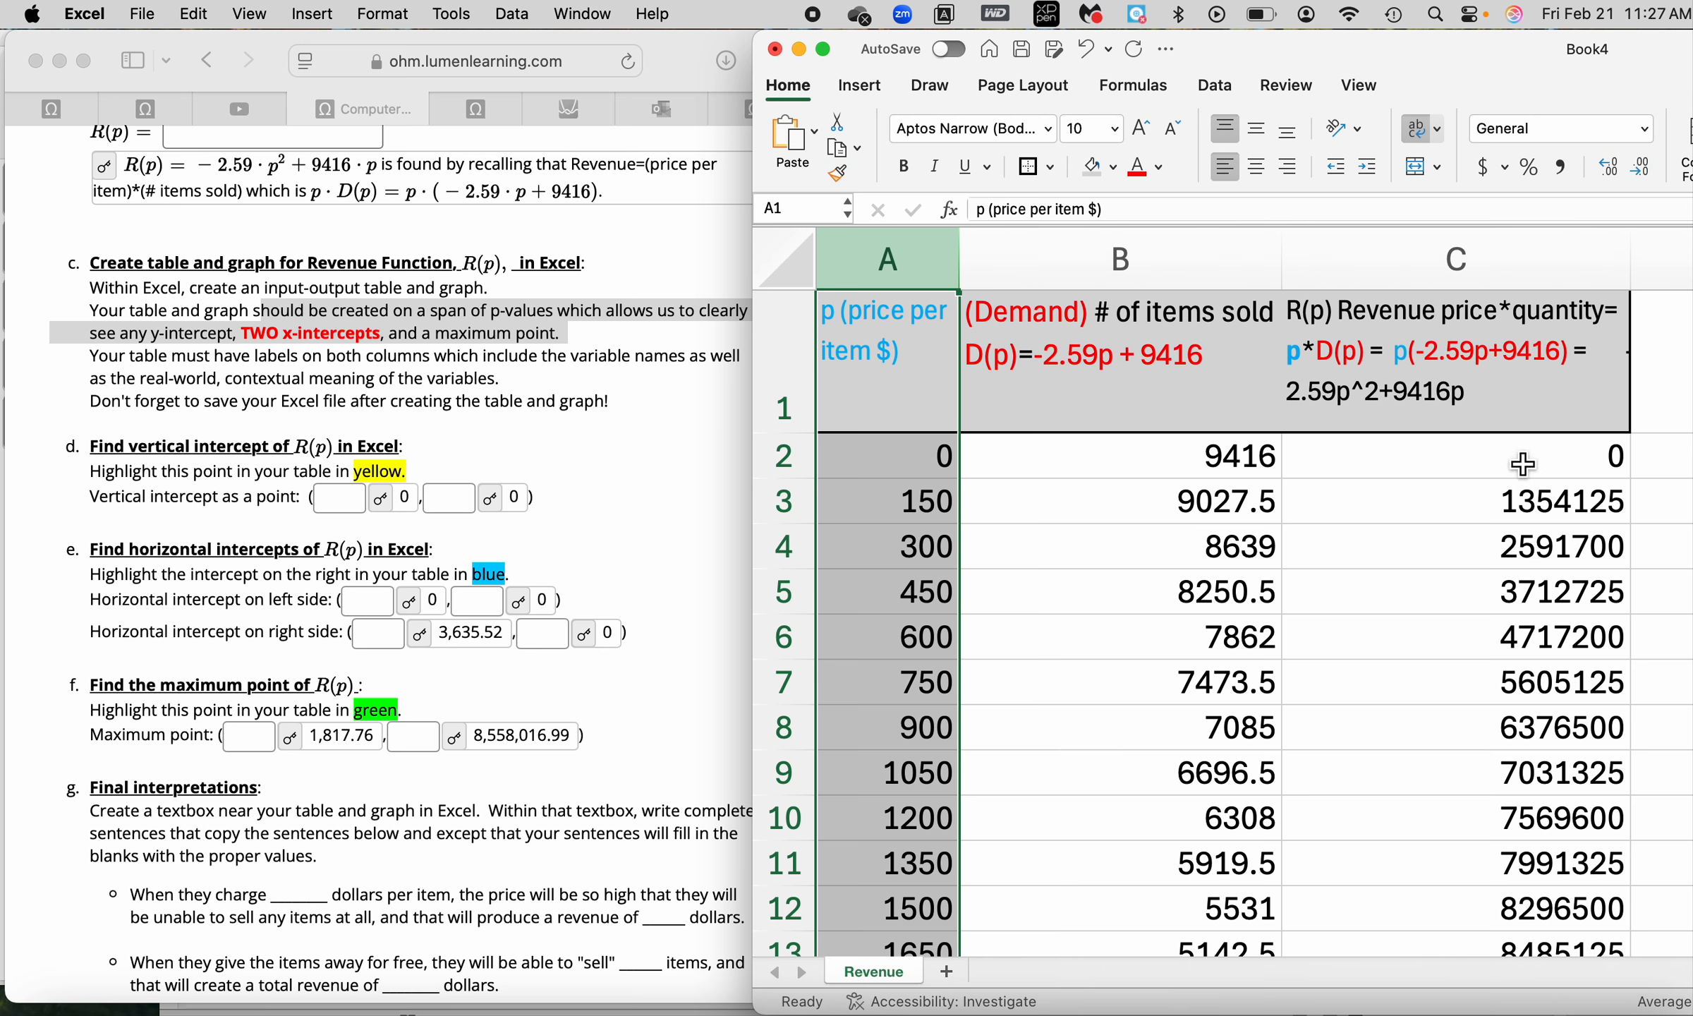
super+click(1545, 262)
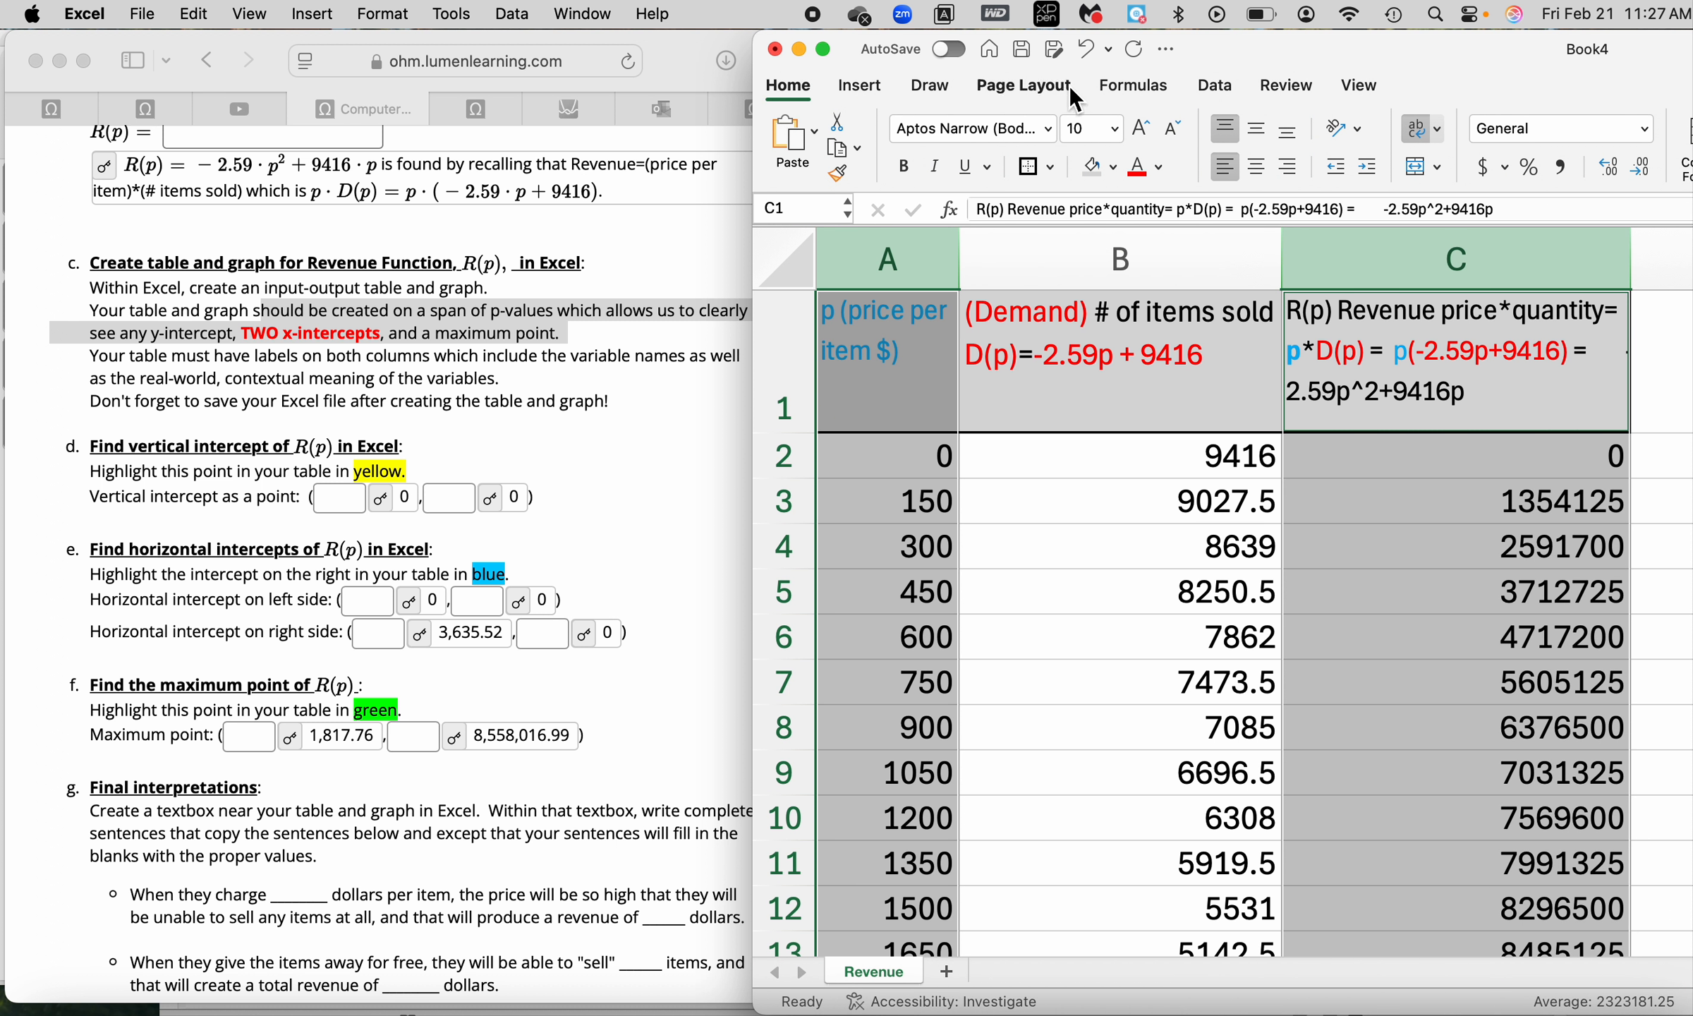
click(872, 96)
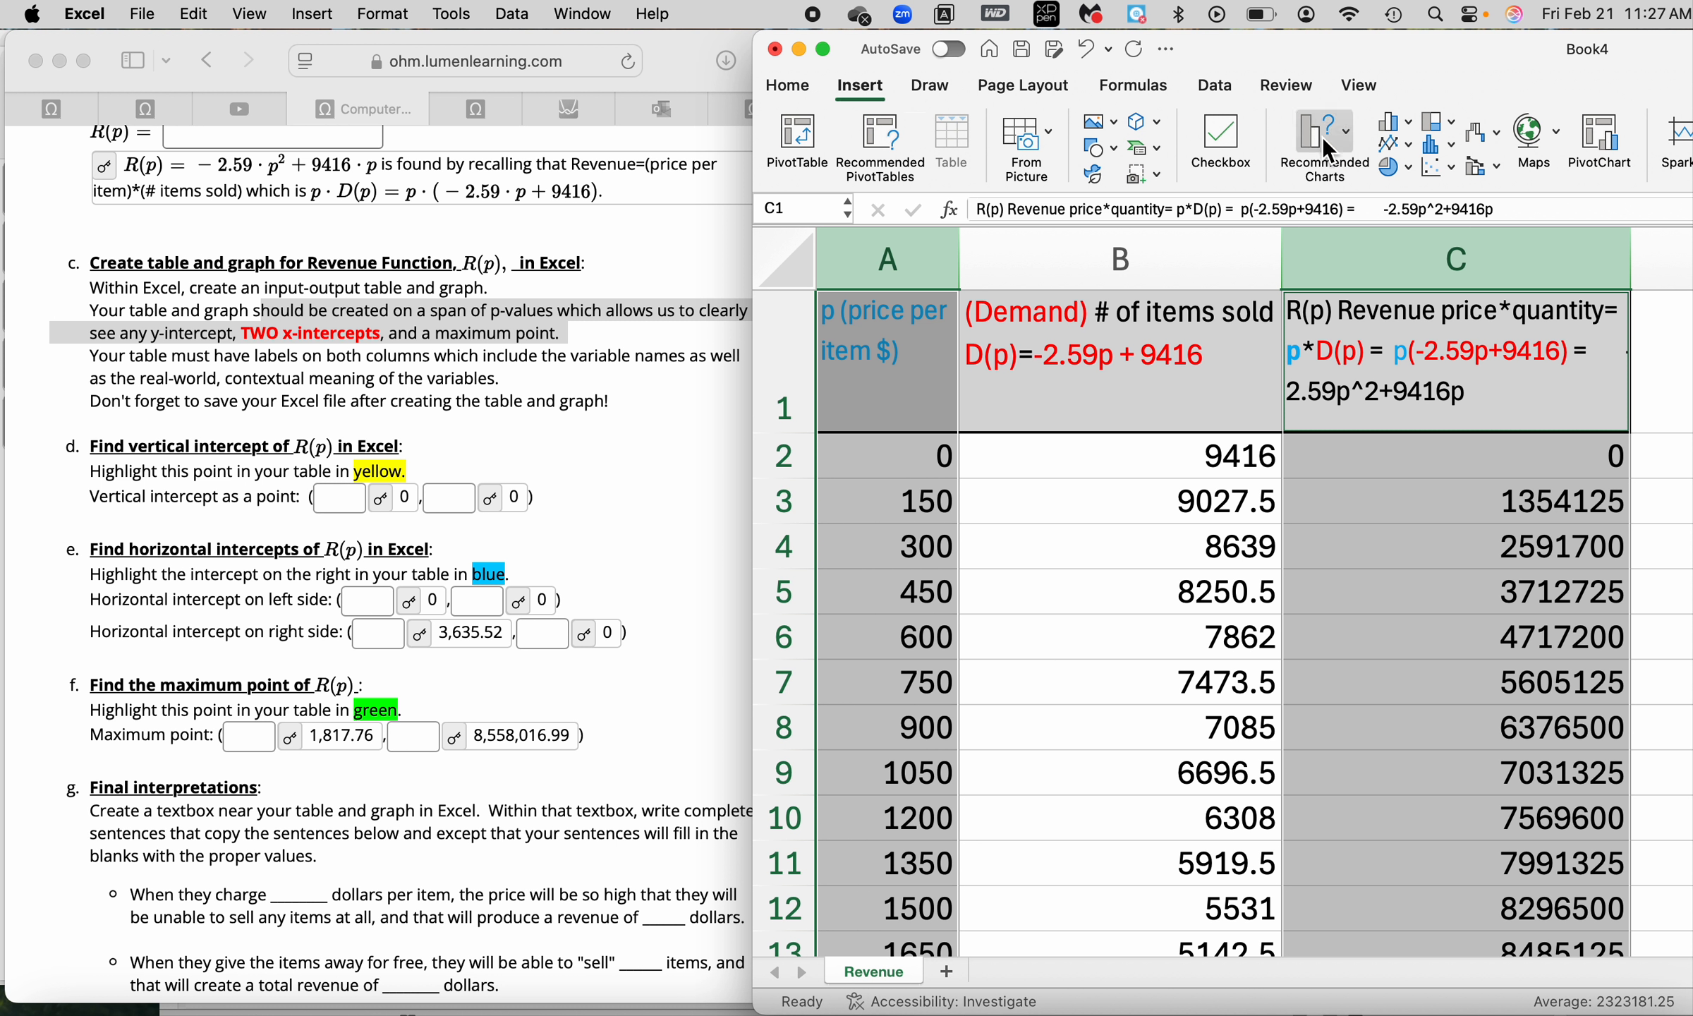
click(1452, 164)
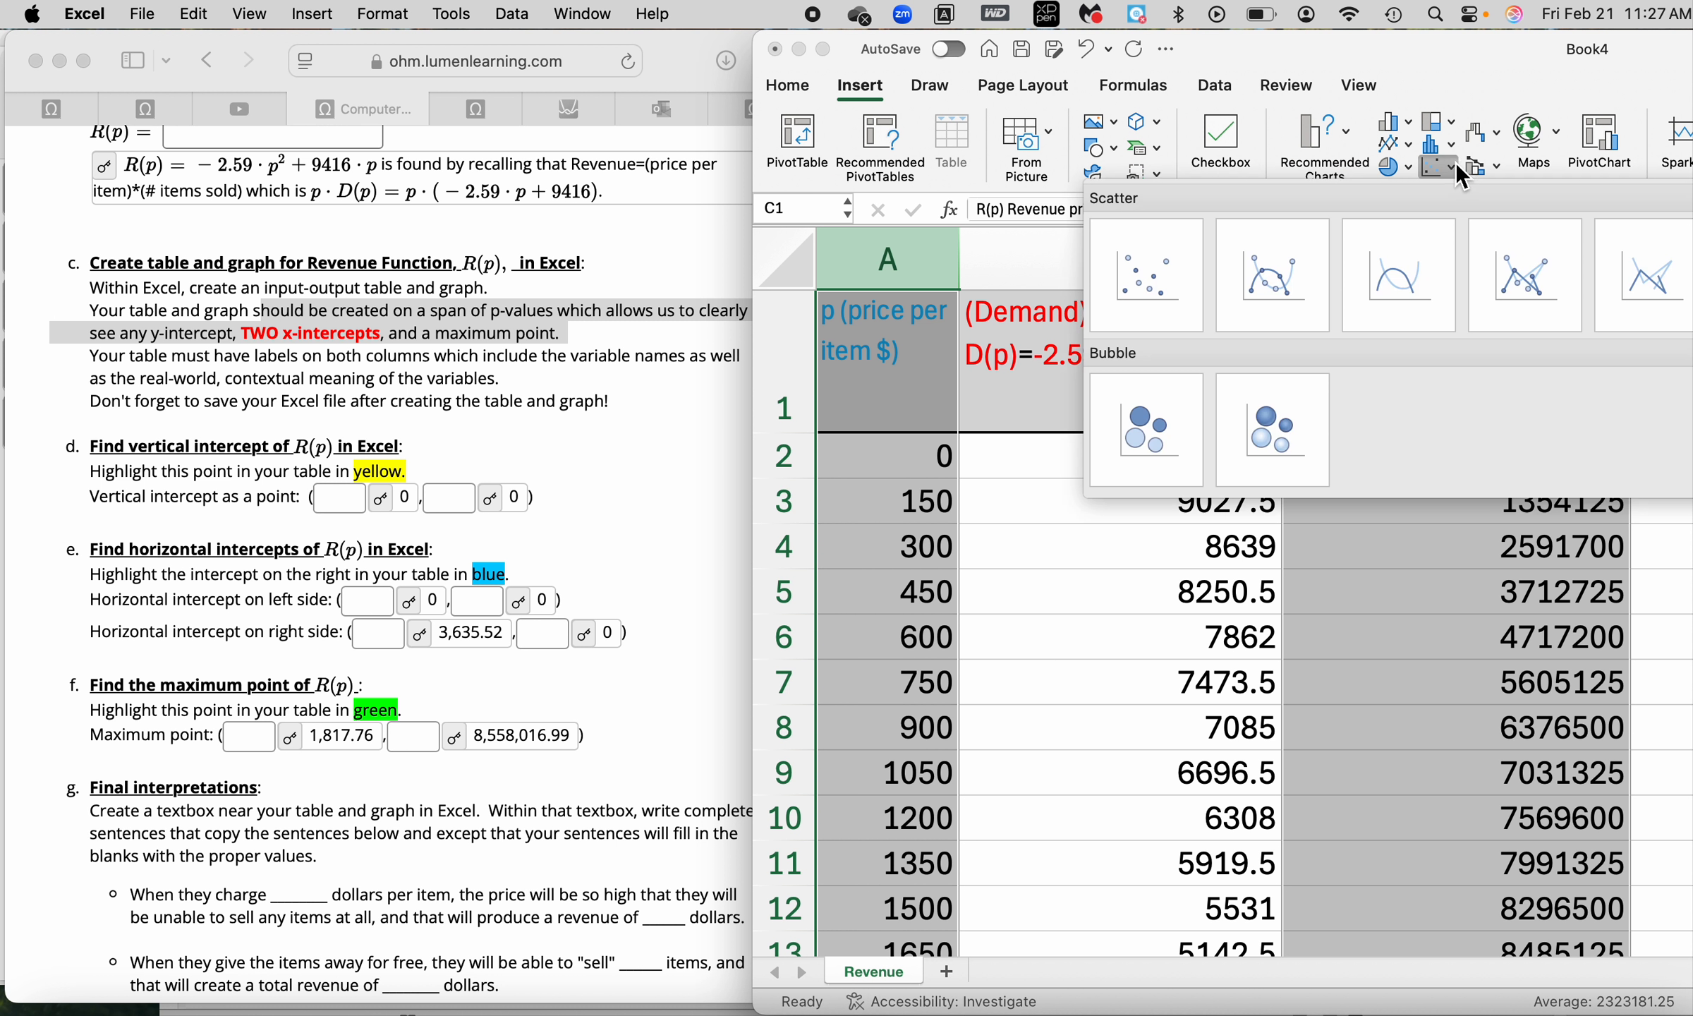
click(1421, 279)
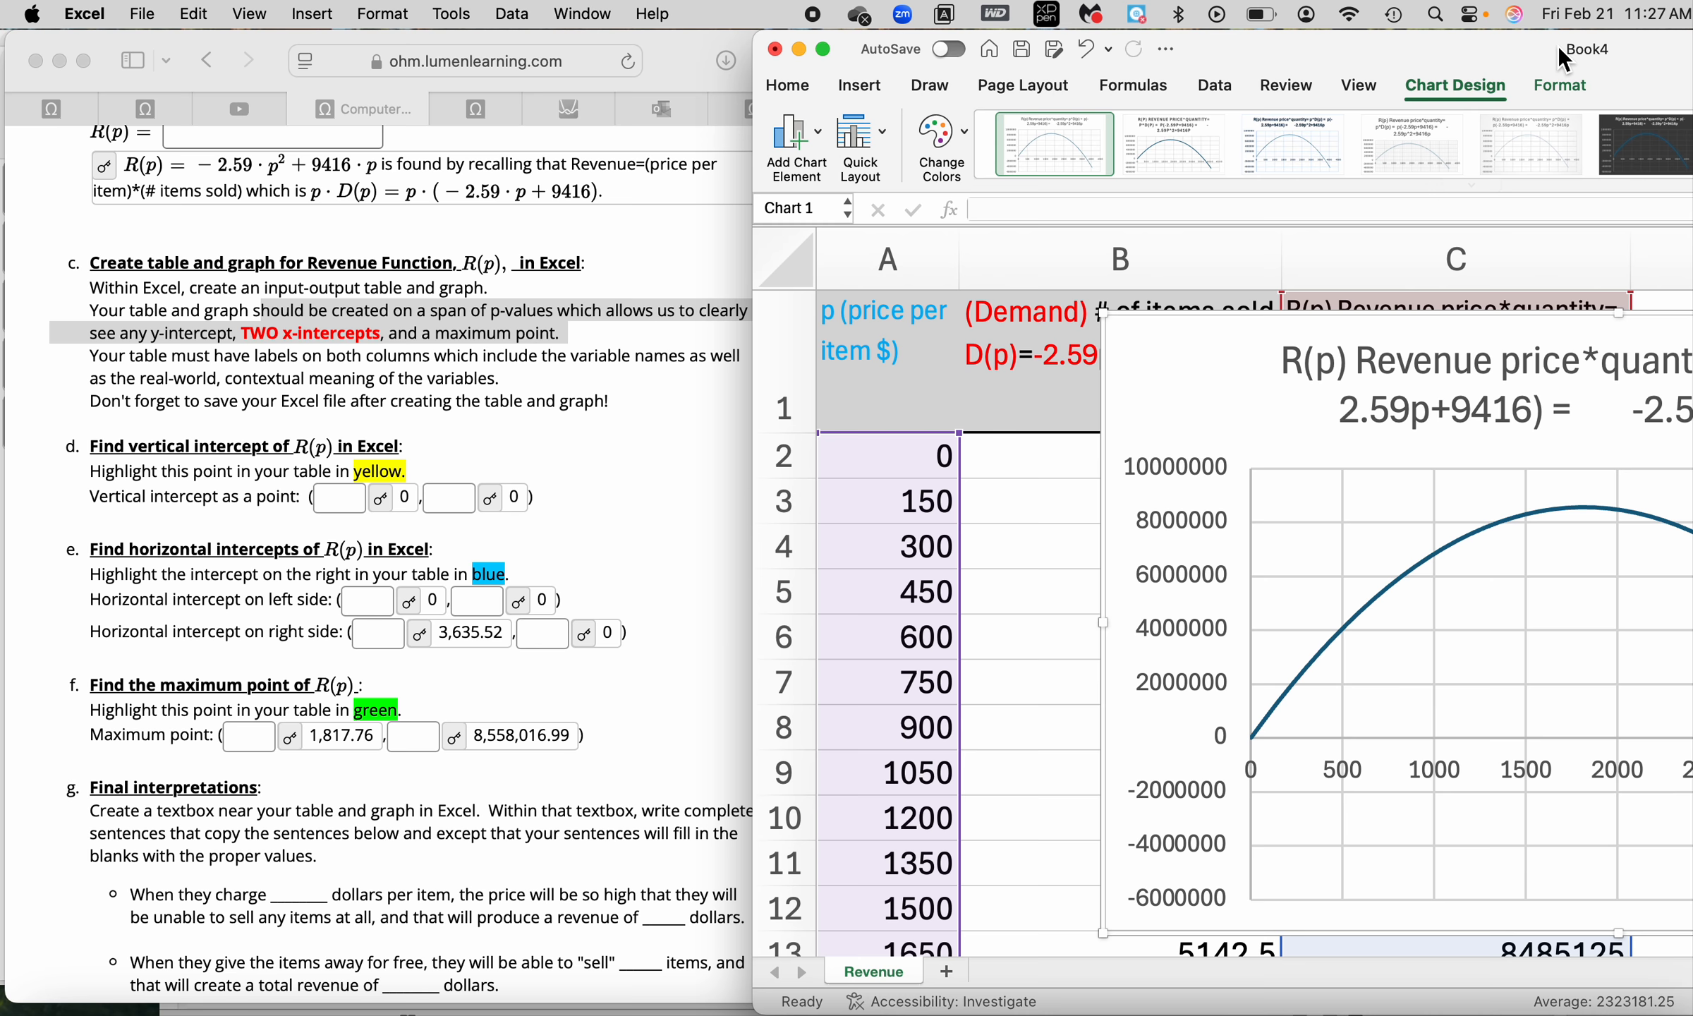
Examine the whole revenue curve on the chart, focusing on its start at the origin and its second horizontal-axis crossing.
drag(1424, 47, 1033, 46)
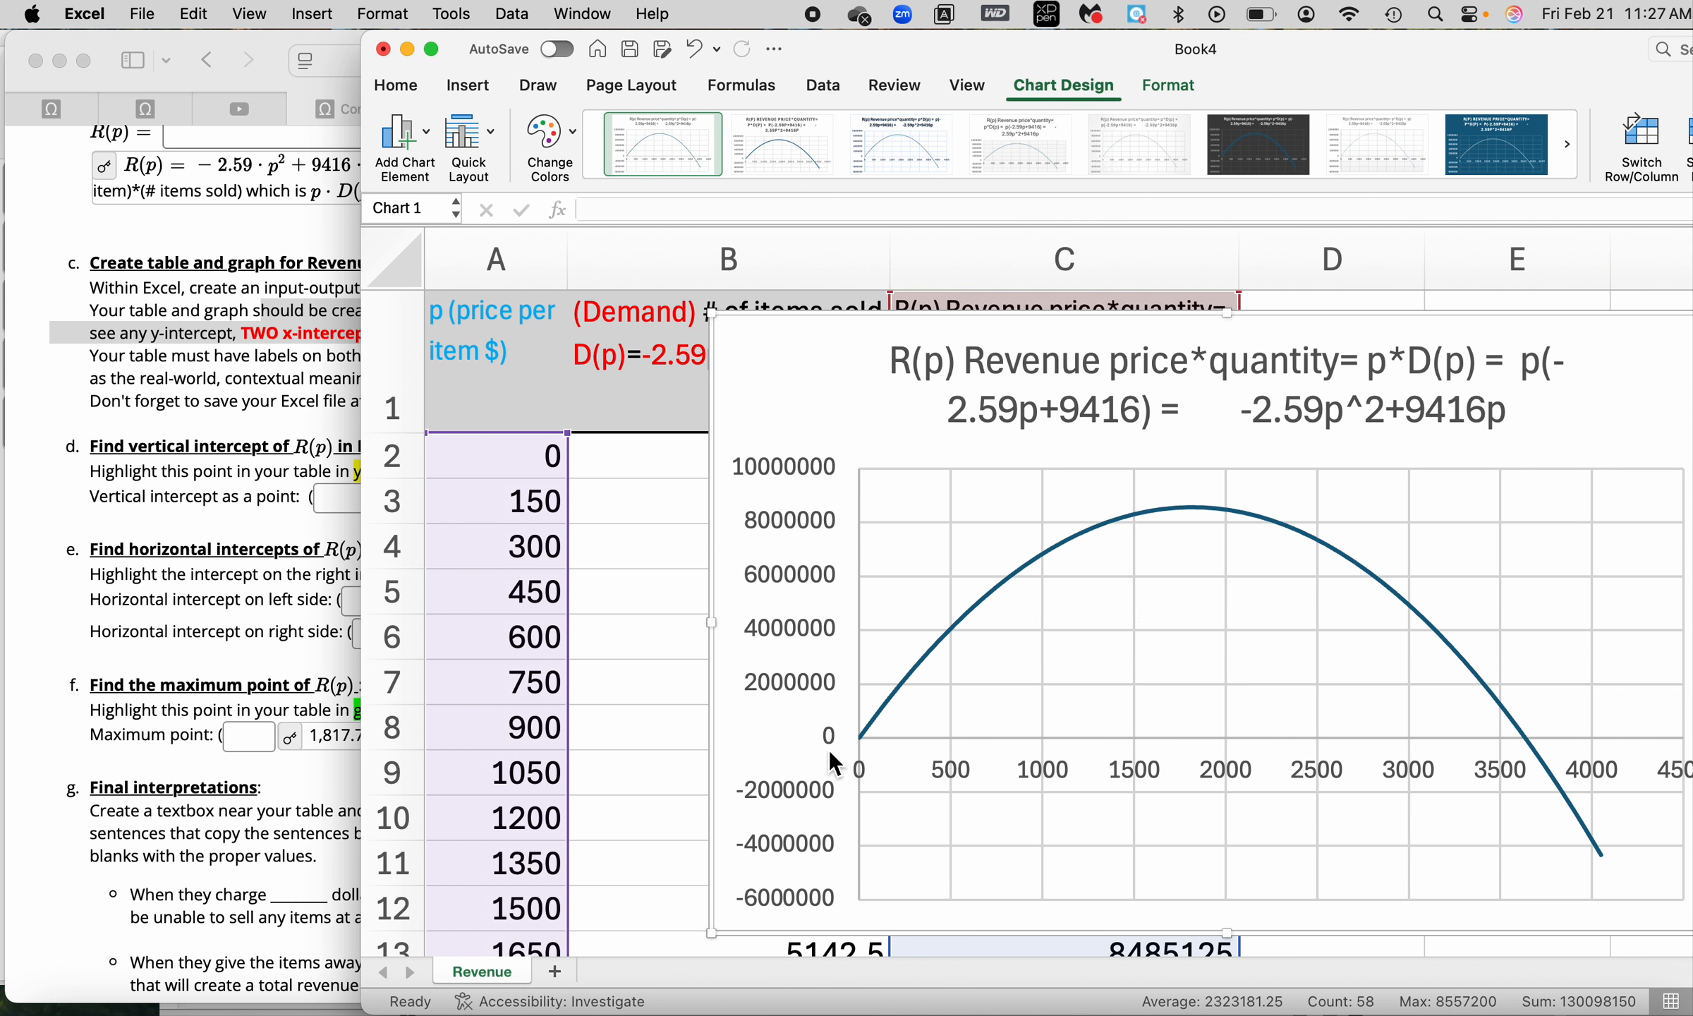
click(860, 735)
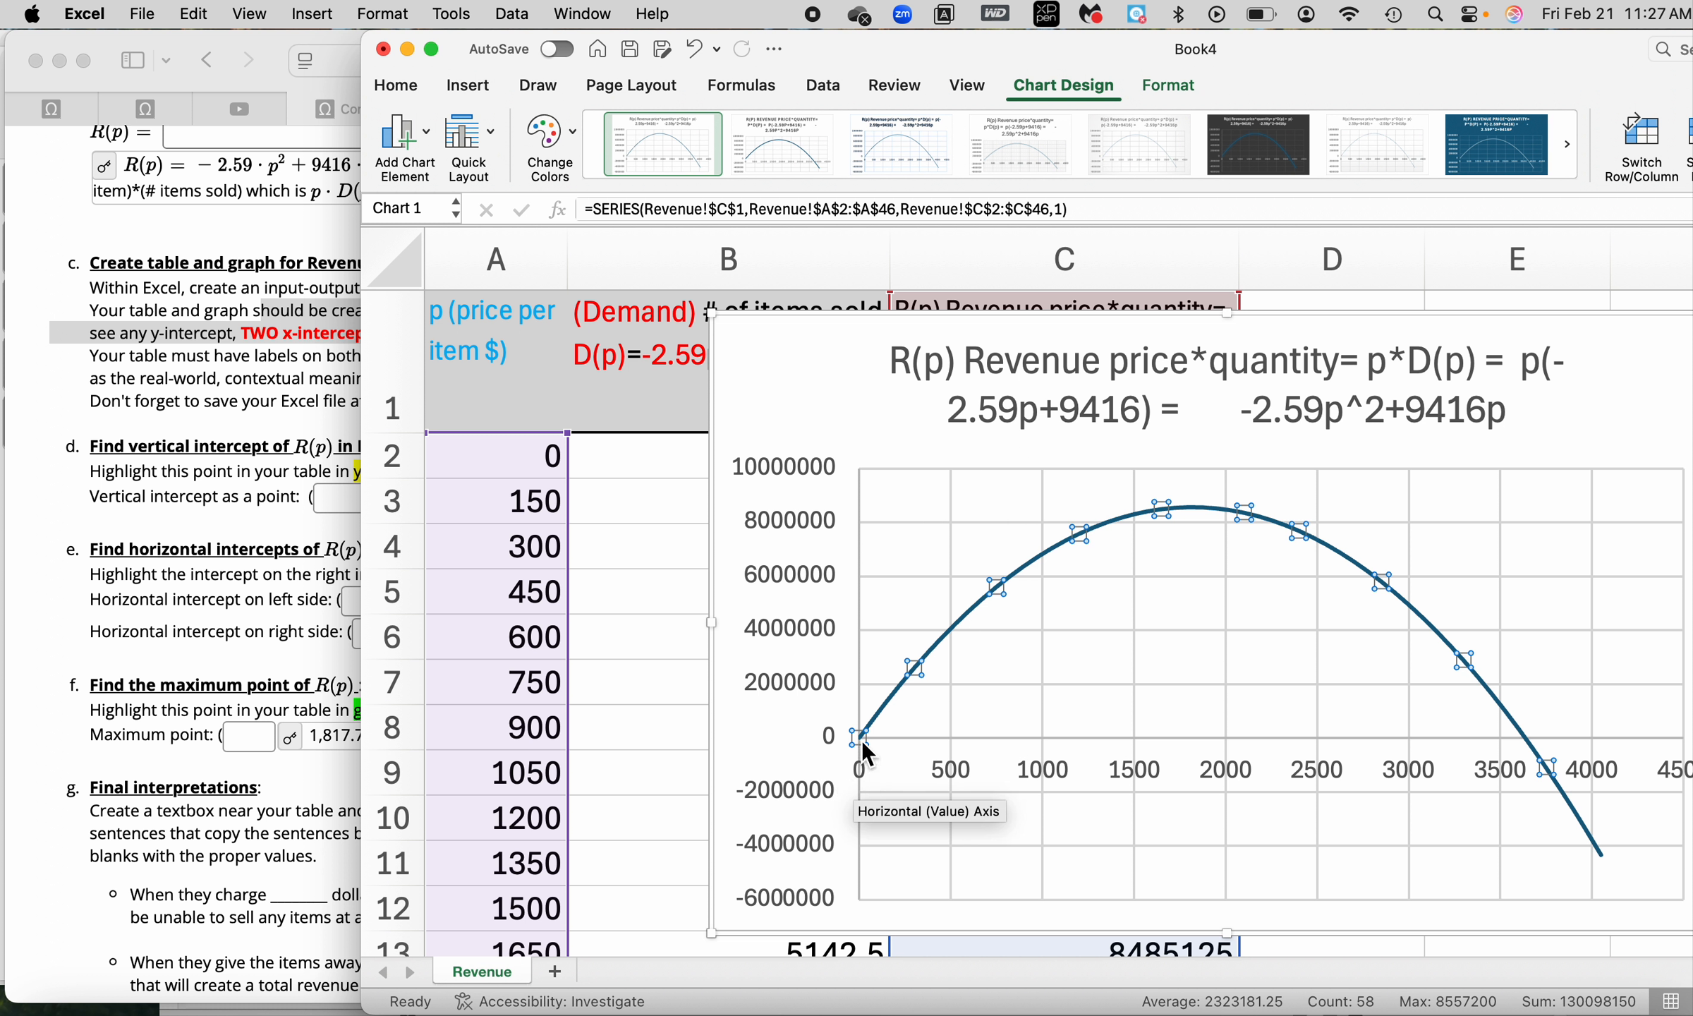
mouse_move(861, 739)
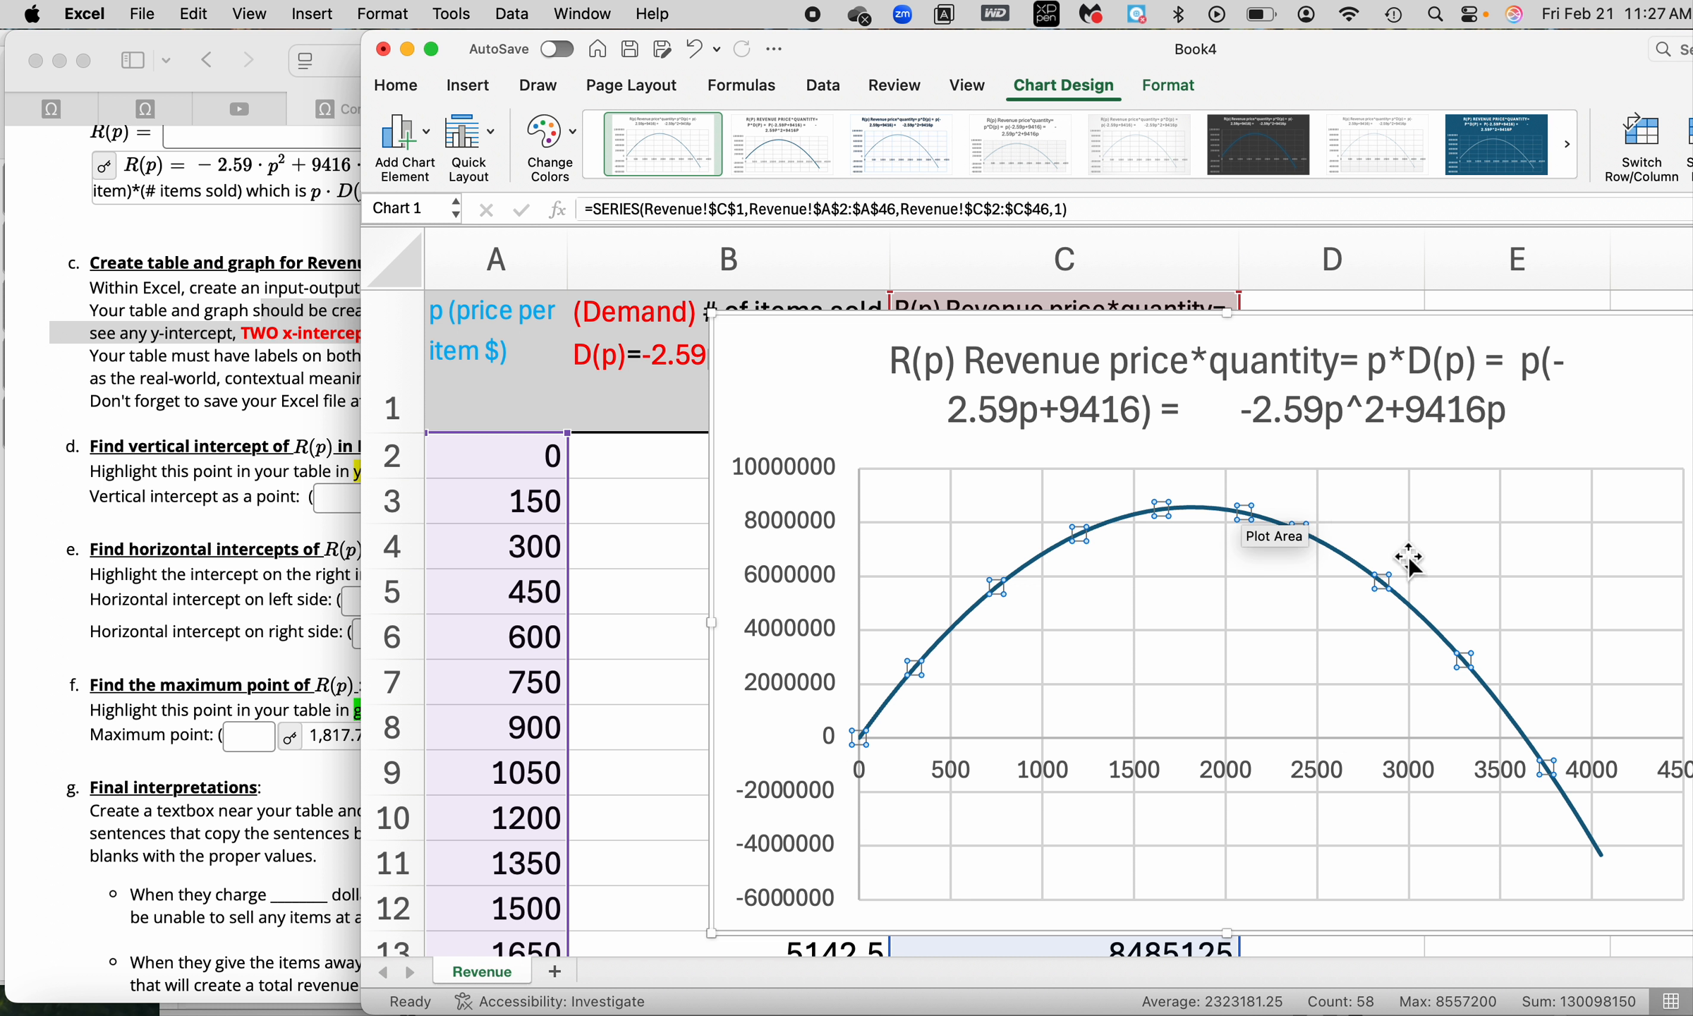
mouse_move(1531, 751)
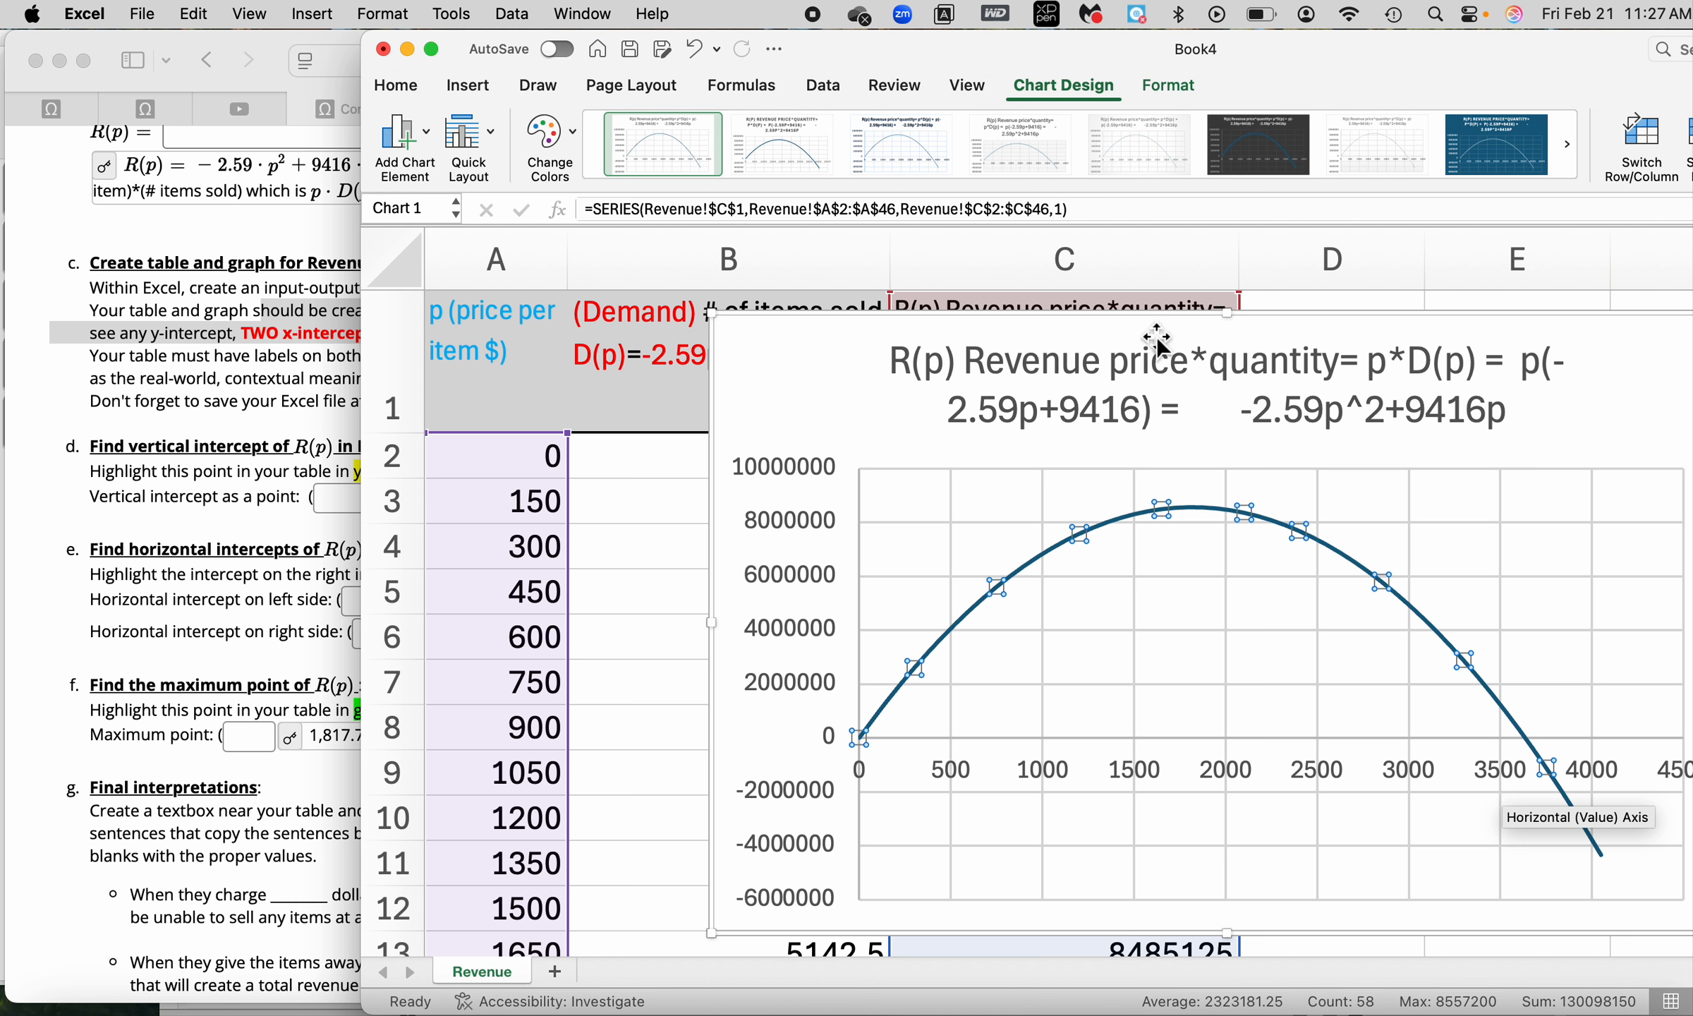
Move the revenue chart clear of the table, beyond column C, and arrange the workbook so the assignment's parts b to f stay readable.
drag(825, 358, 1385, 409)
drag(460, 62, 904, 44)
scroll(251, 549, up, 5)
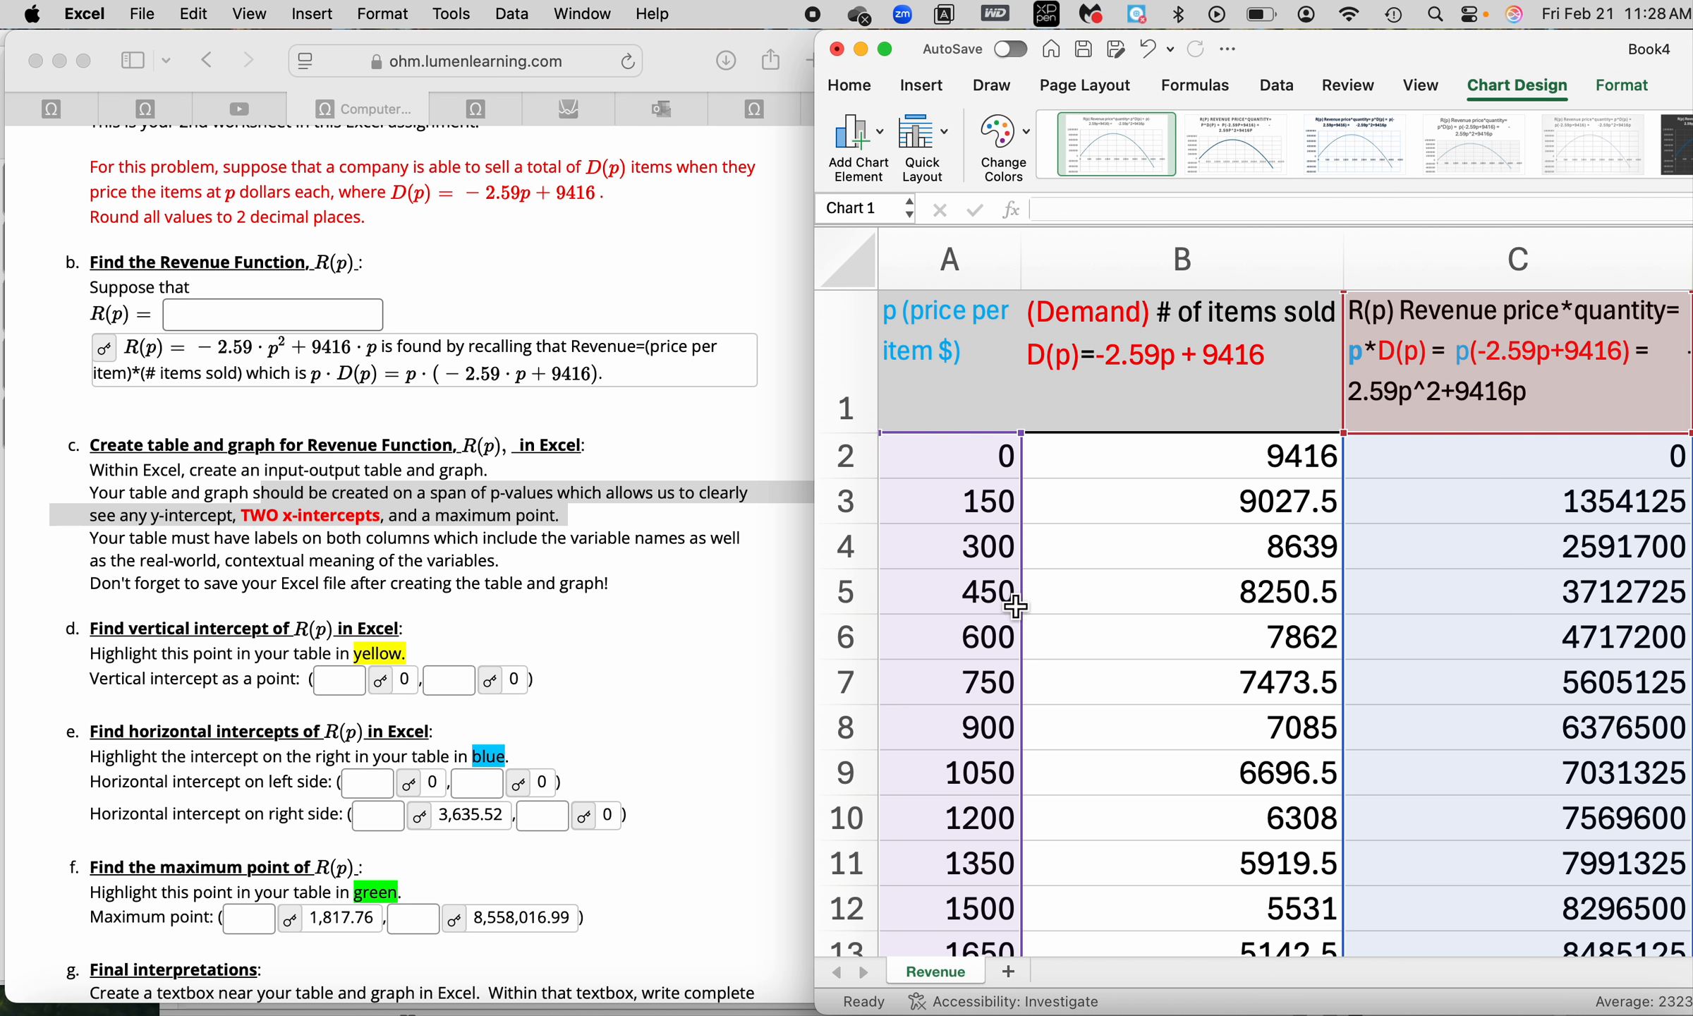
click(1113, 504)
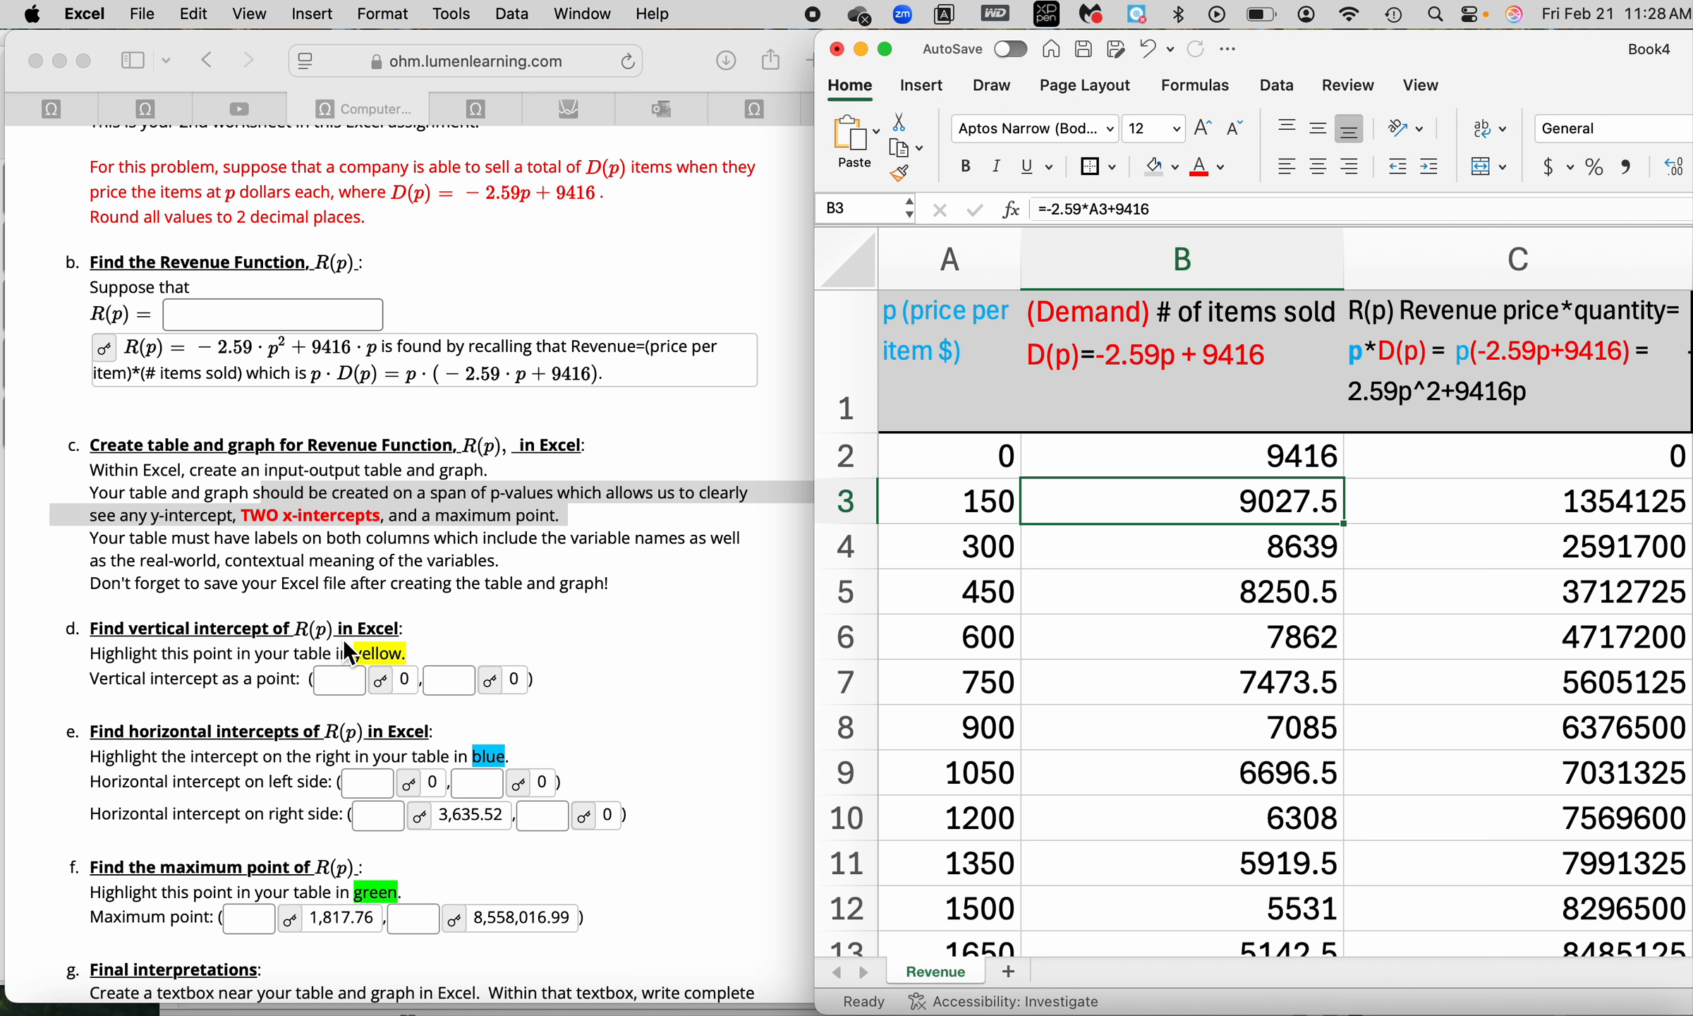
drag(1485, 62, 1314, 62)
Mark the vertical intercept of R(p) for part d by filling cells A2 and C2 light purple.
click(289, 628)
drag(289, 628, 356, 631)
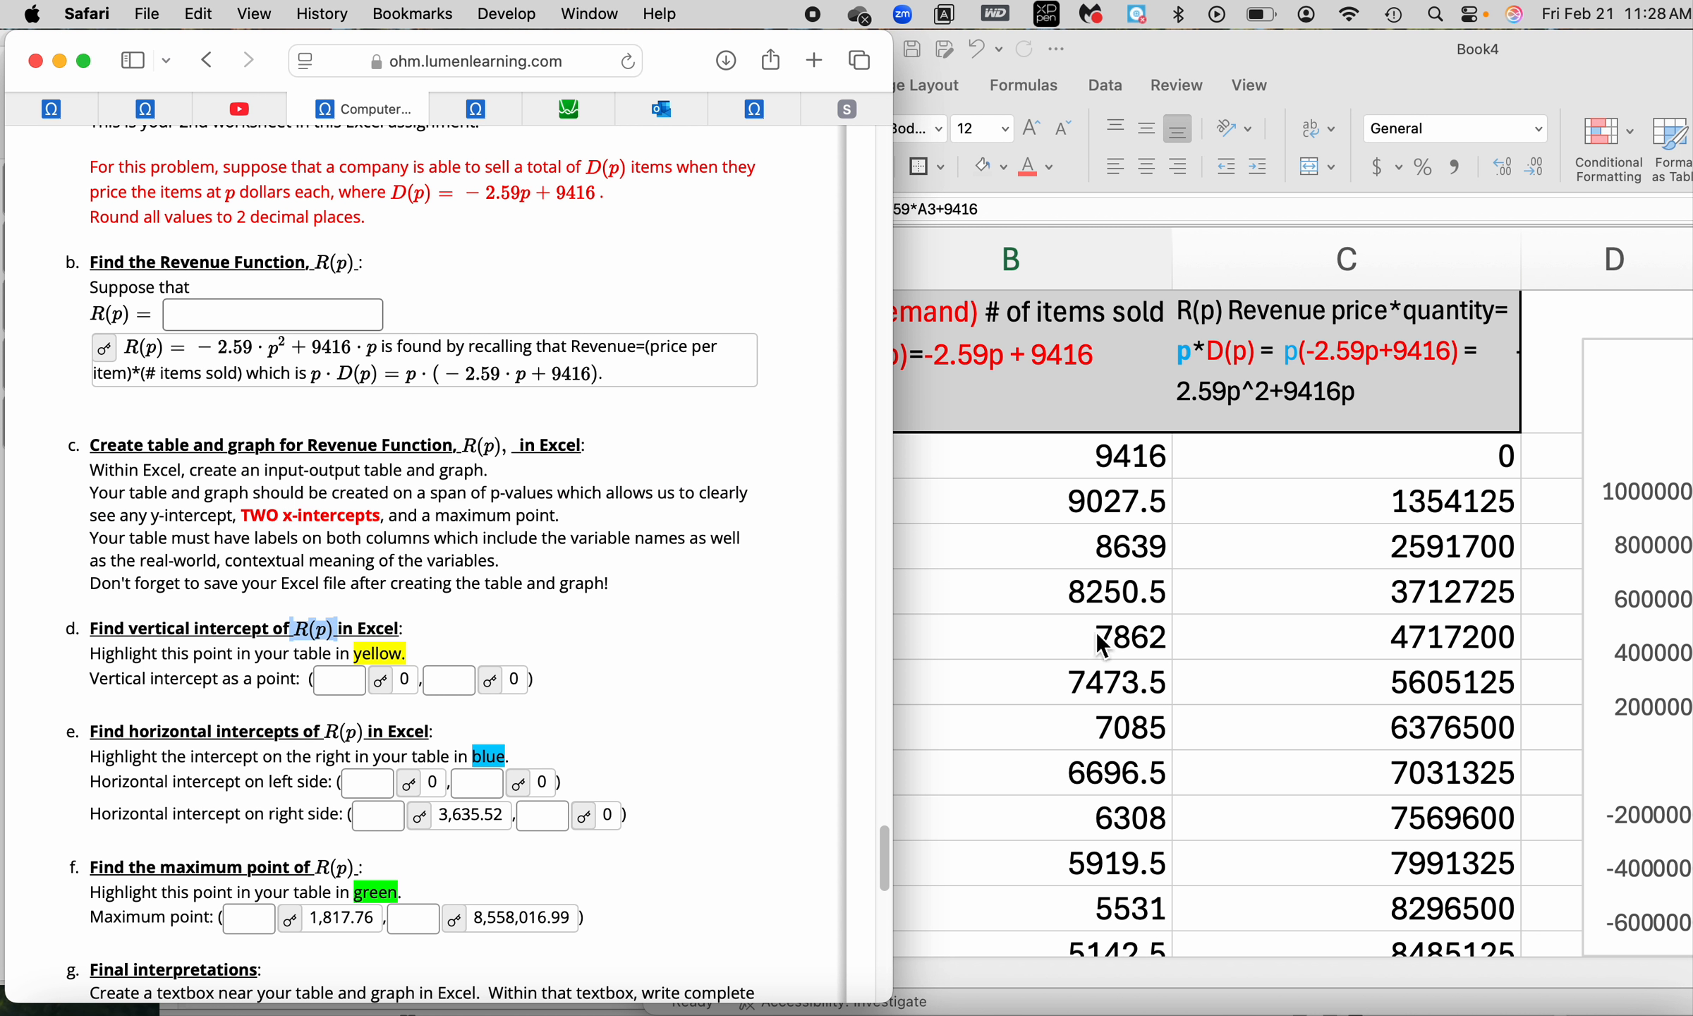
click(1019, 602)
click(836, 471)
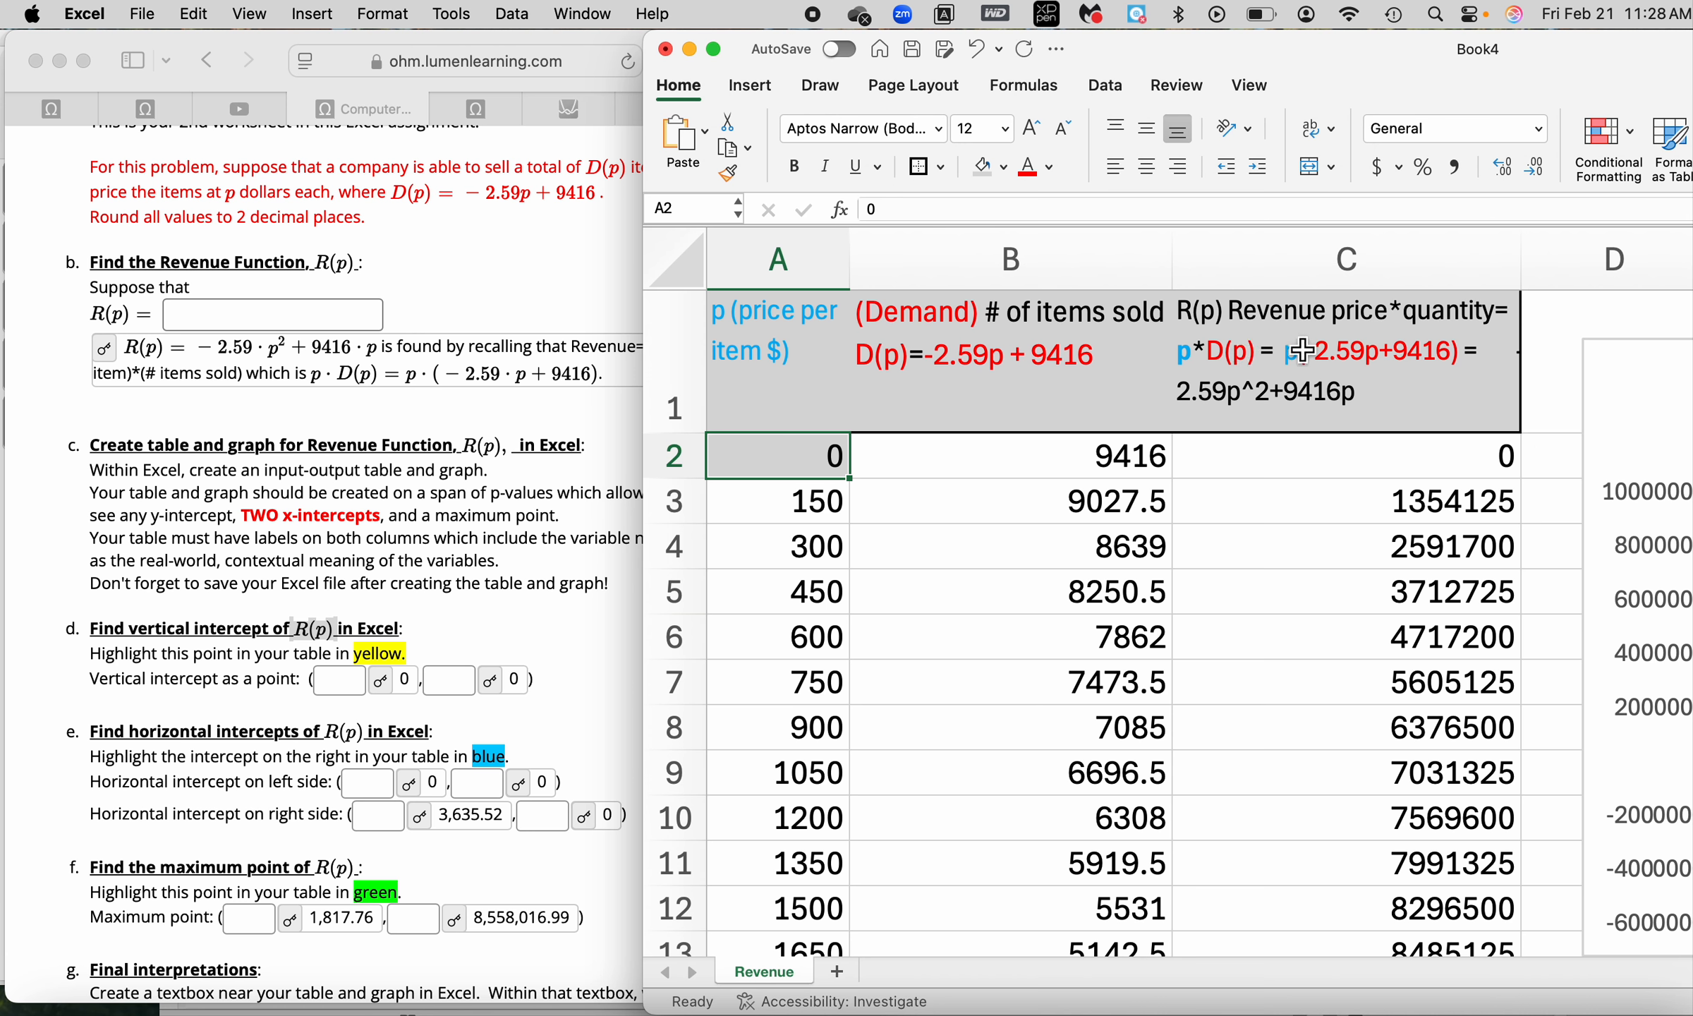
click(1004, 168)
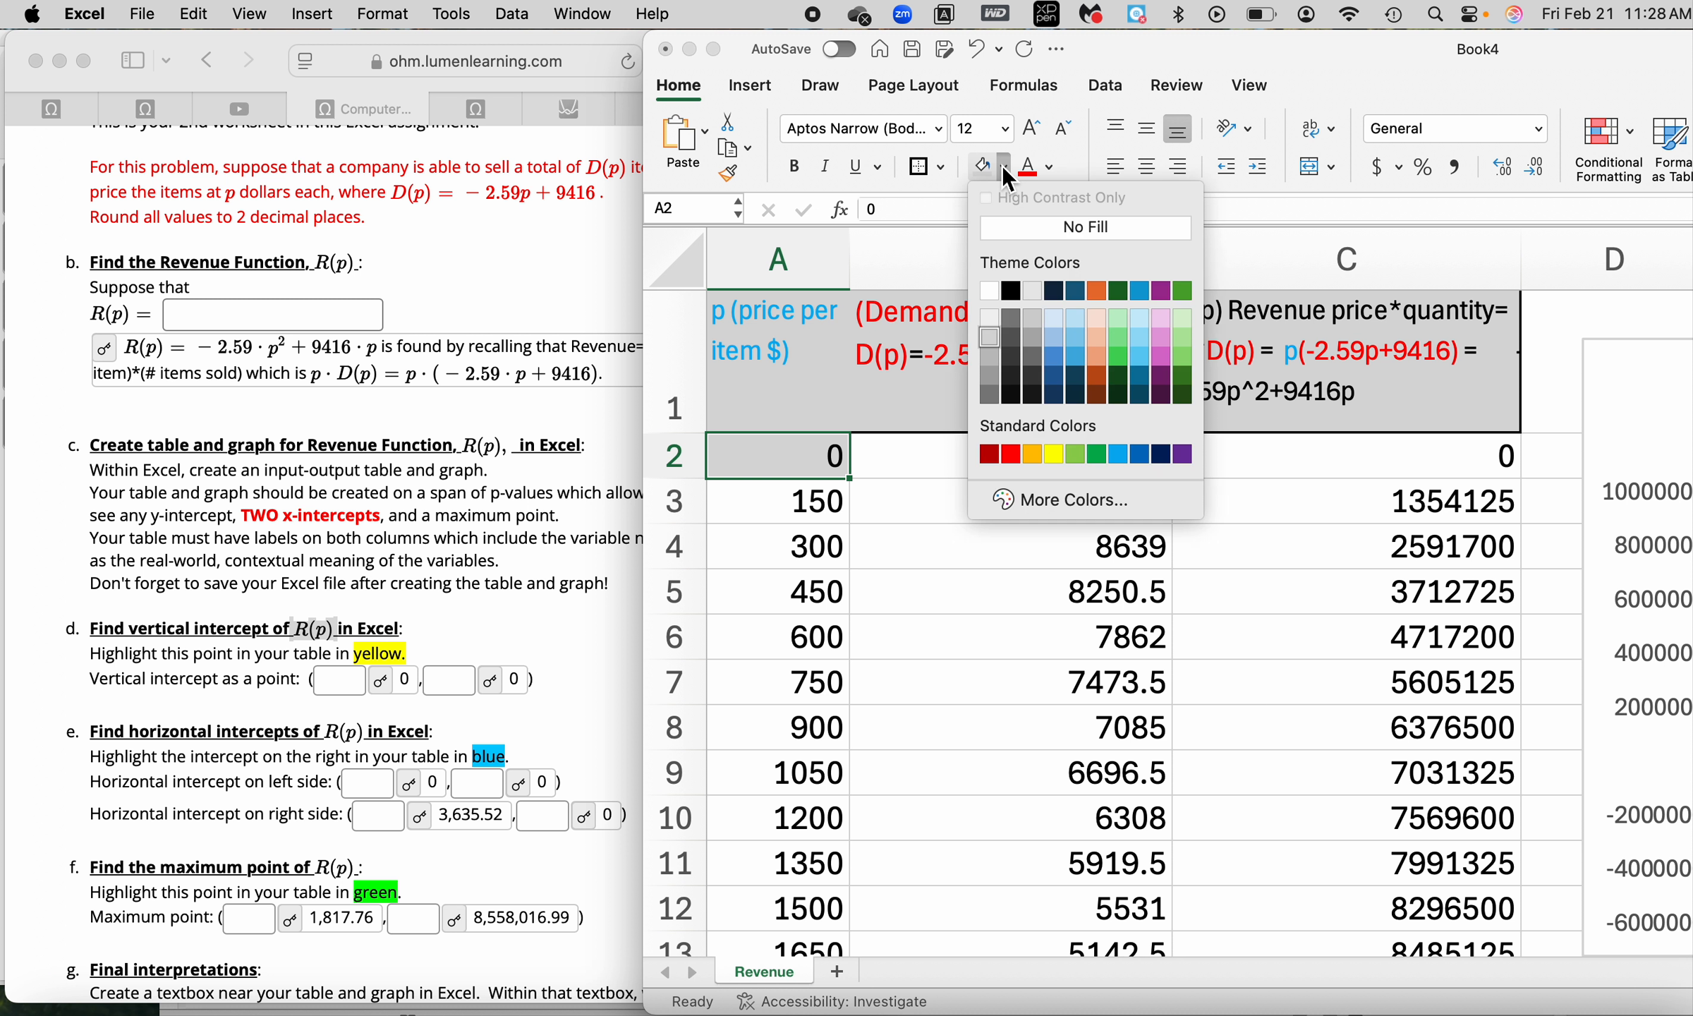
click(1168, 320)
click(1505, 458)
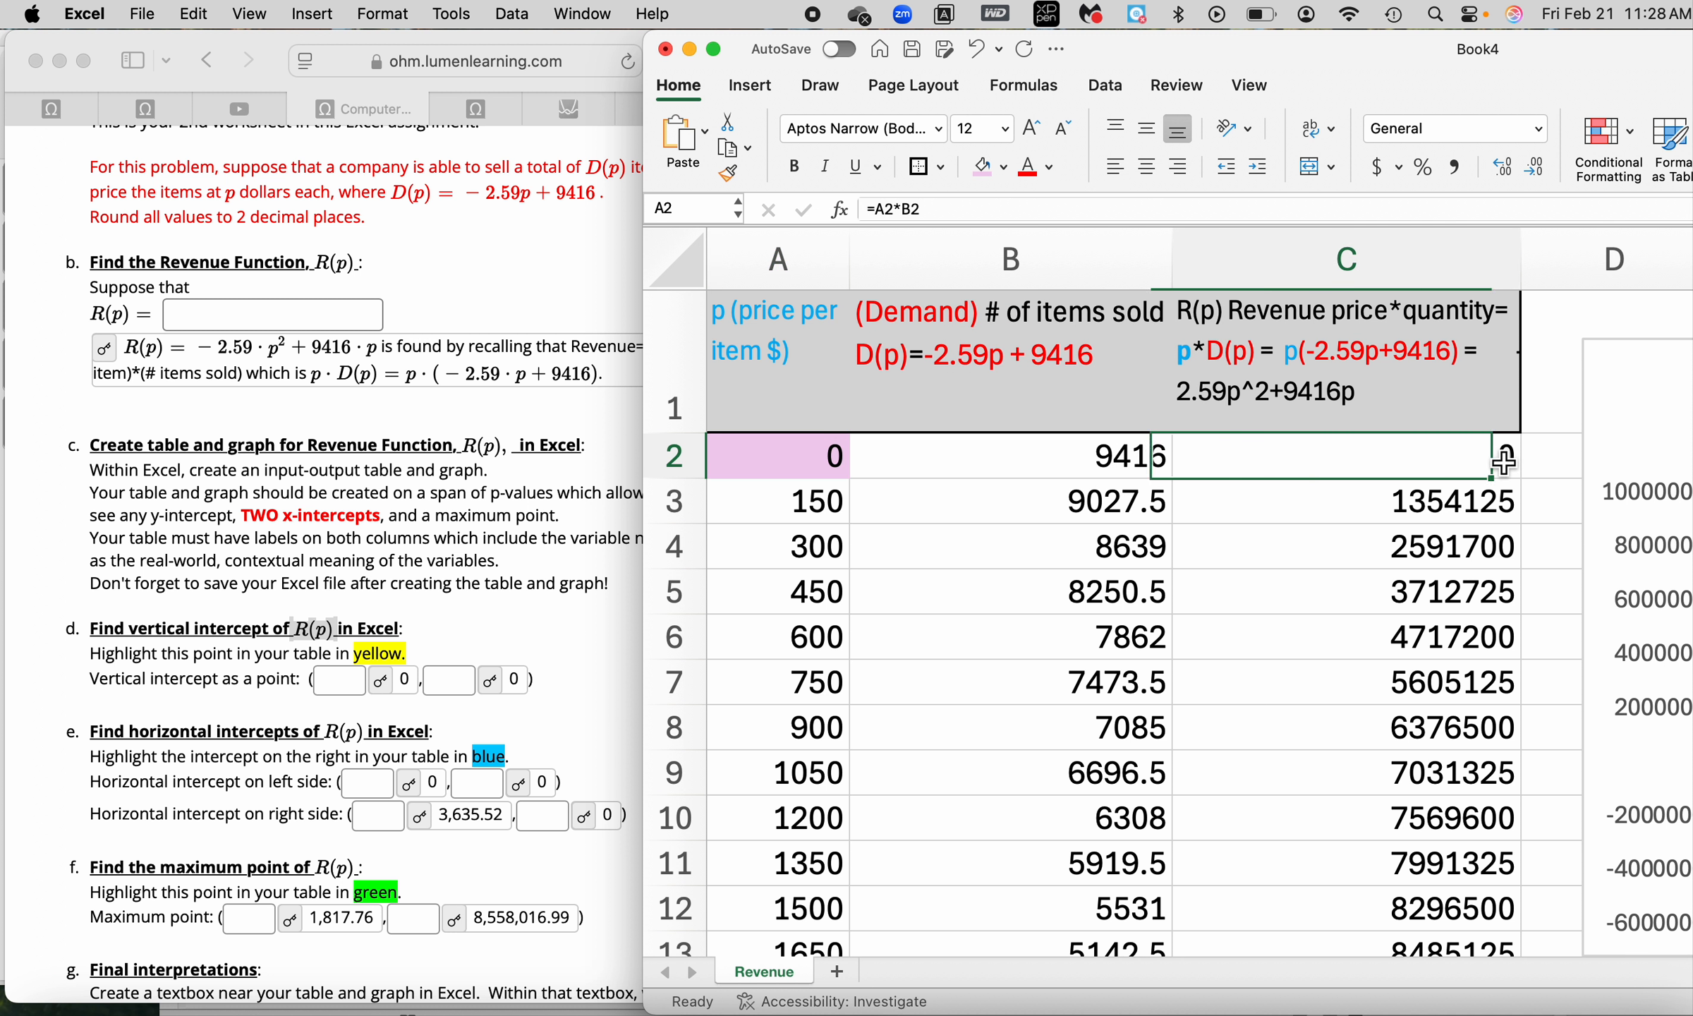
click(982, 168)
click(783, 474)
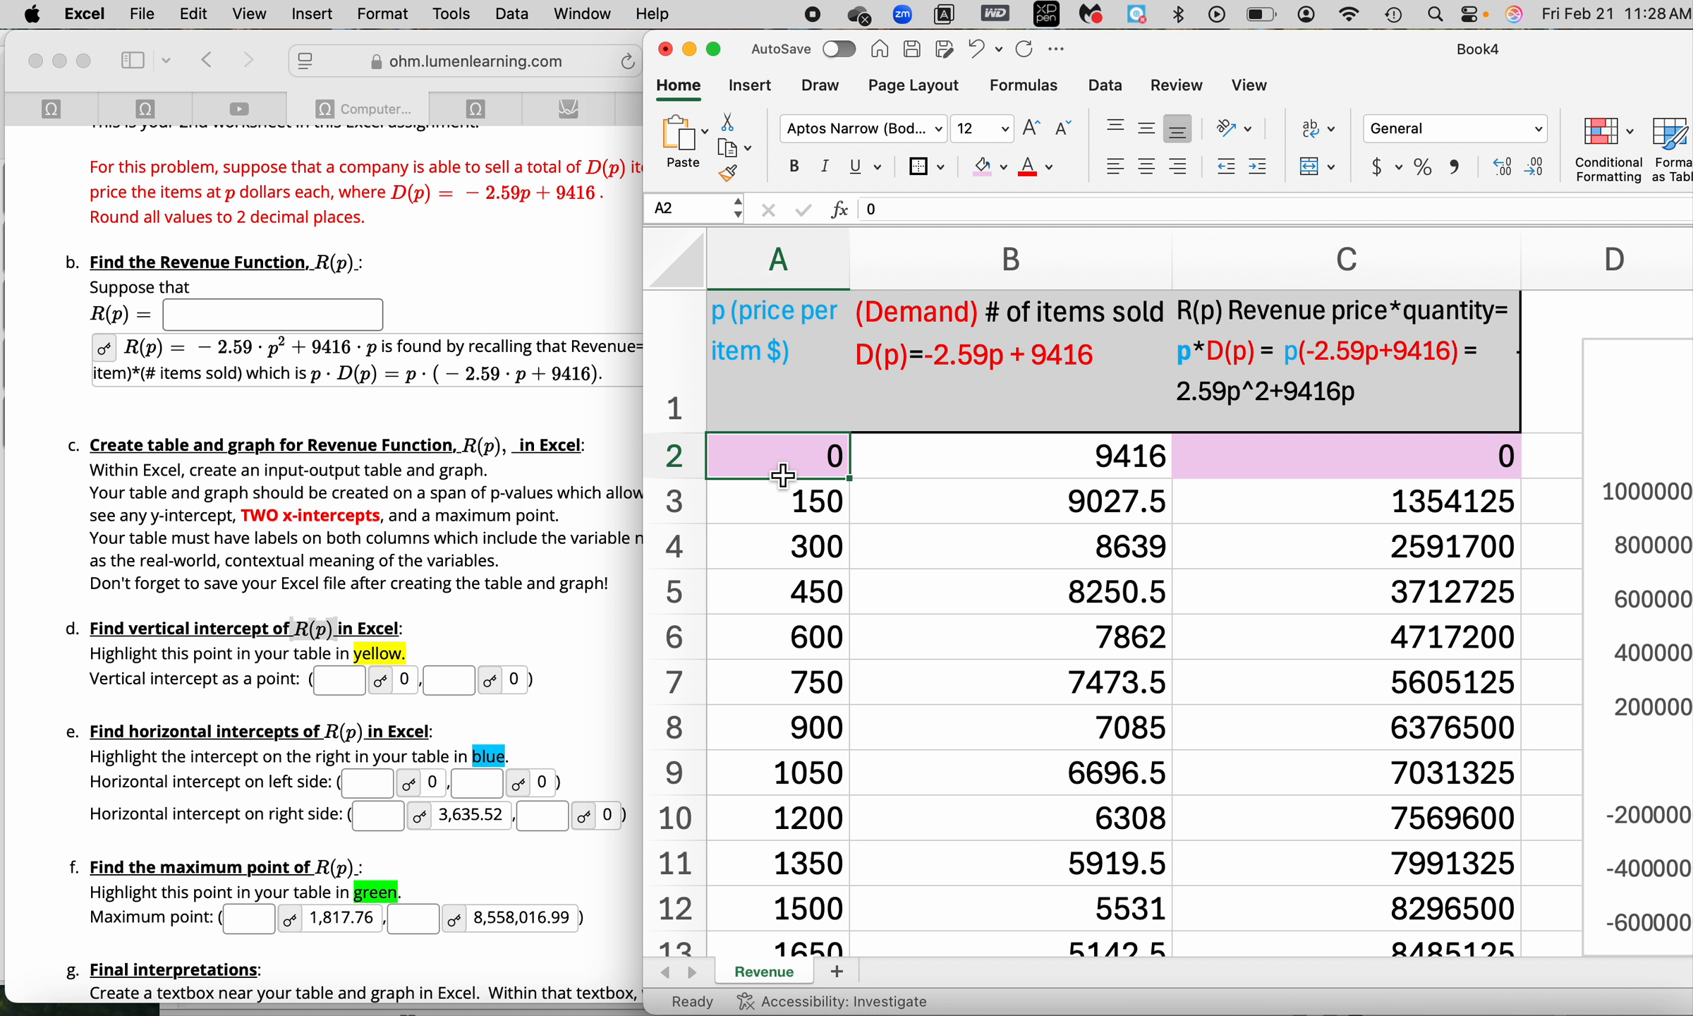
click(1498, 458)
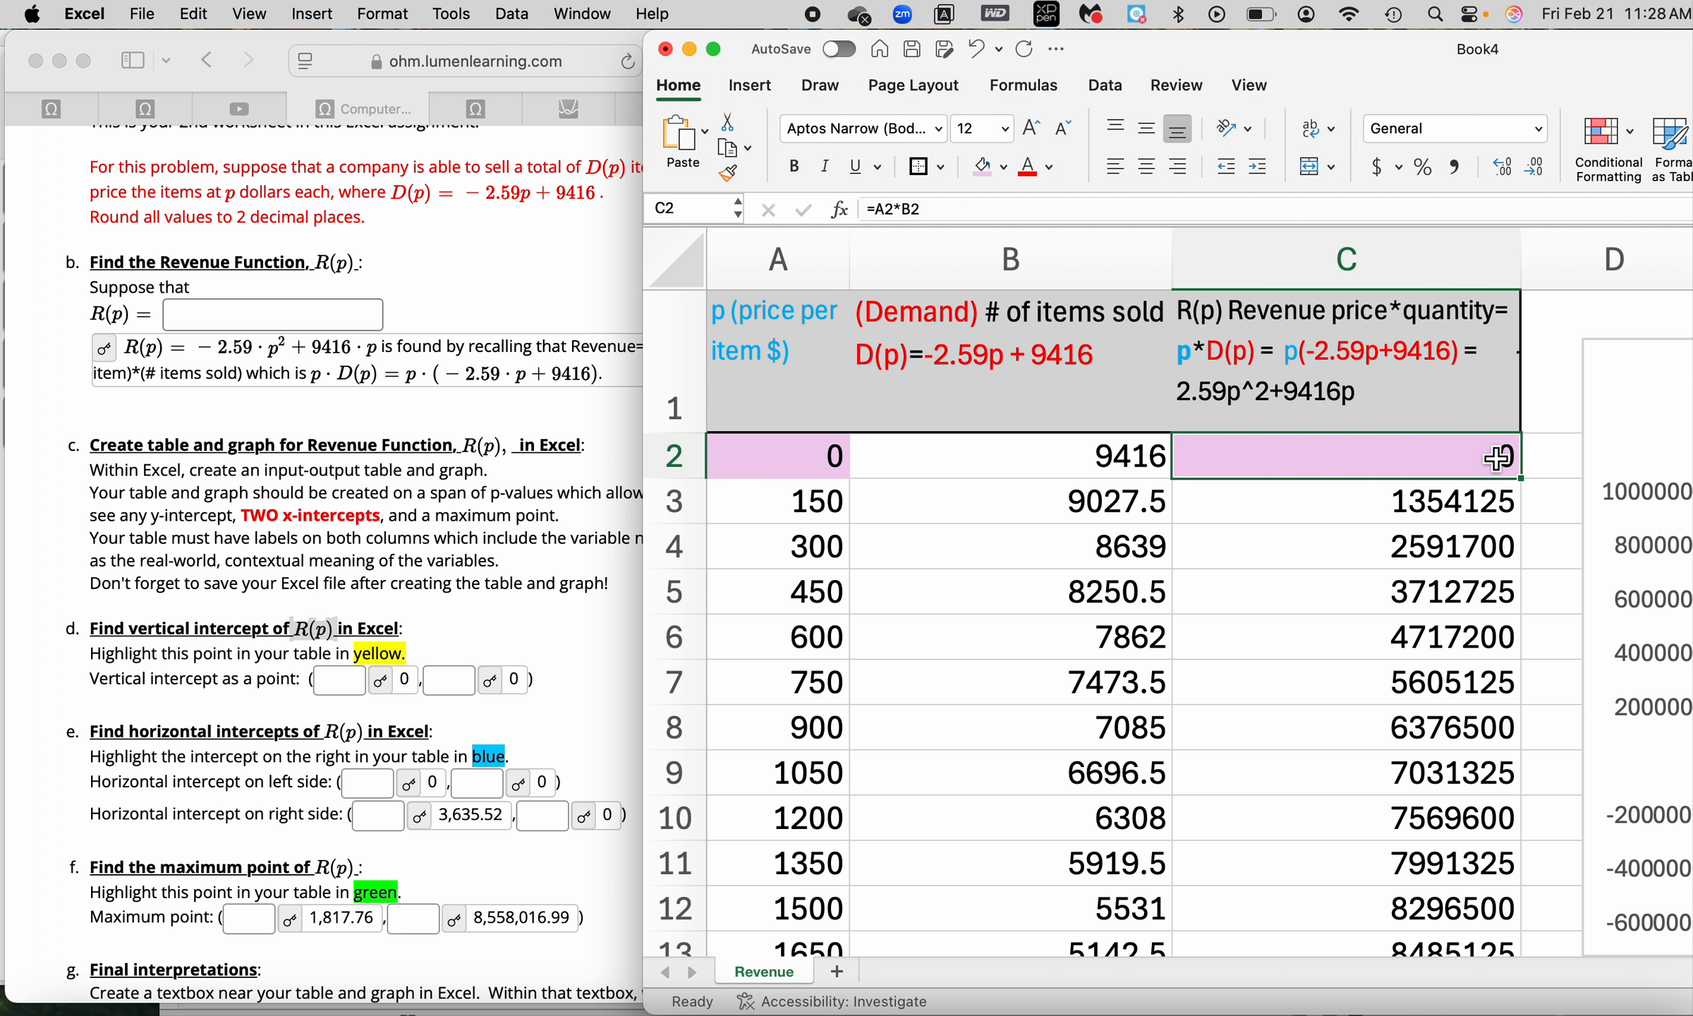
Bring the chart into view to check its left horizontal intercept for part e, and move it back beside column C.
scroll(424, 828, down, 5)
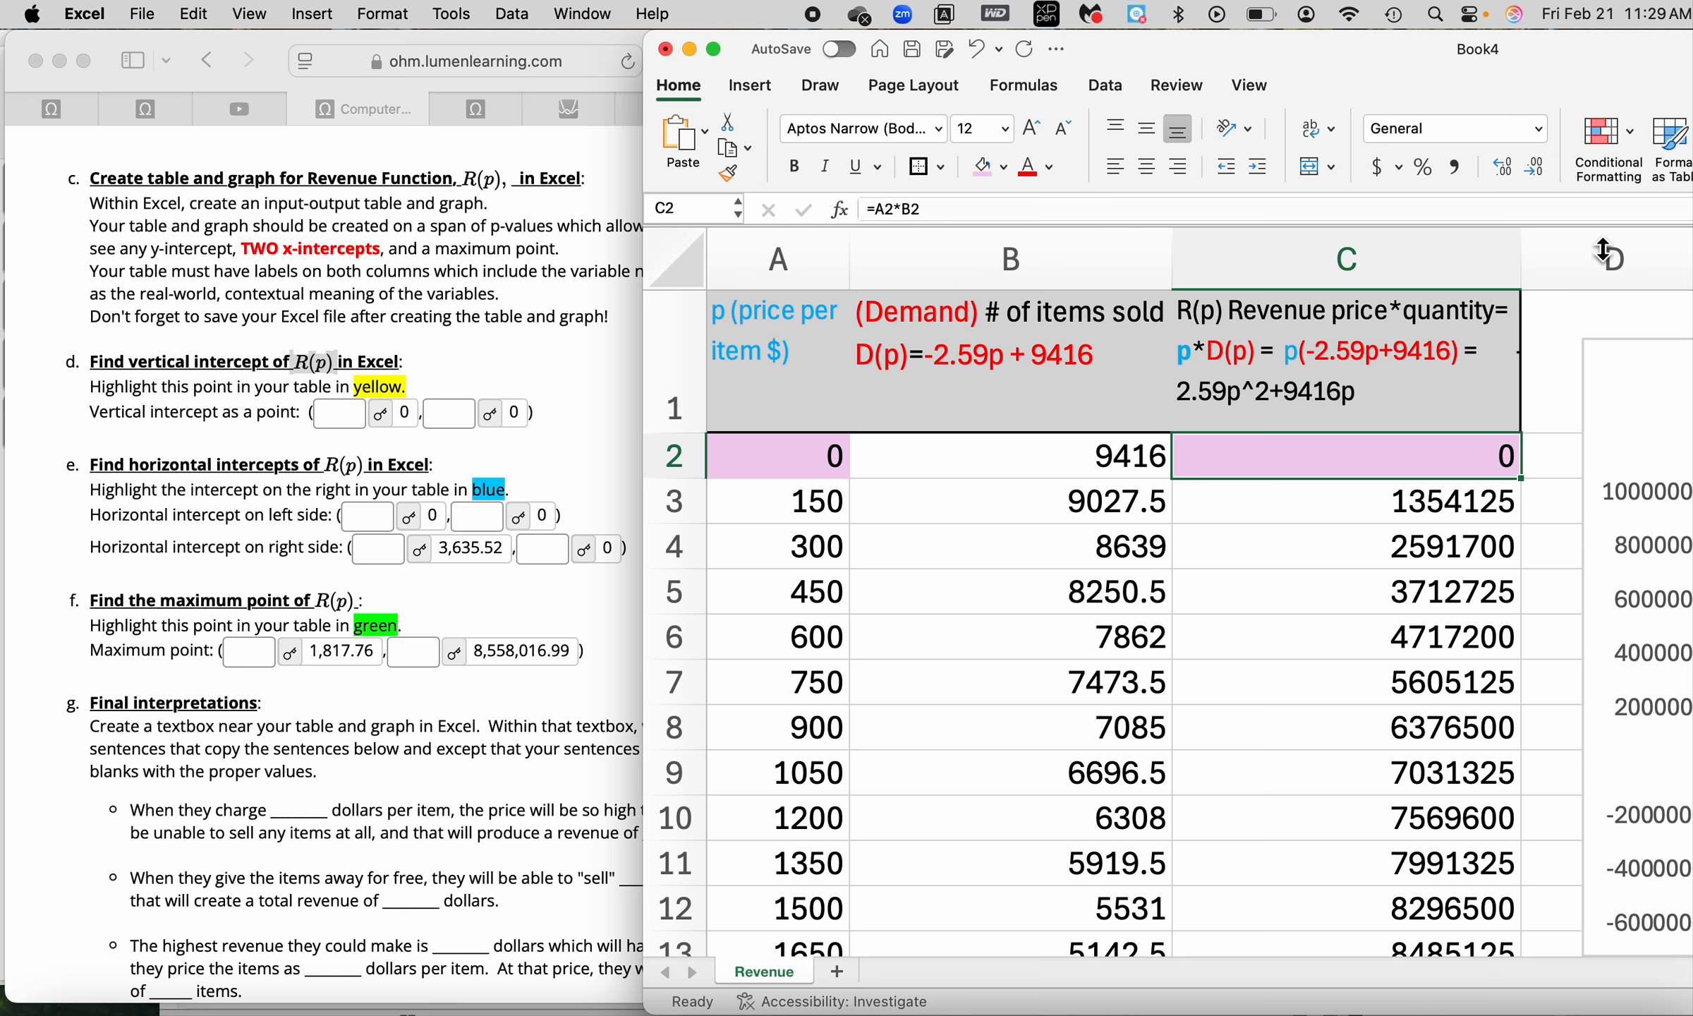
drag(1653, 391, 884, 376)
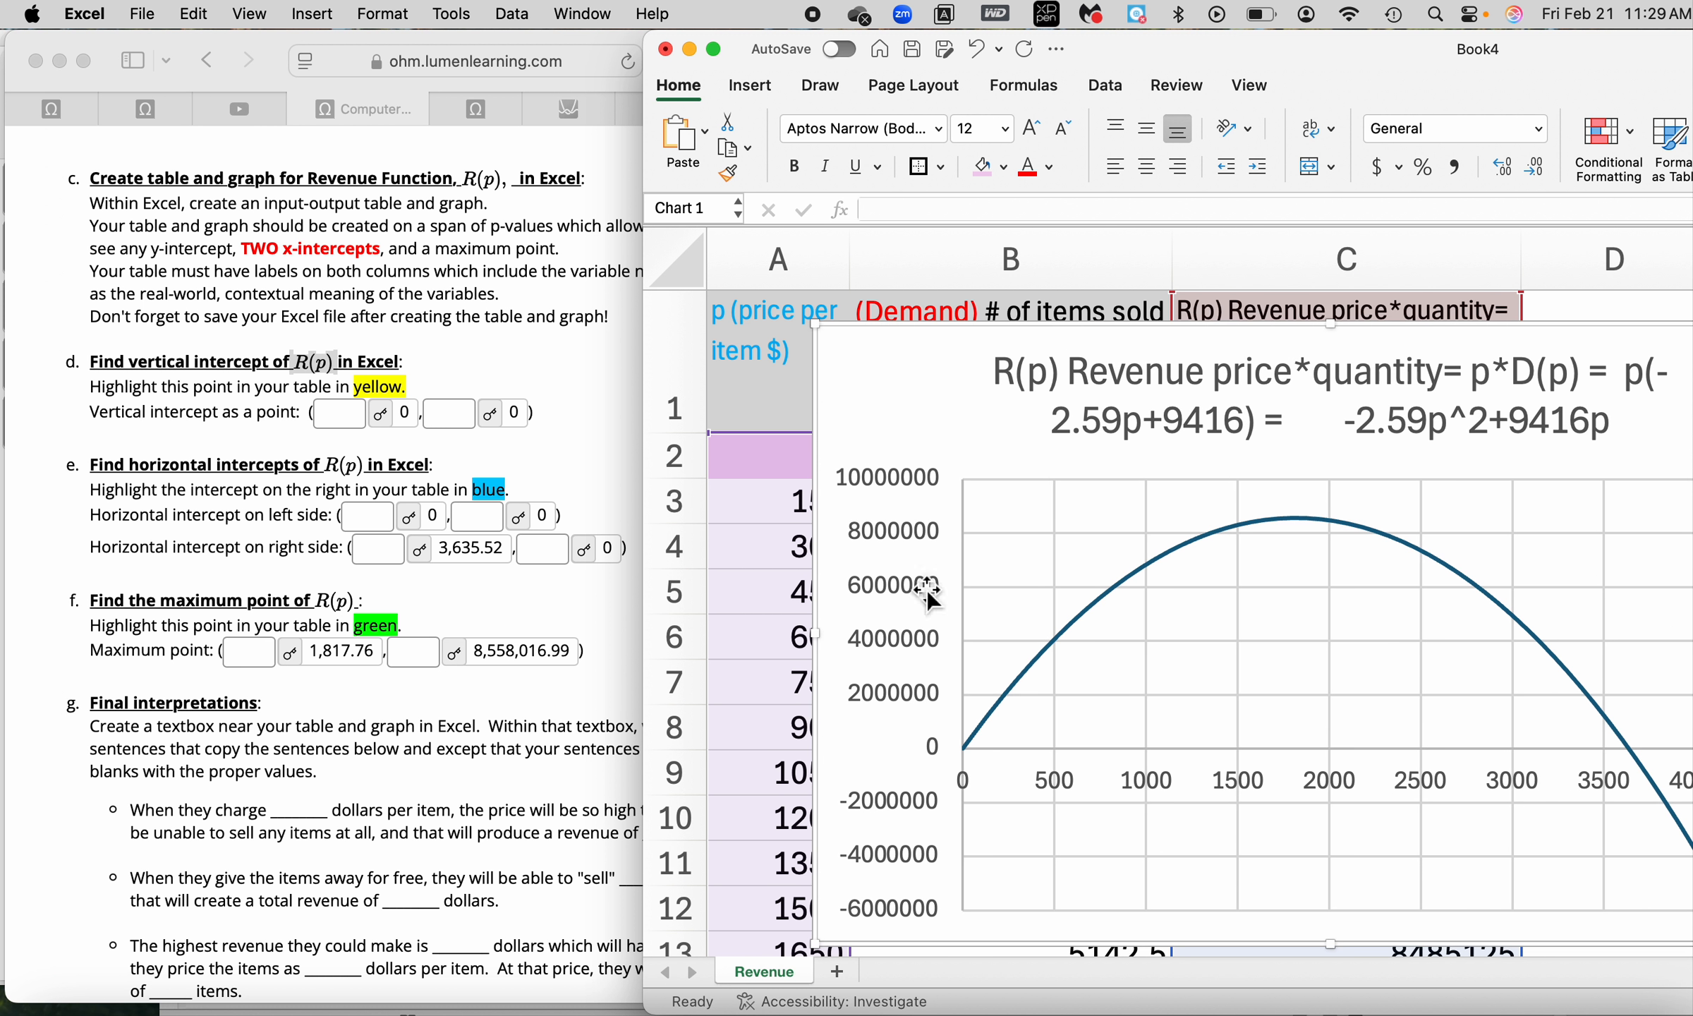
click(966, 750)
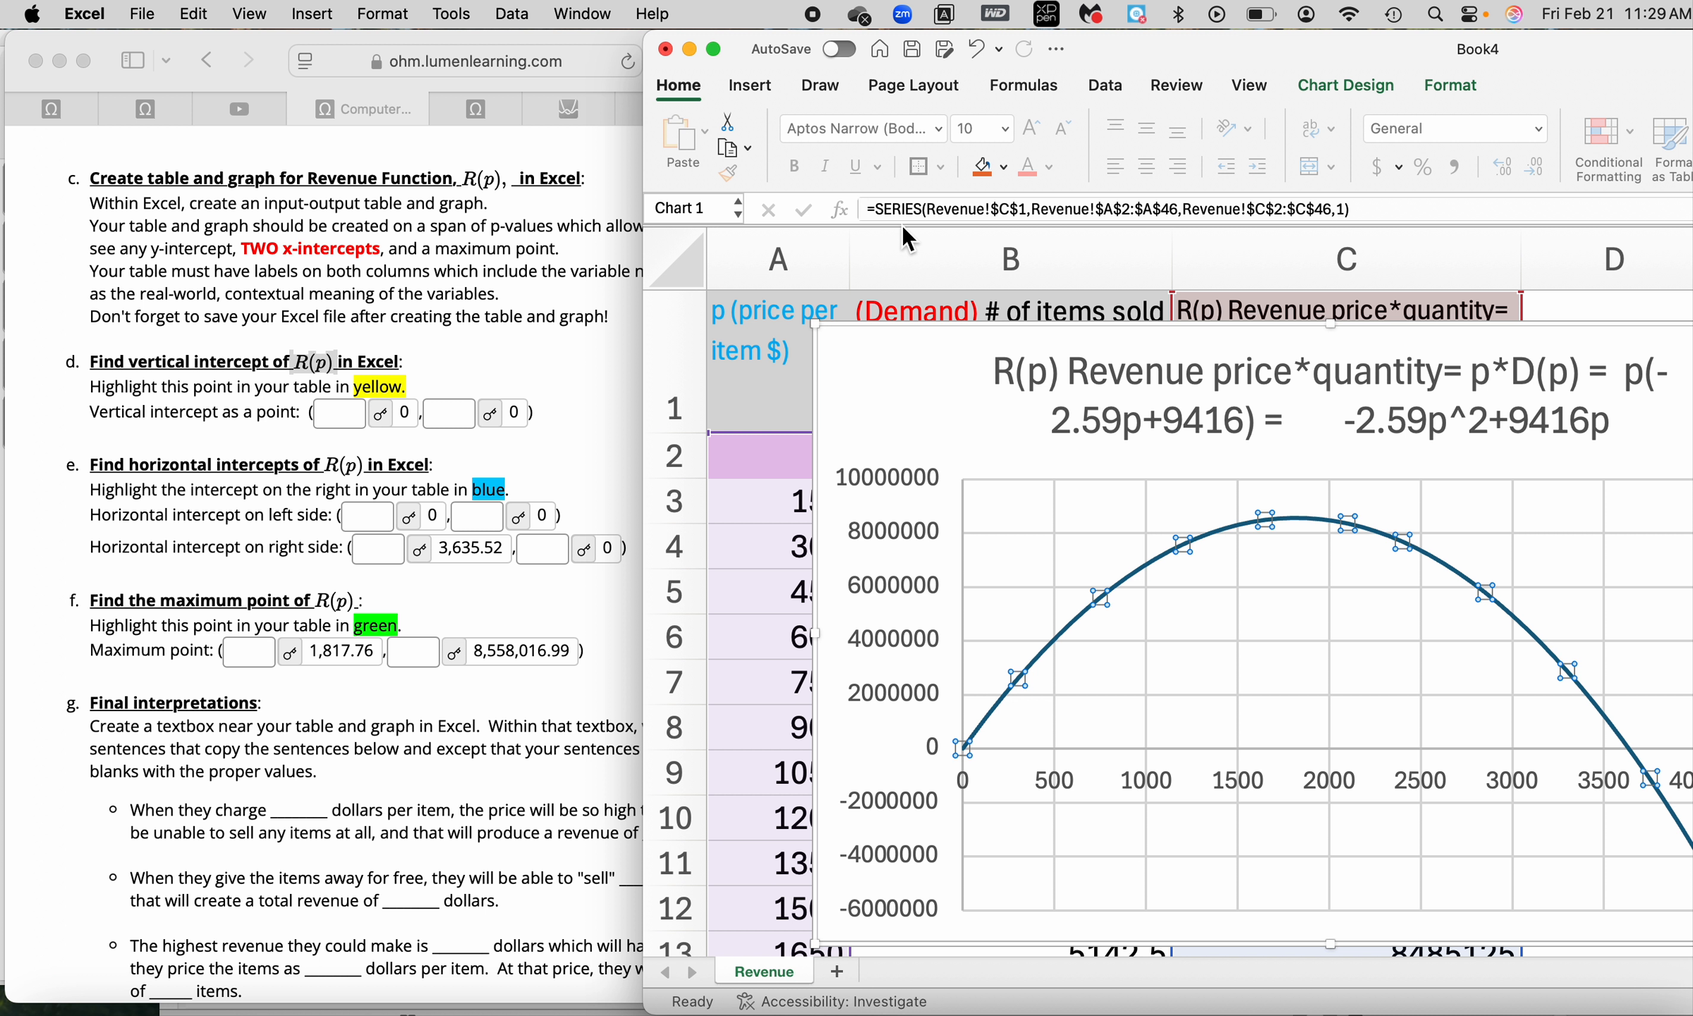
click(435, 515)
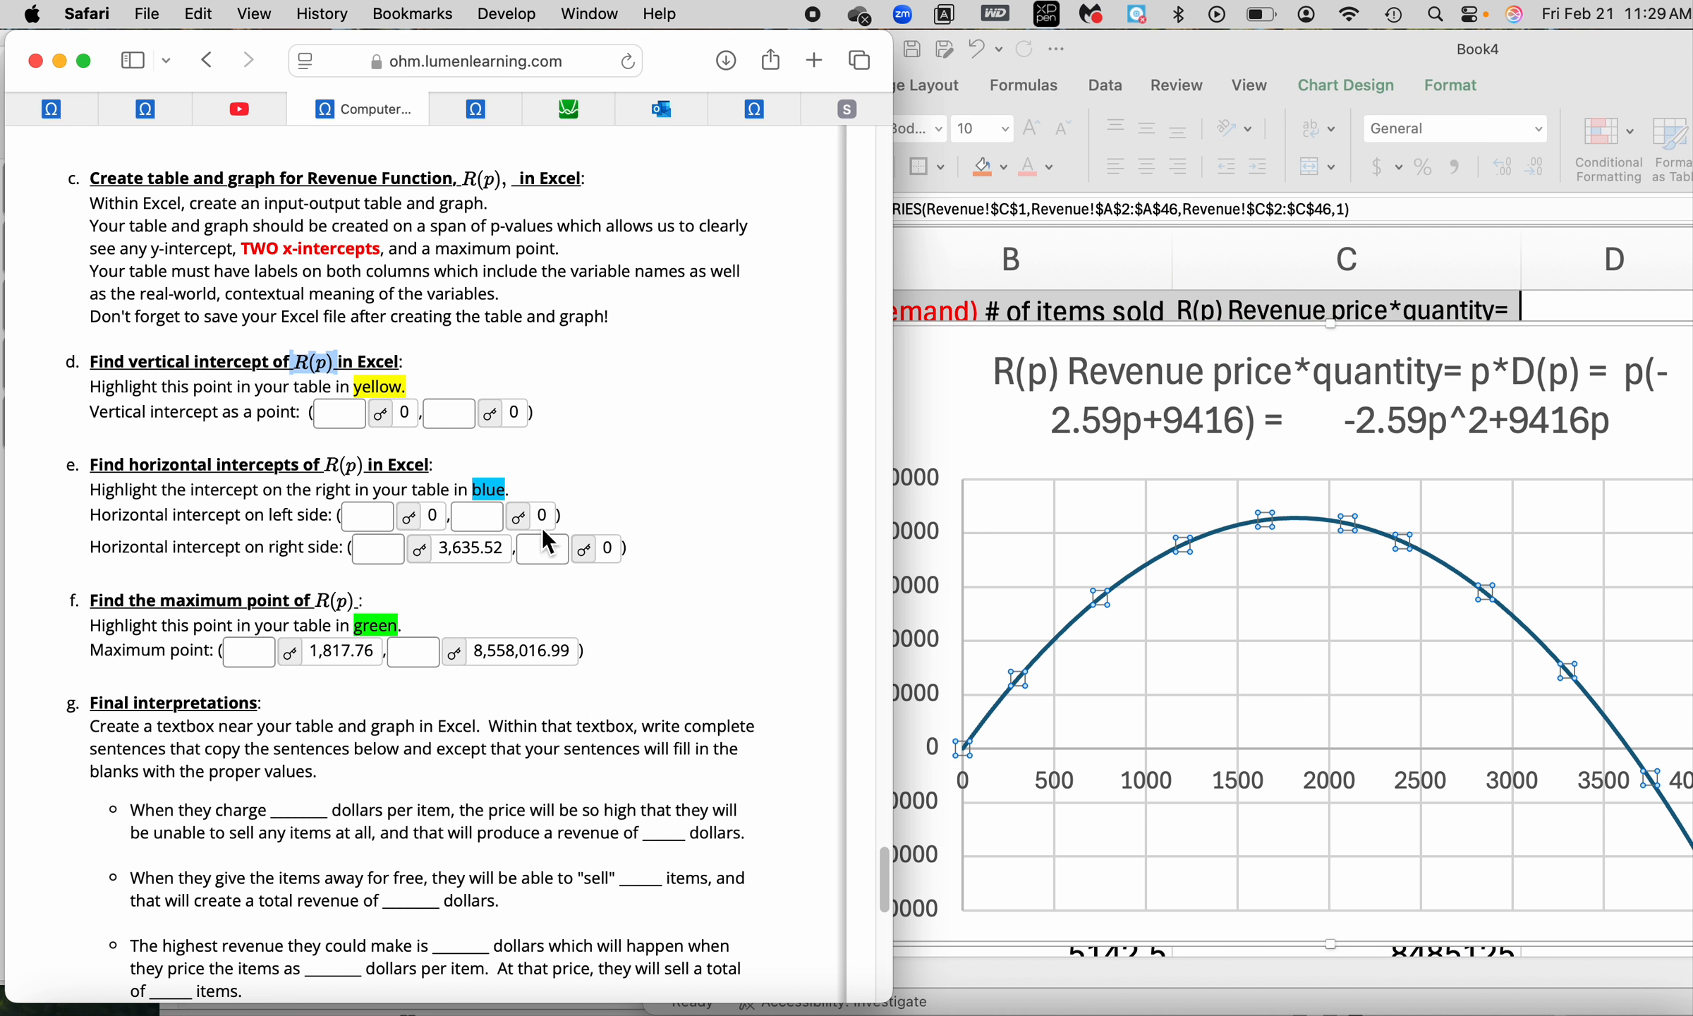
drag(435, 516, 449, 515)
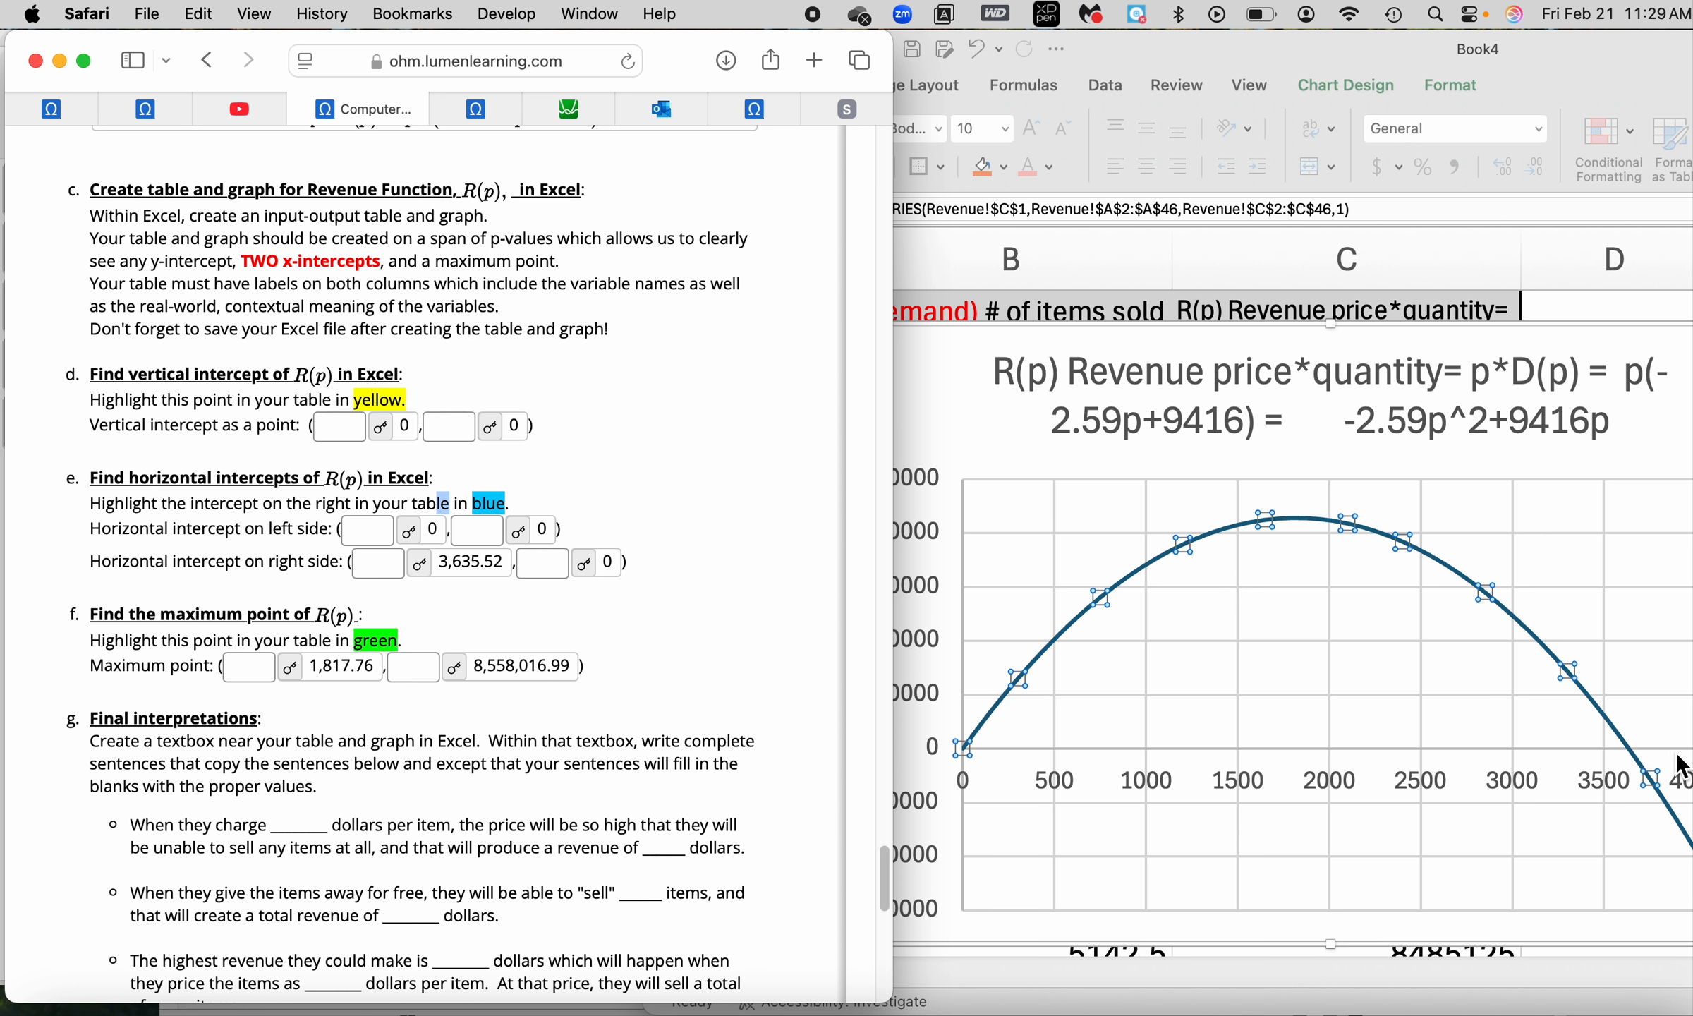
click(998, 337)
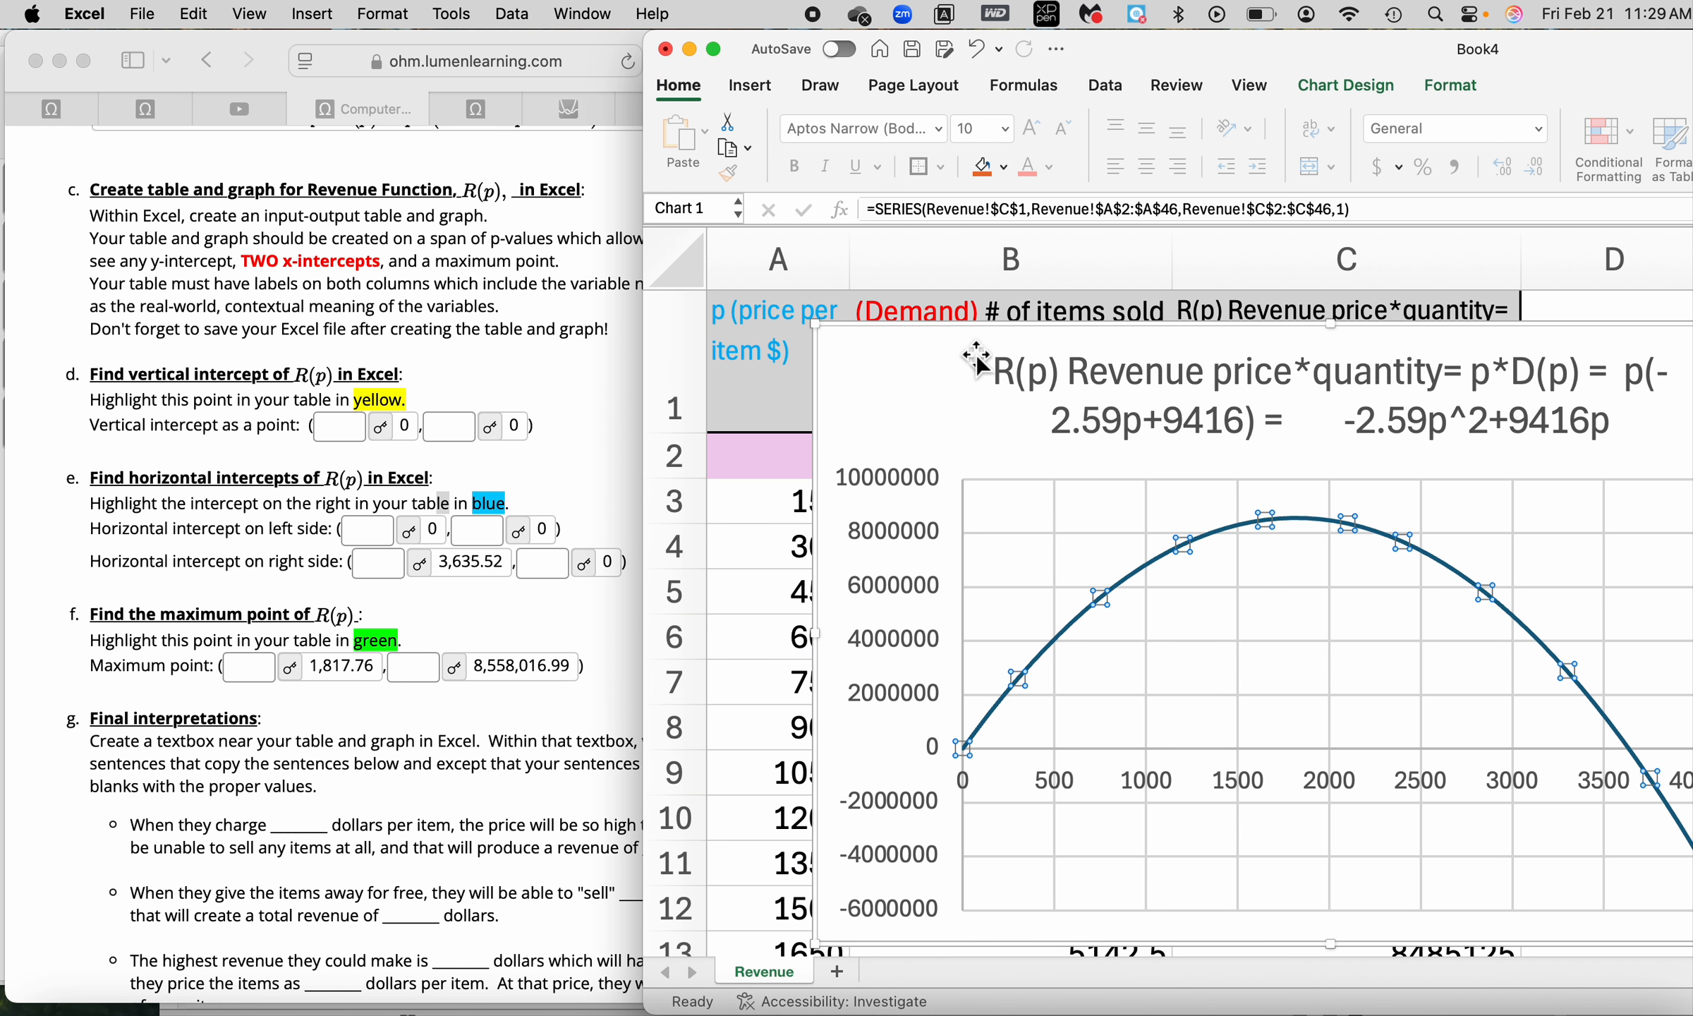
drag(997, 337, 1680, 310)
Search down the price column for where revenue changes from positive to negative, selecting the neighbouring prices A26:A27.
scroll(1087, 570, down, 2)
click(780, 766)
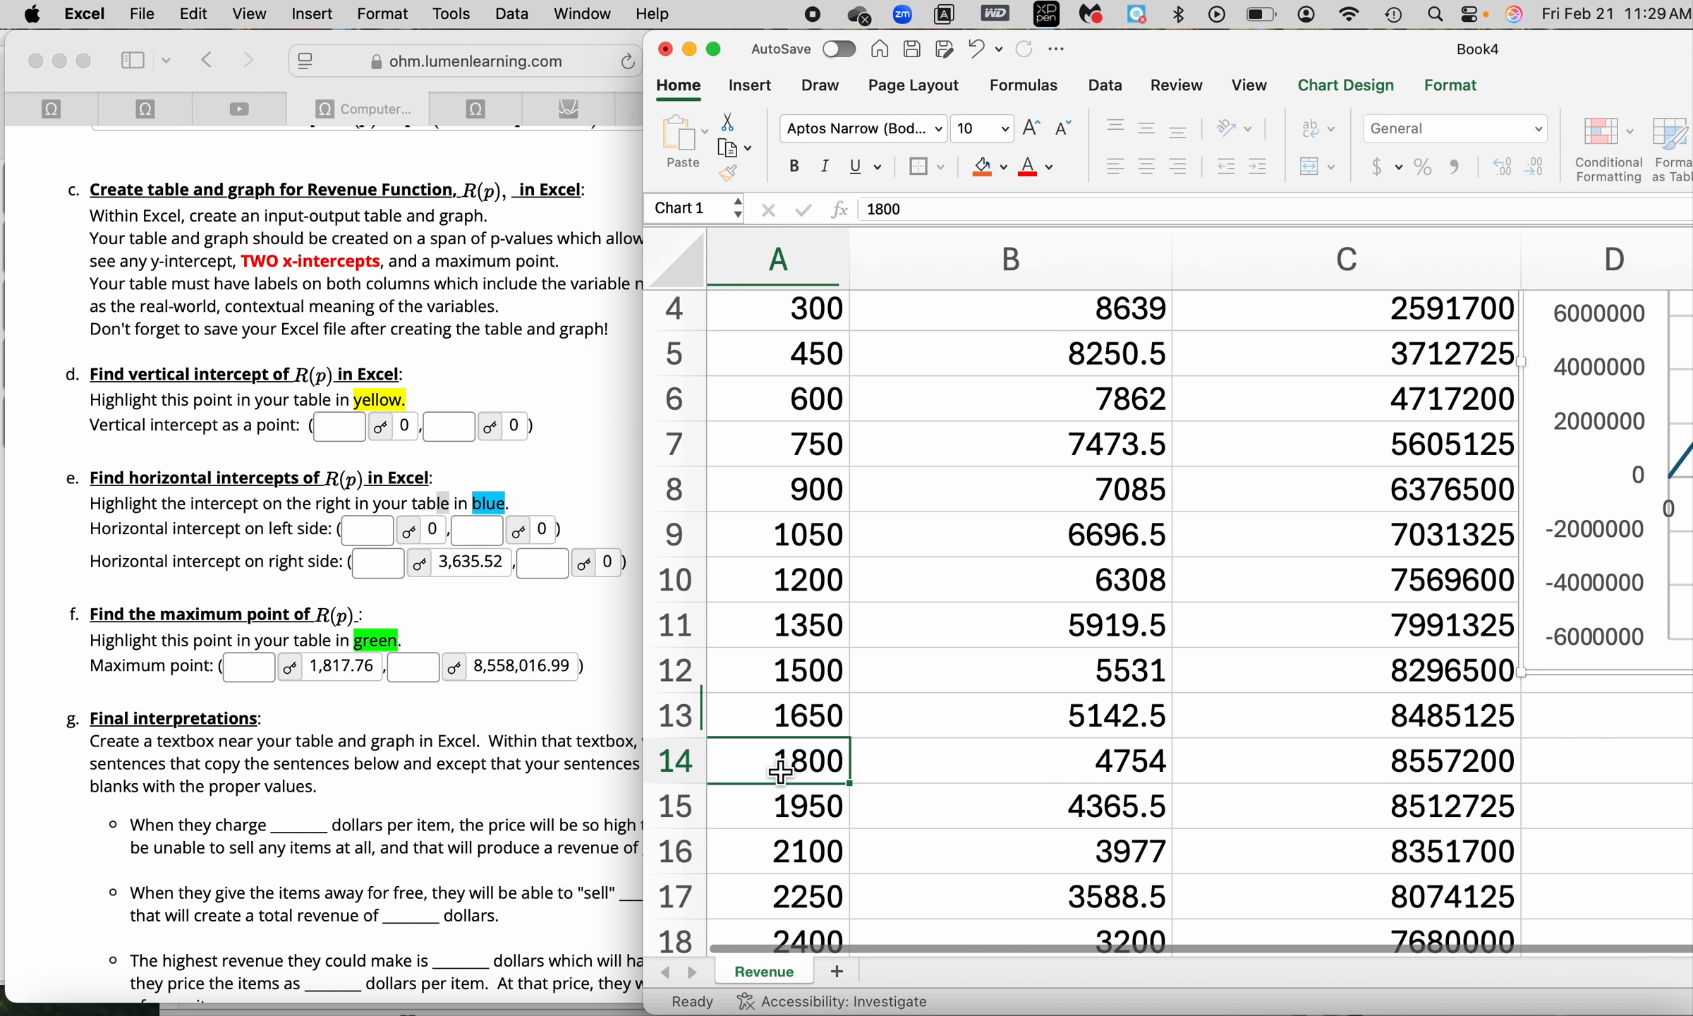
key(Down)
key(Down)
key(Down)
key(Down)
key(Down)
key(Down)
key(Down)
key(Down)
key(Down)
key(Down)
key(Down)
key(Down)
key(Down)
key(Down)
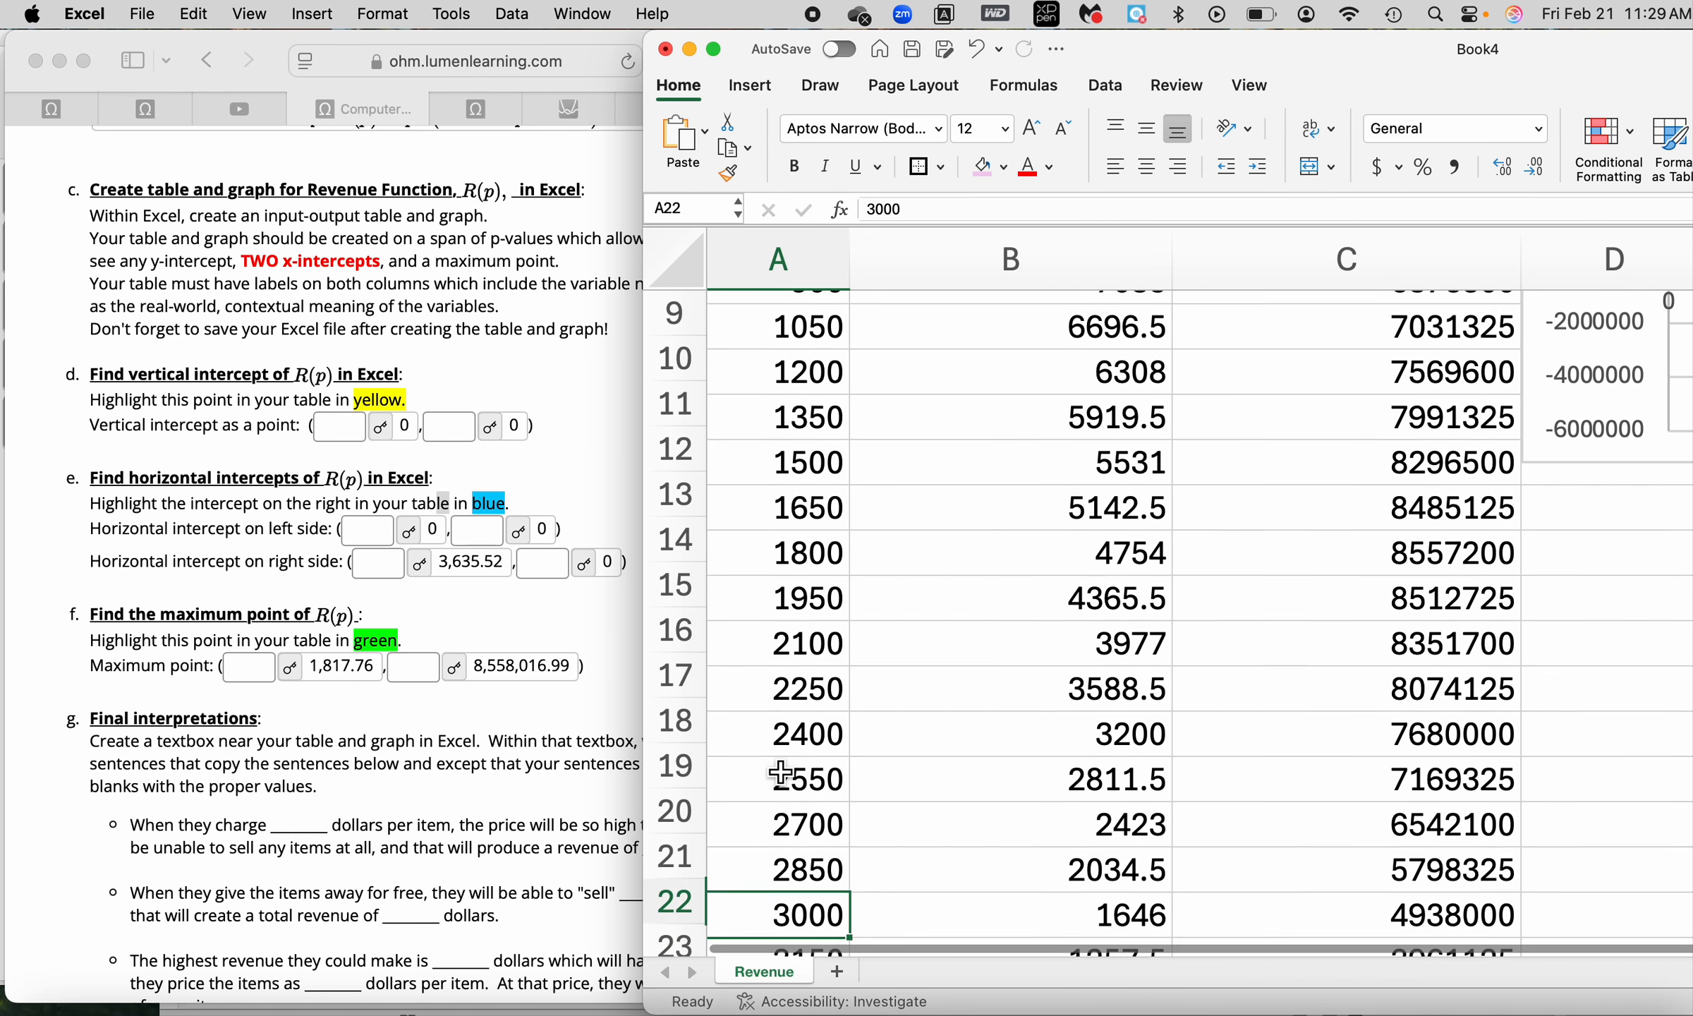
key(Down)
key(Up)
key(Up)
key(Up)
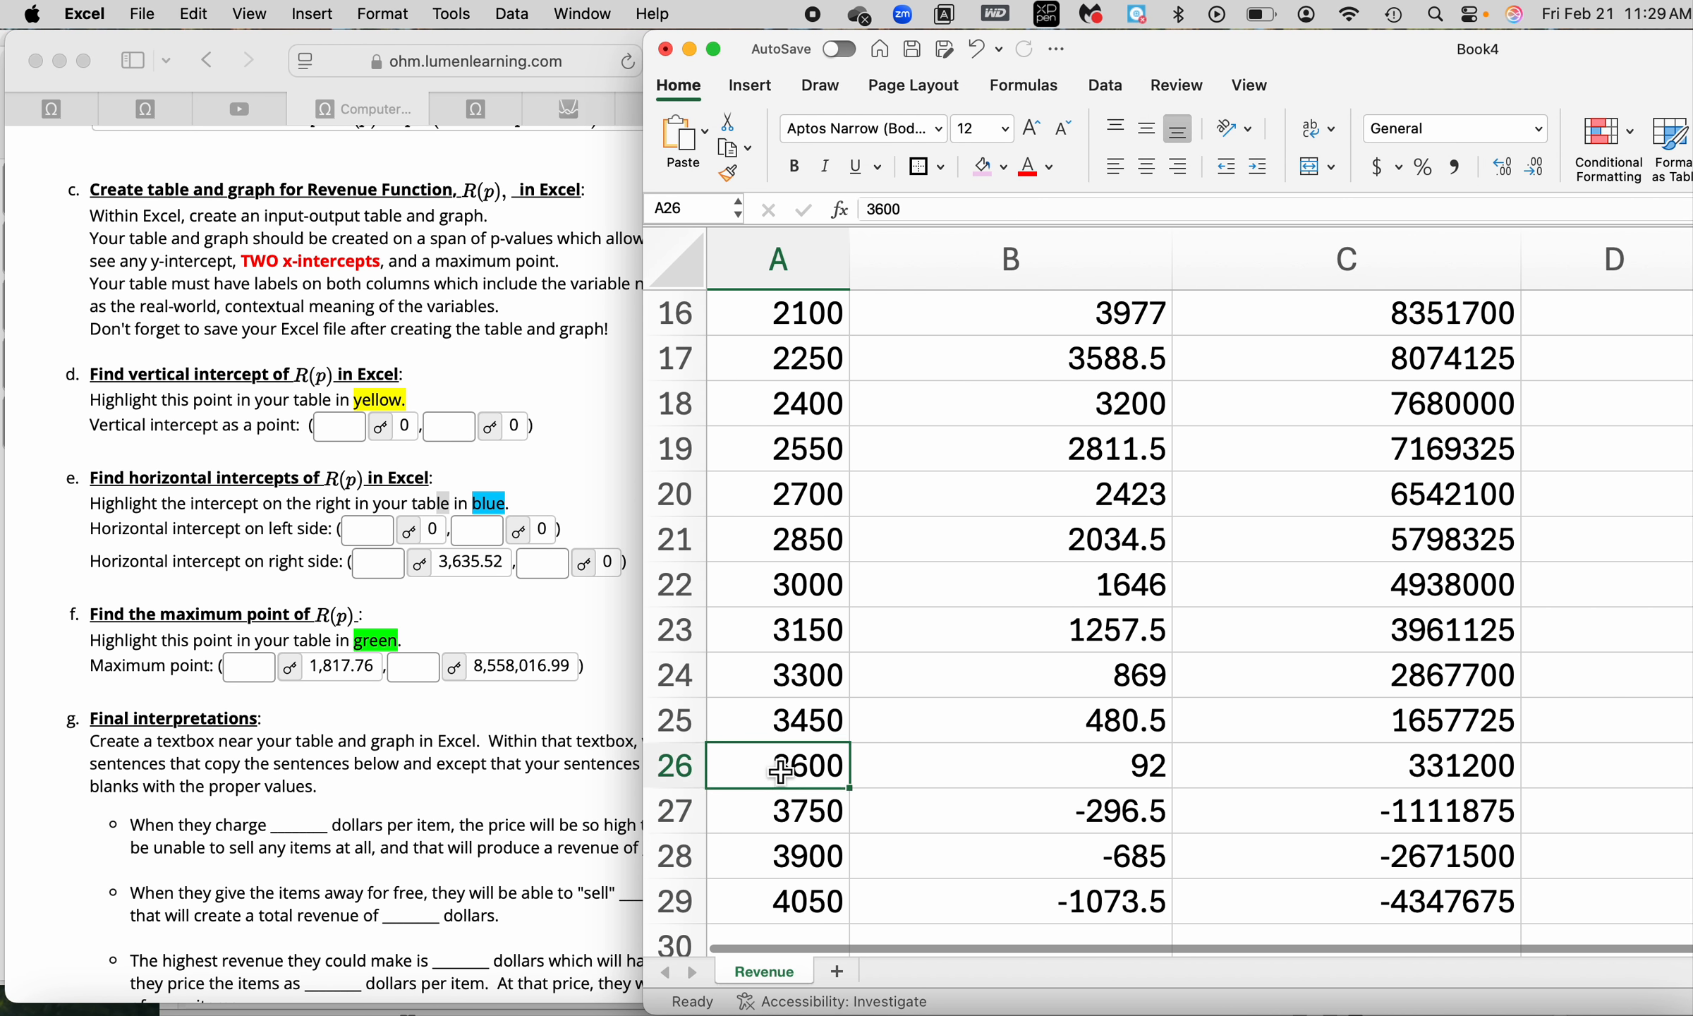
key(Up)
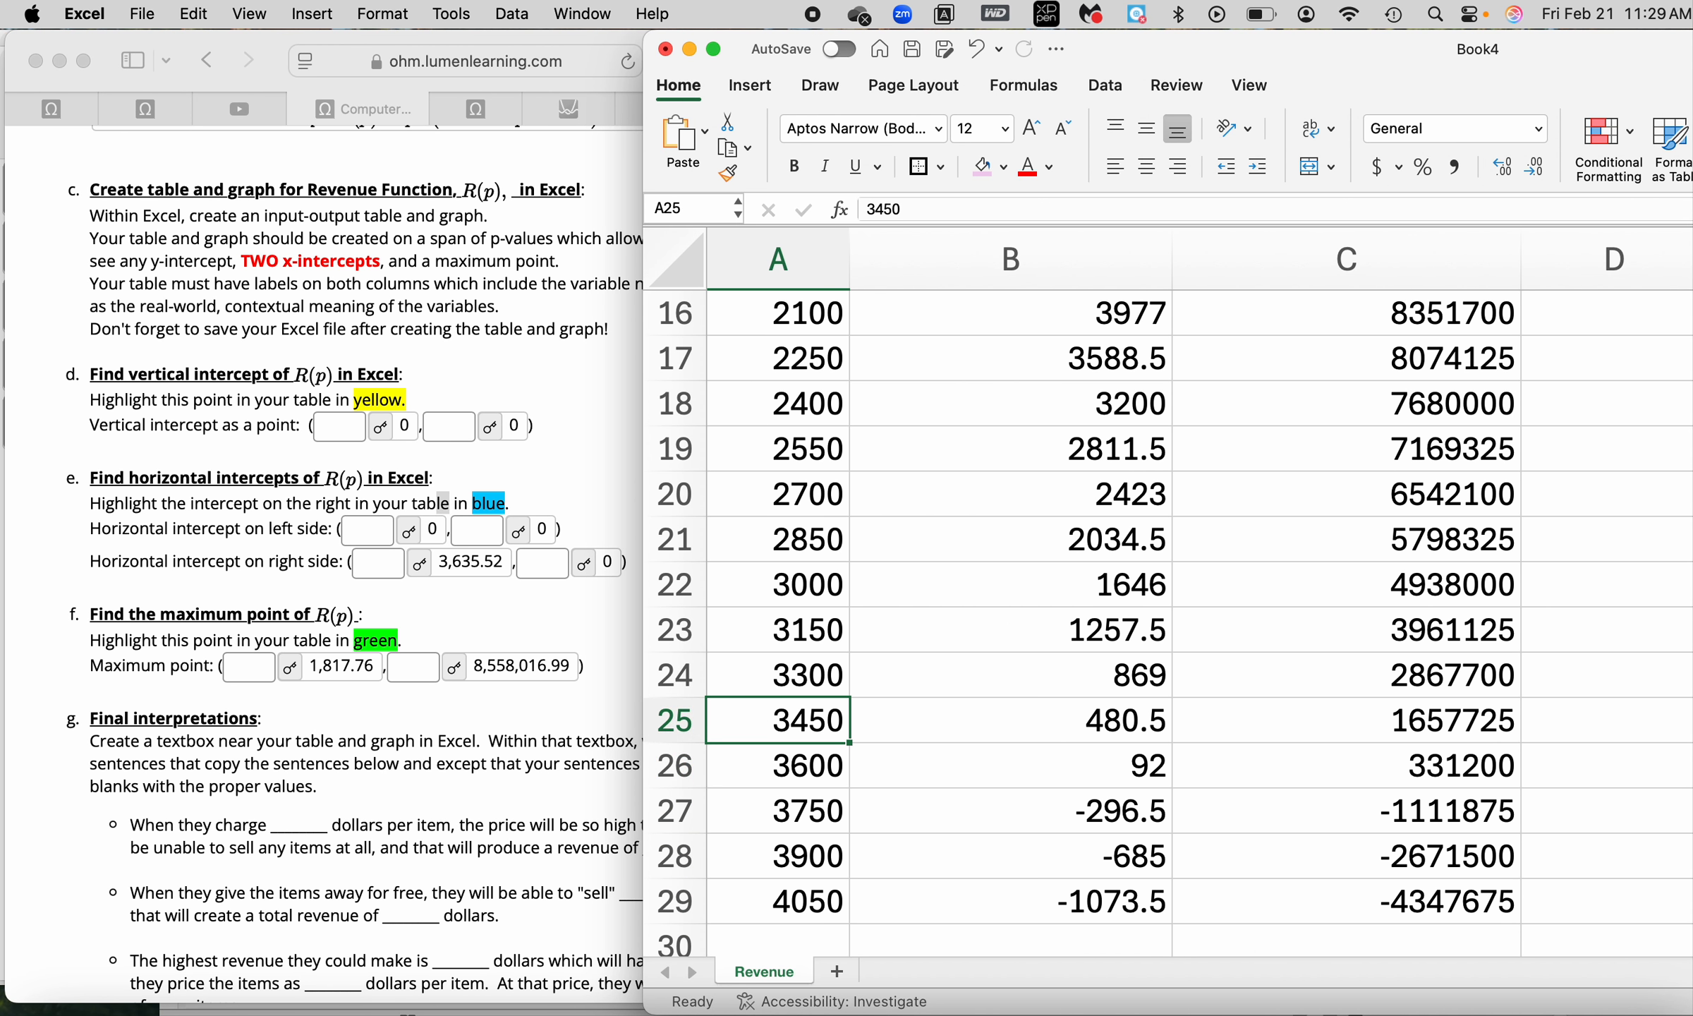
key(Down)
key(shift+Down)
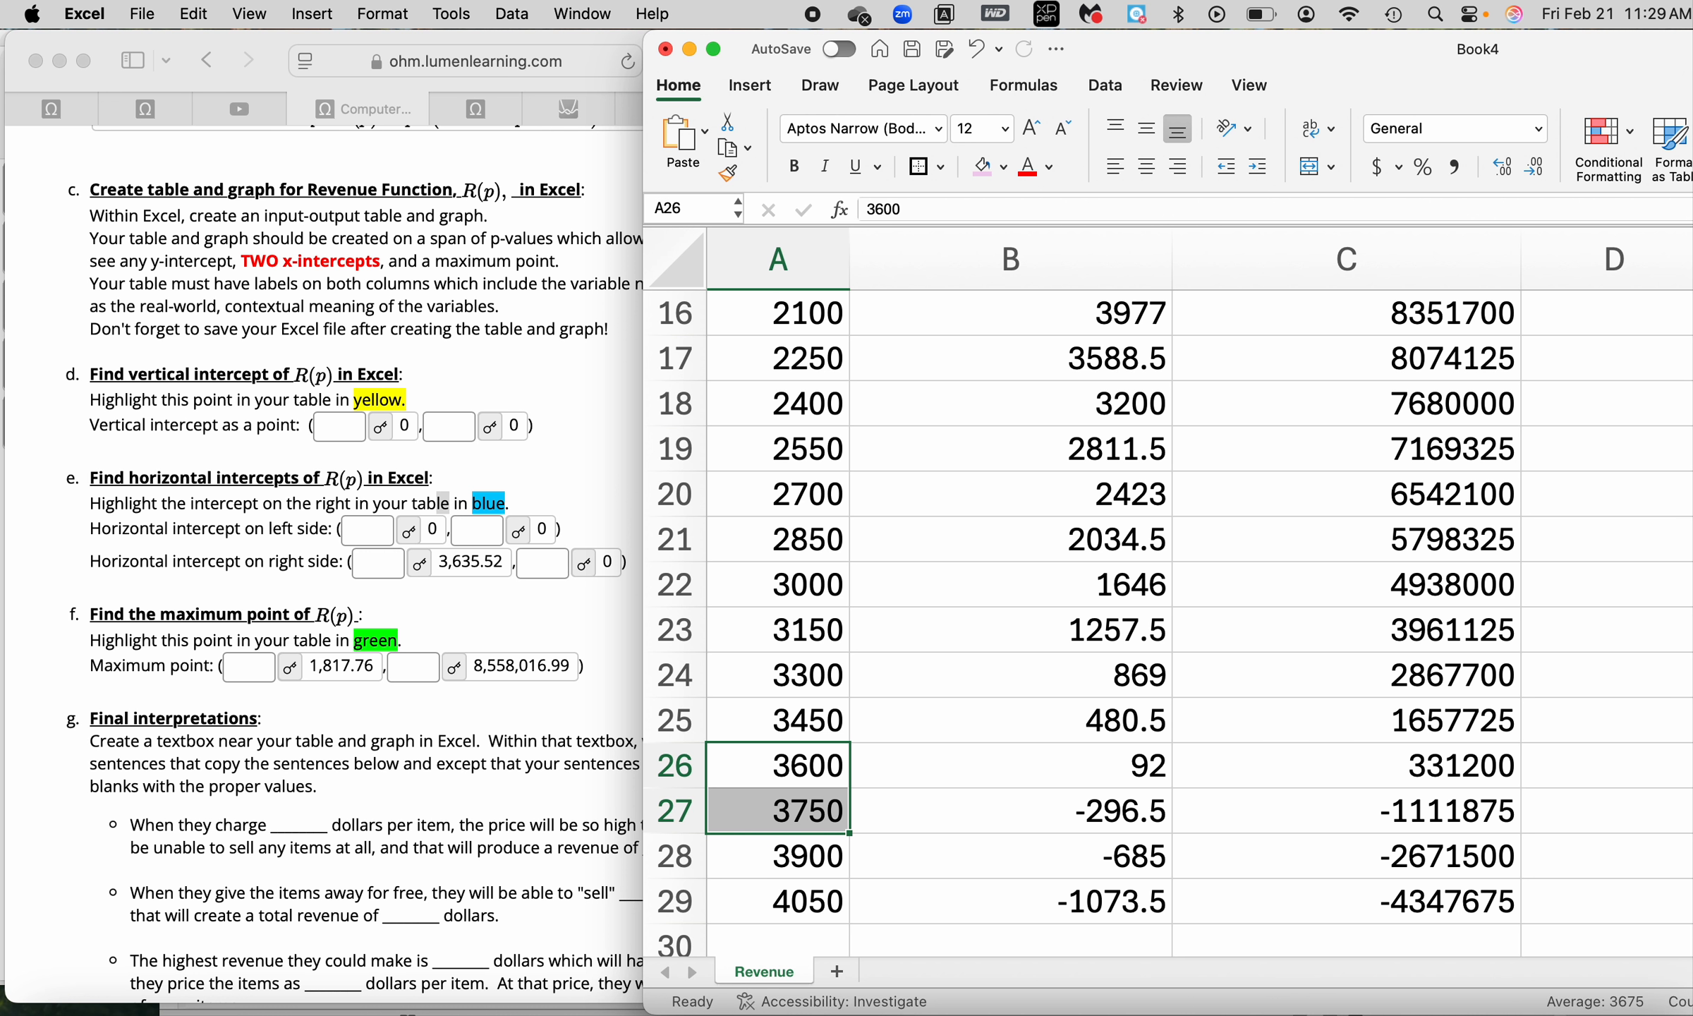
Compare the revenues in C26 and C27 with their prices in A26 and A27 to bracket the right horizontal intercept.
click(1455, 766)
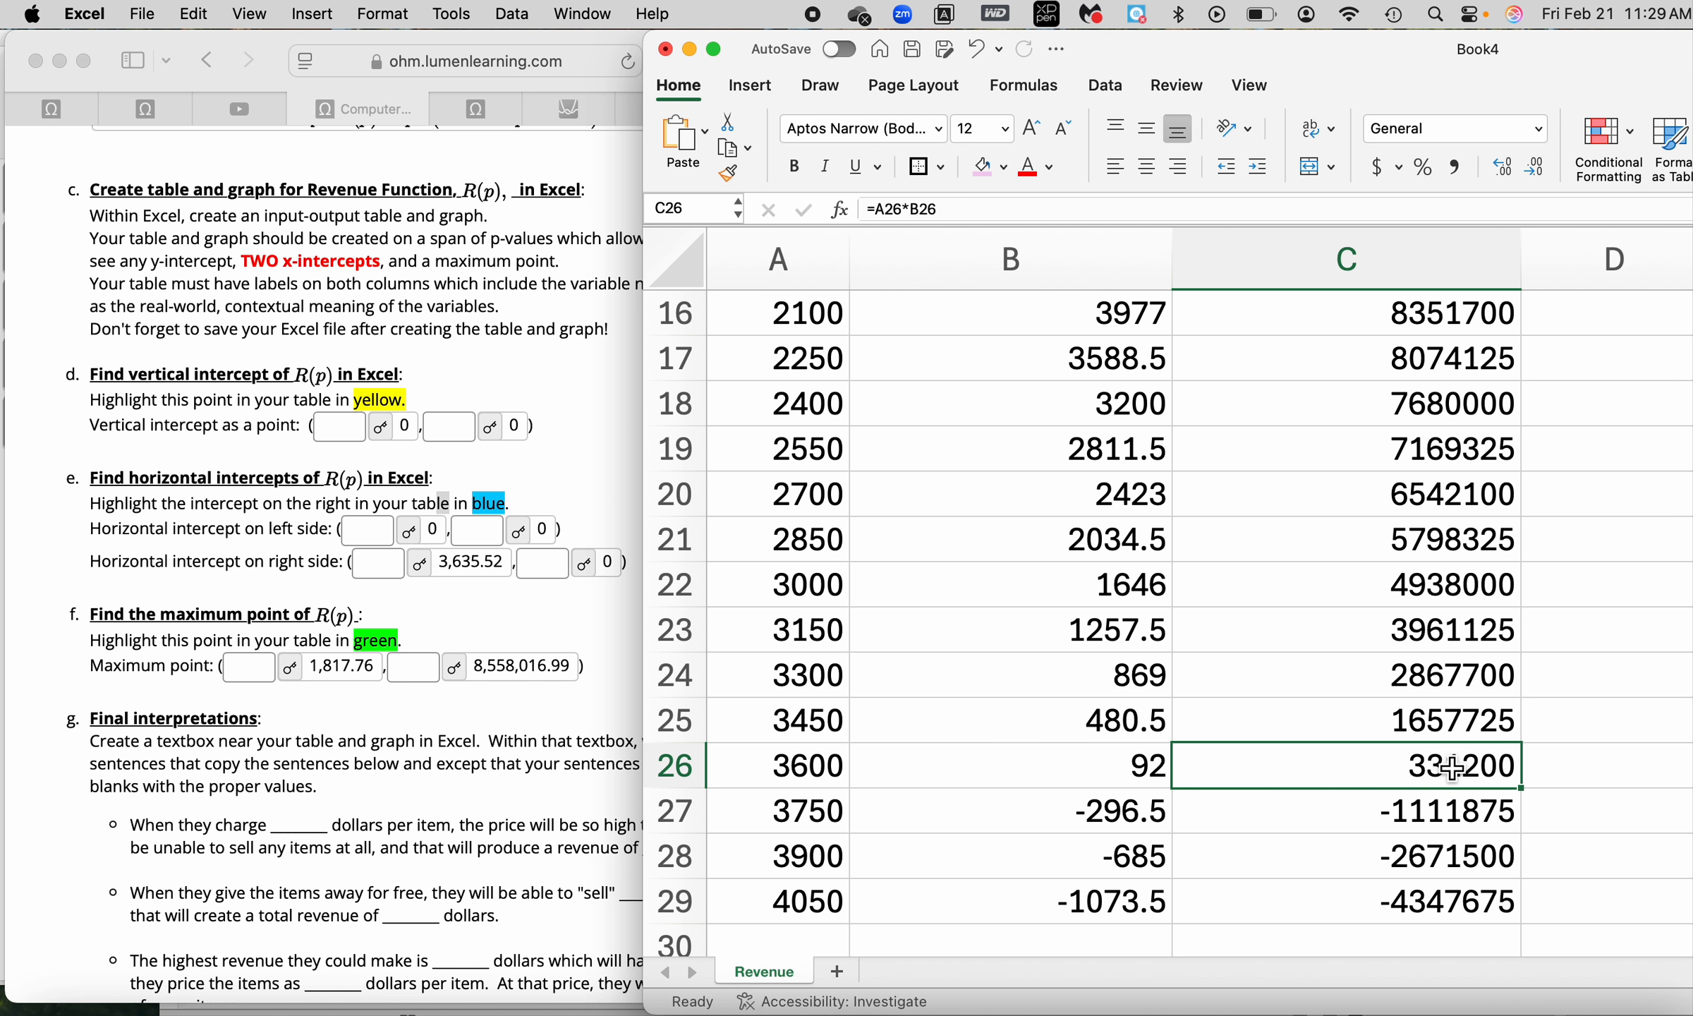
click(1482, 818)
click(1479, 773)
click(832, 770)
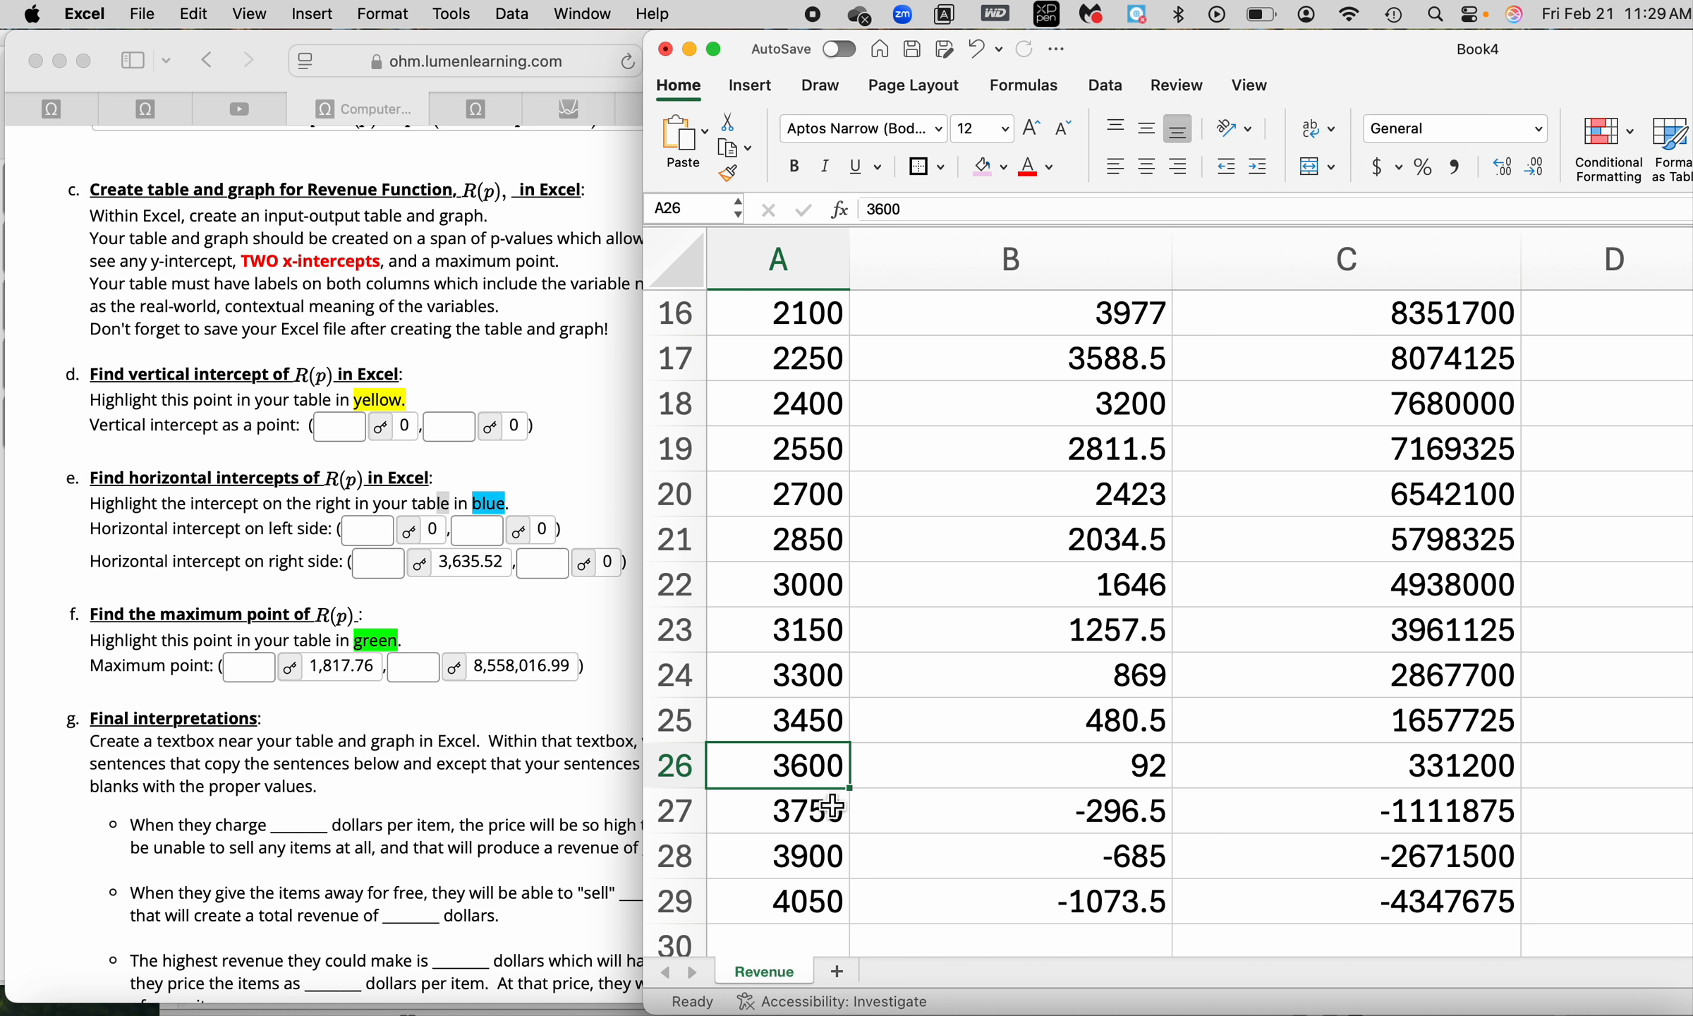
click(833, 811)
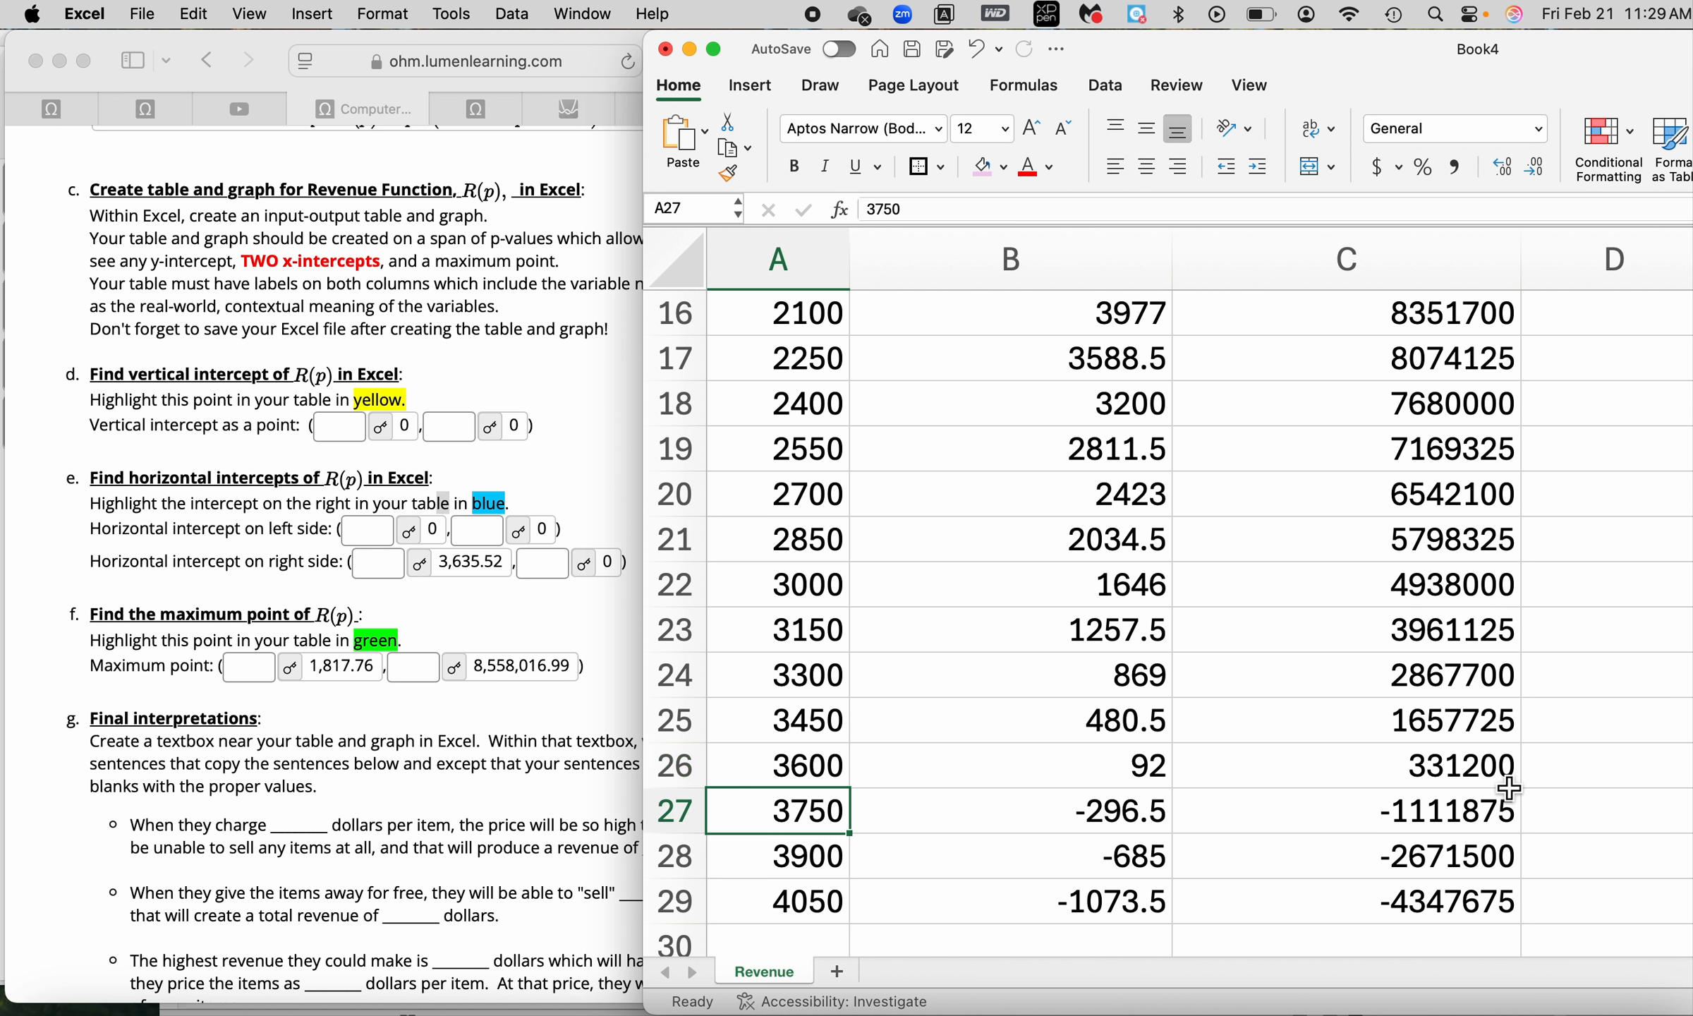
Open Solver with the revenue cell C26 as the objective.
click(1487, 773)
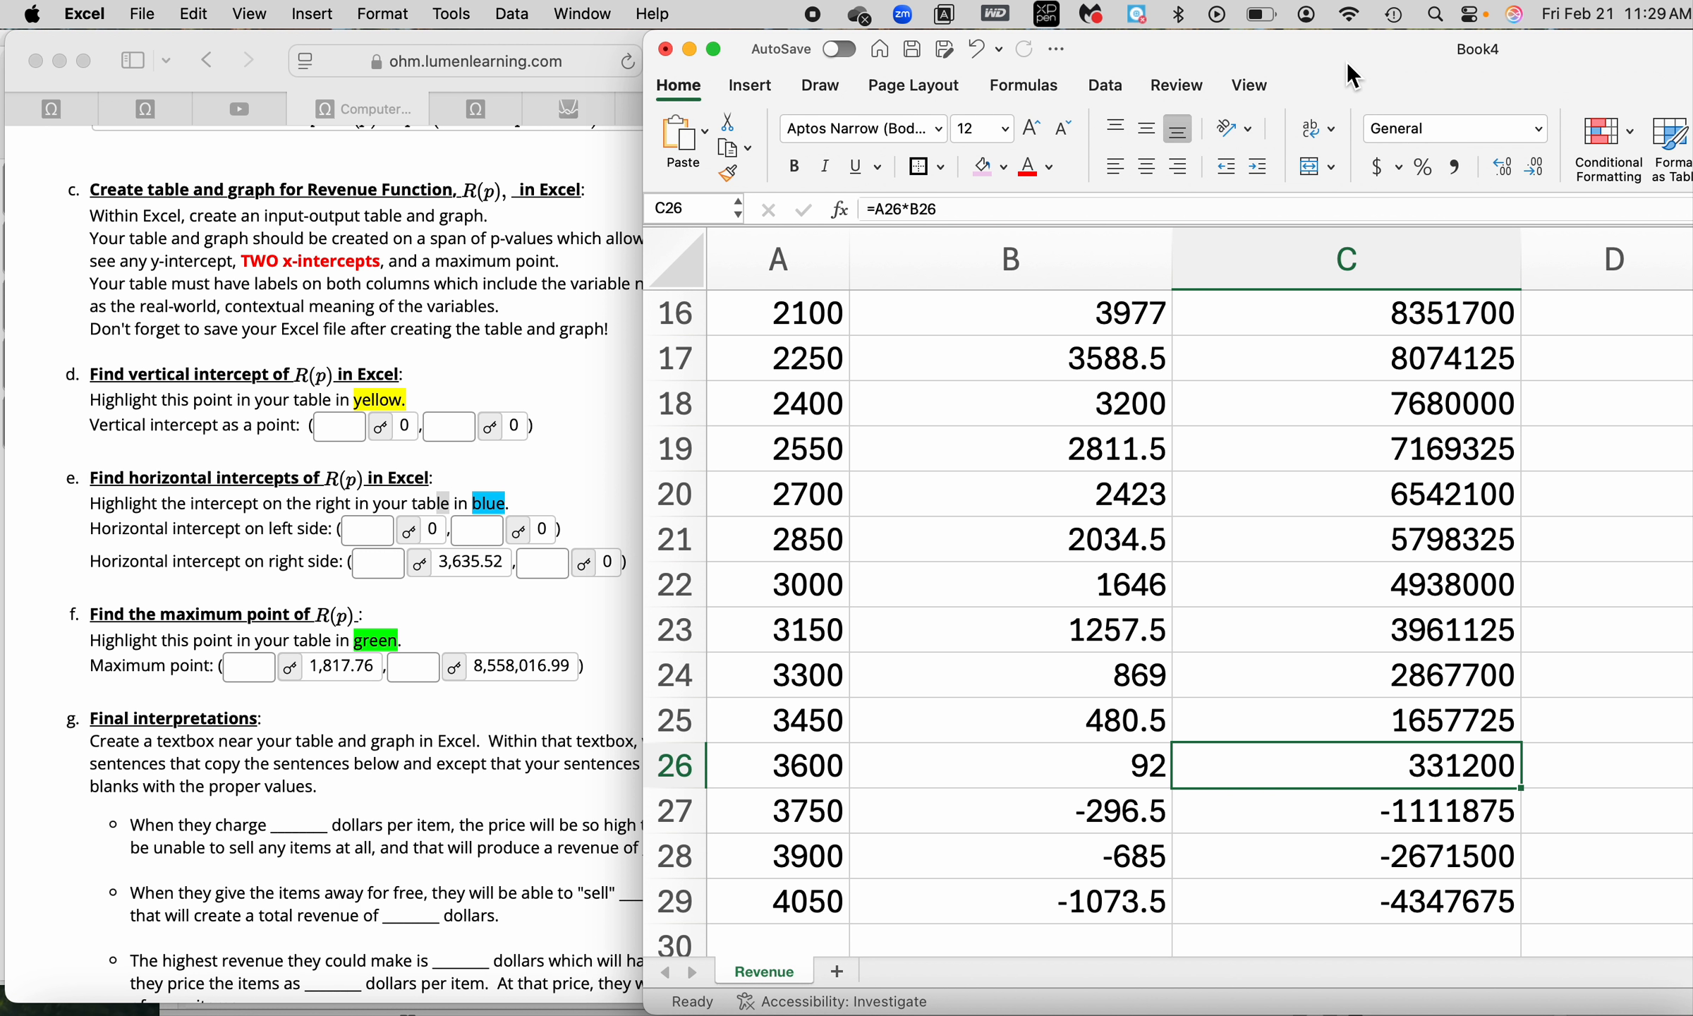
drag(1353, 74, 1104, 74)
click(855, 86)
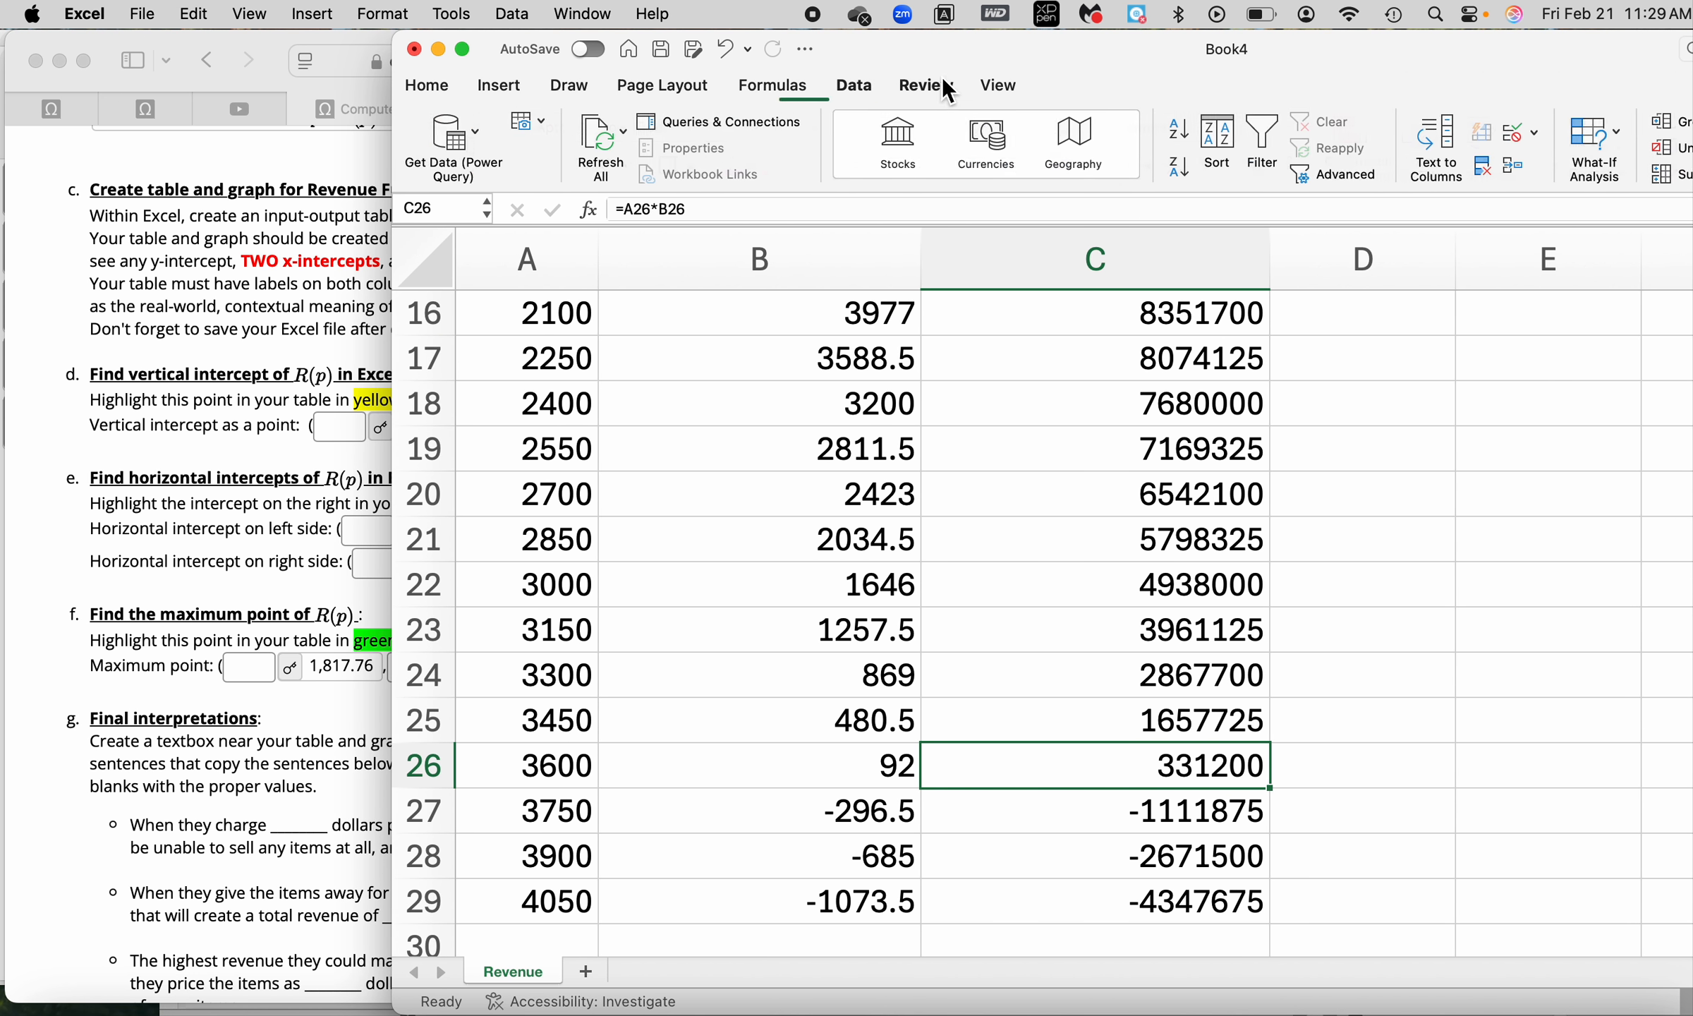
drag(1588, 67, 1320, 68)
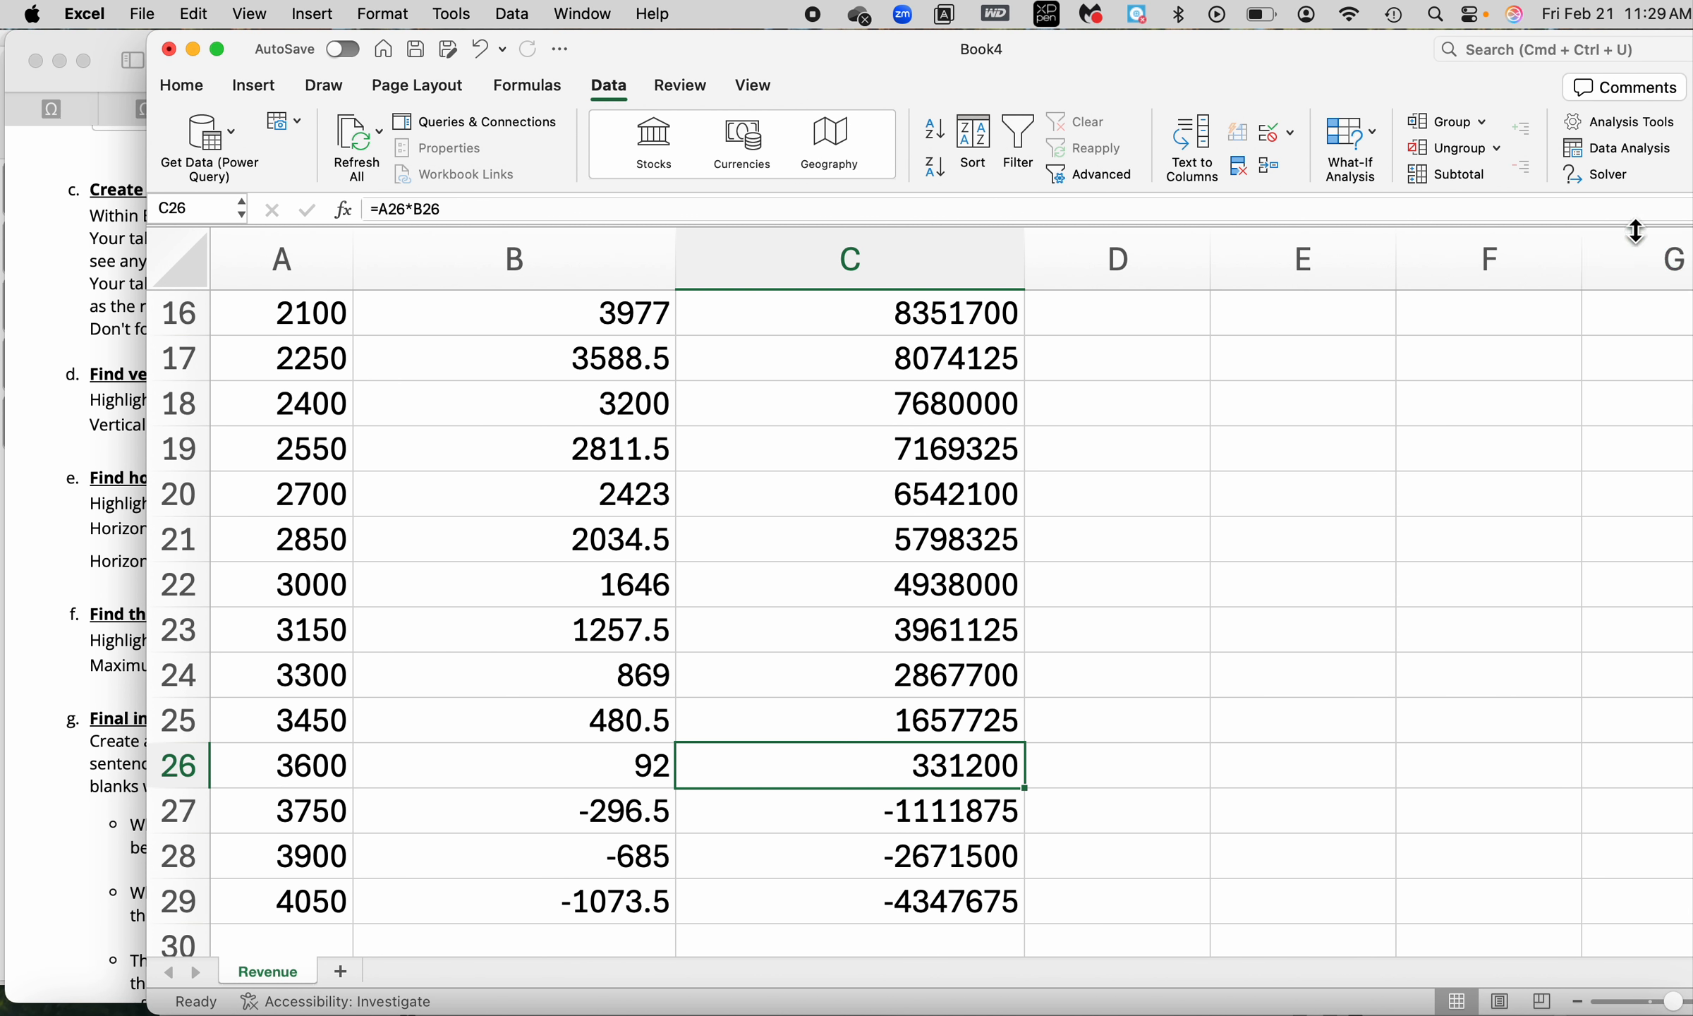
click(1616, 176)
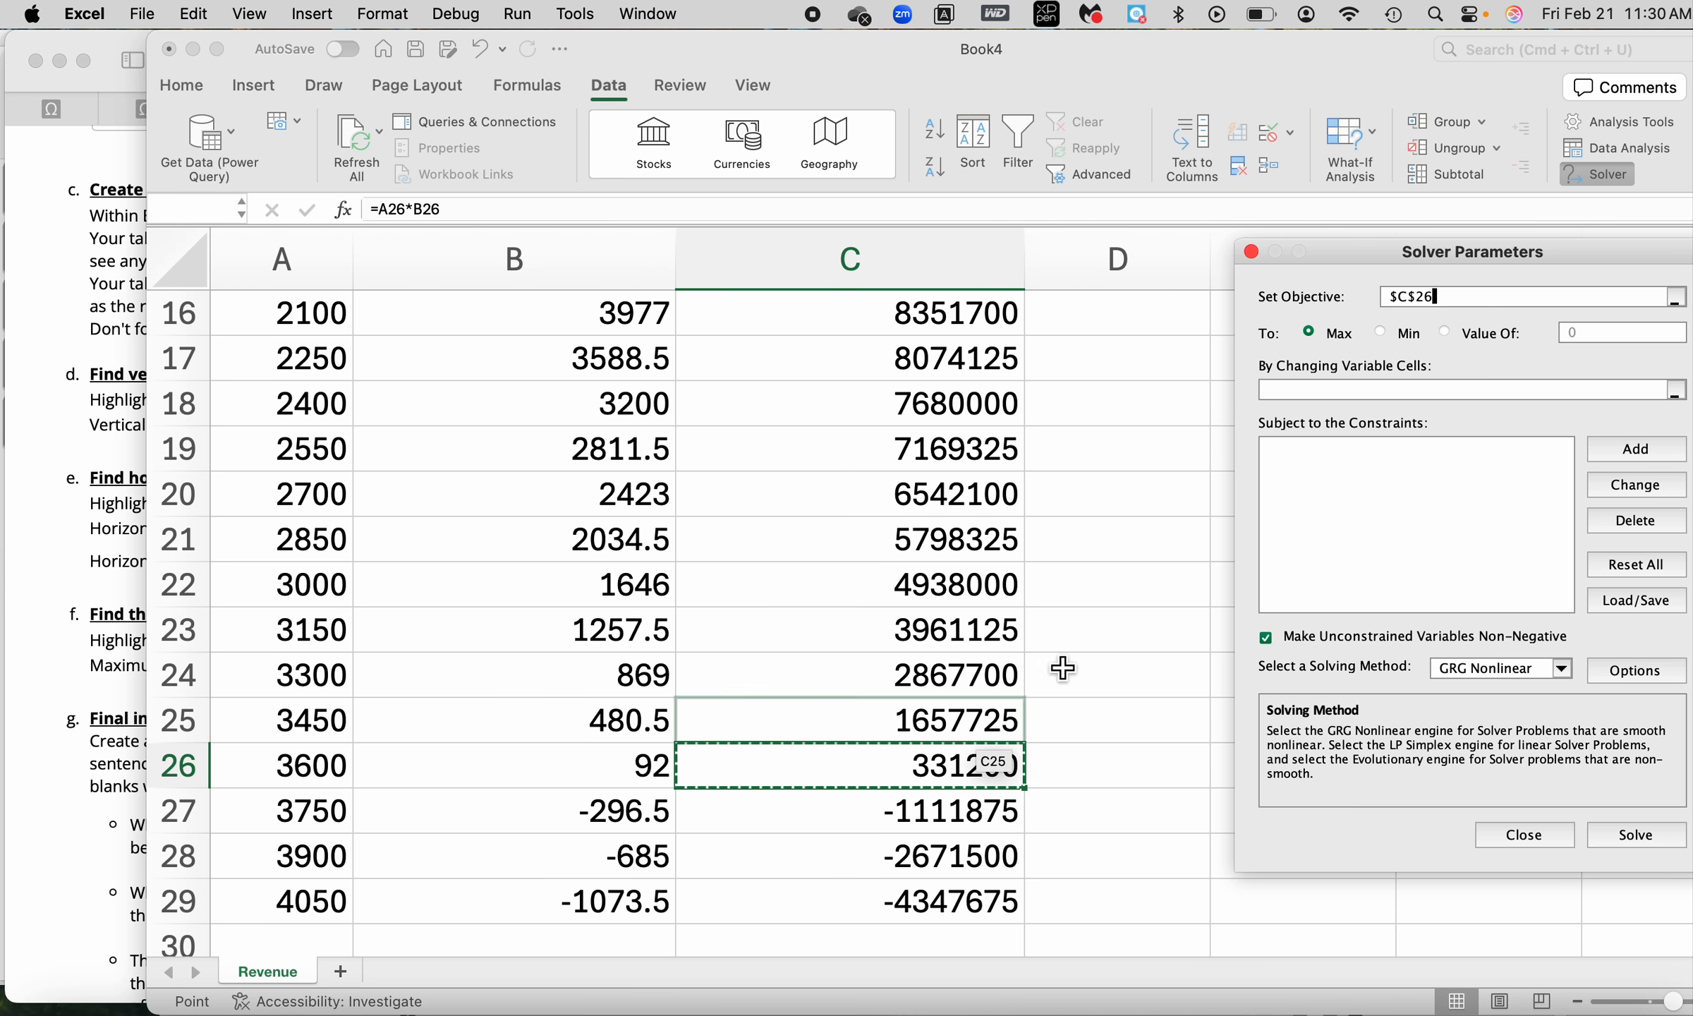
Solve for C26 equal to 0 by changing A26, with Make Unconstrained Variables Non-Negative turned off, and keep the solution.
click(1451, 334)
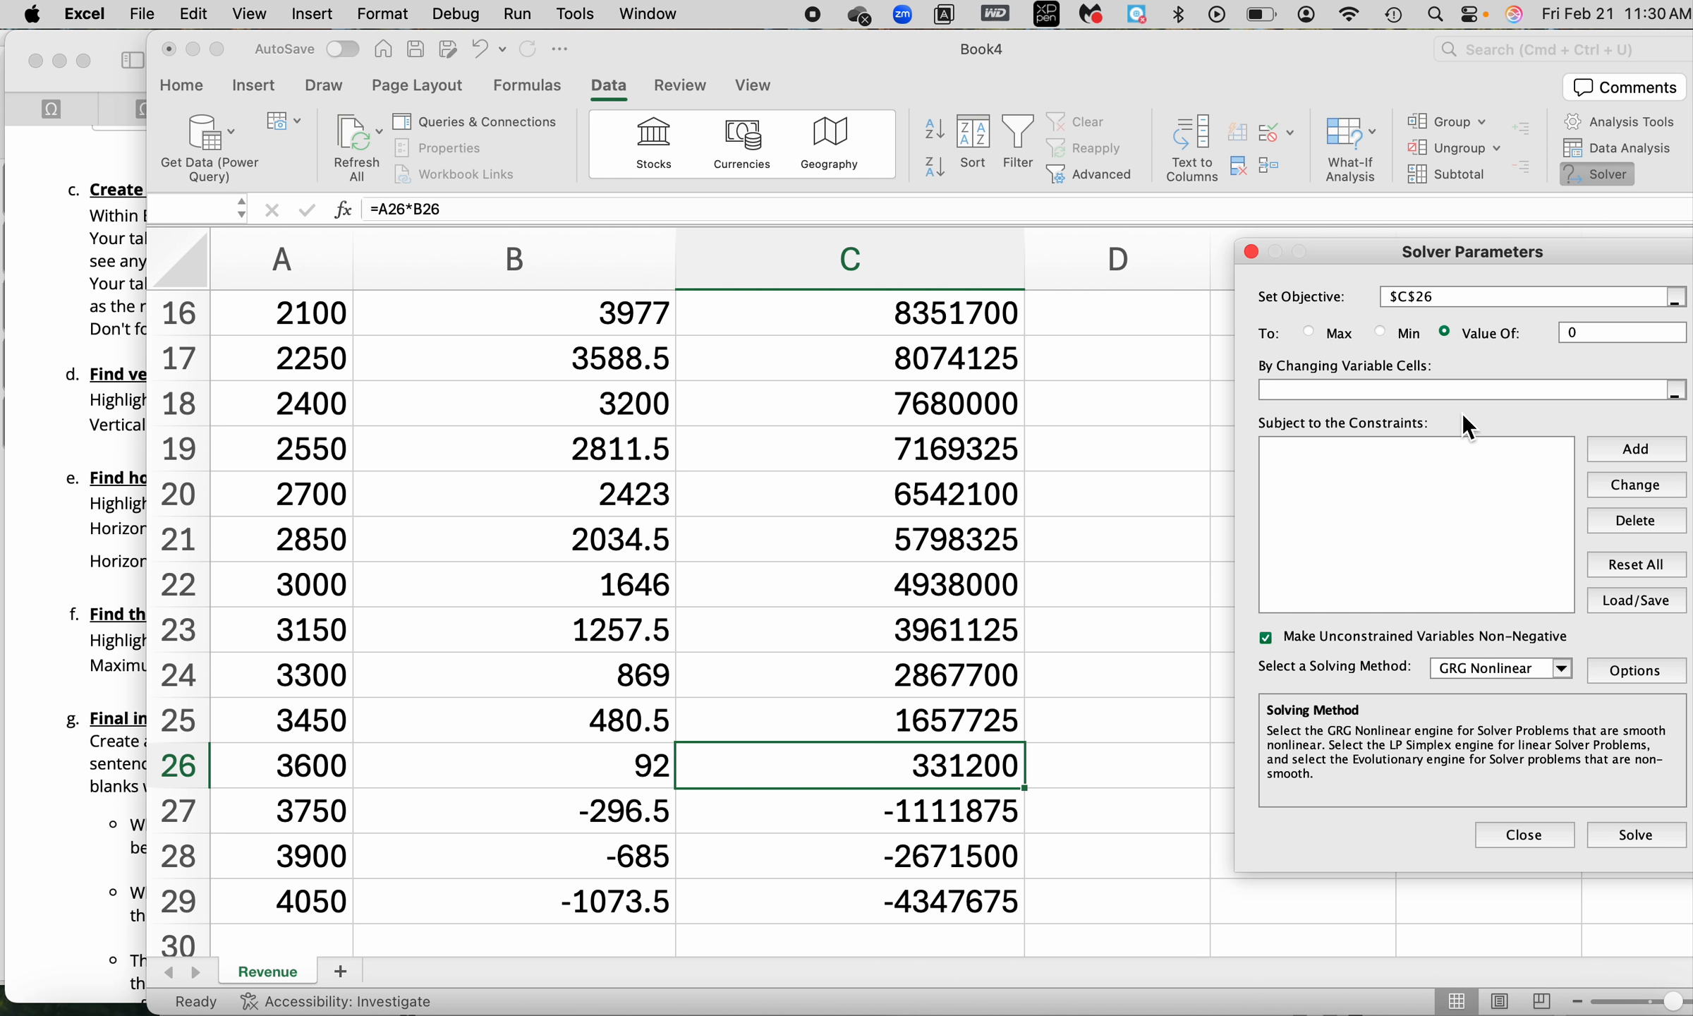
click(1420, 392)
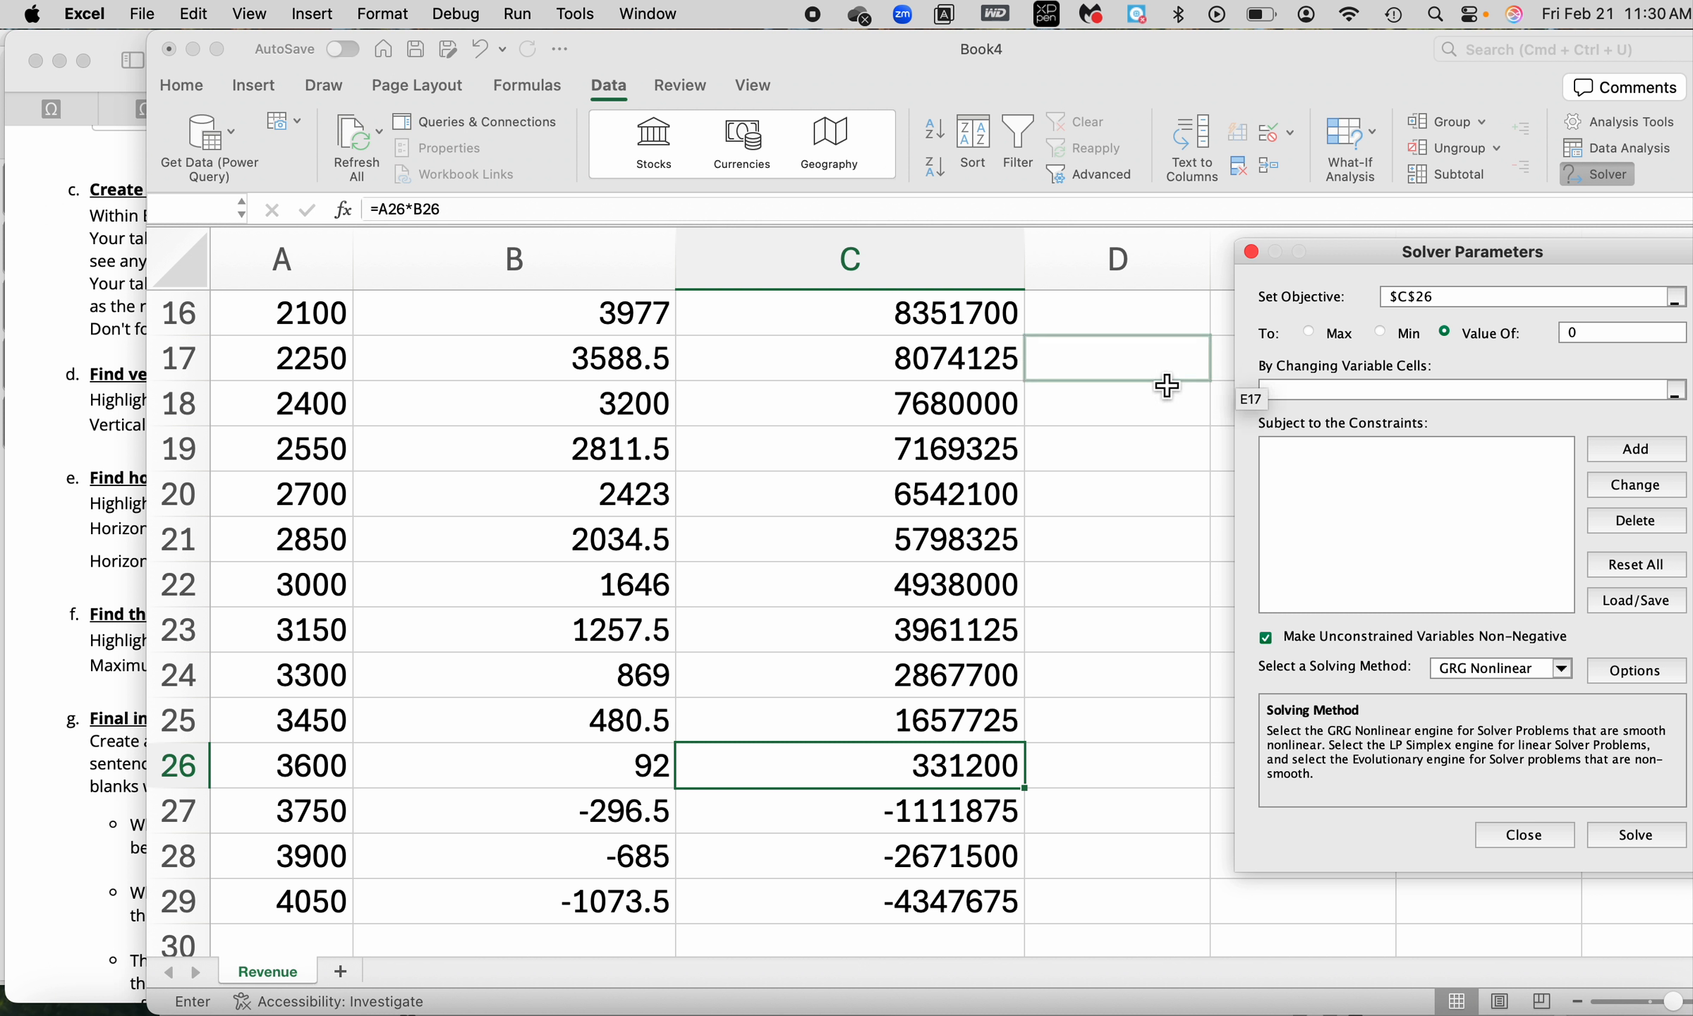
click(321, 767)
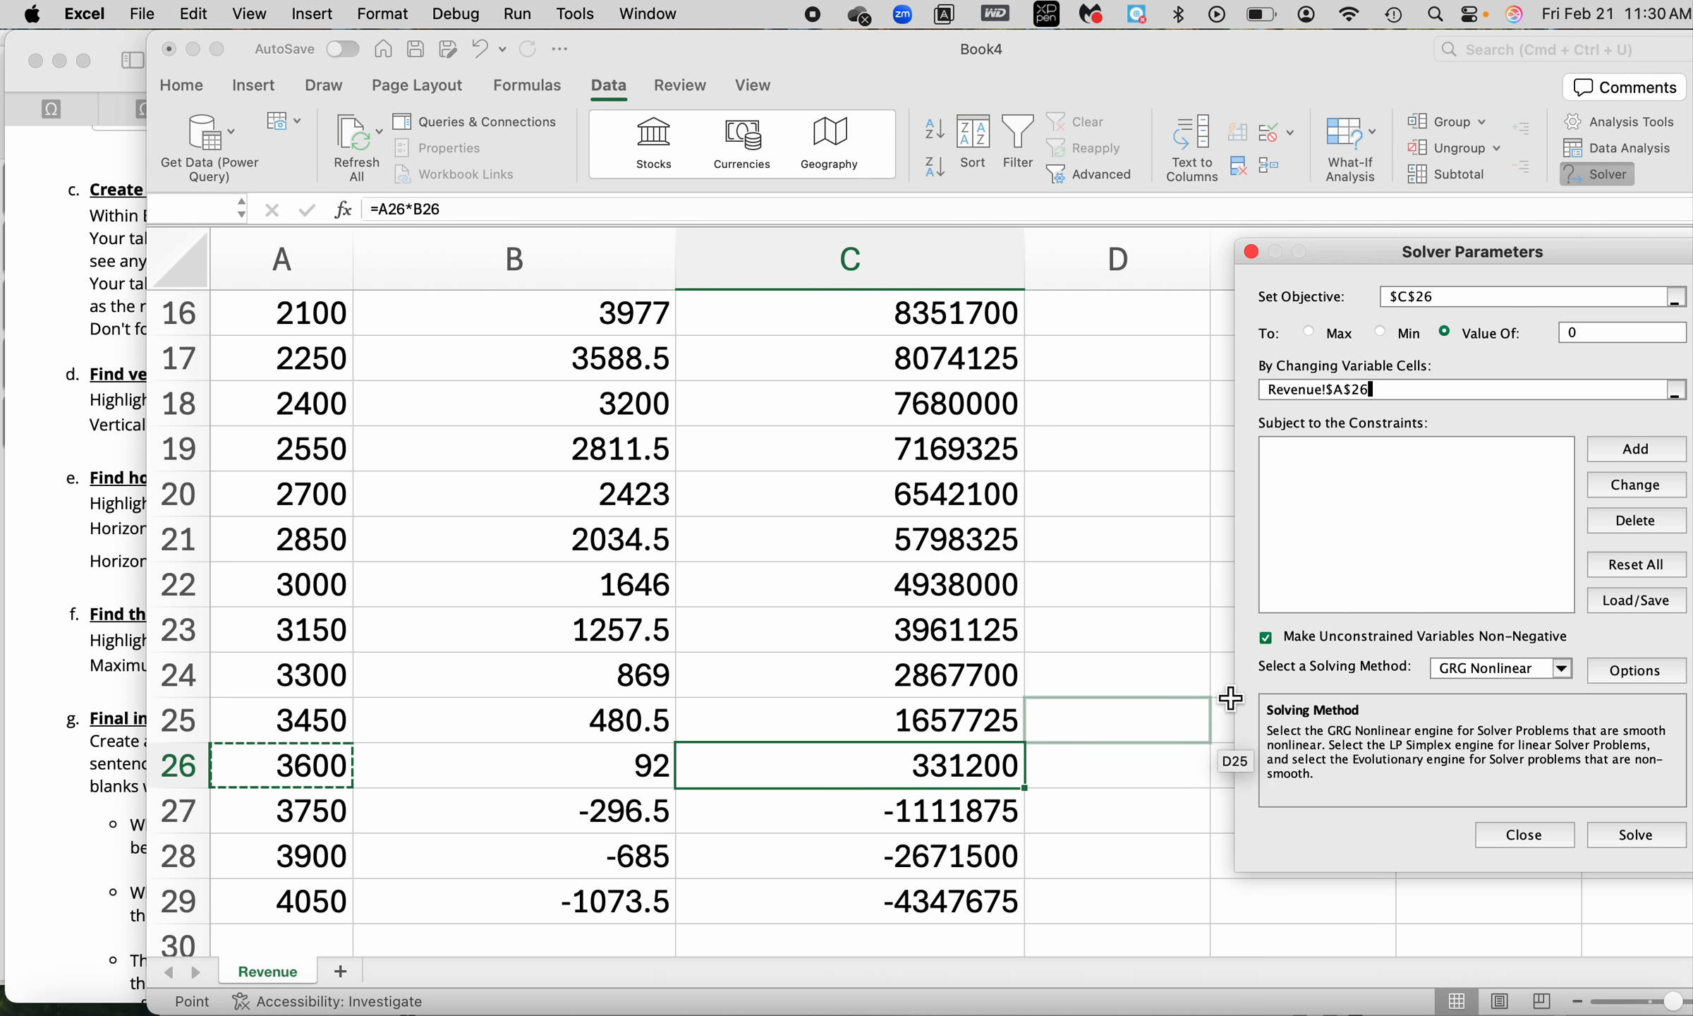
click(1266, 638)
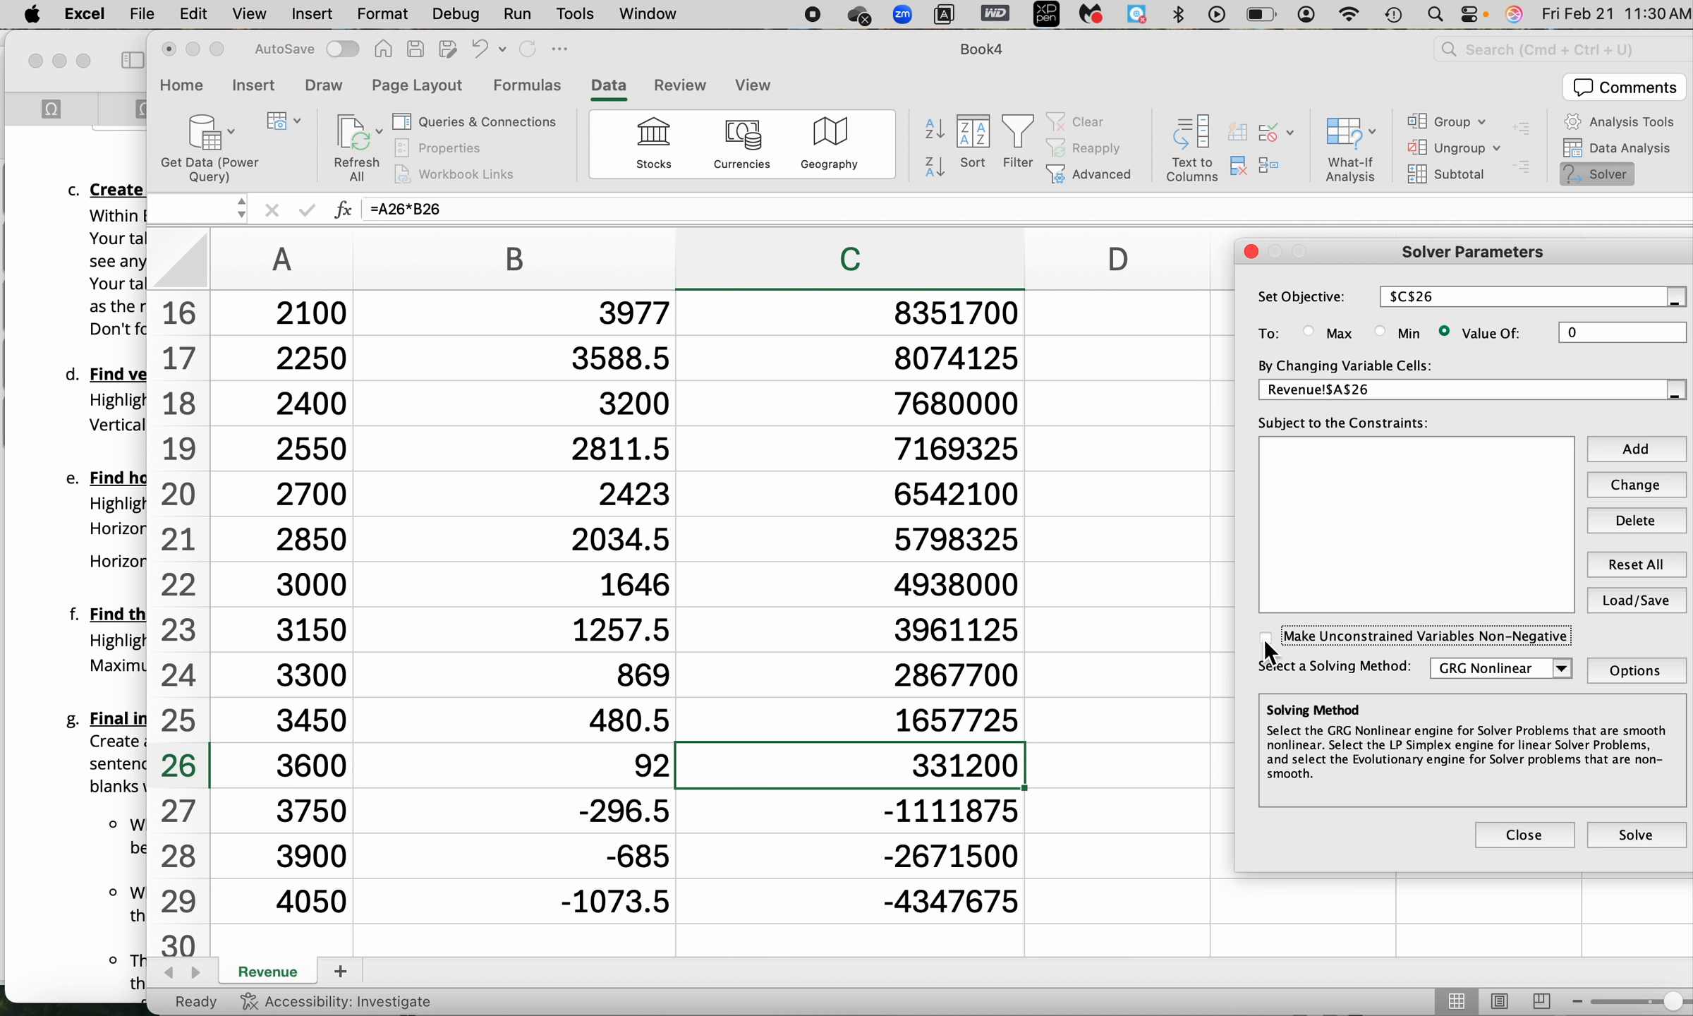
click(1638, 839)
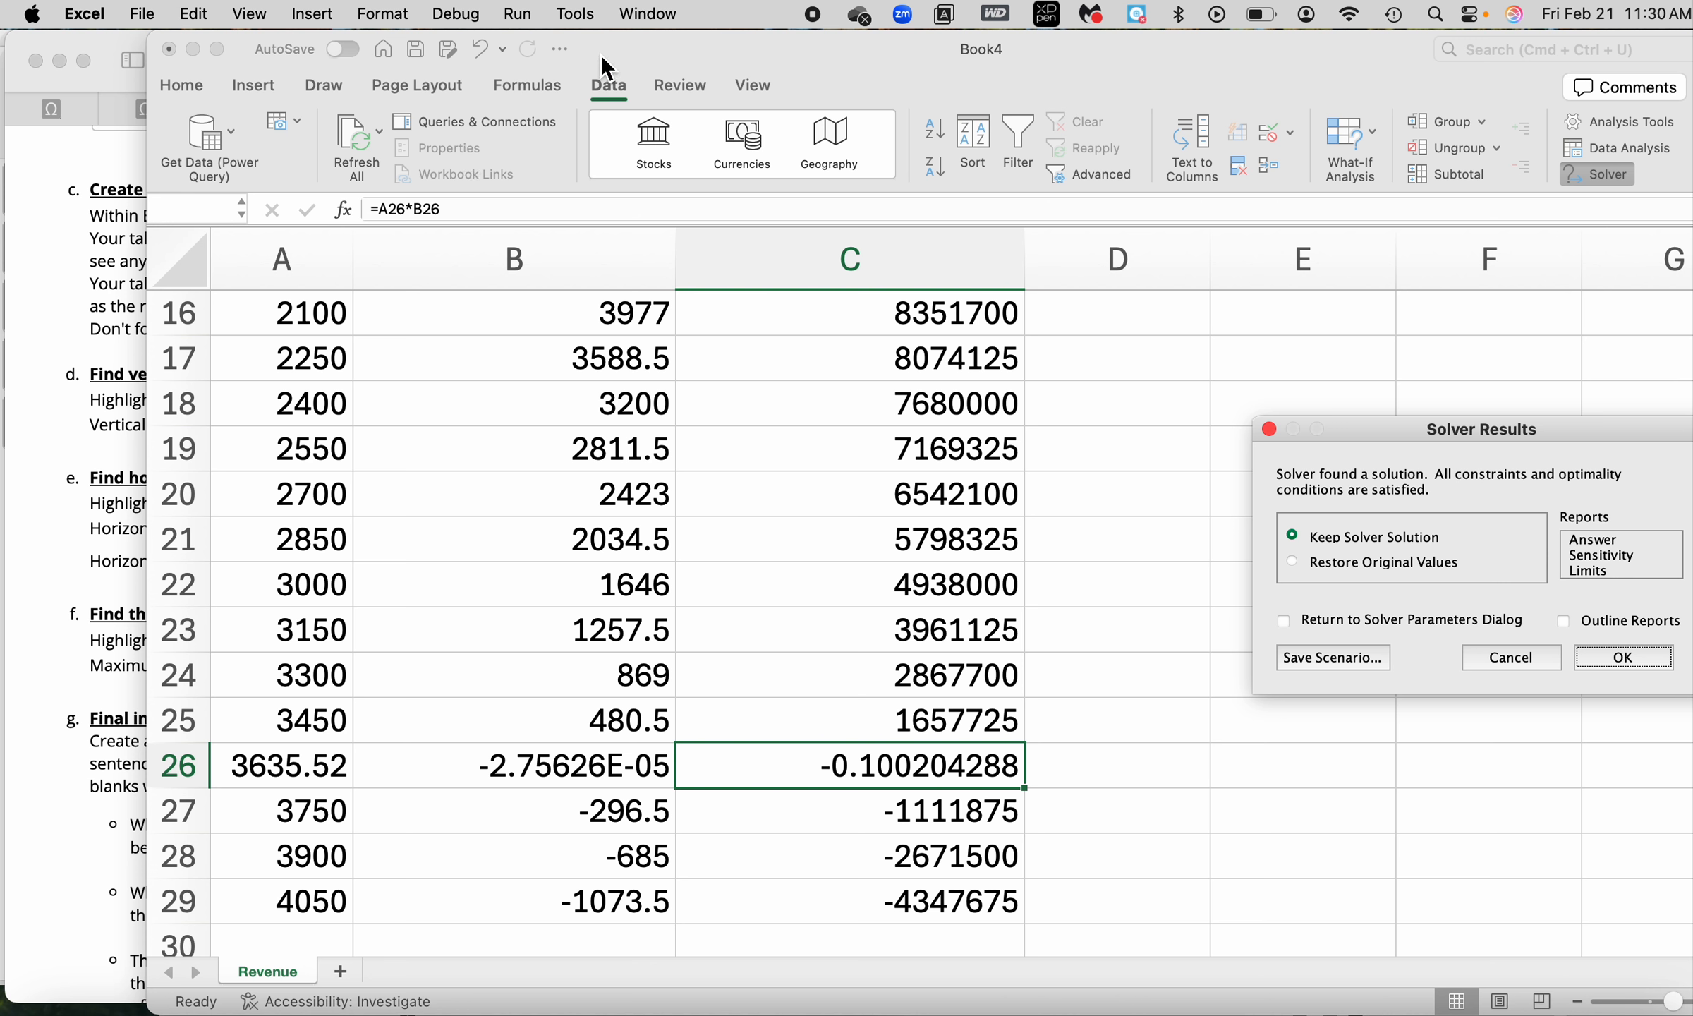
drag(586, 44, 952, 42)
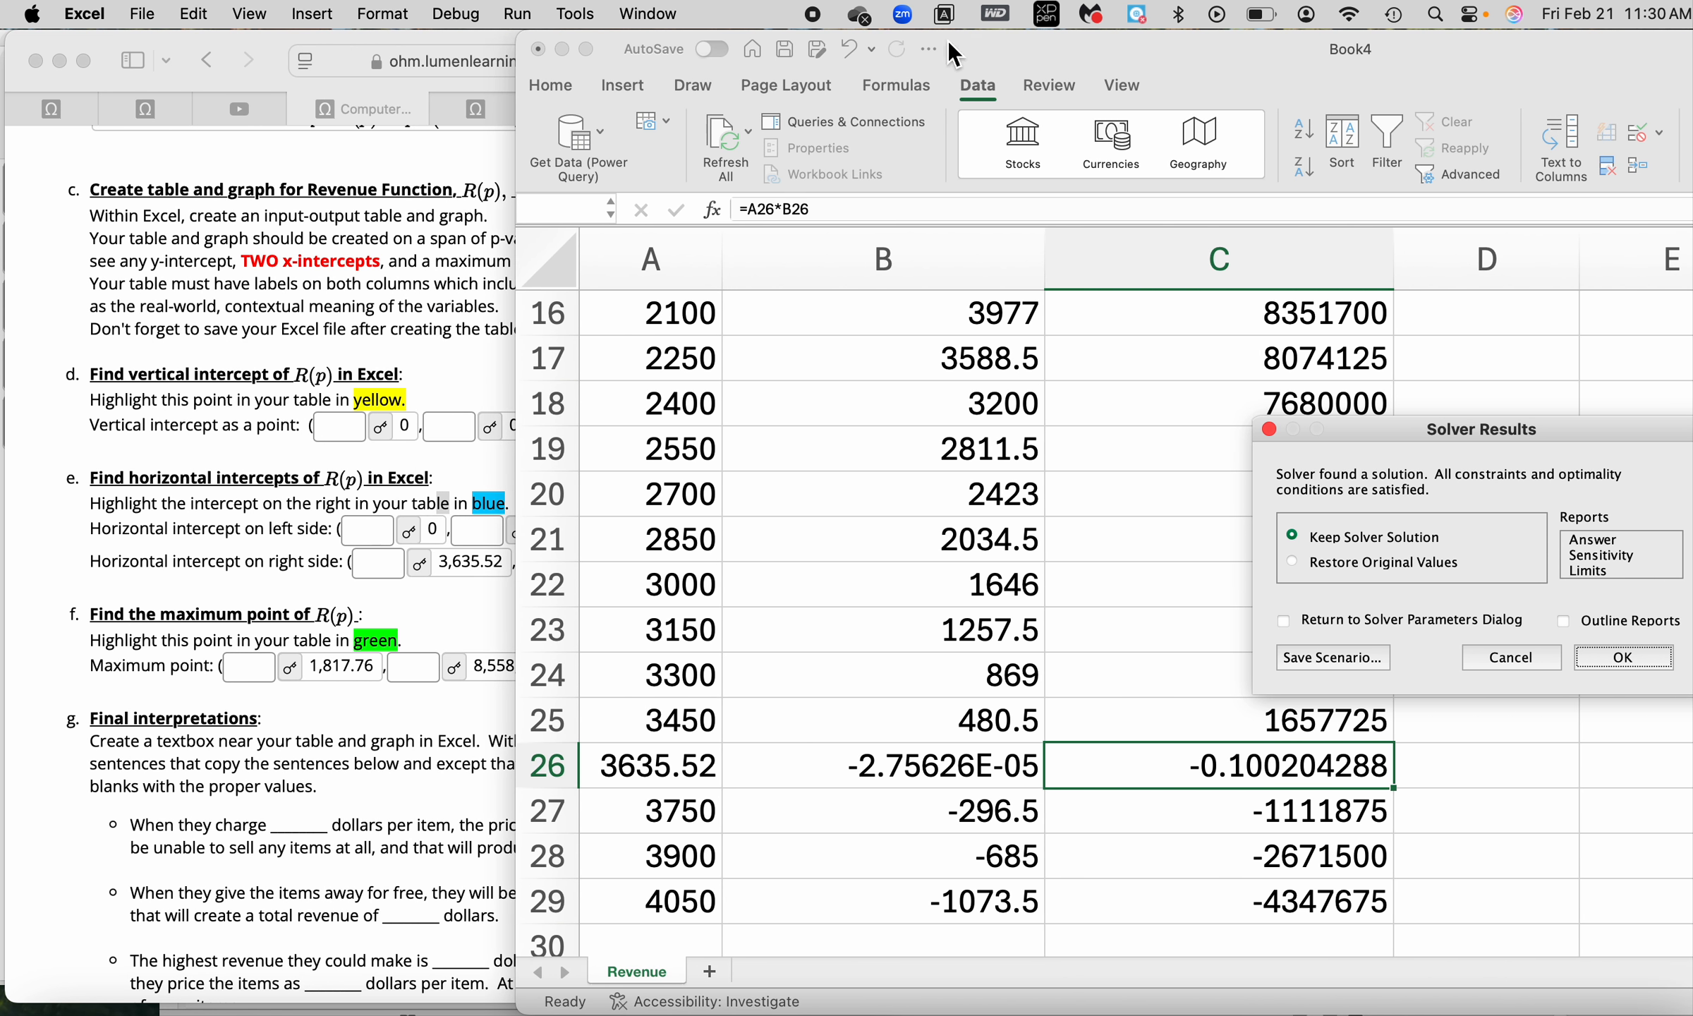
click(1646, 674)
Compare the solved price in A26 and revenue in C26 with the right horizontal intercept given in part e.
click(635, 765)
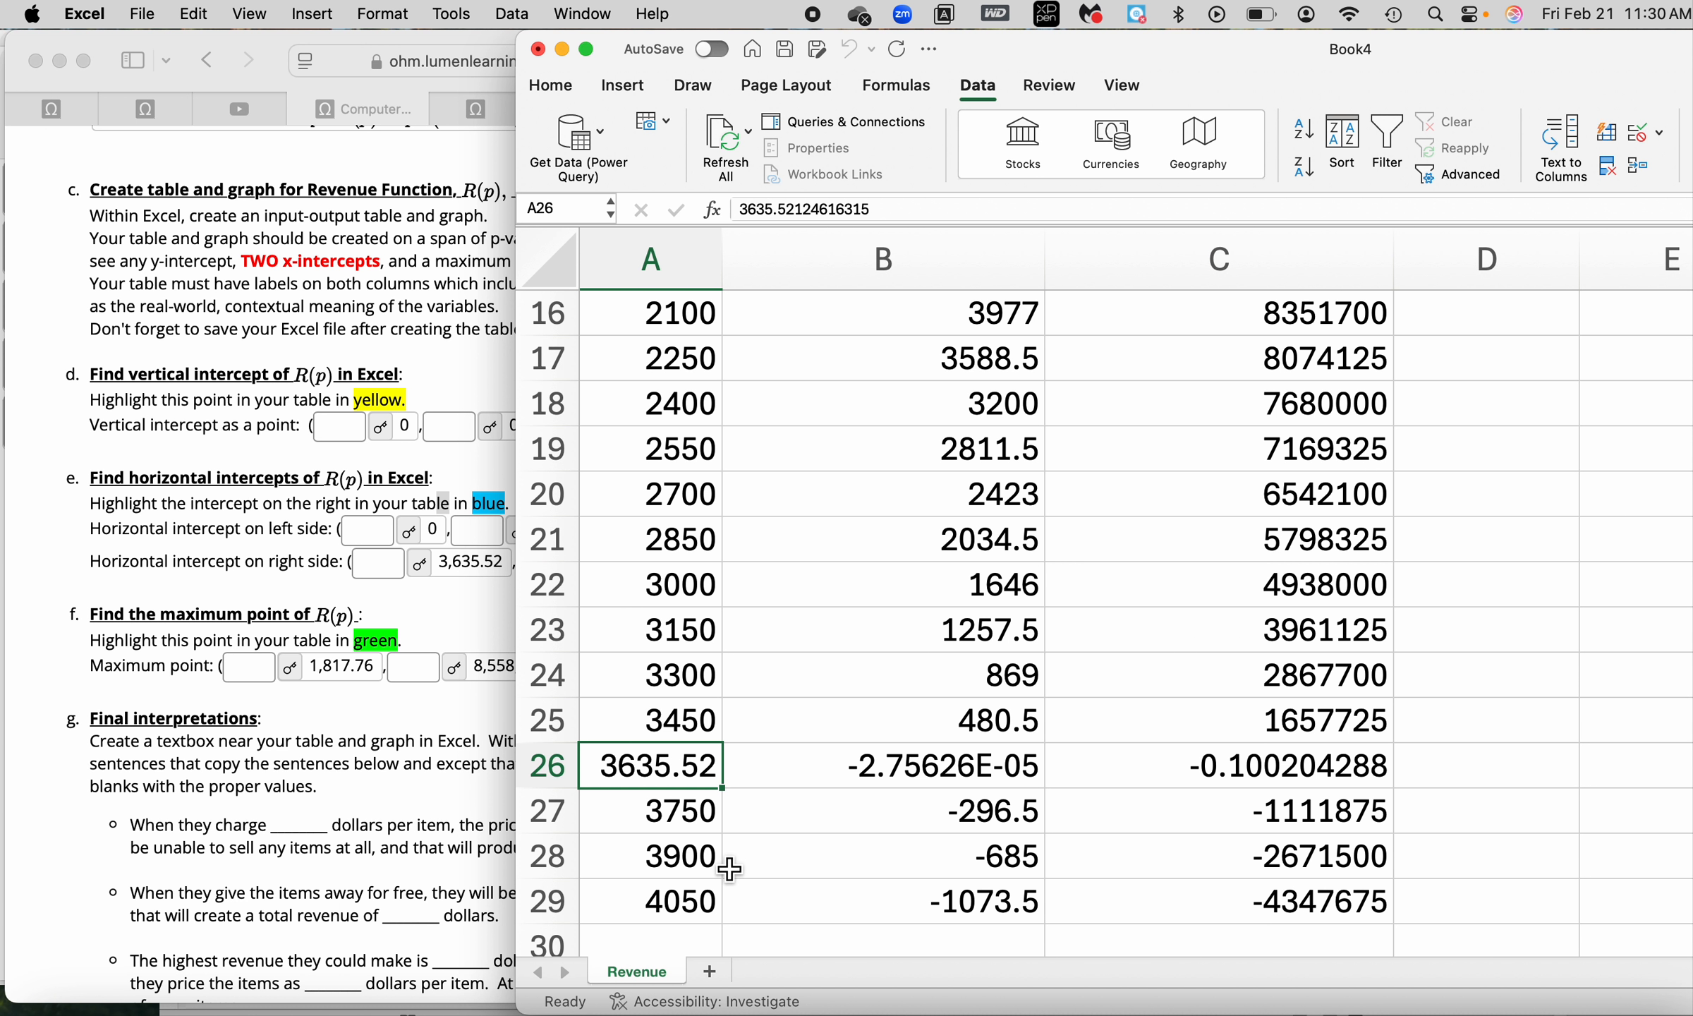
click(1342, 776)
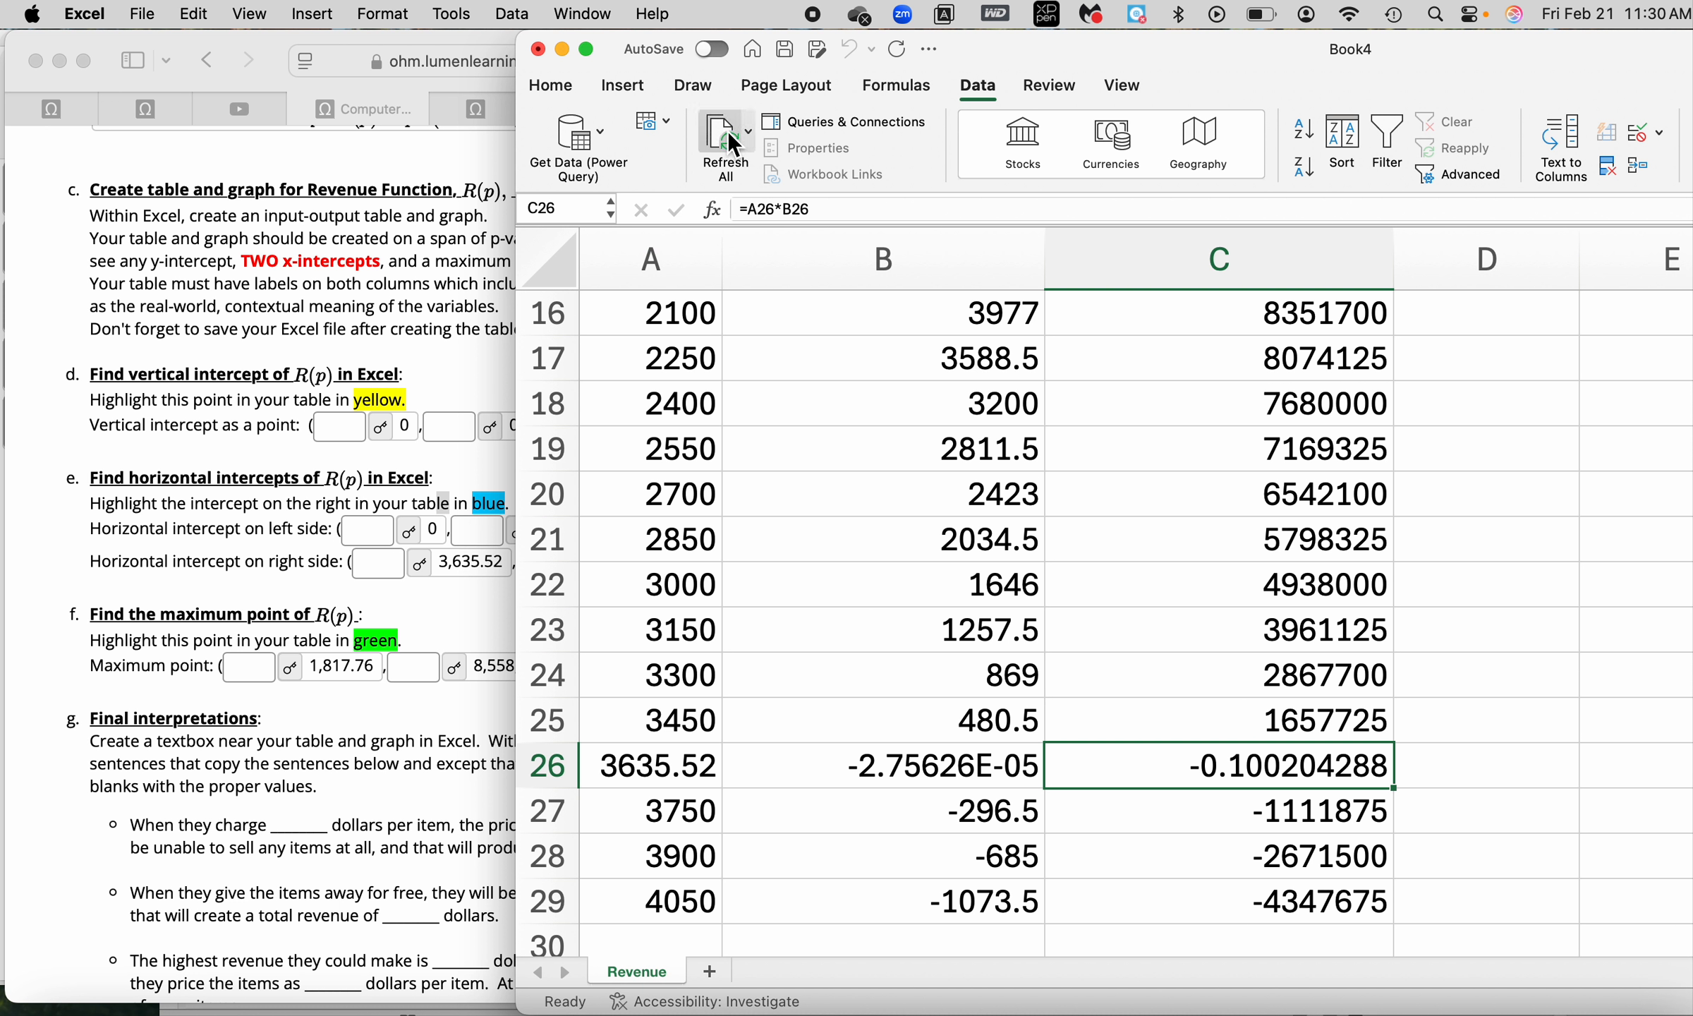
drag(611, 59, 757, 49)
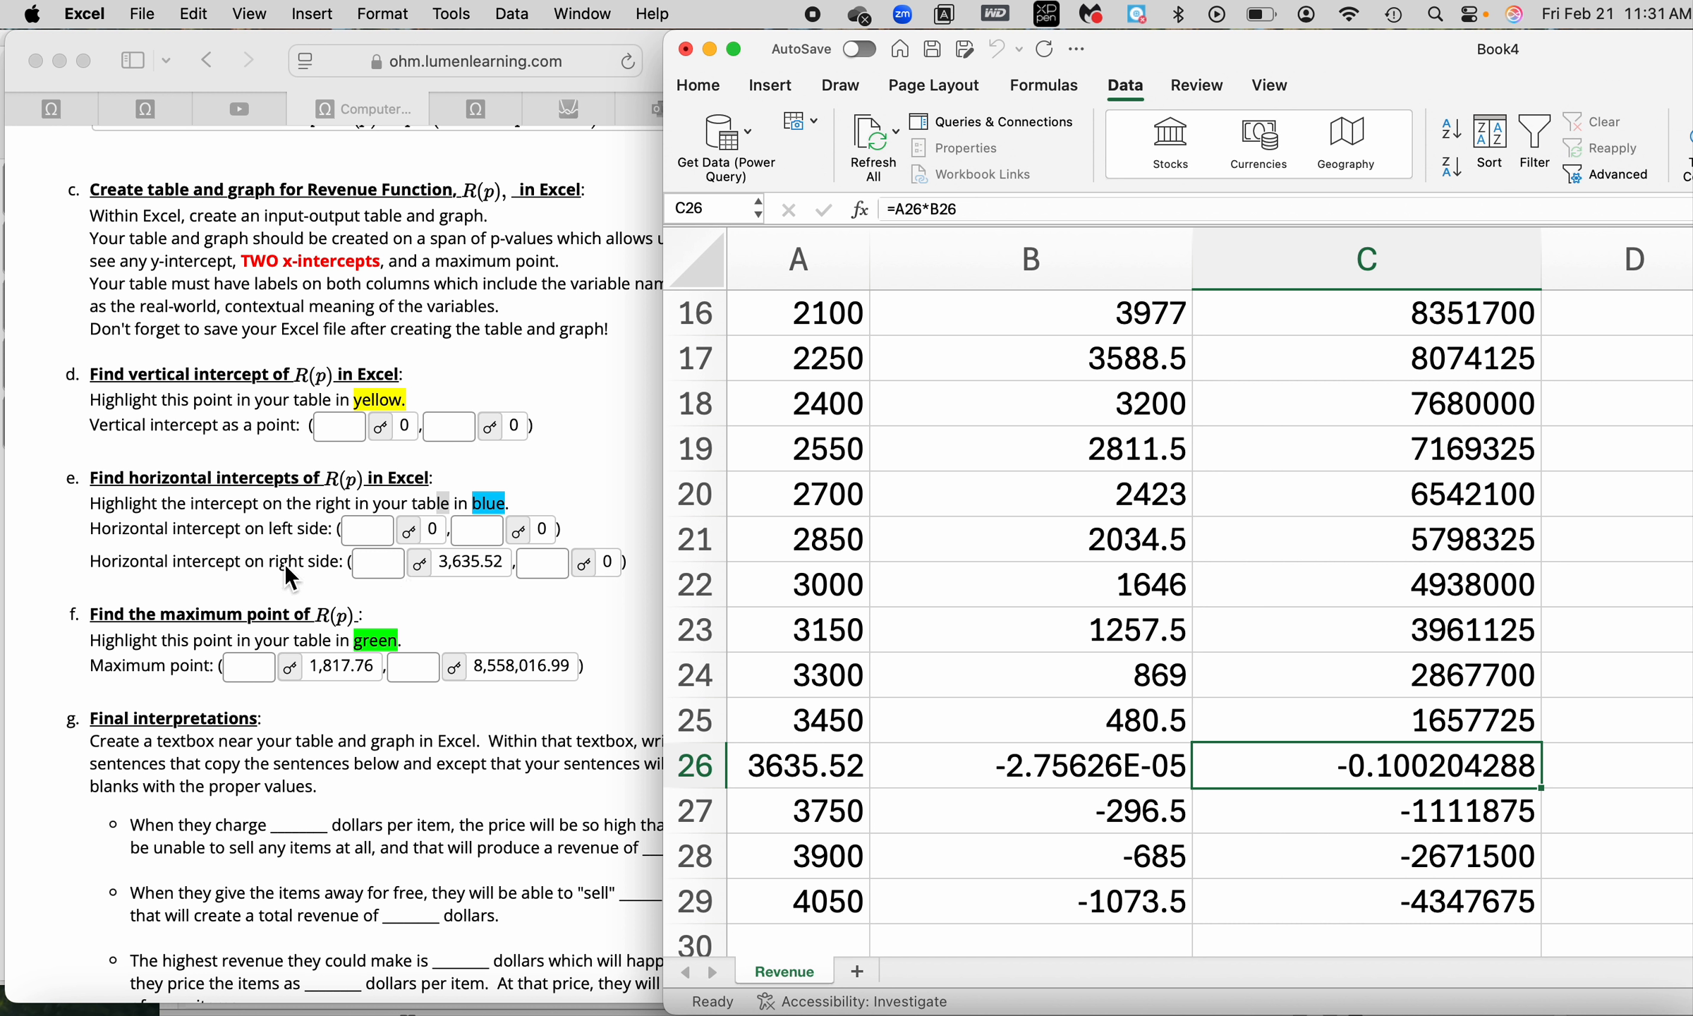
click(491, 570)
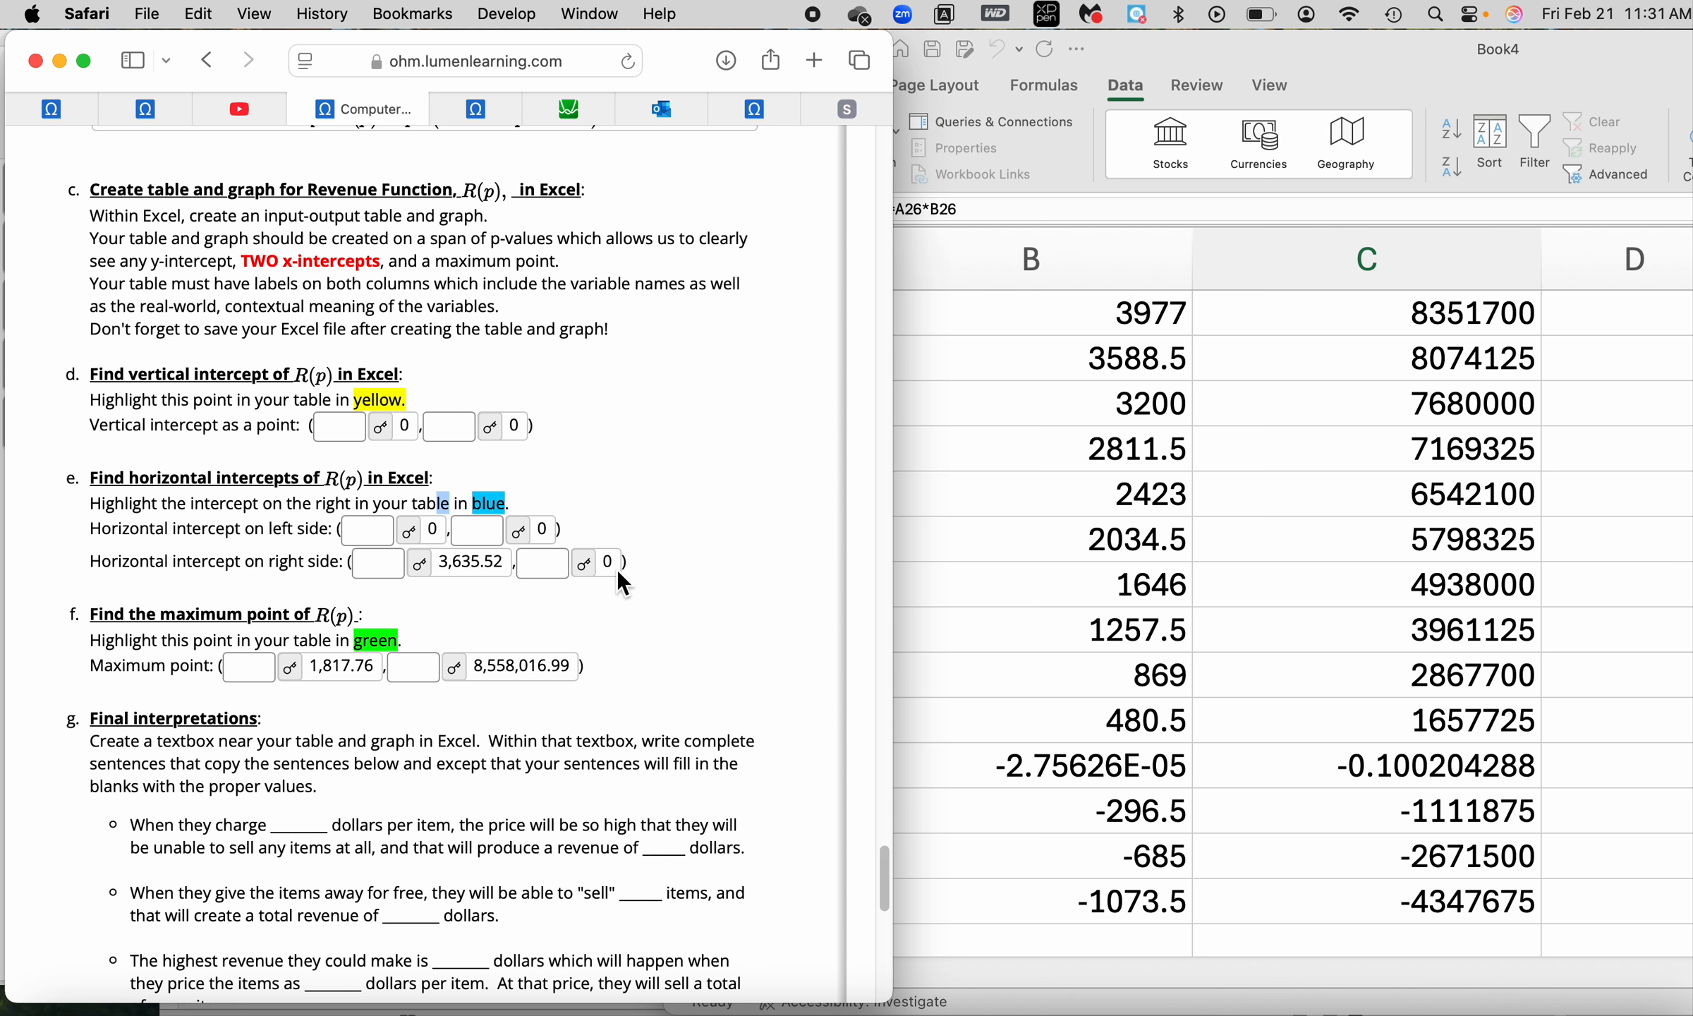
click(607, 652)
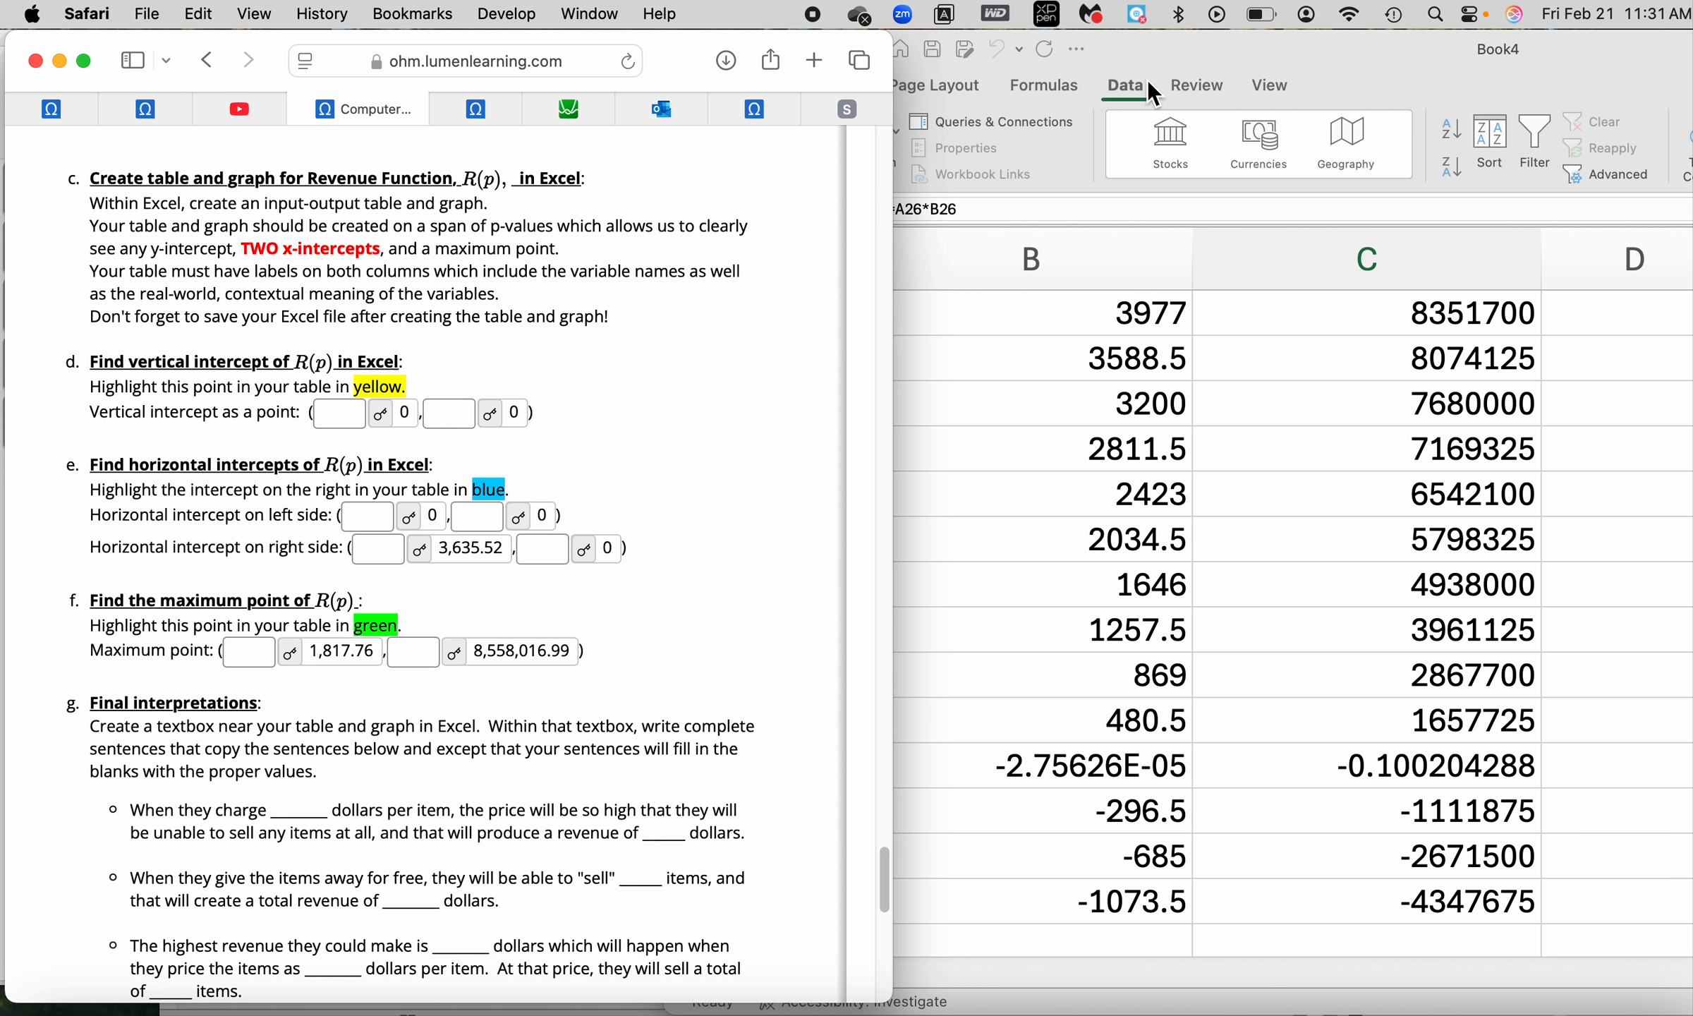
Mark the right horizontal intercept for part e by filling cells A26 and C26 light blue.
click(1147, 91)
drag(1176, 40, 1235, 39)
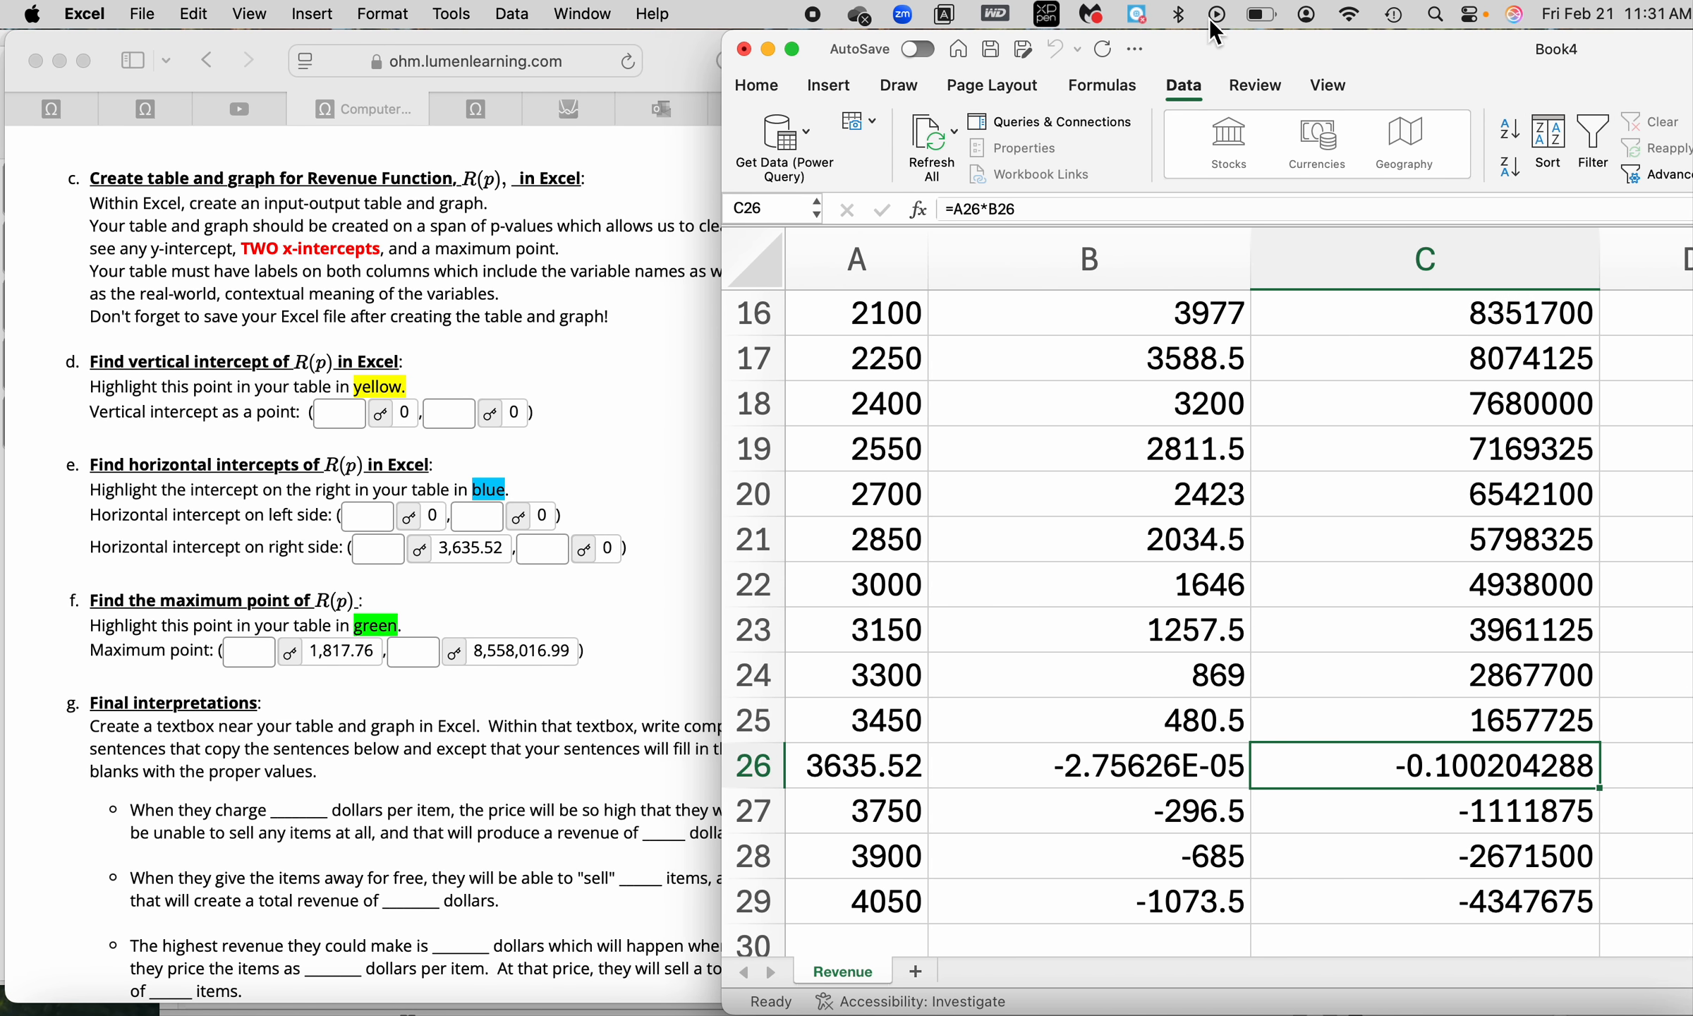
click(893, 769)
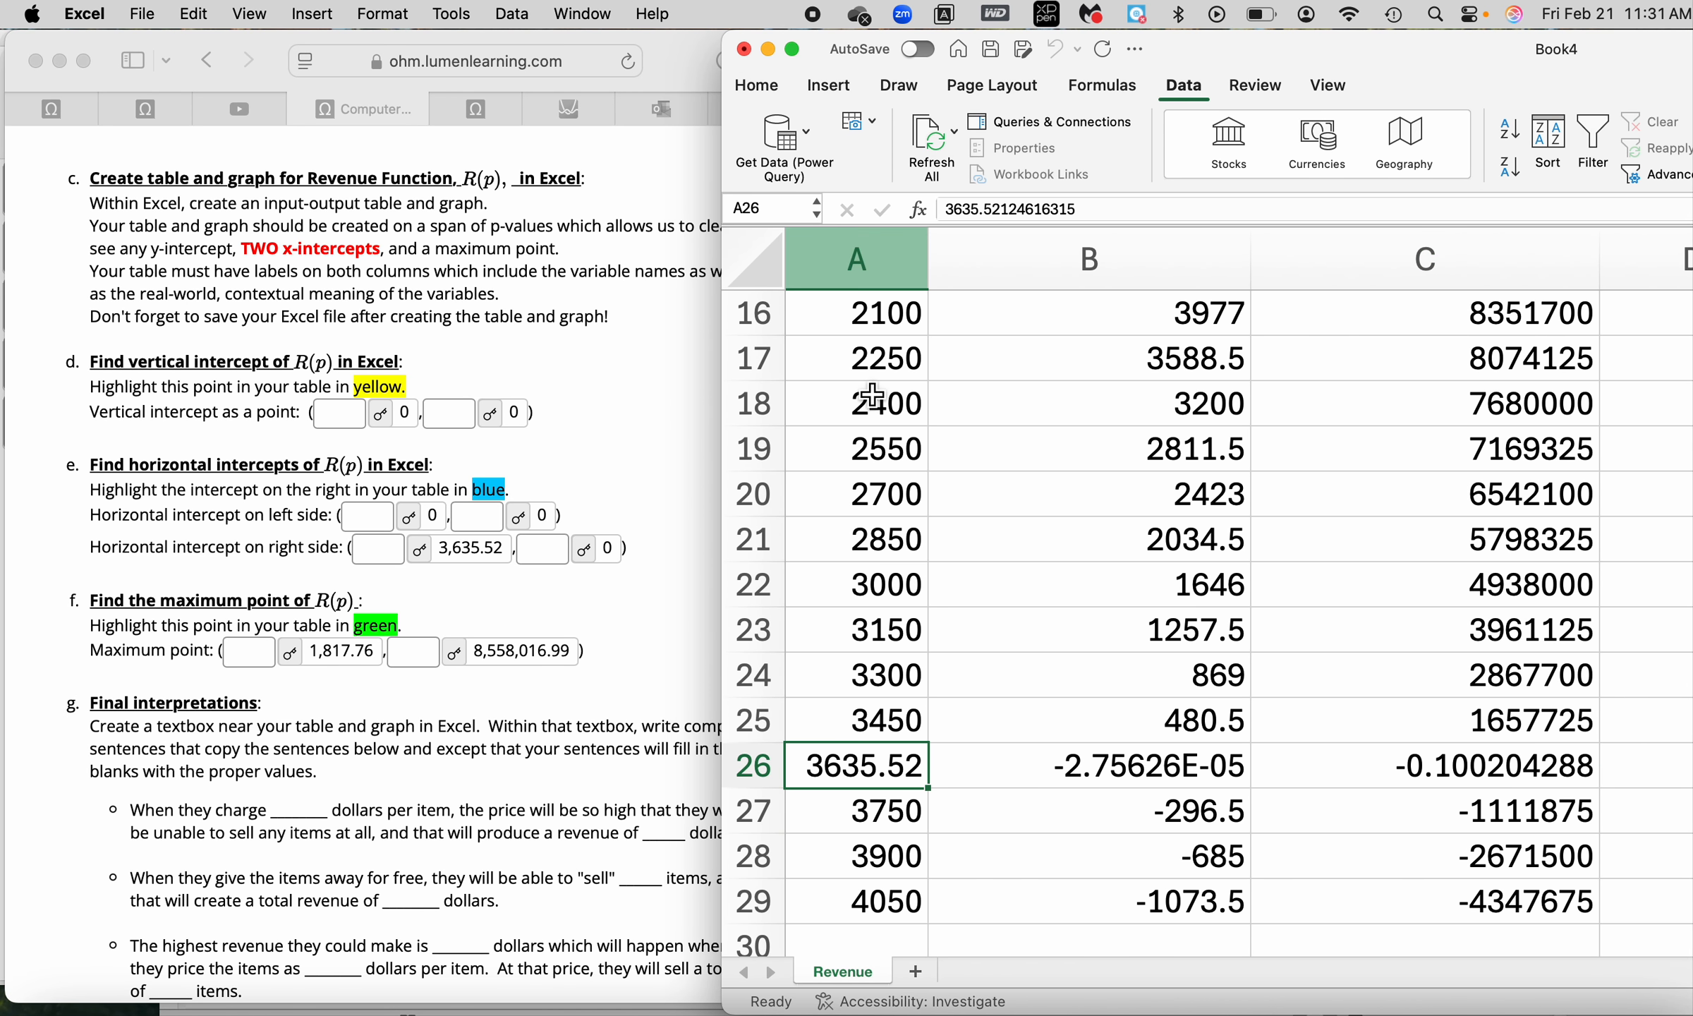
scroll(873, 398, up, 10)
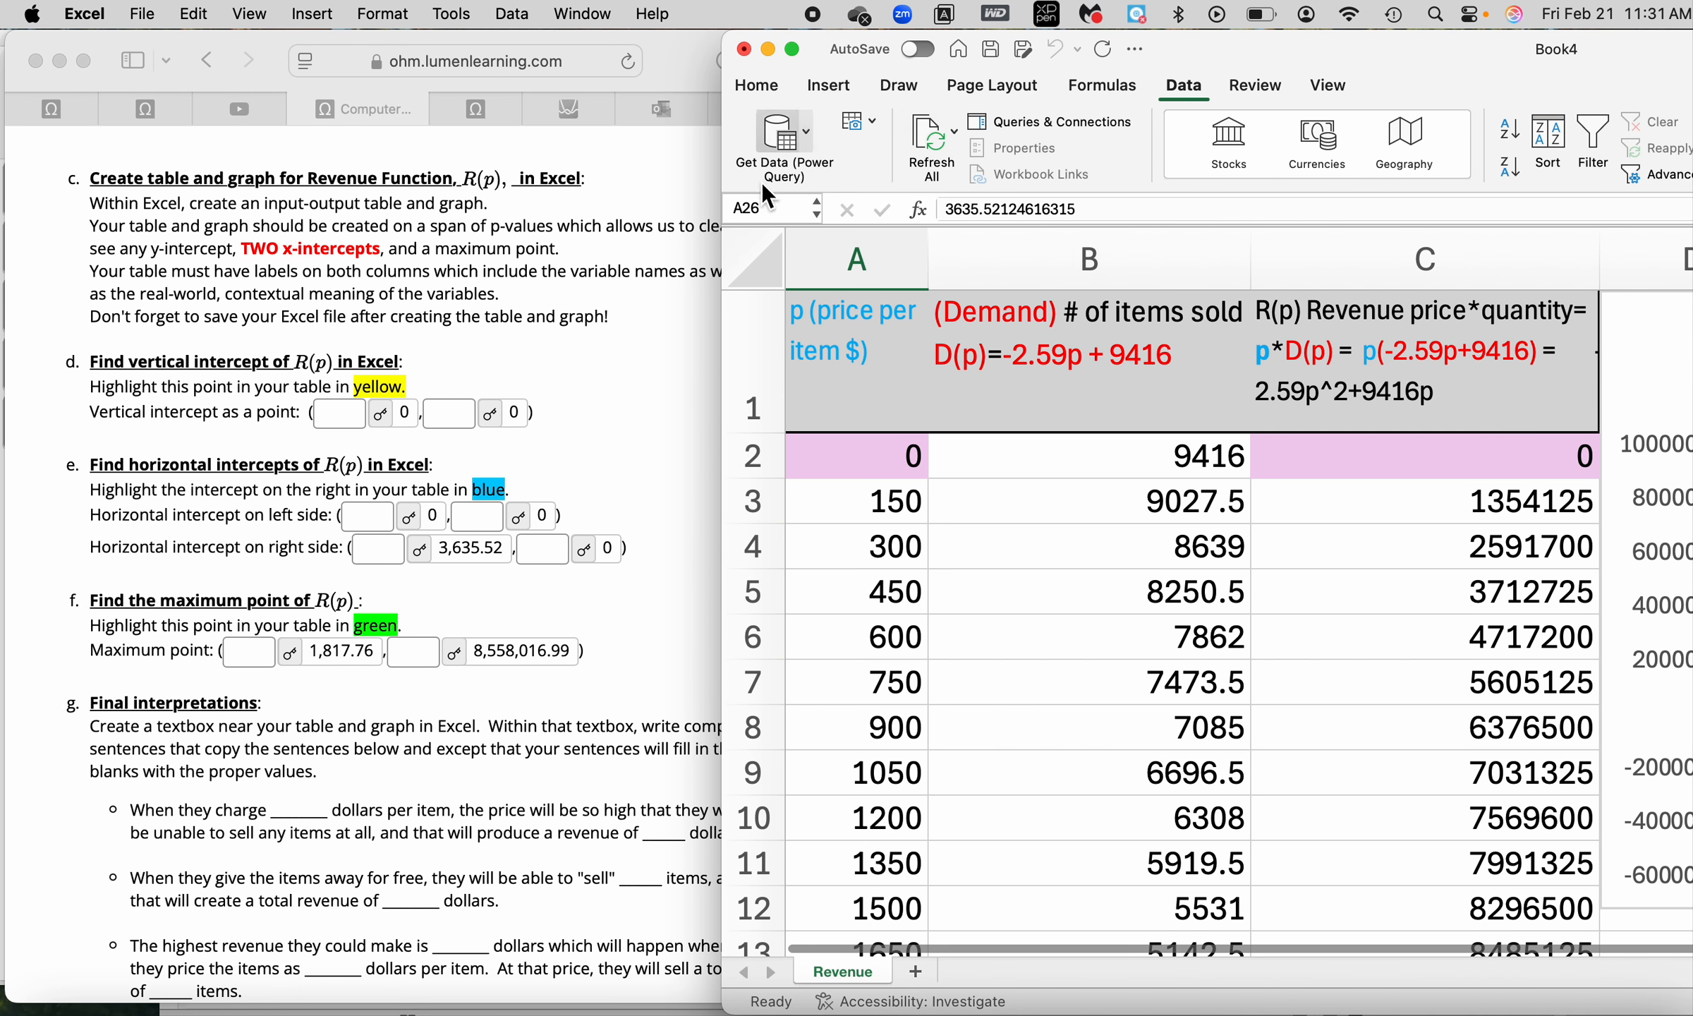
click(759, 85)
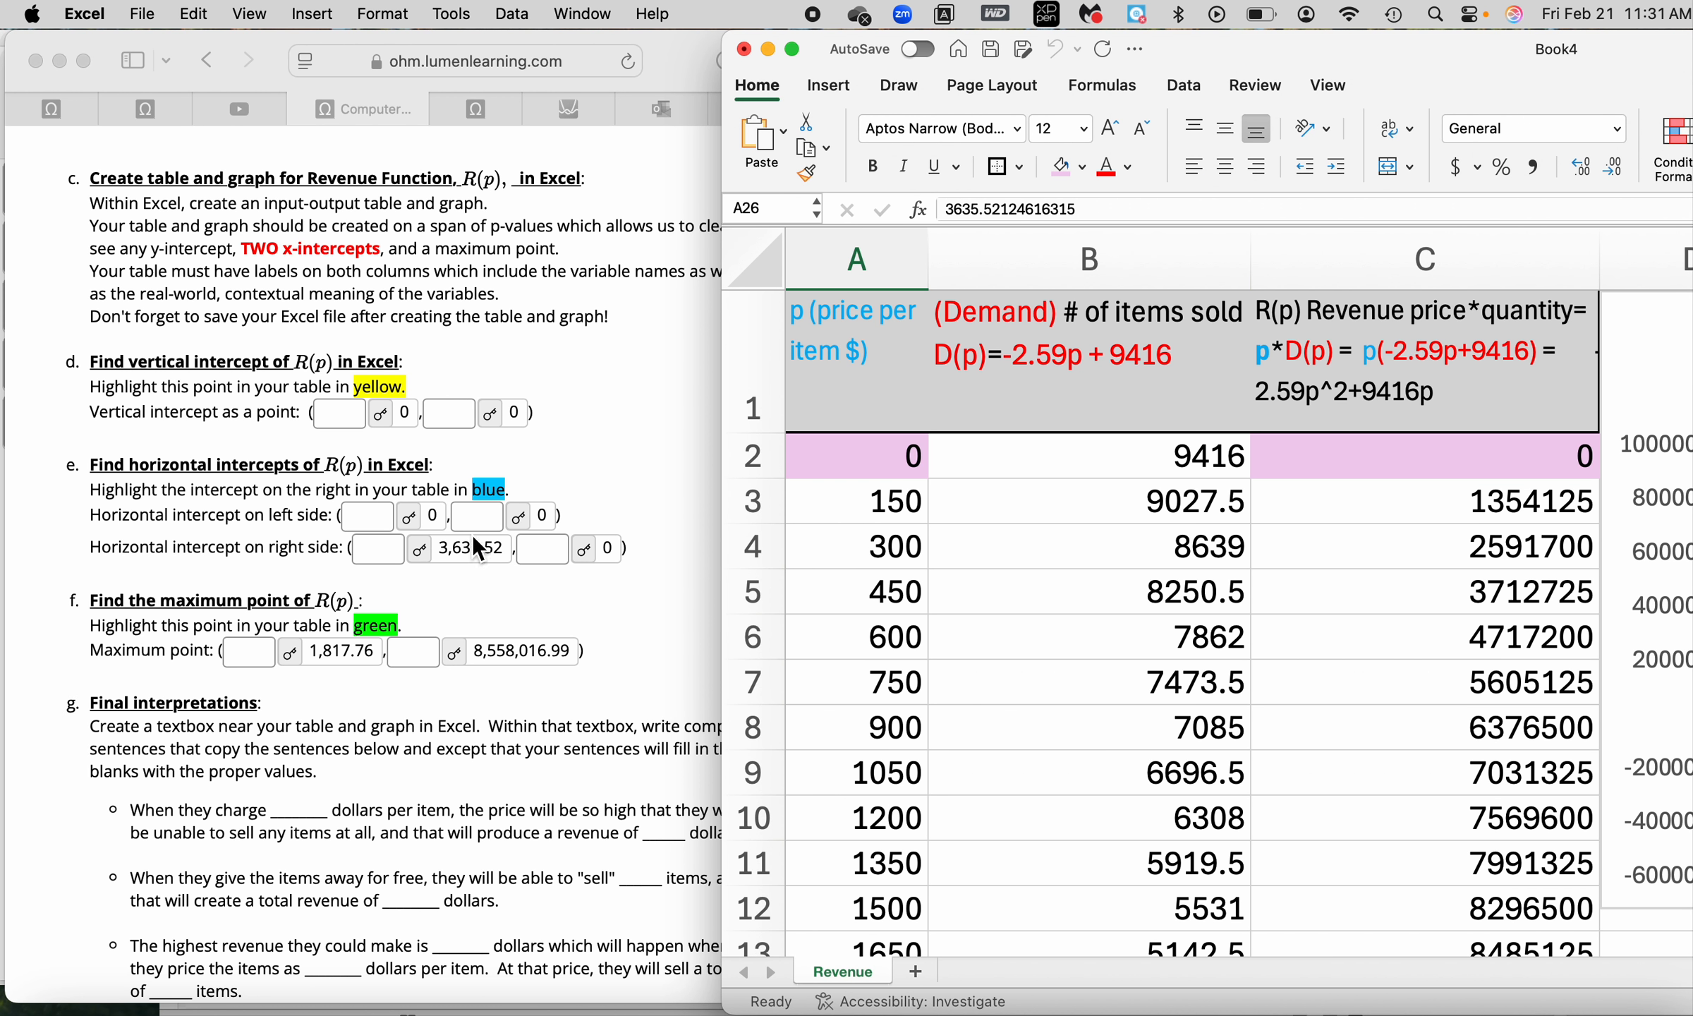
click(1081, 169)
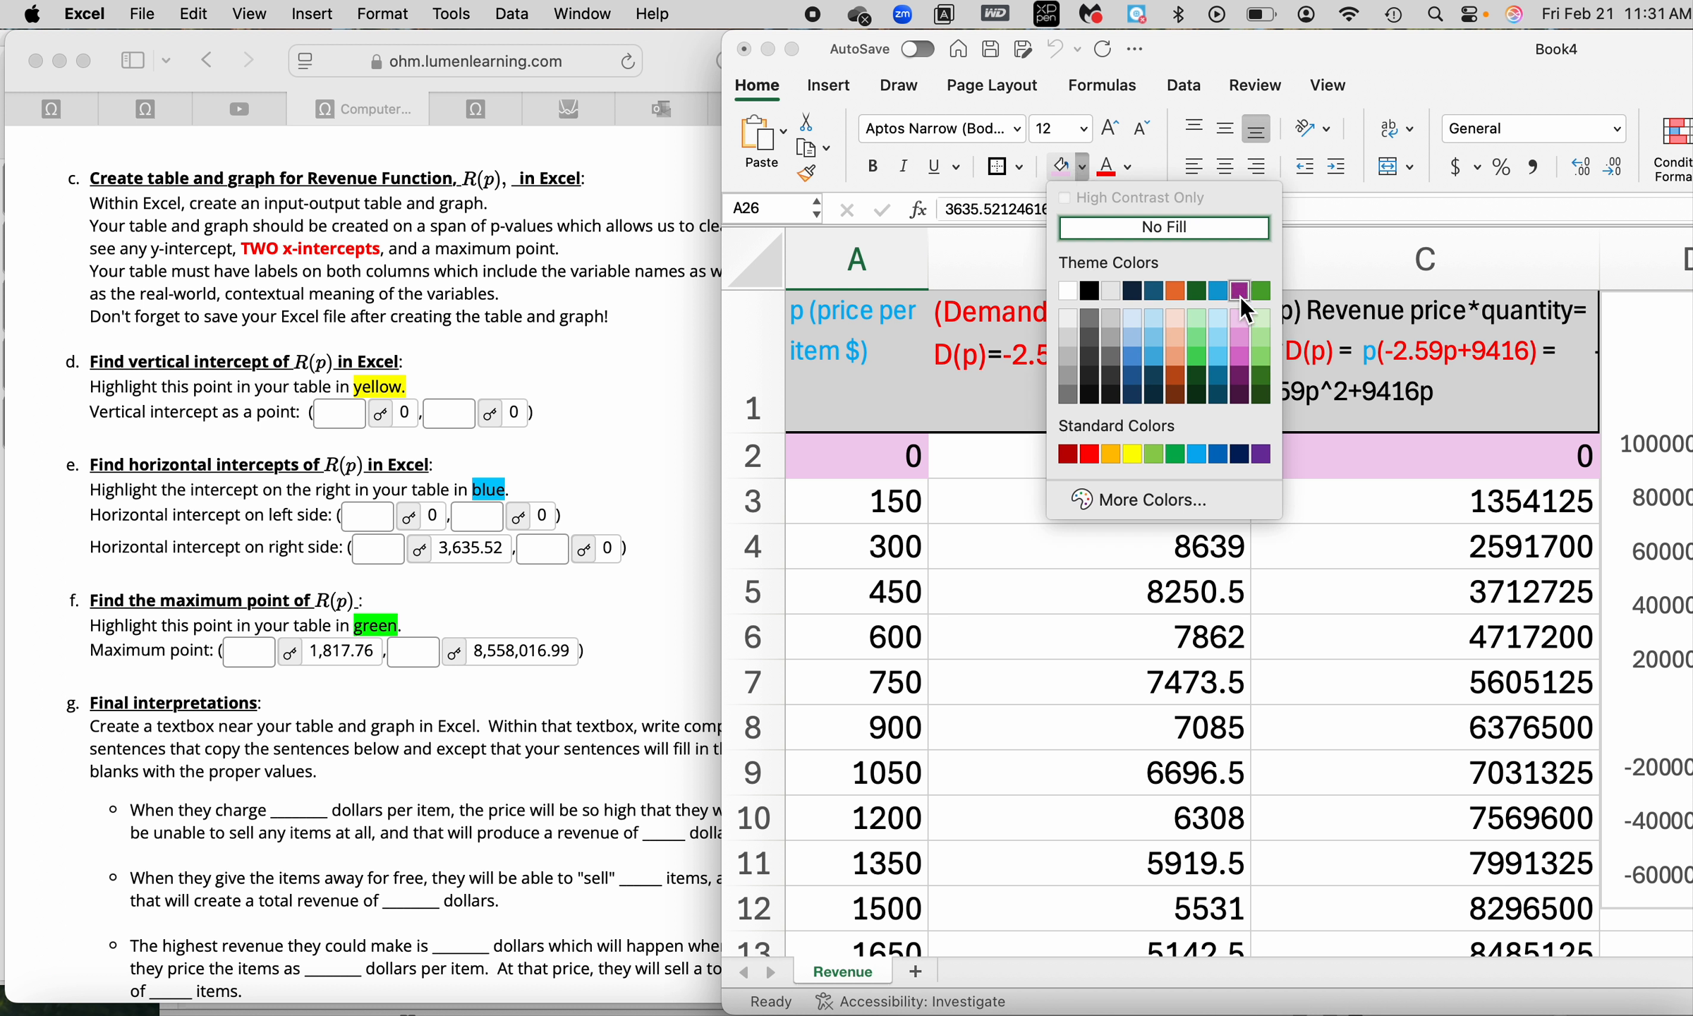
click(1152, 326)
click(1520, 632)
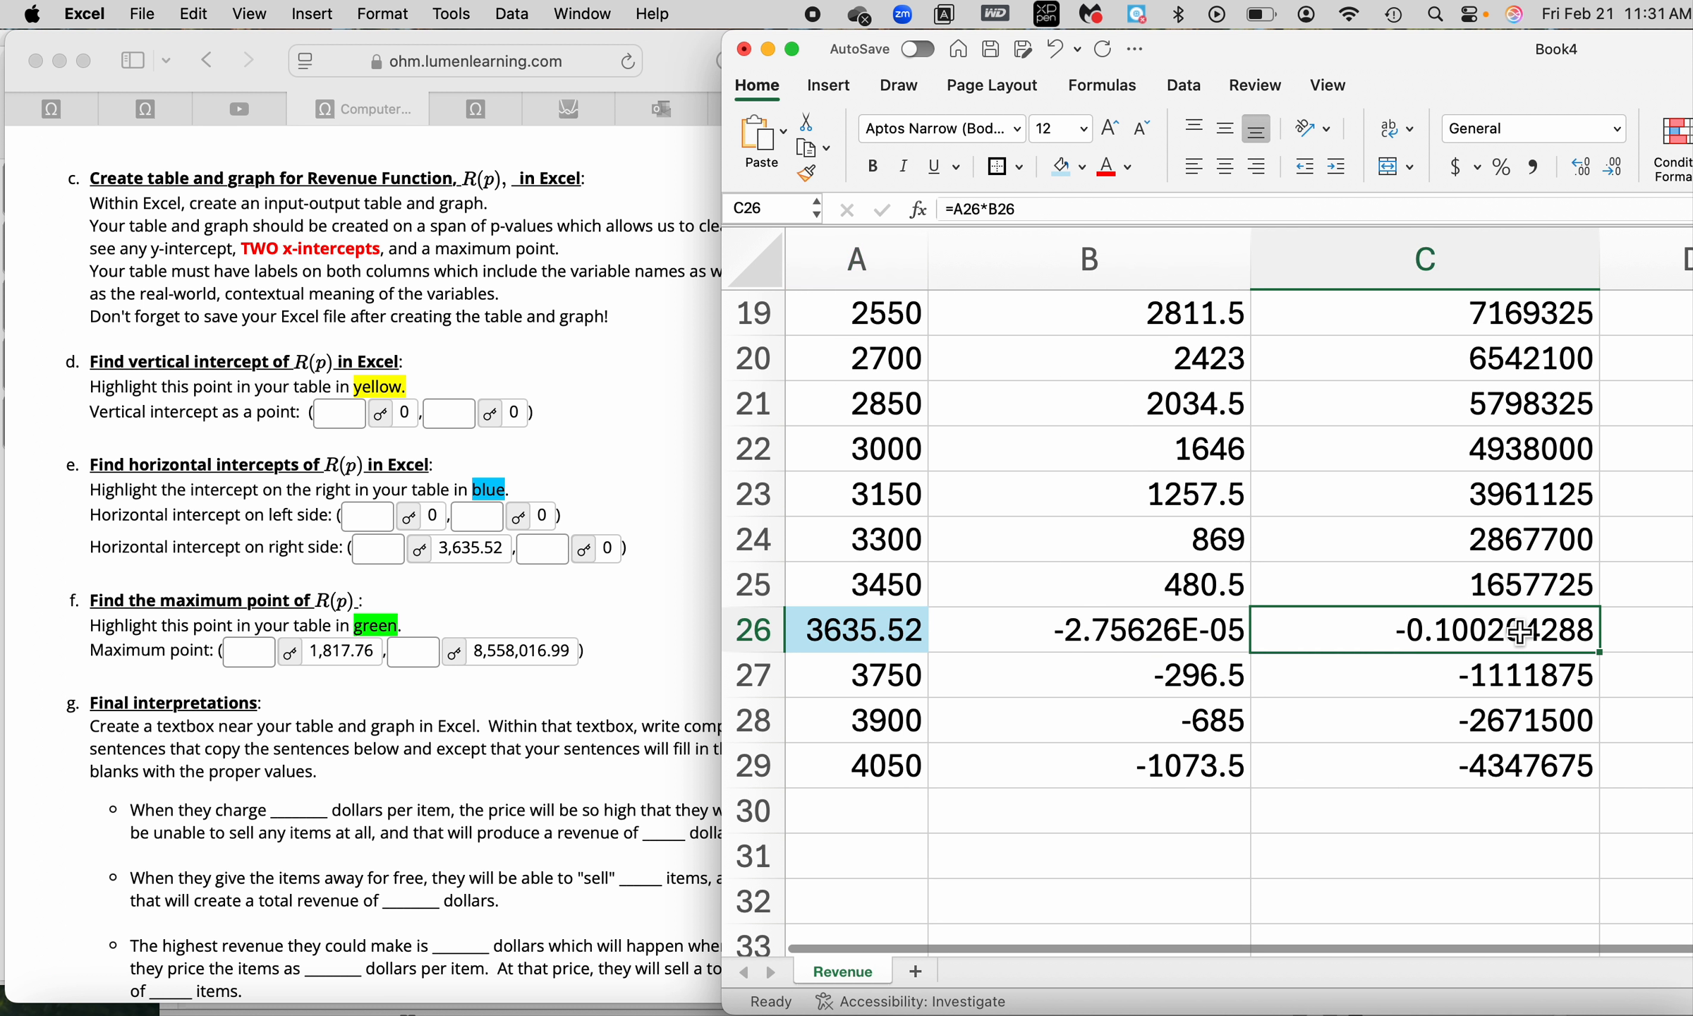
click(1064, 168)
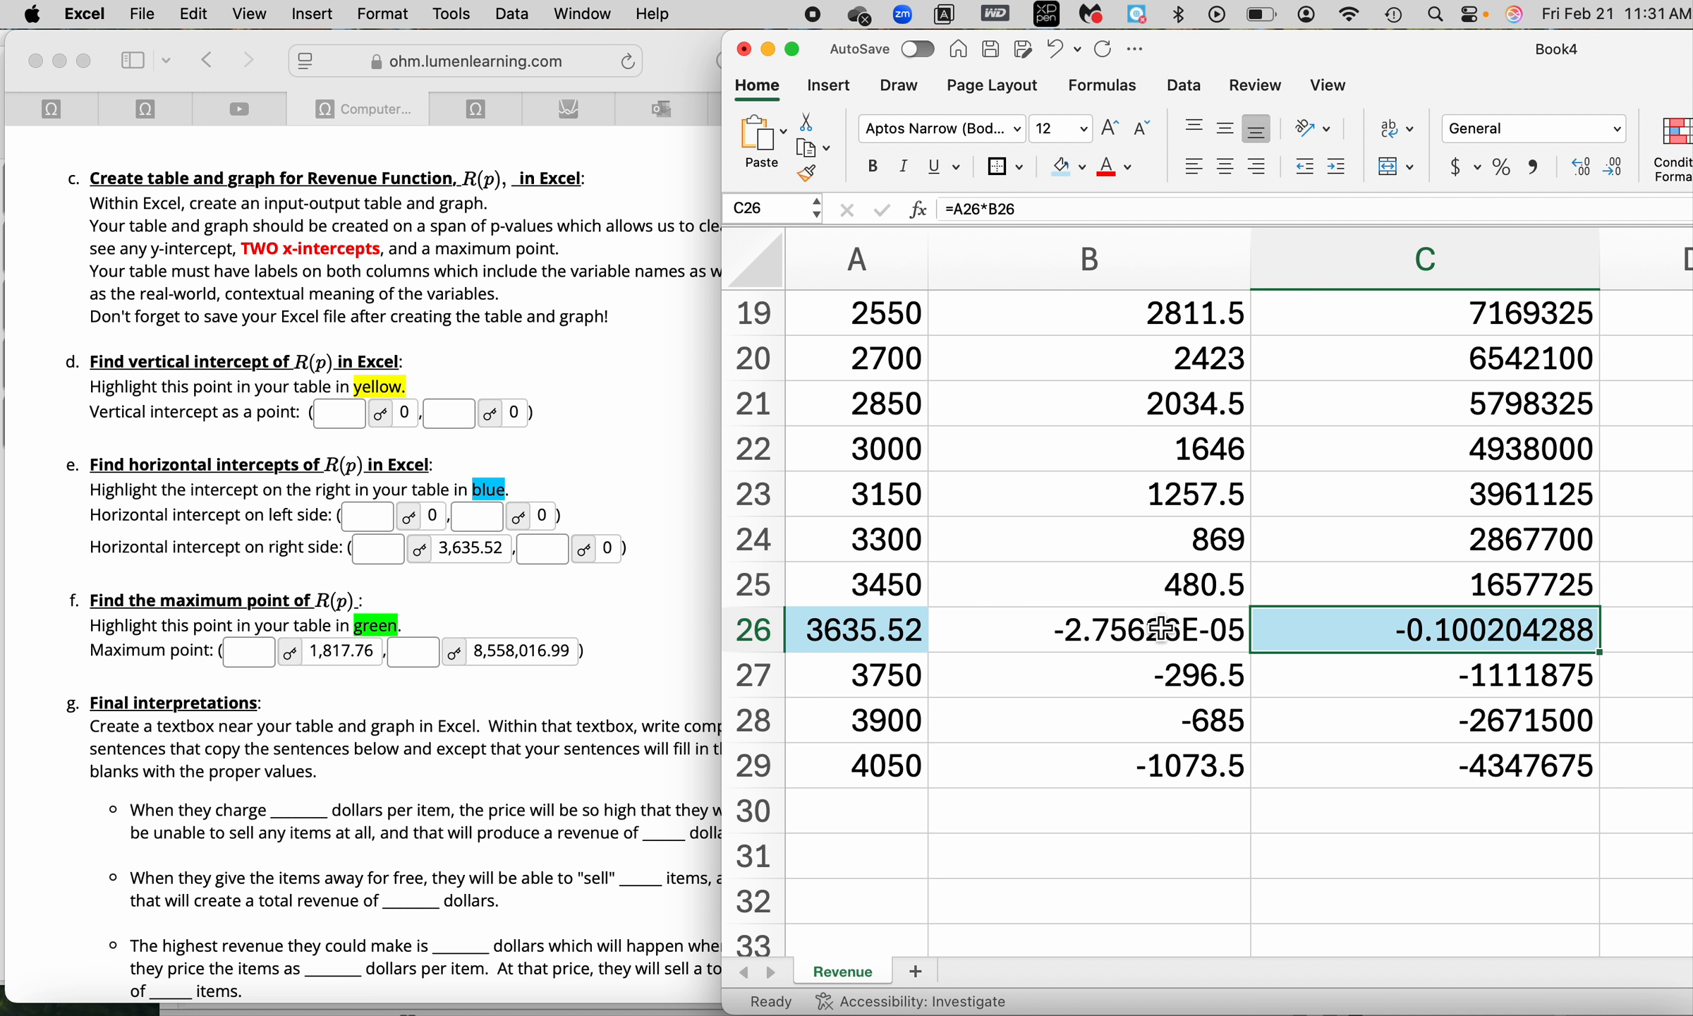
click(972, 836)
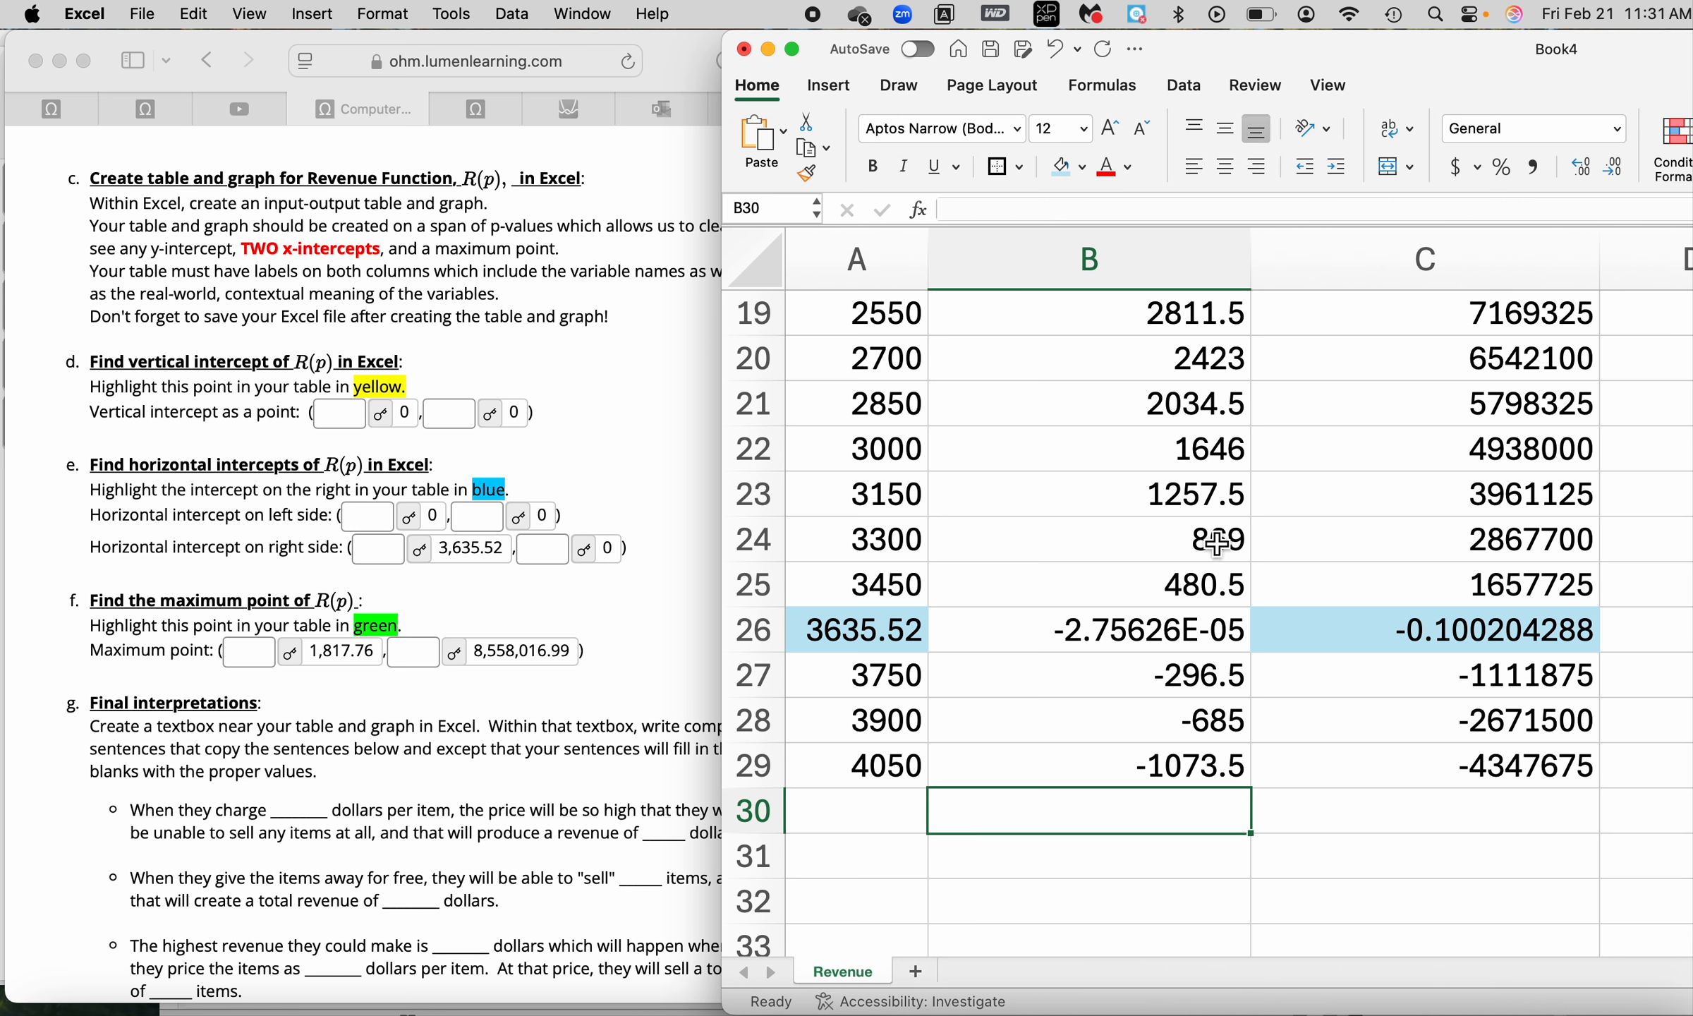
Bring the chart over the table to examine the curve's maximum for part f, and move it back clear of column C.
scroll(1217, 543, up, 10)
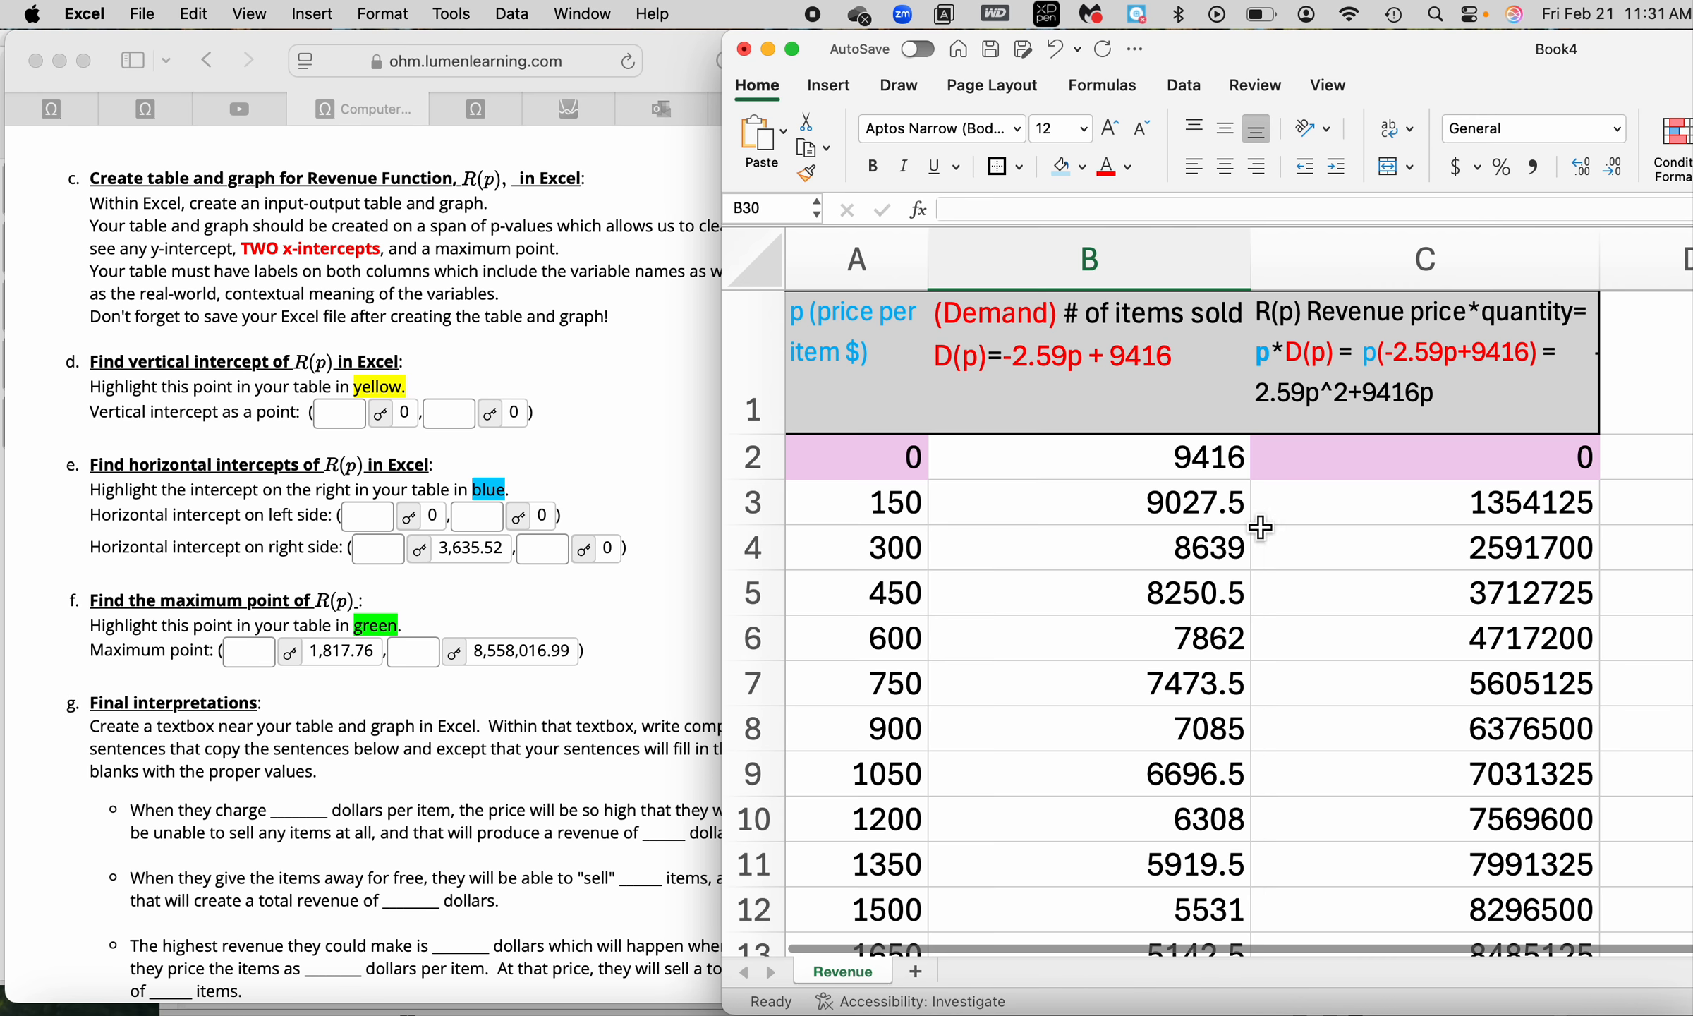
click(1263, 522)
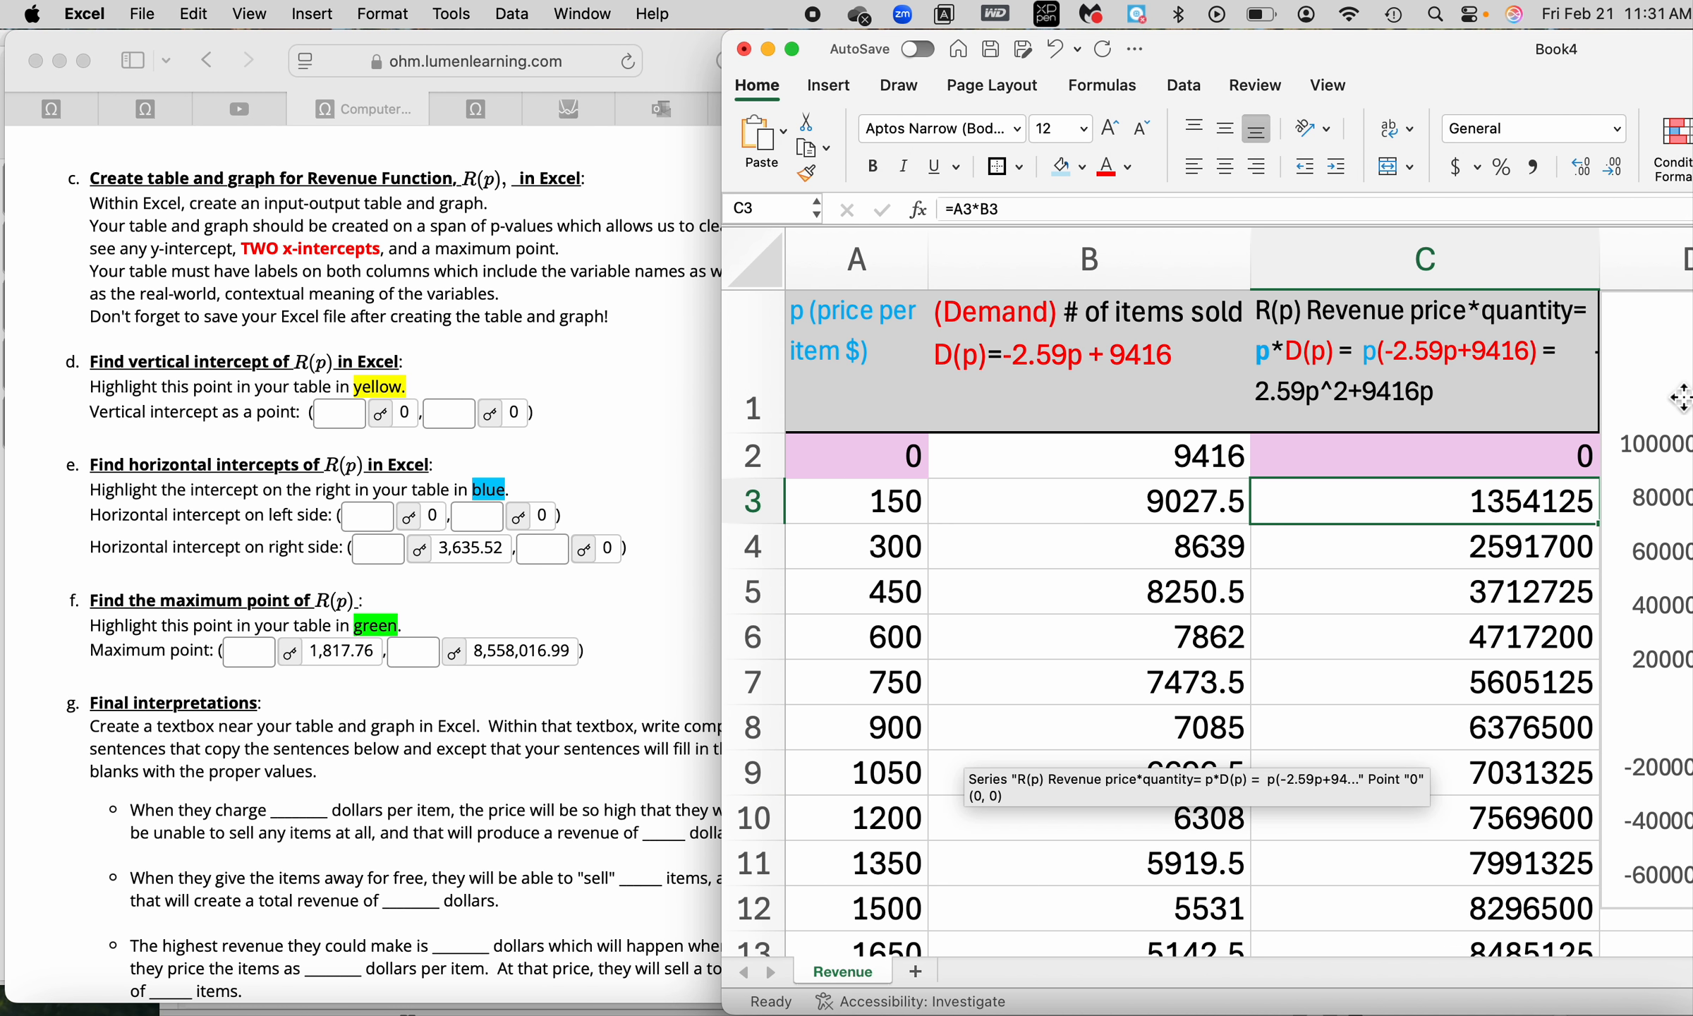
drag(1669, 427, 854, 464)
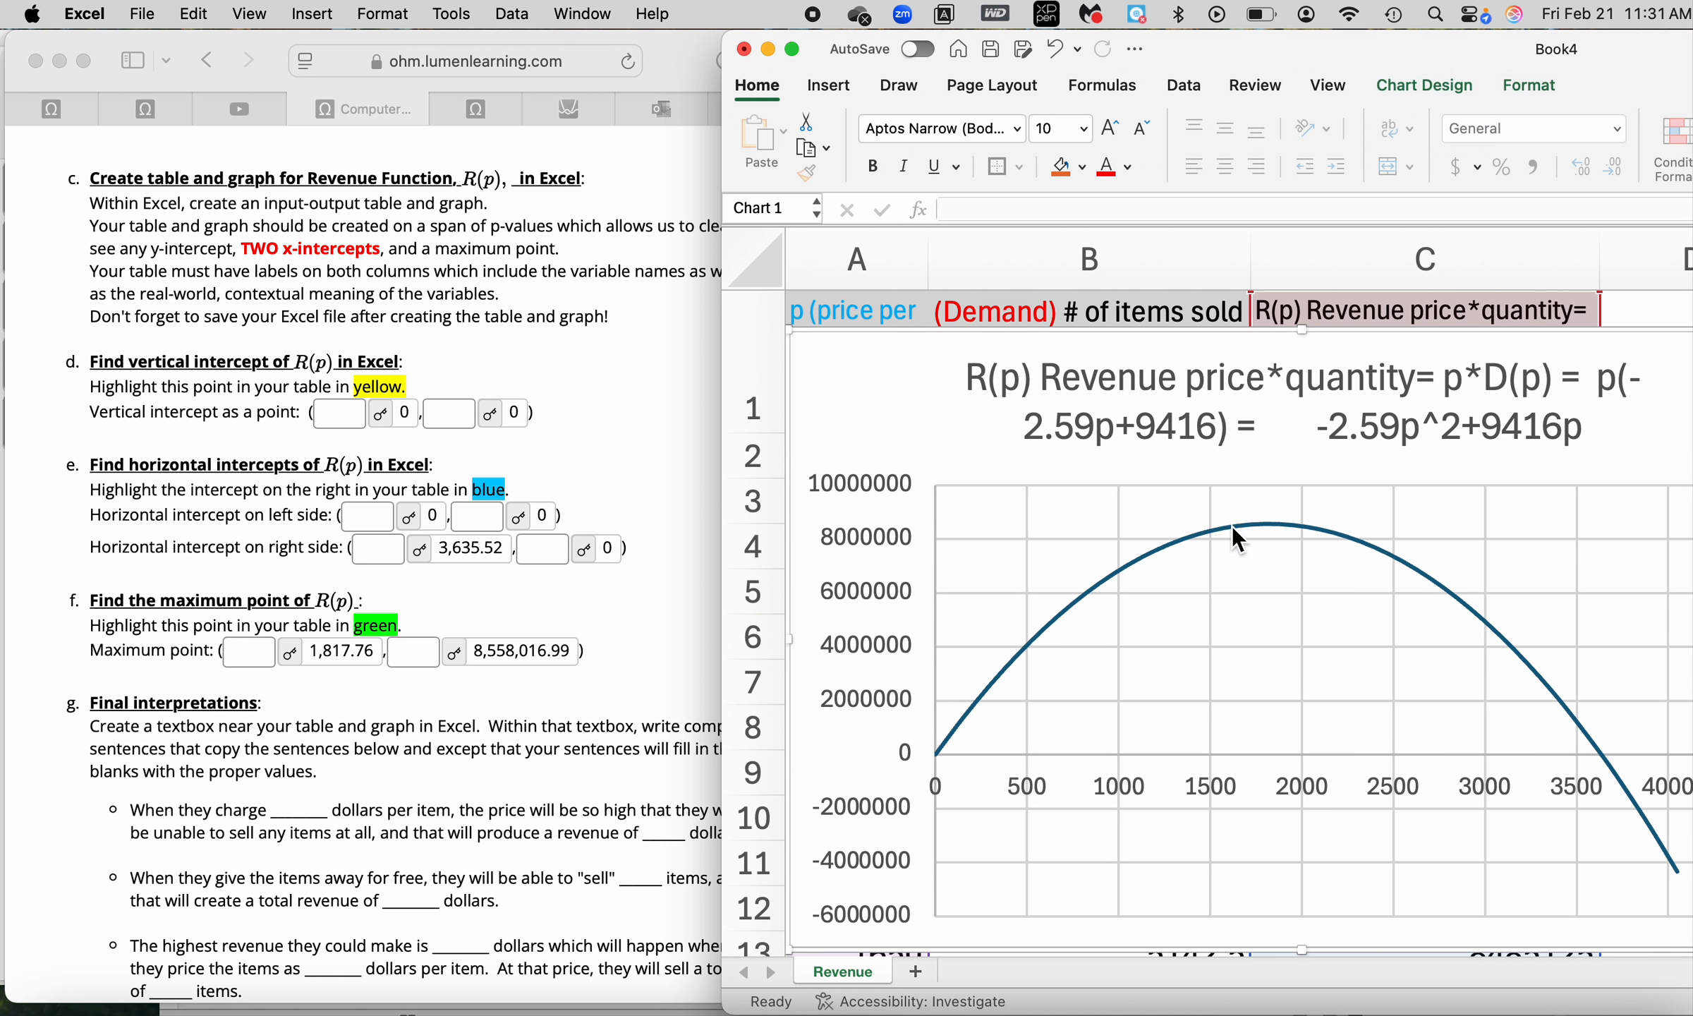
mouse_move(1297, 525)
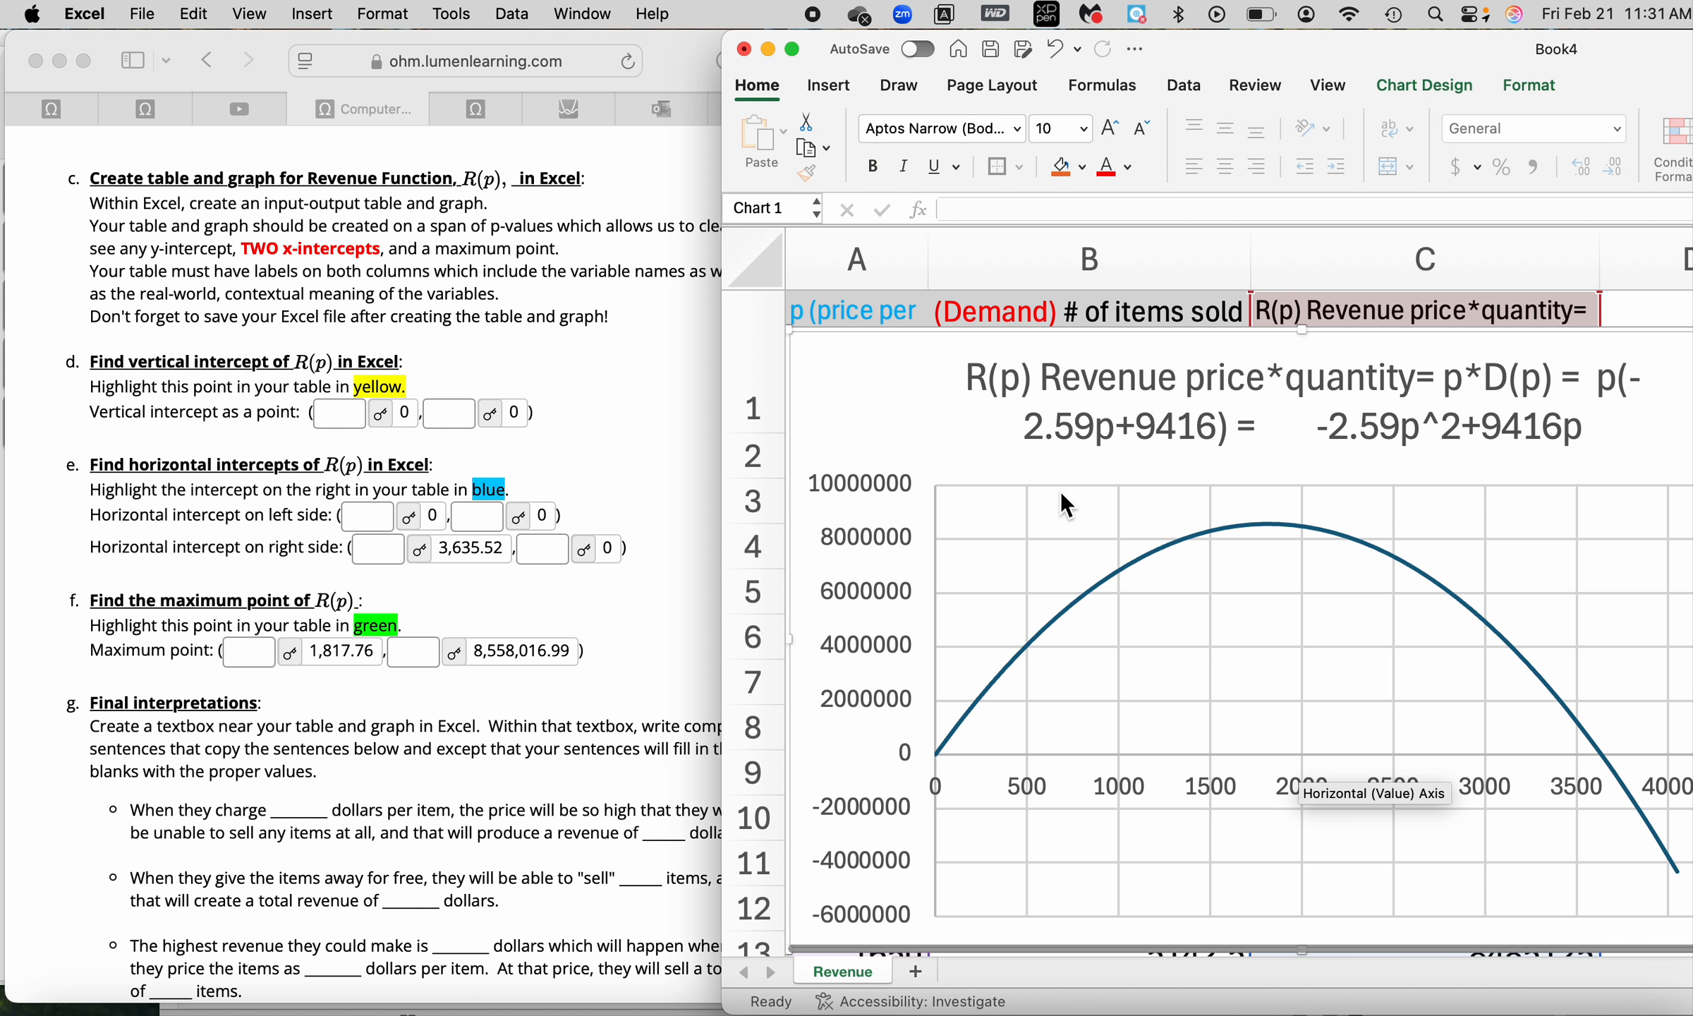
drag(864, 356, 1607, 366)
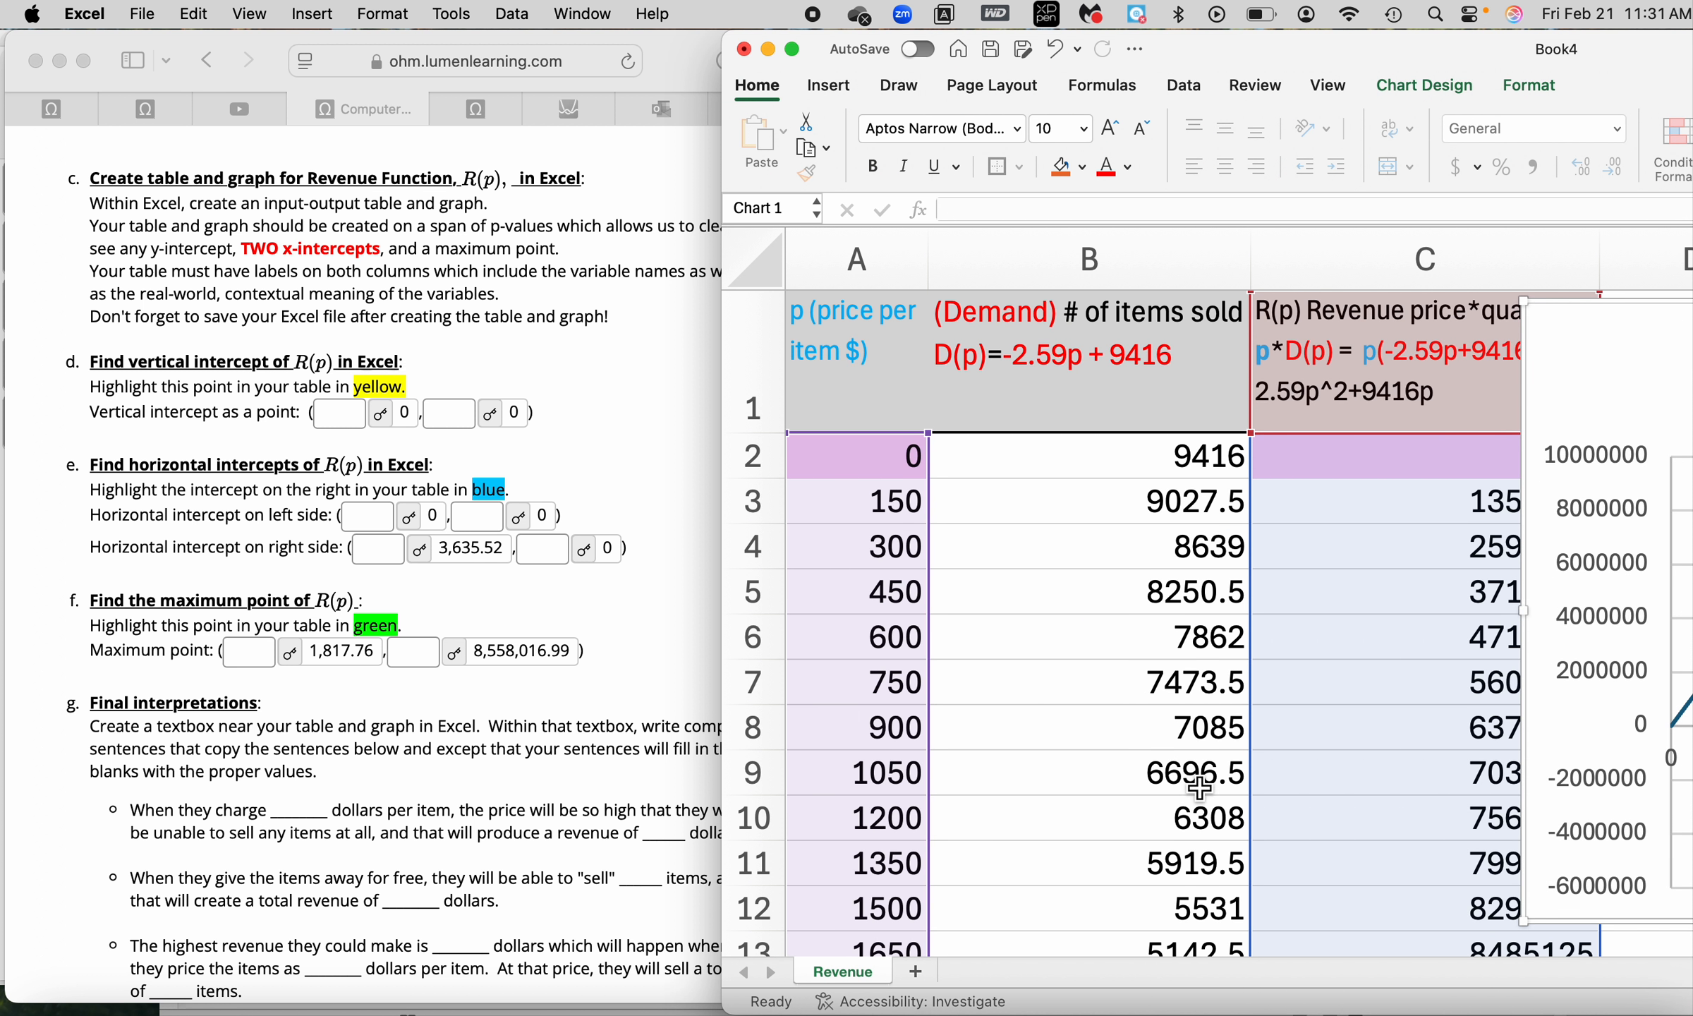
scroll(1175, 785, down, 3)
click(918, 681)
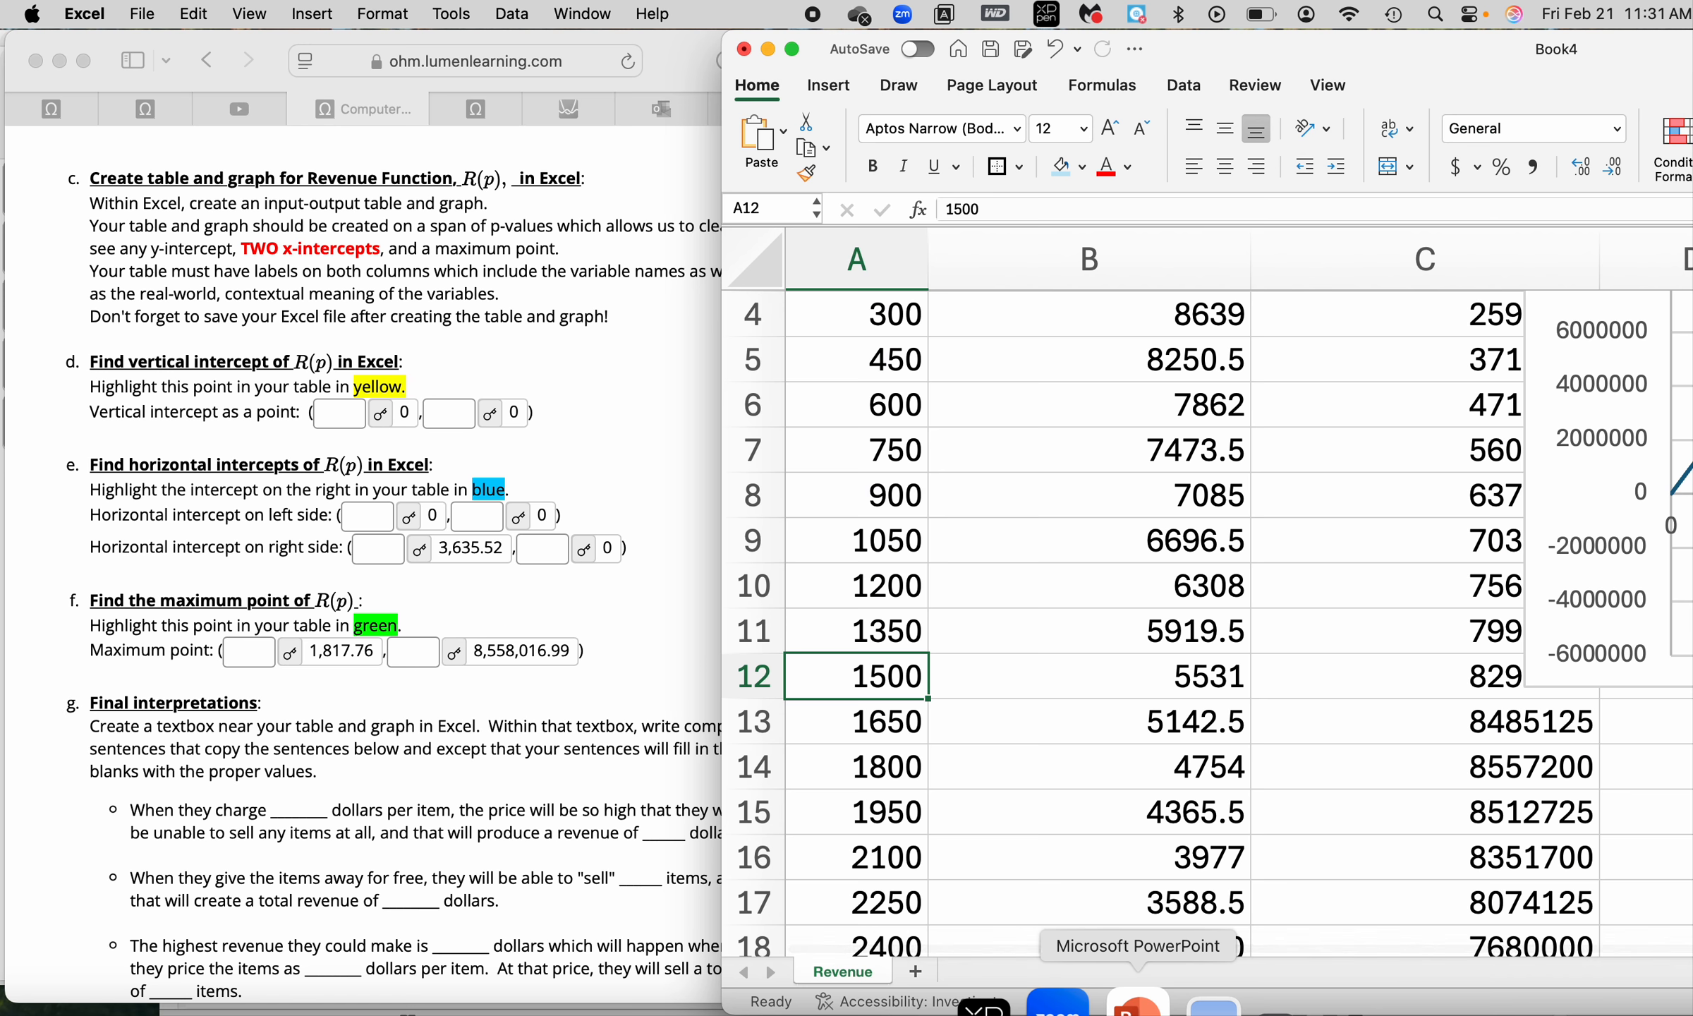
drag(1559, 320, 1689, 321)
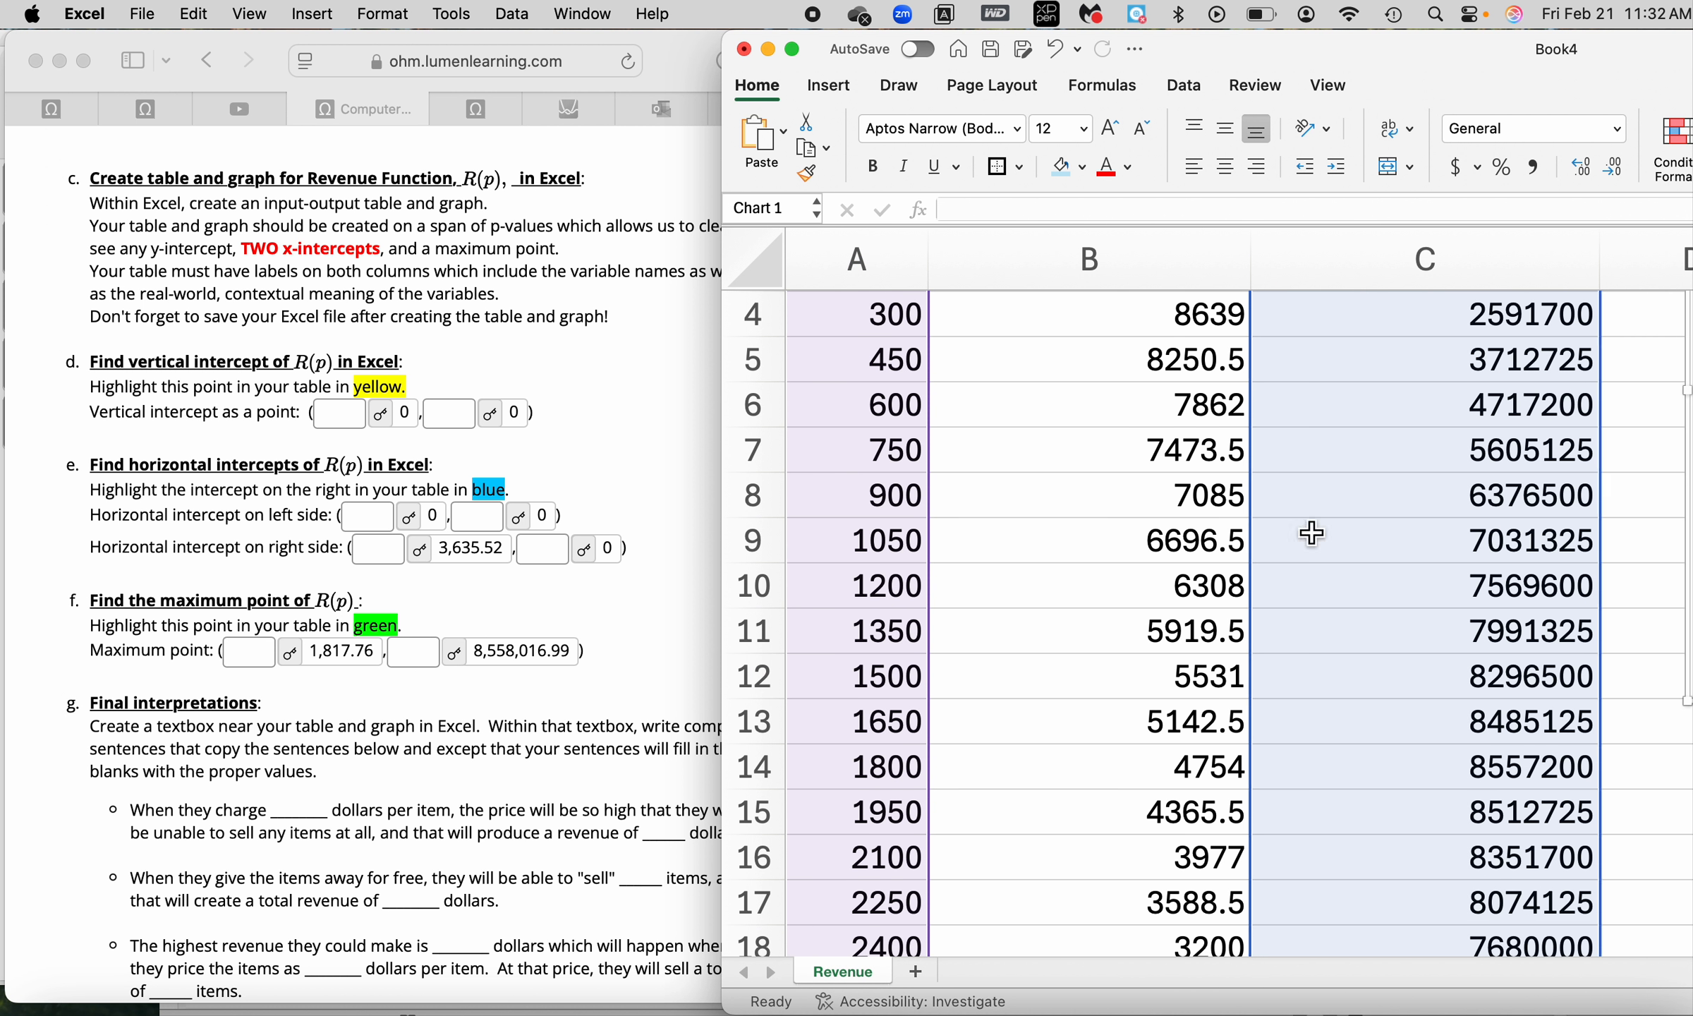
Look through the revenues in column C for the turning point, and return to the header in C1.
click(899, 669)
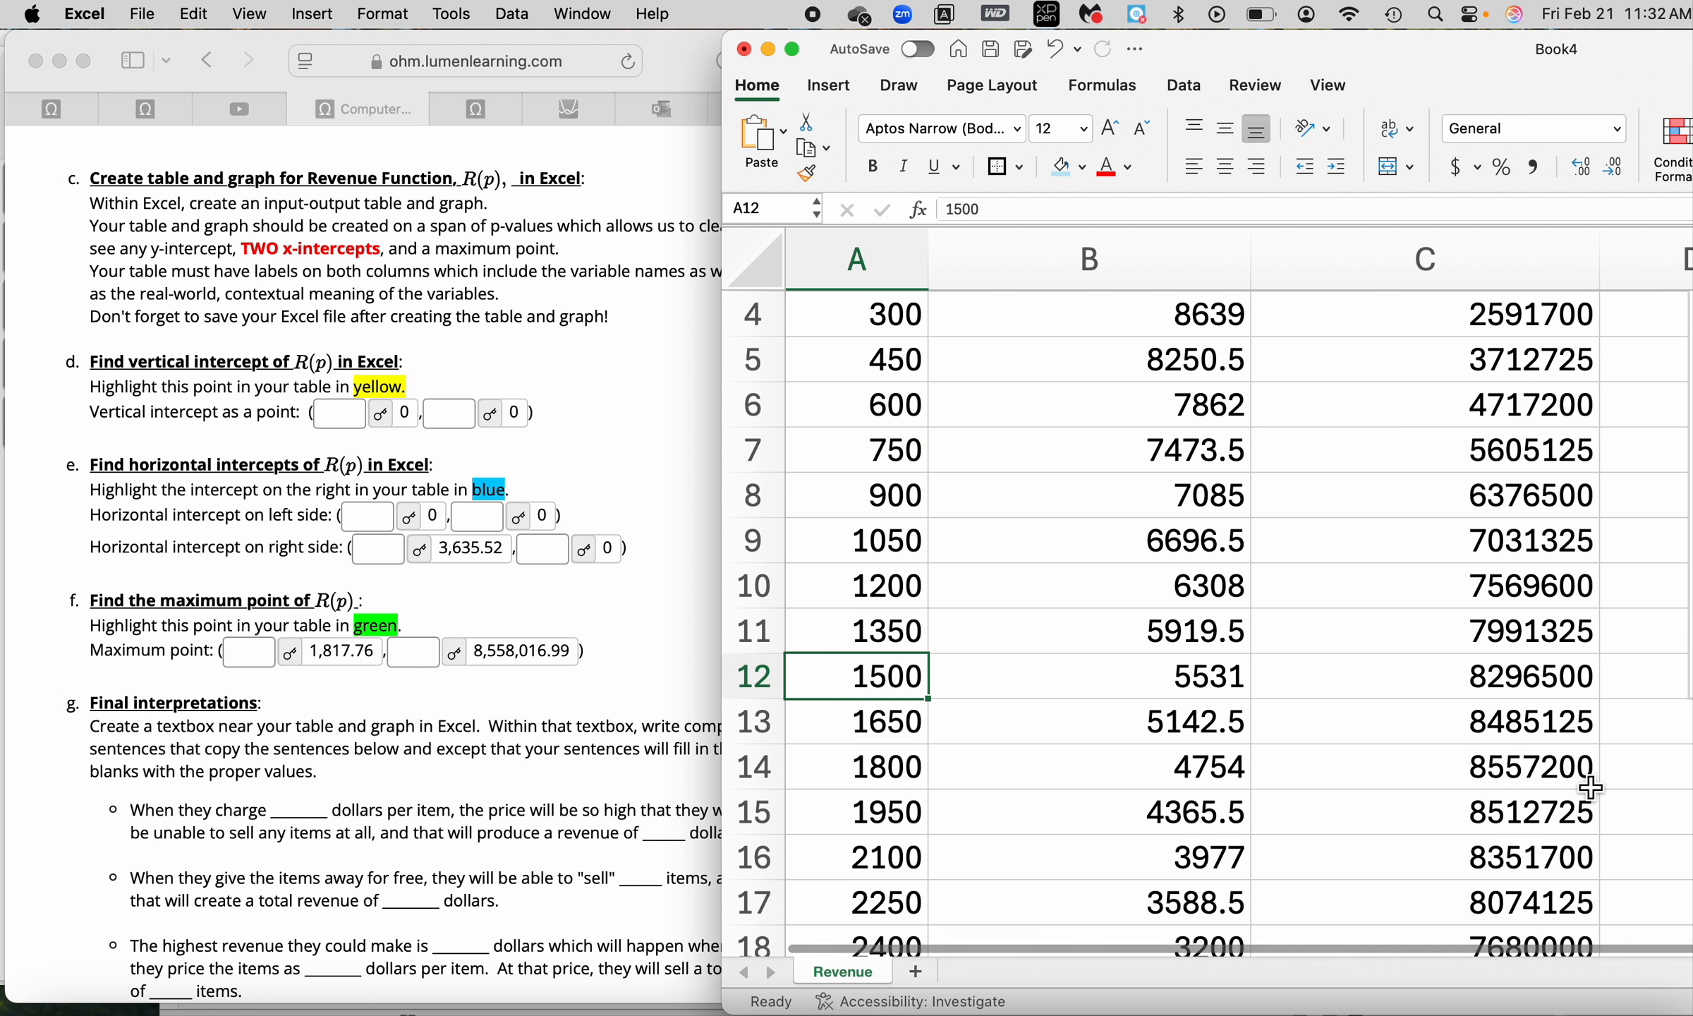
click(1570, 451)
key(Down)
key(Down)
key(Down)
key(Down)
key(Down)
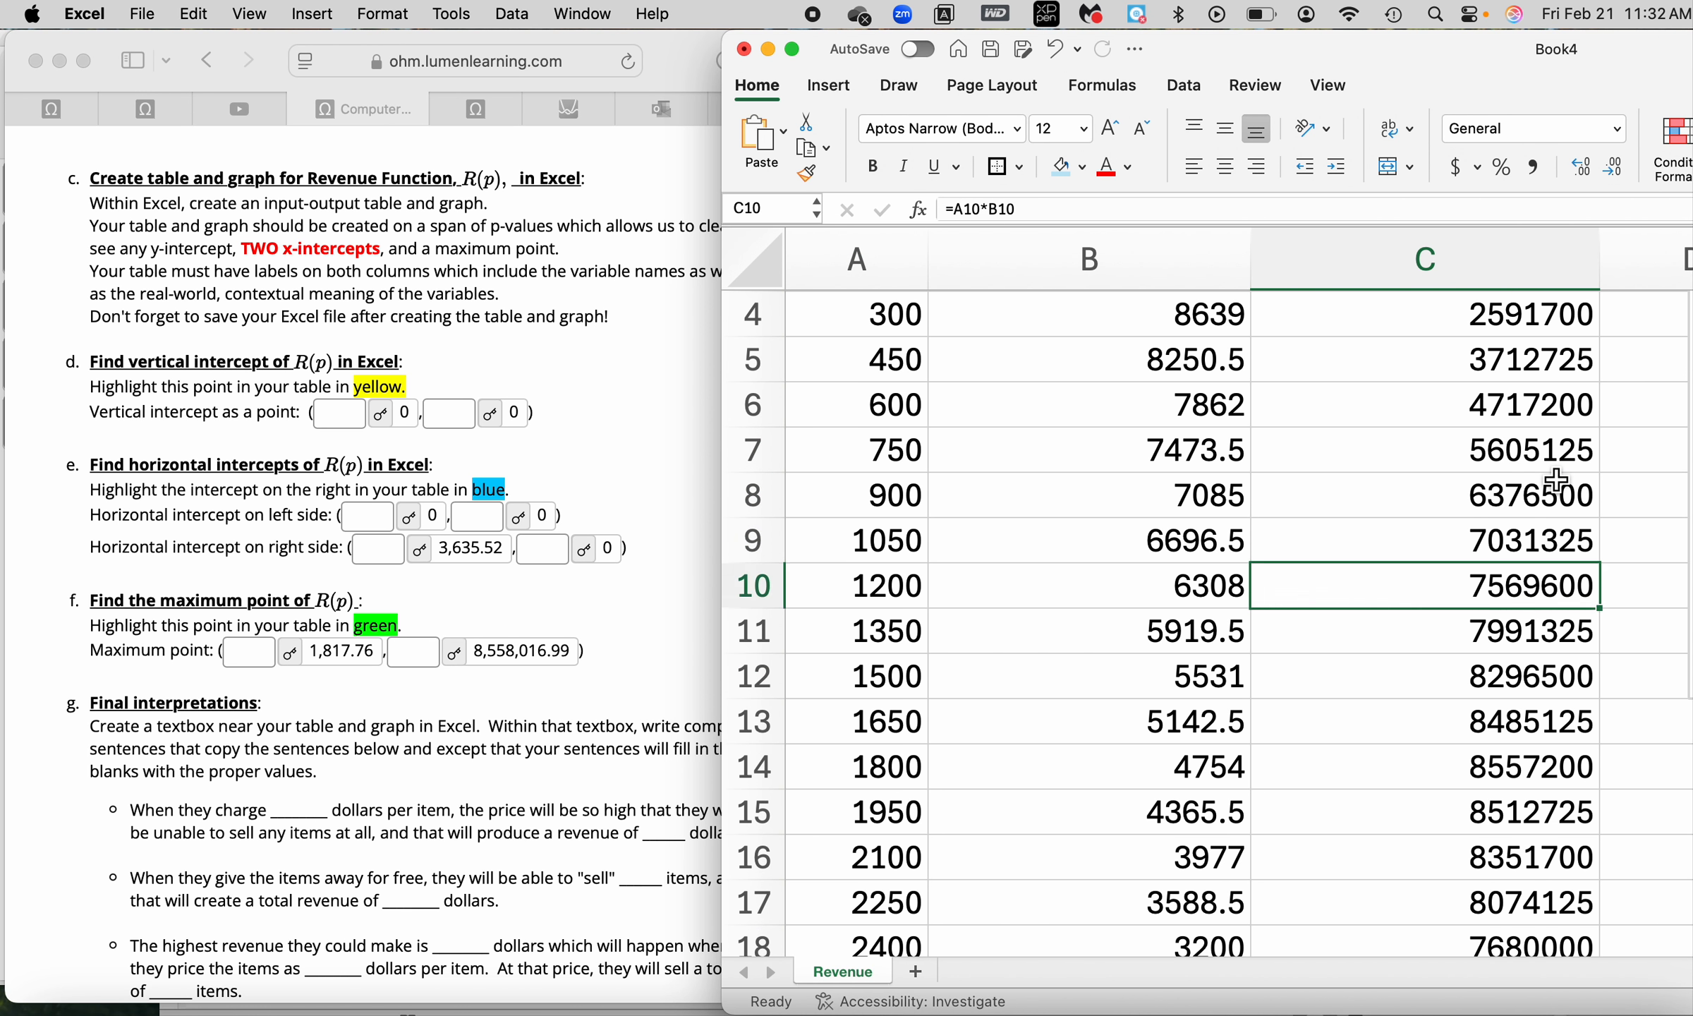
key(Up)
key(Up)
key(Up)
key(Up)
key(Up)
key(Up)
key(Up)
key(Up)
key(Up)
key(Up)
key(Up)
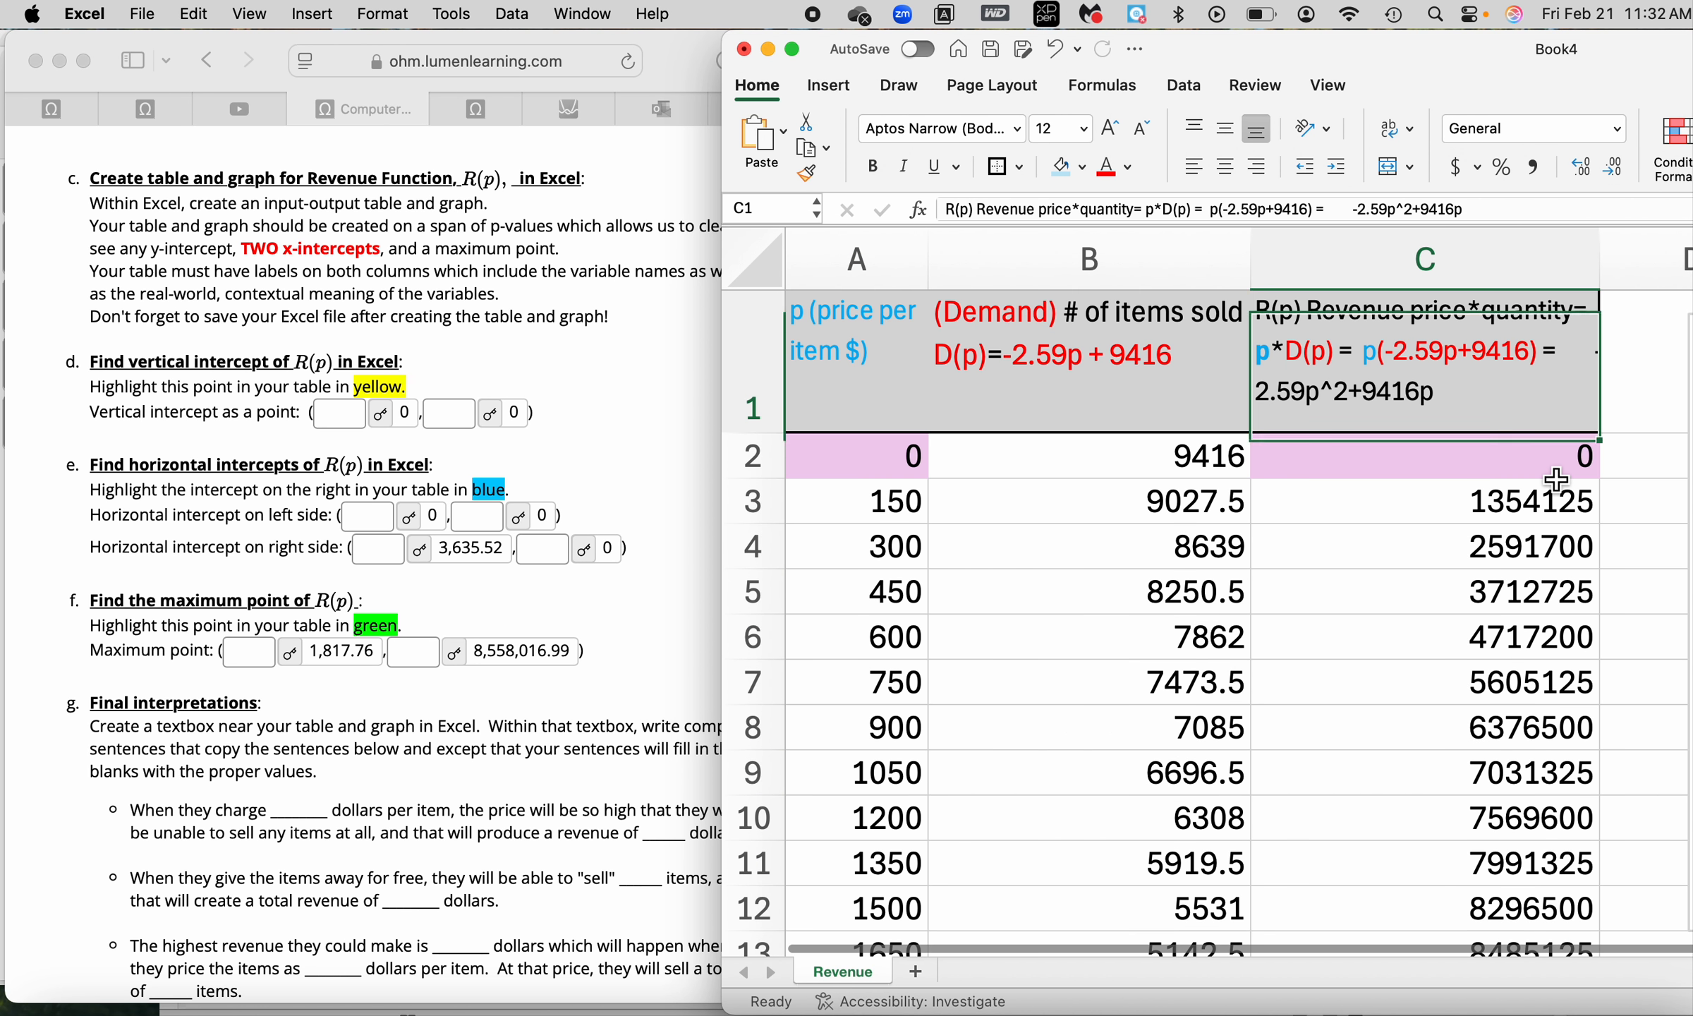
Read the prices in column A against the revenues in column C from row 2 down to row 14.
click(911, 455)
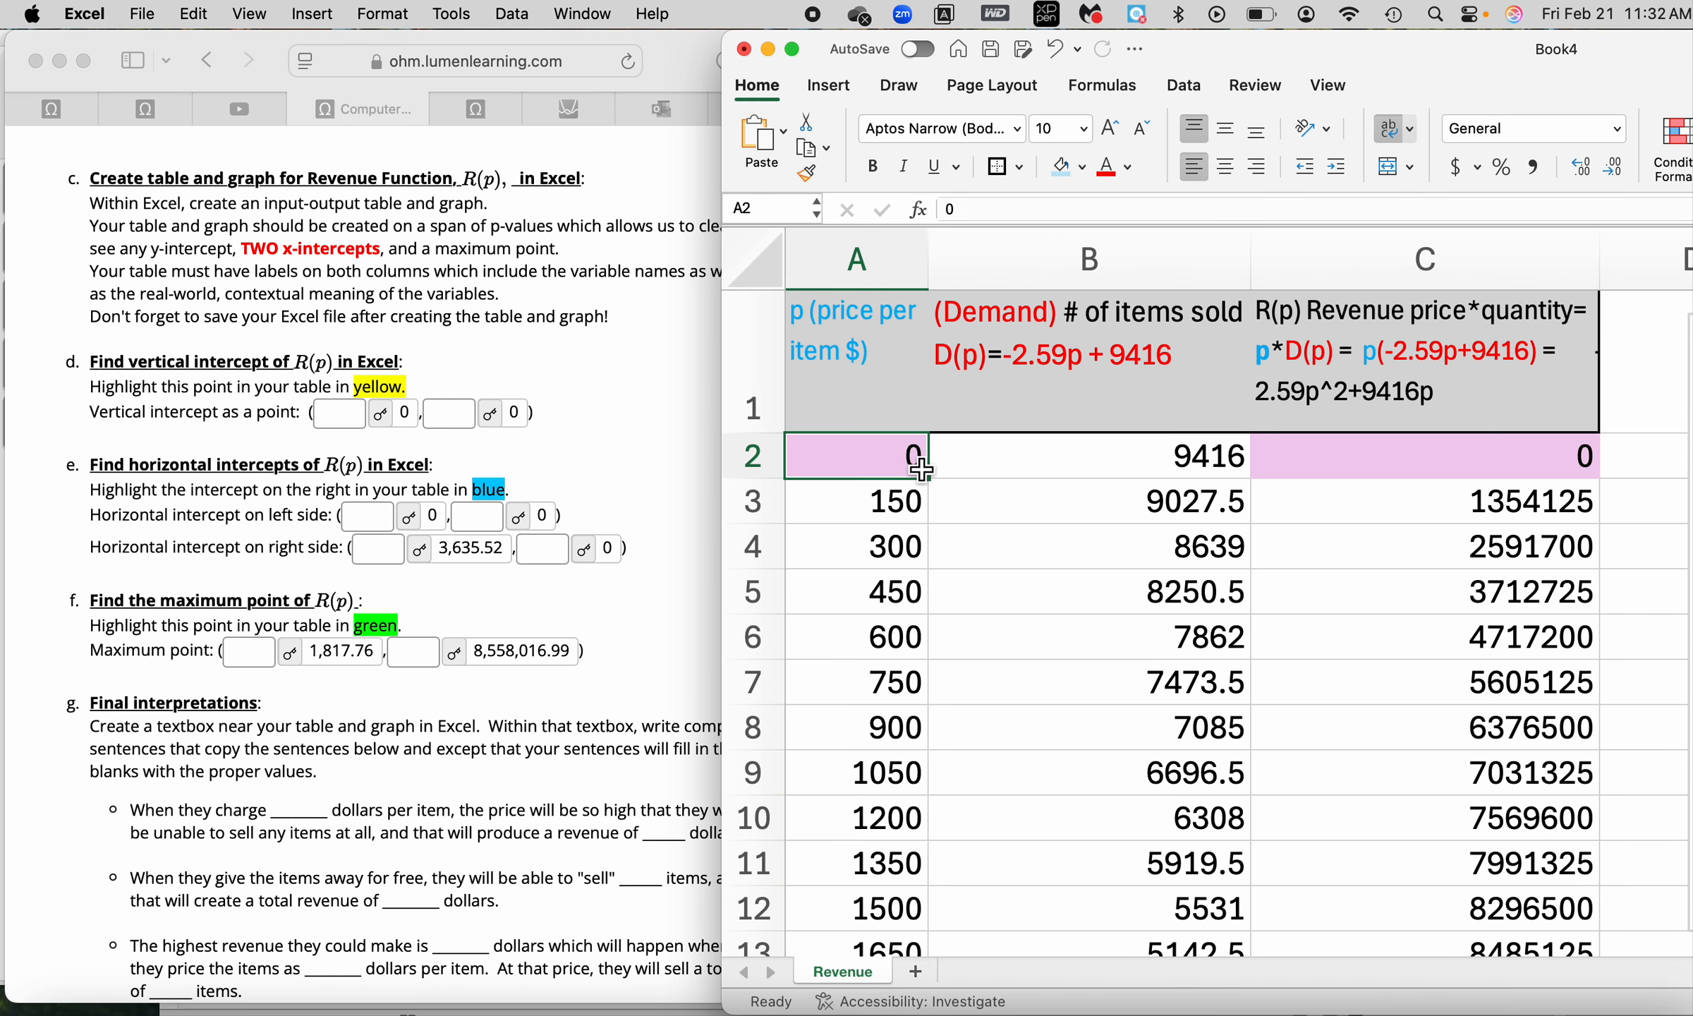
click(1580, 455)
click(880, 501)
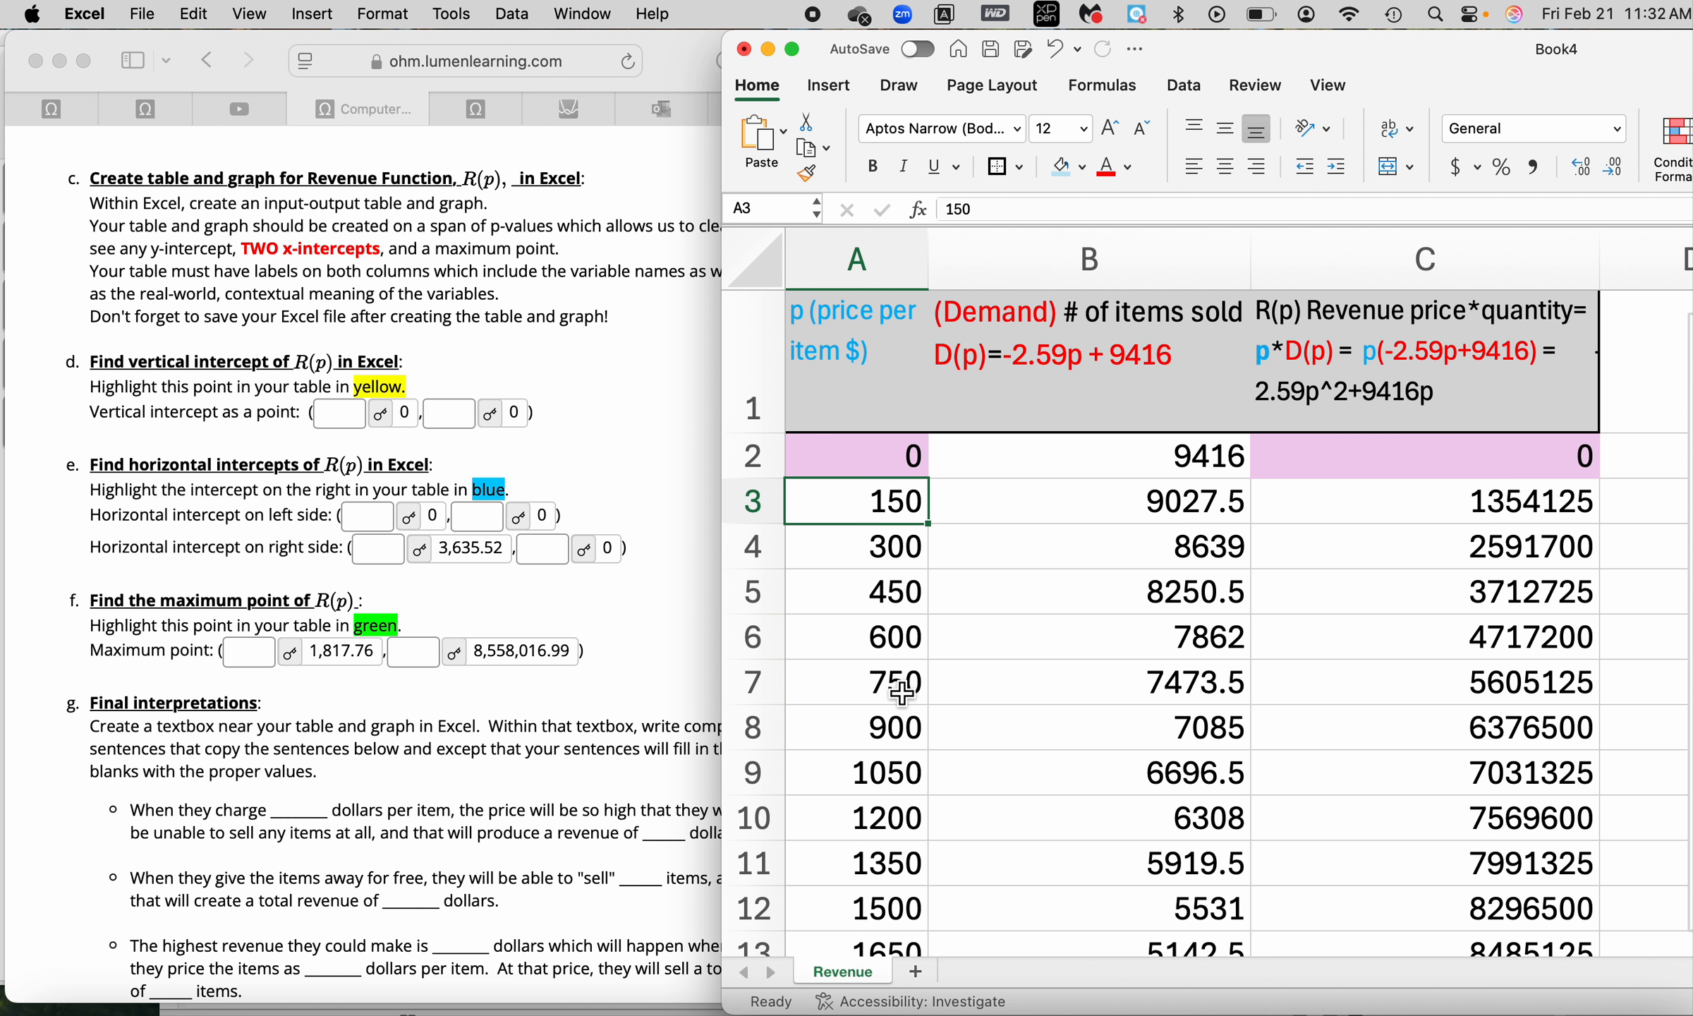
click(887, 636)
click(1568, 524)
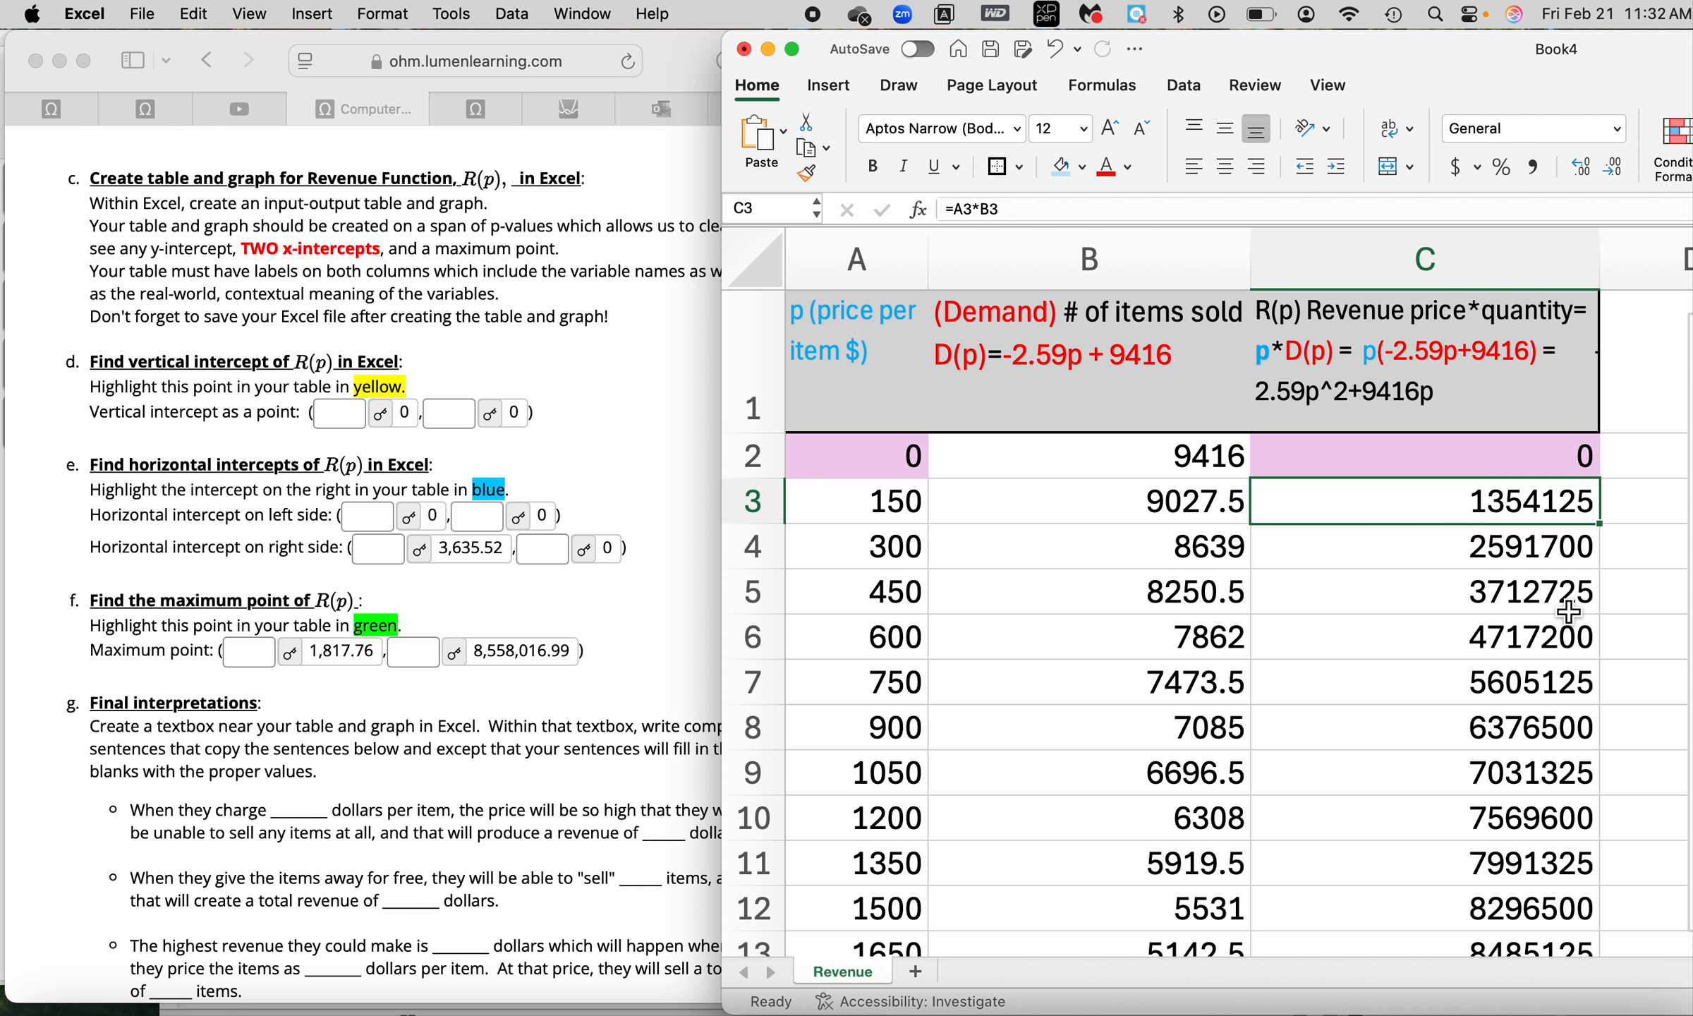
key(Down)
key(Down)
key(Down)
key(Down)
key(Down)
key(Down)
key(Down)
key(Down)
key(Down)
key(Down)
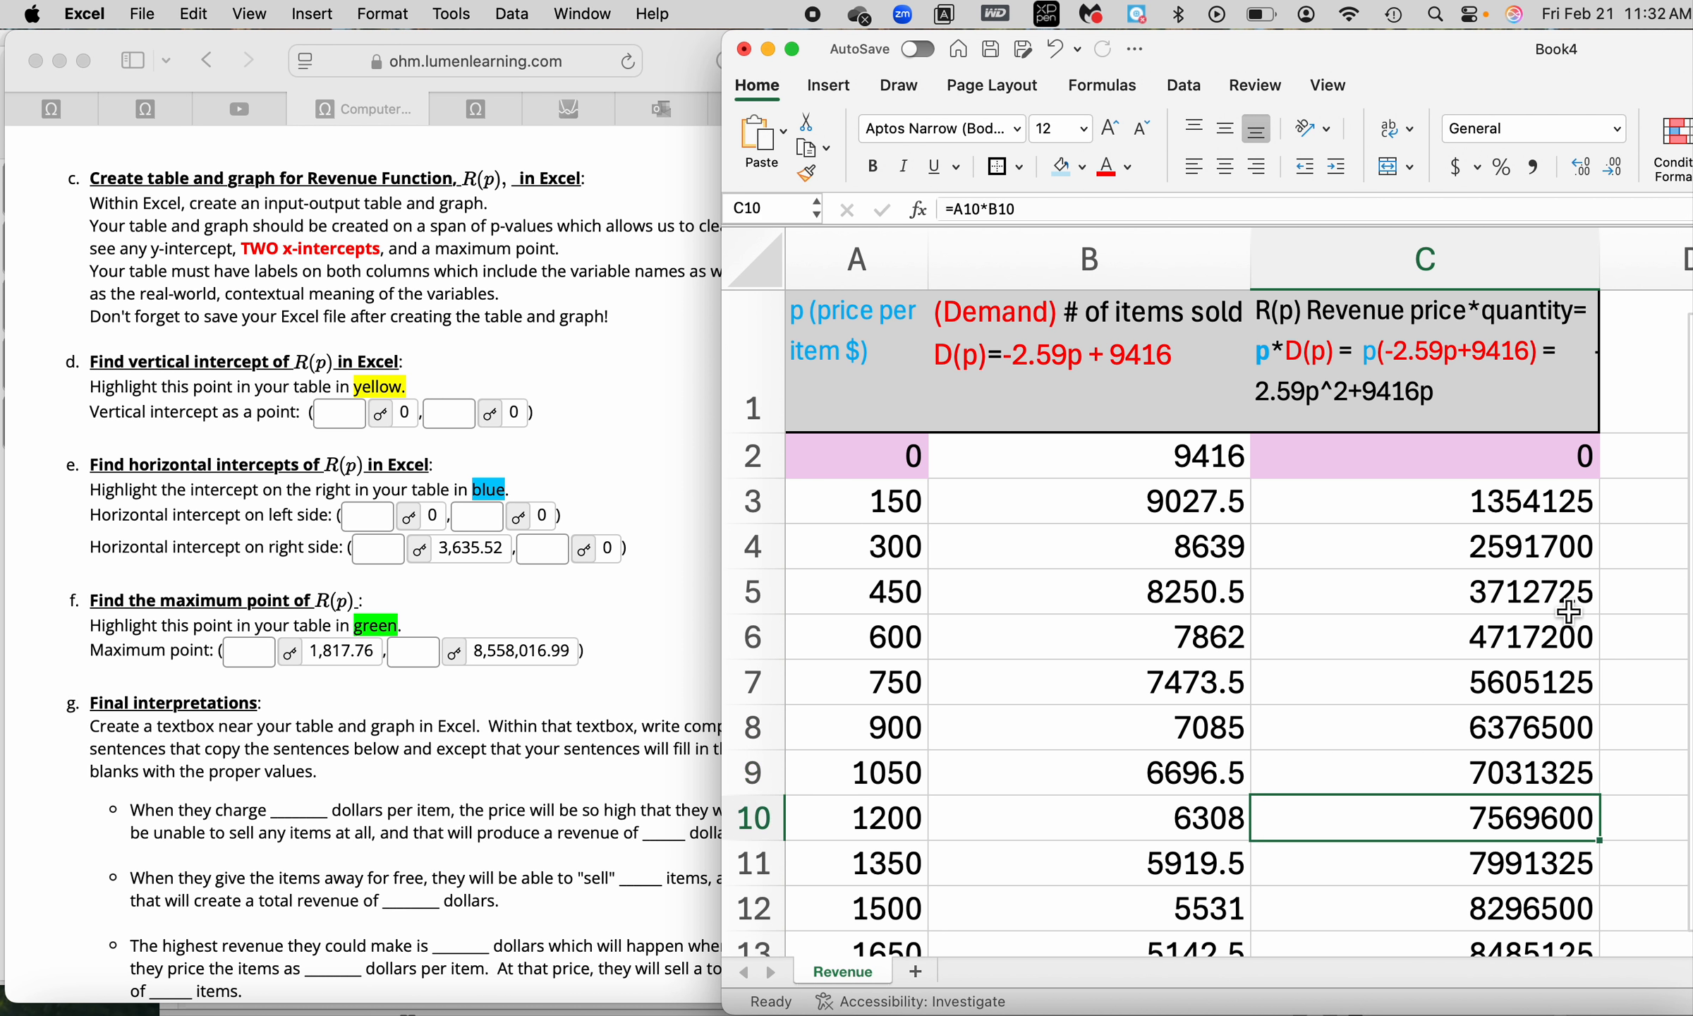
key(Down)
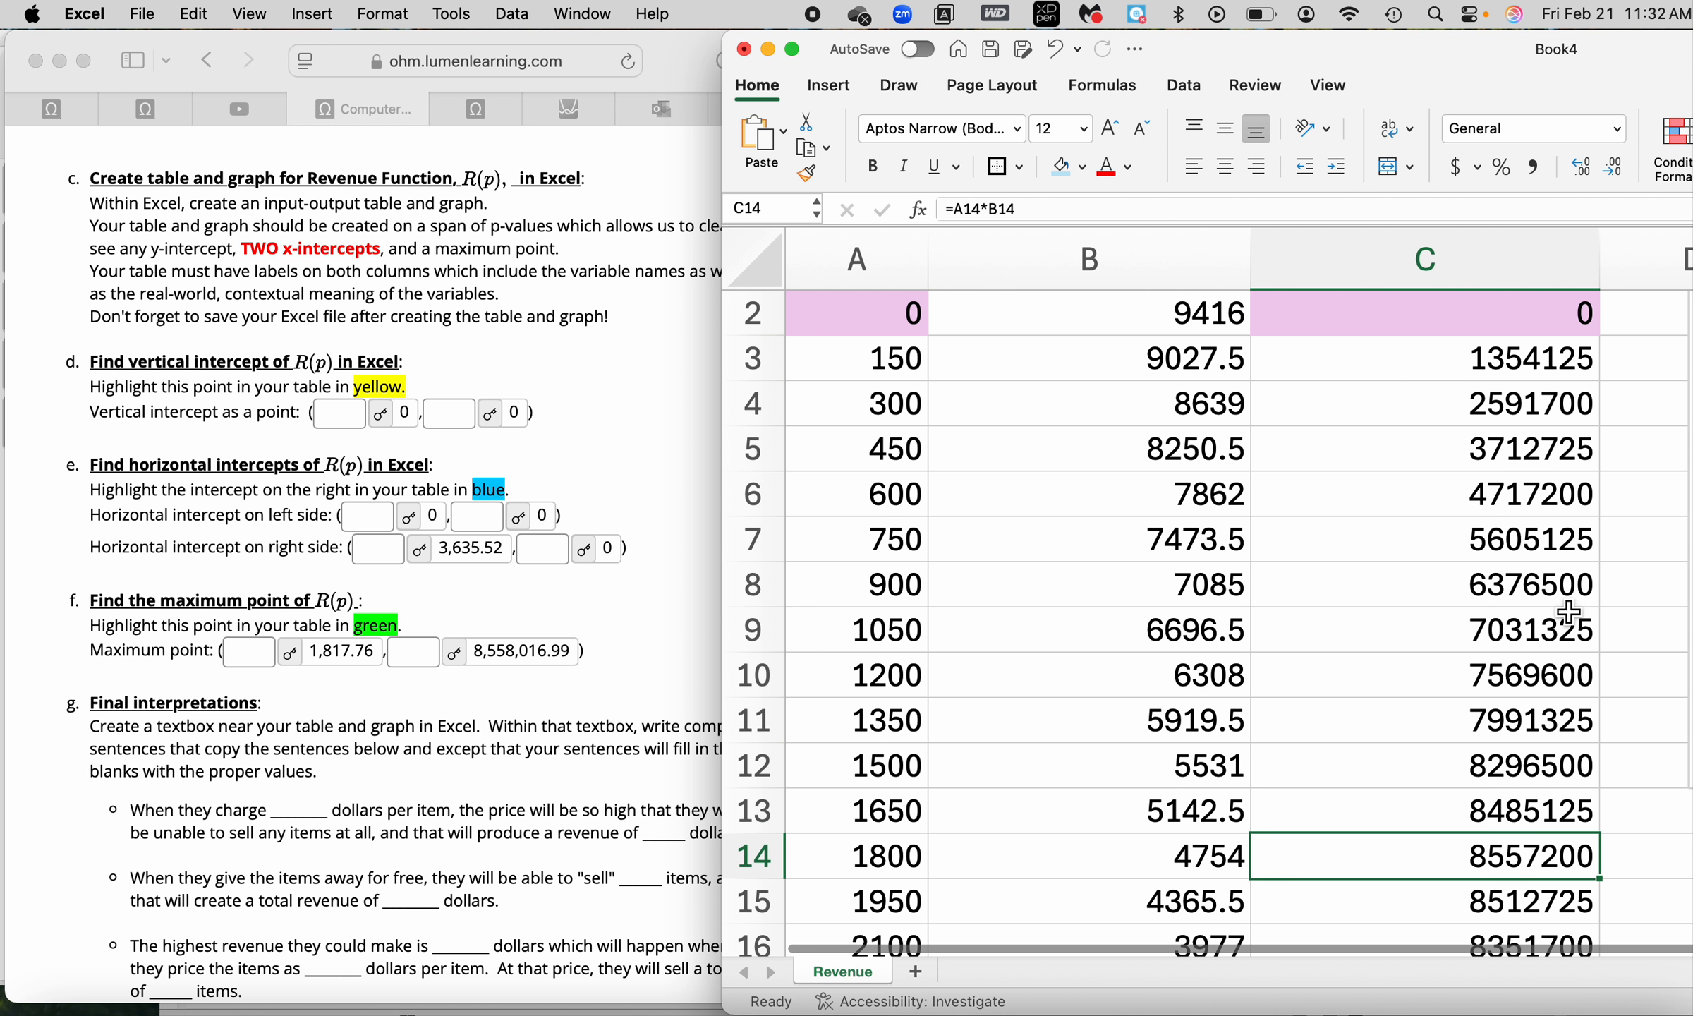
Compare the price and revenue in row 14 with row 15 to locate the starting row for the maximum.
key(Left)
key(Left)
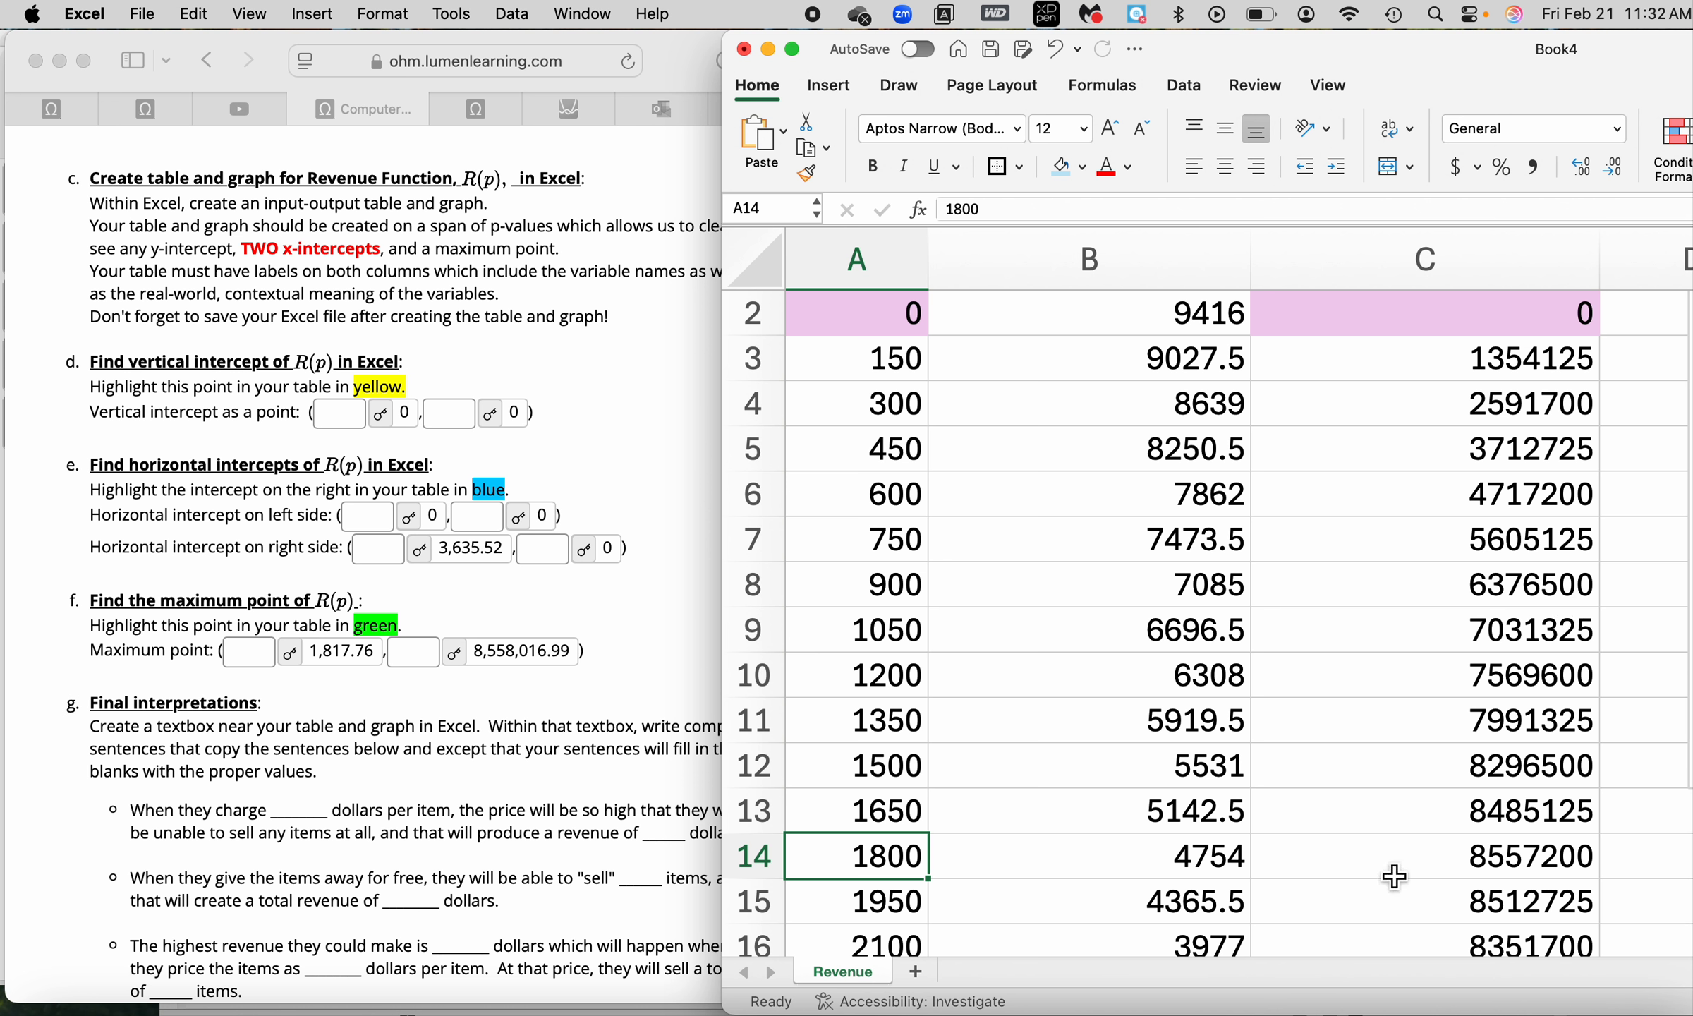
click(1517, 857)
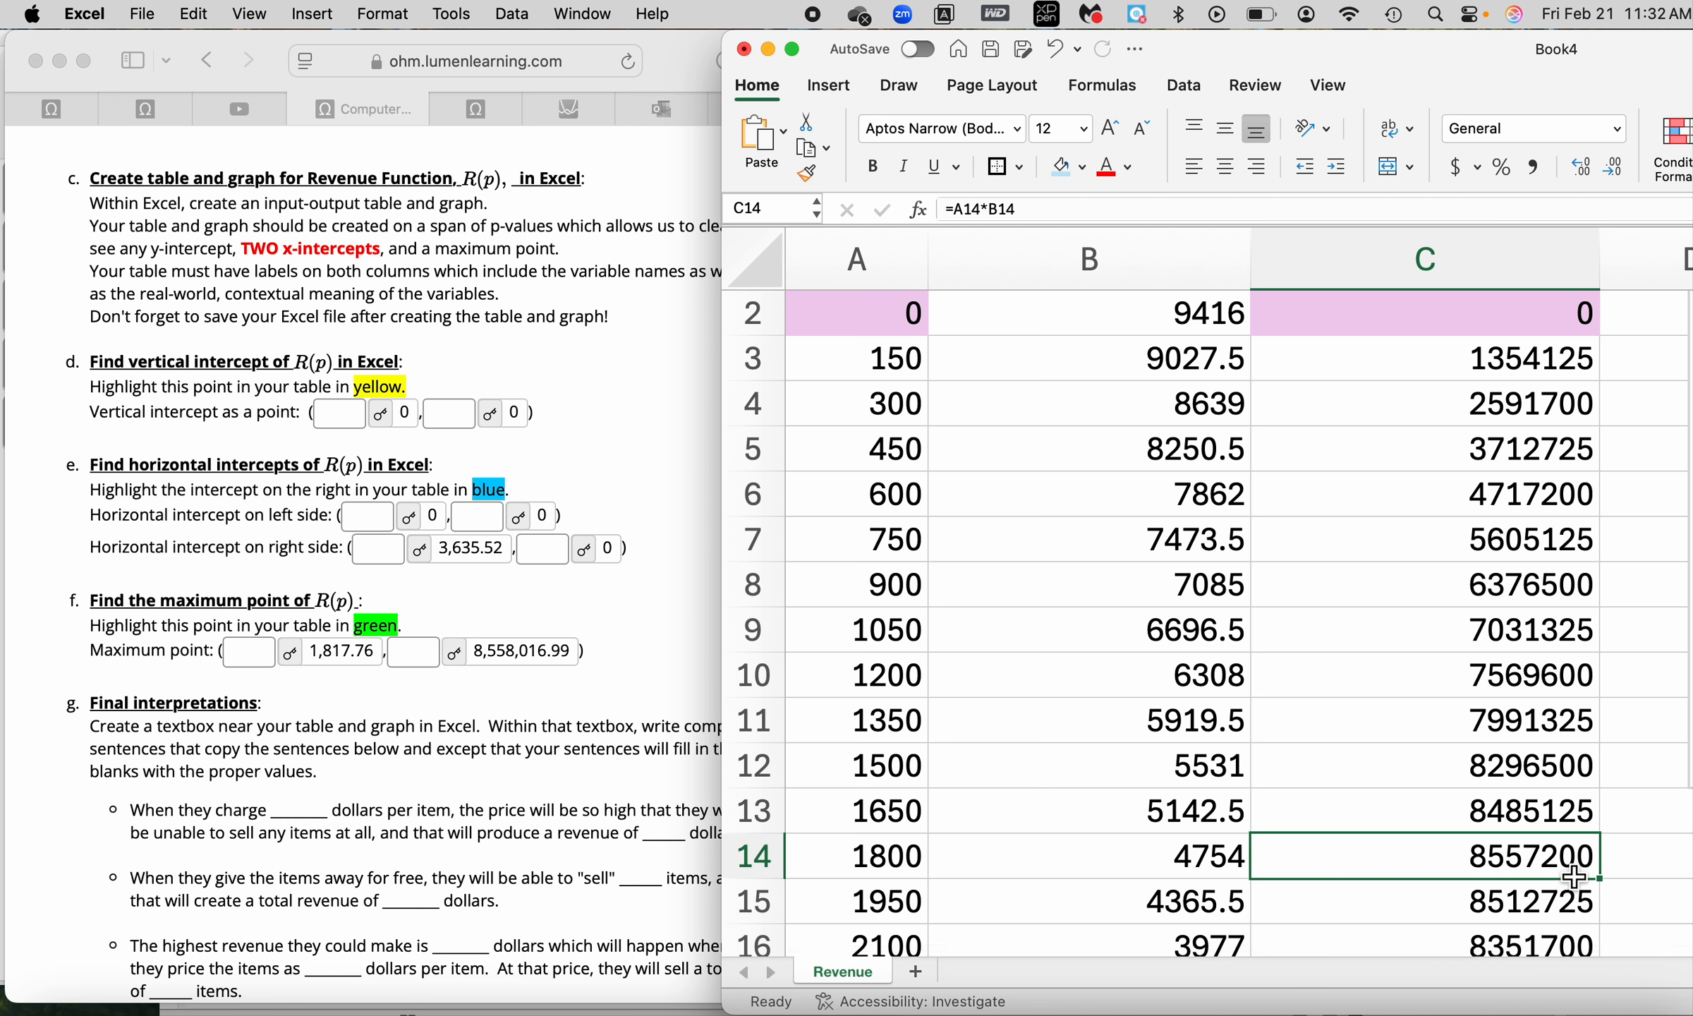
click(893, 853)
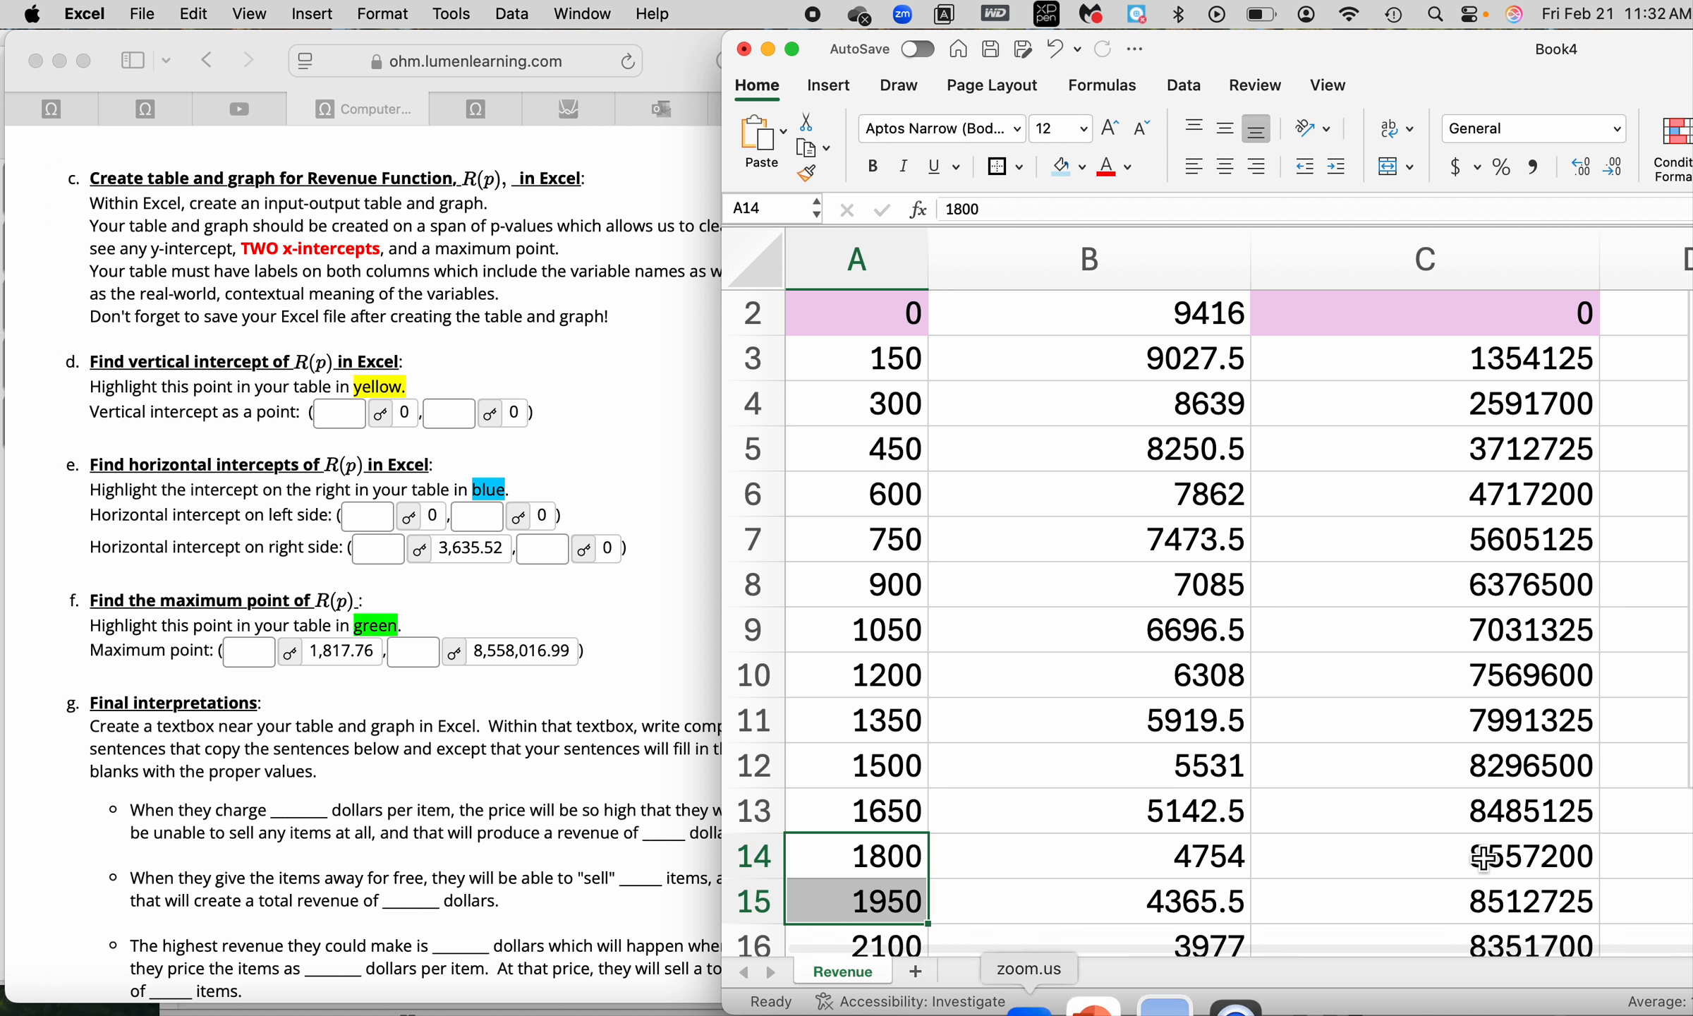
click(1528, 868)
click(1556, 917)
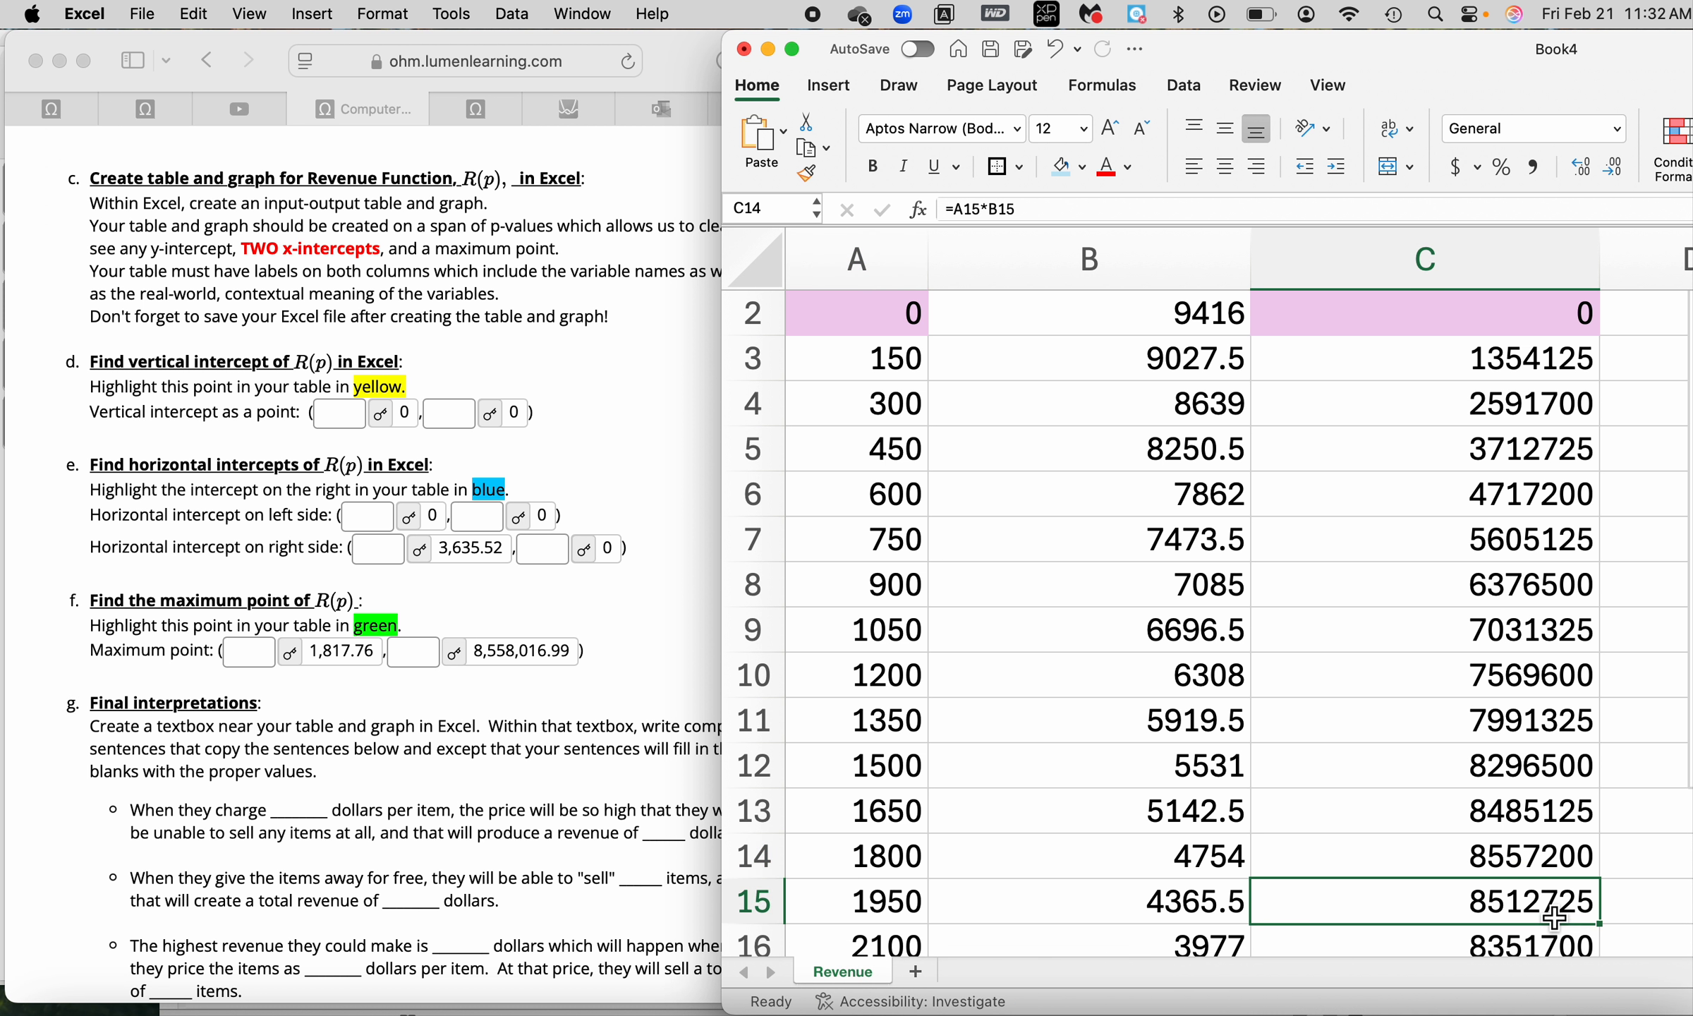
click(1552, 862)
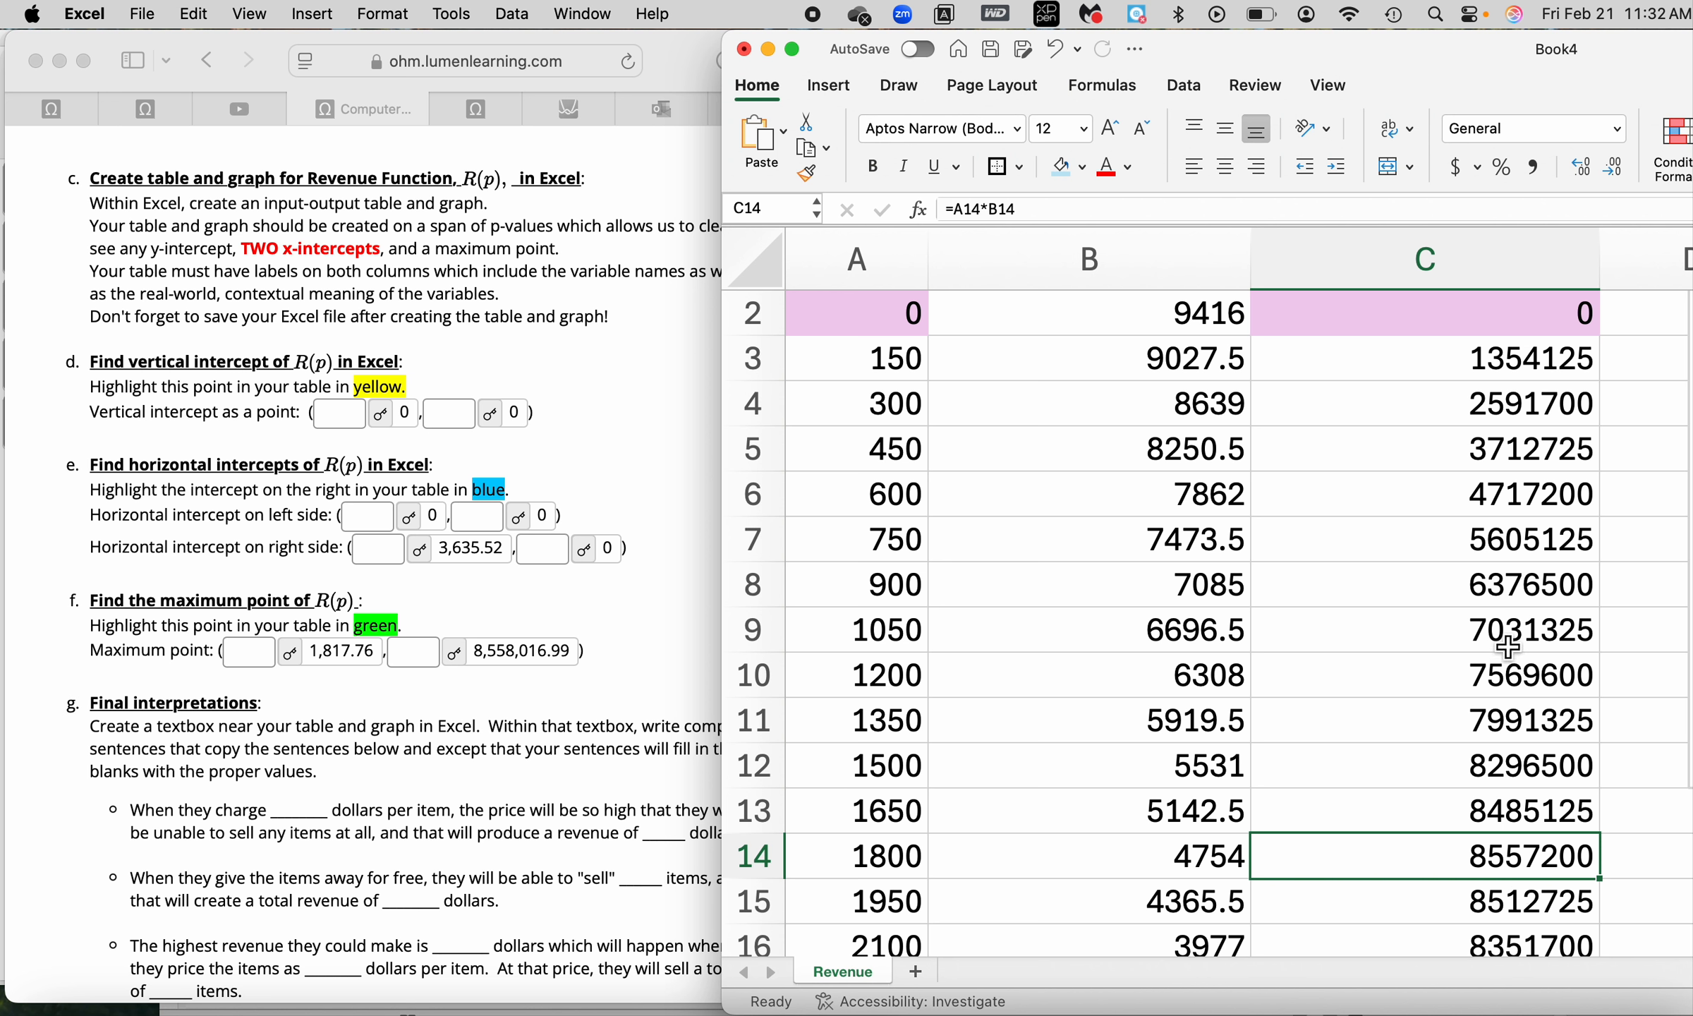
Bring the Solver command into view, start Solver, and set its objective to the revenue in C14.
drag(1423, 41, 941, 122)
click(745, 145)
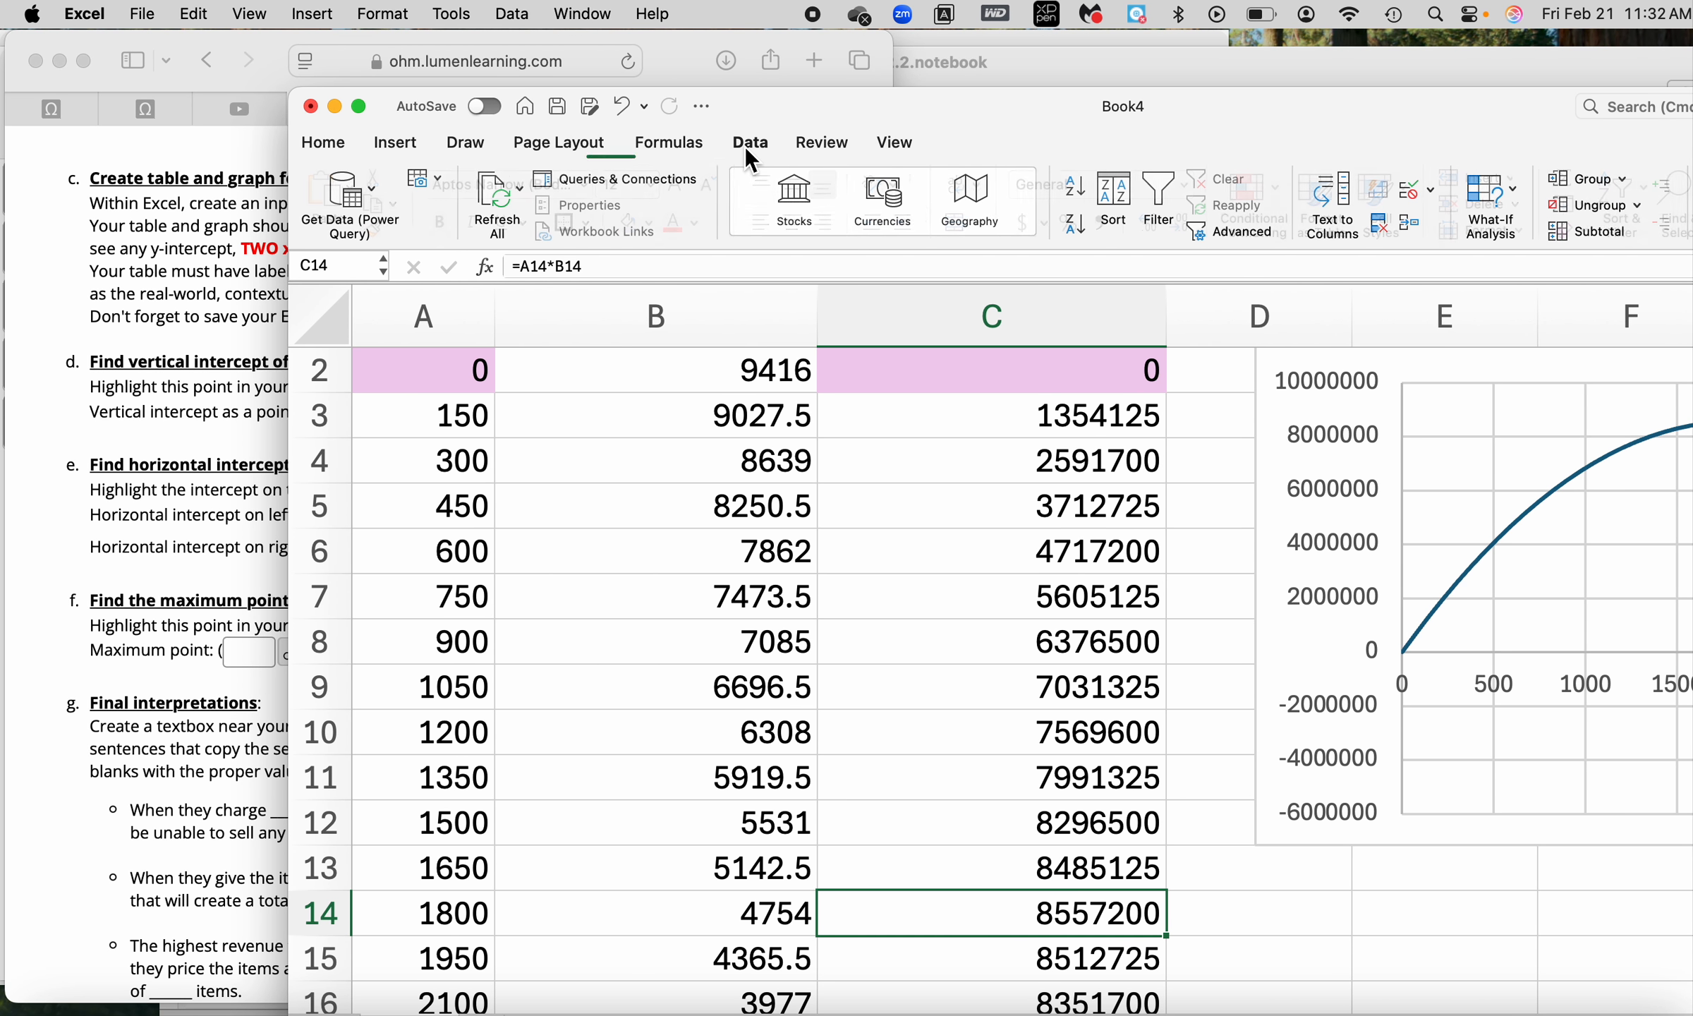
drag(1401, 119, 1235, 118)
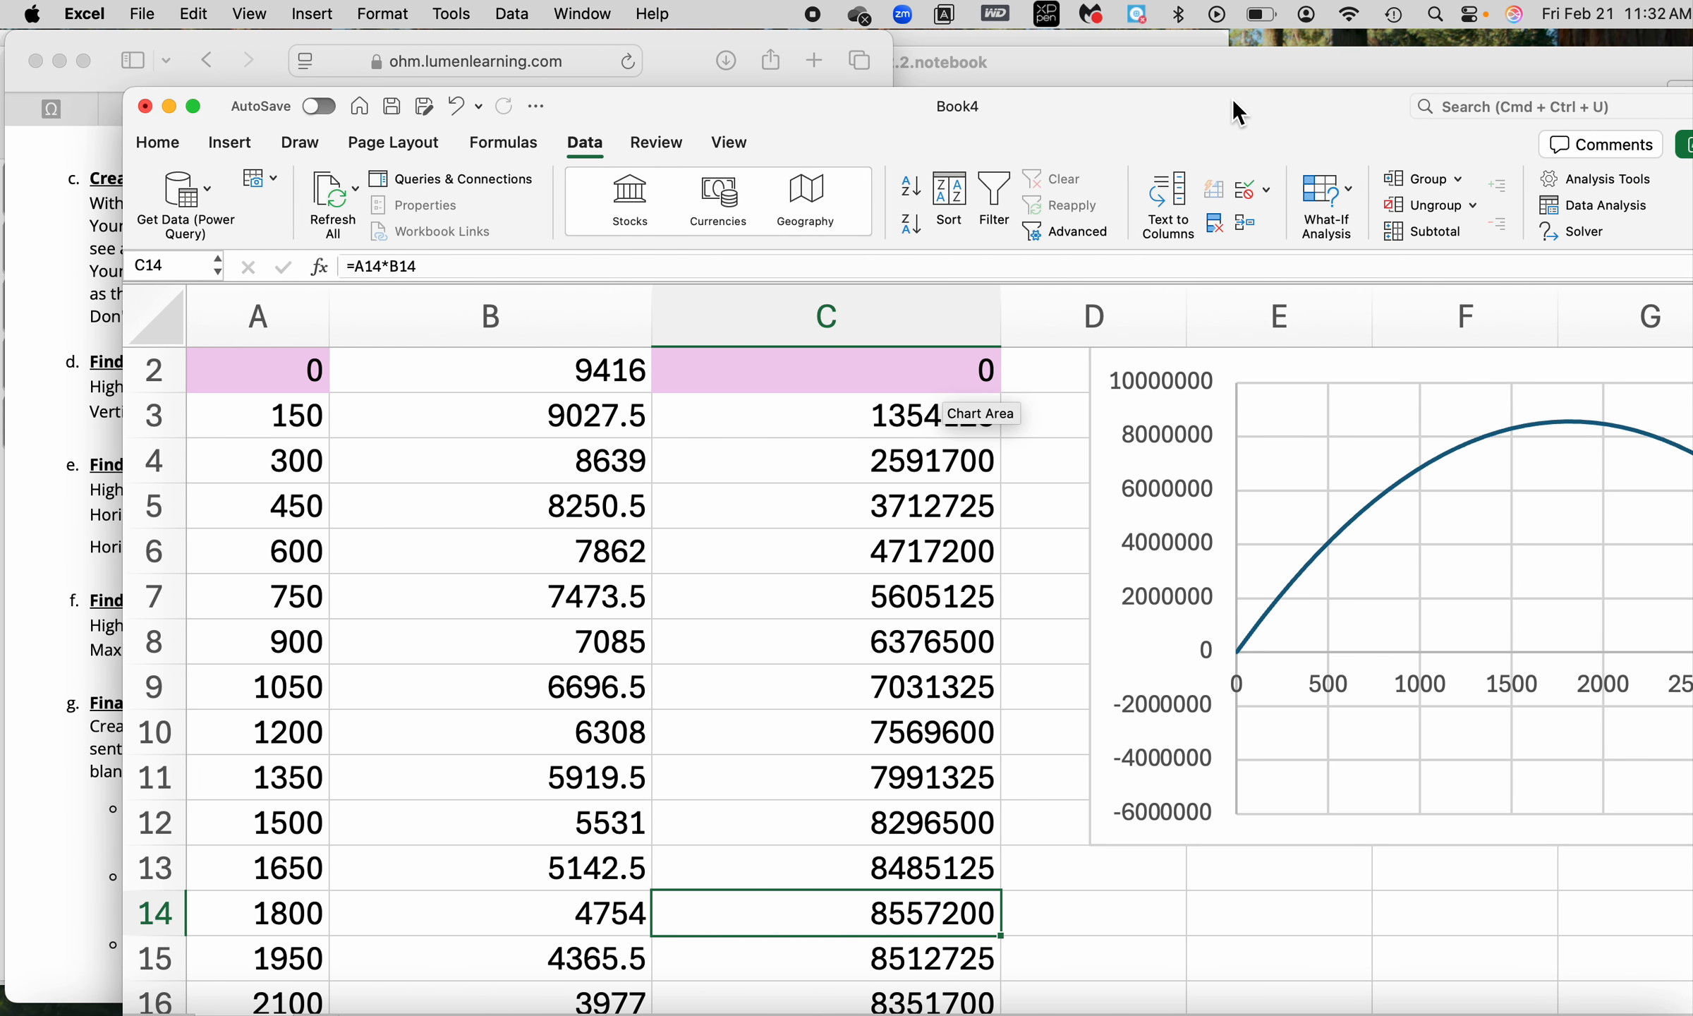
click(1573, 231)
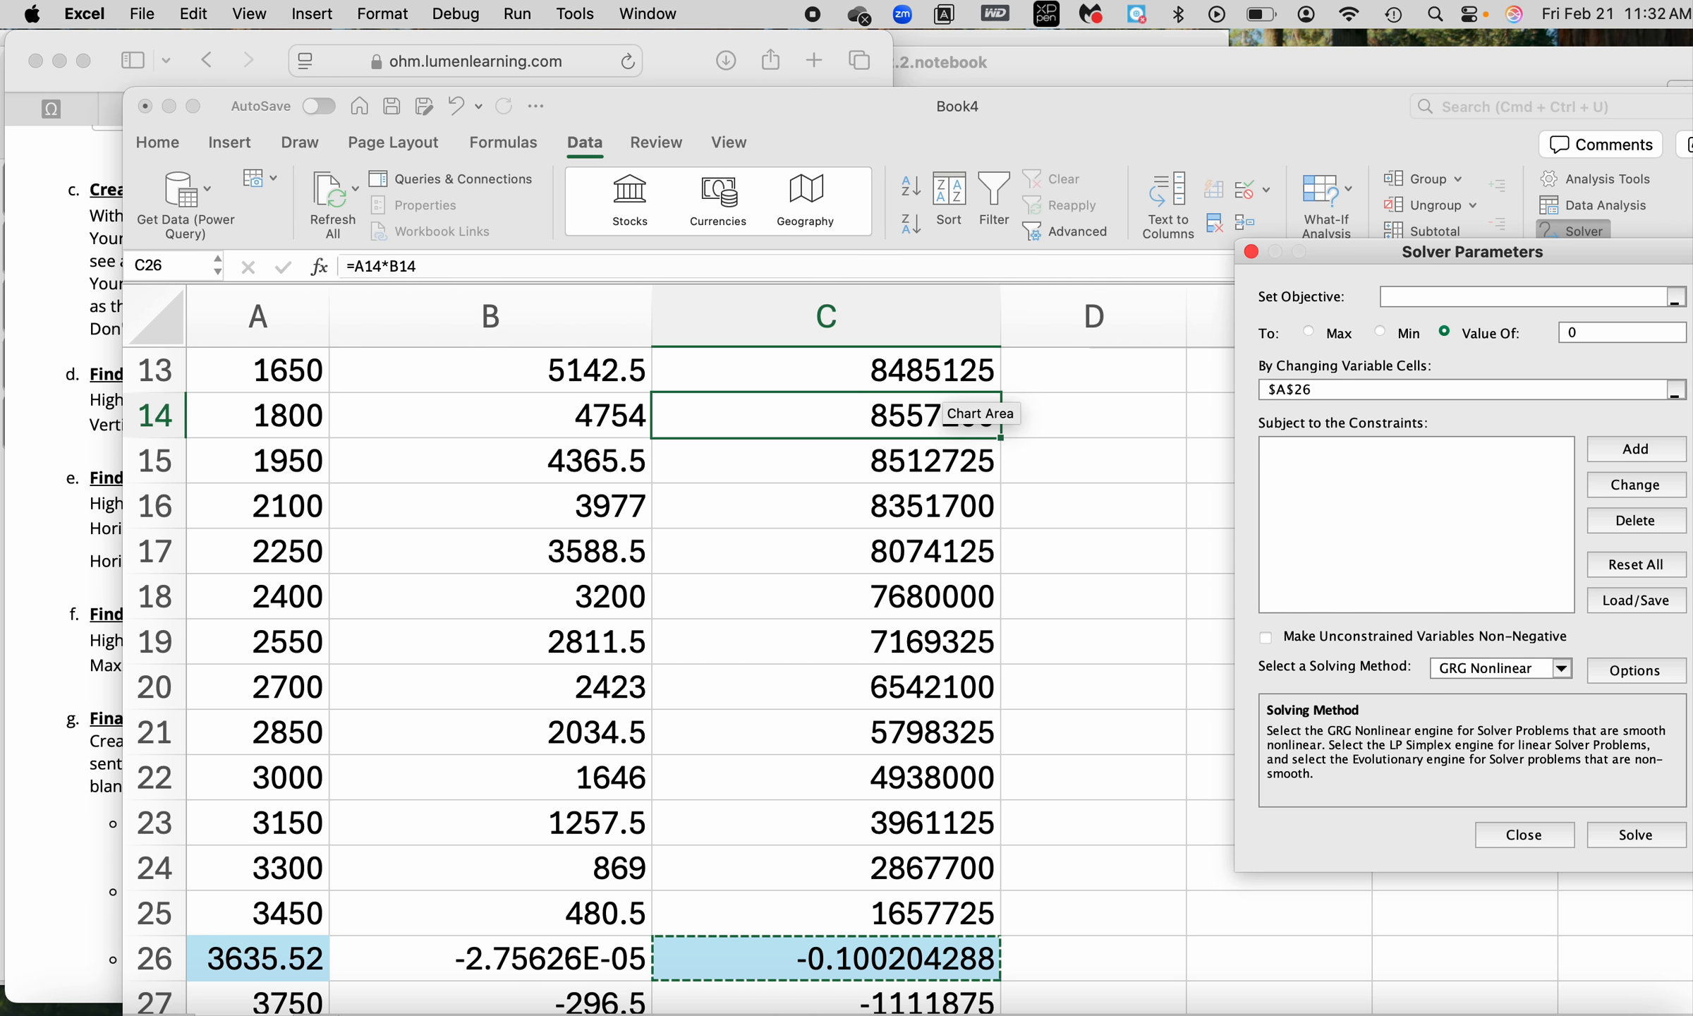
scroll(1073, 540, down, 5)
scroll(1073, 540, up, 5)
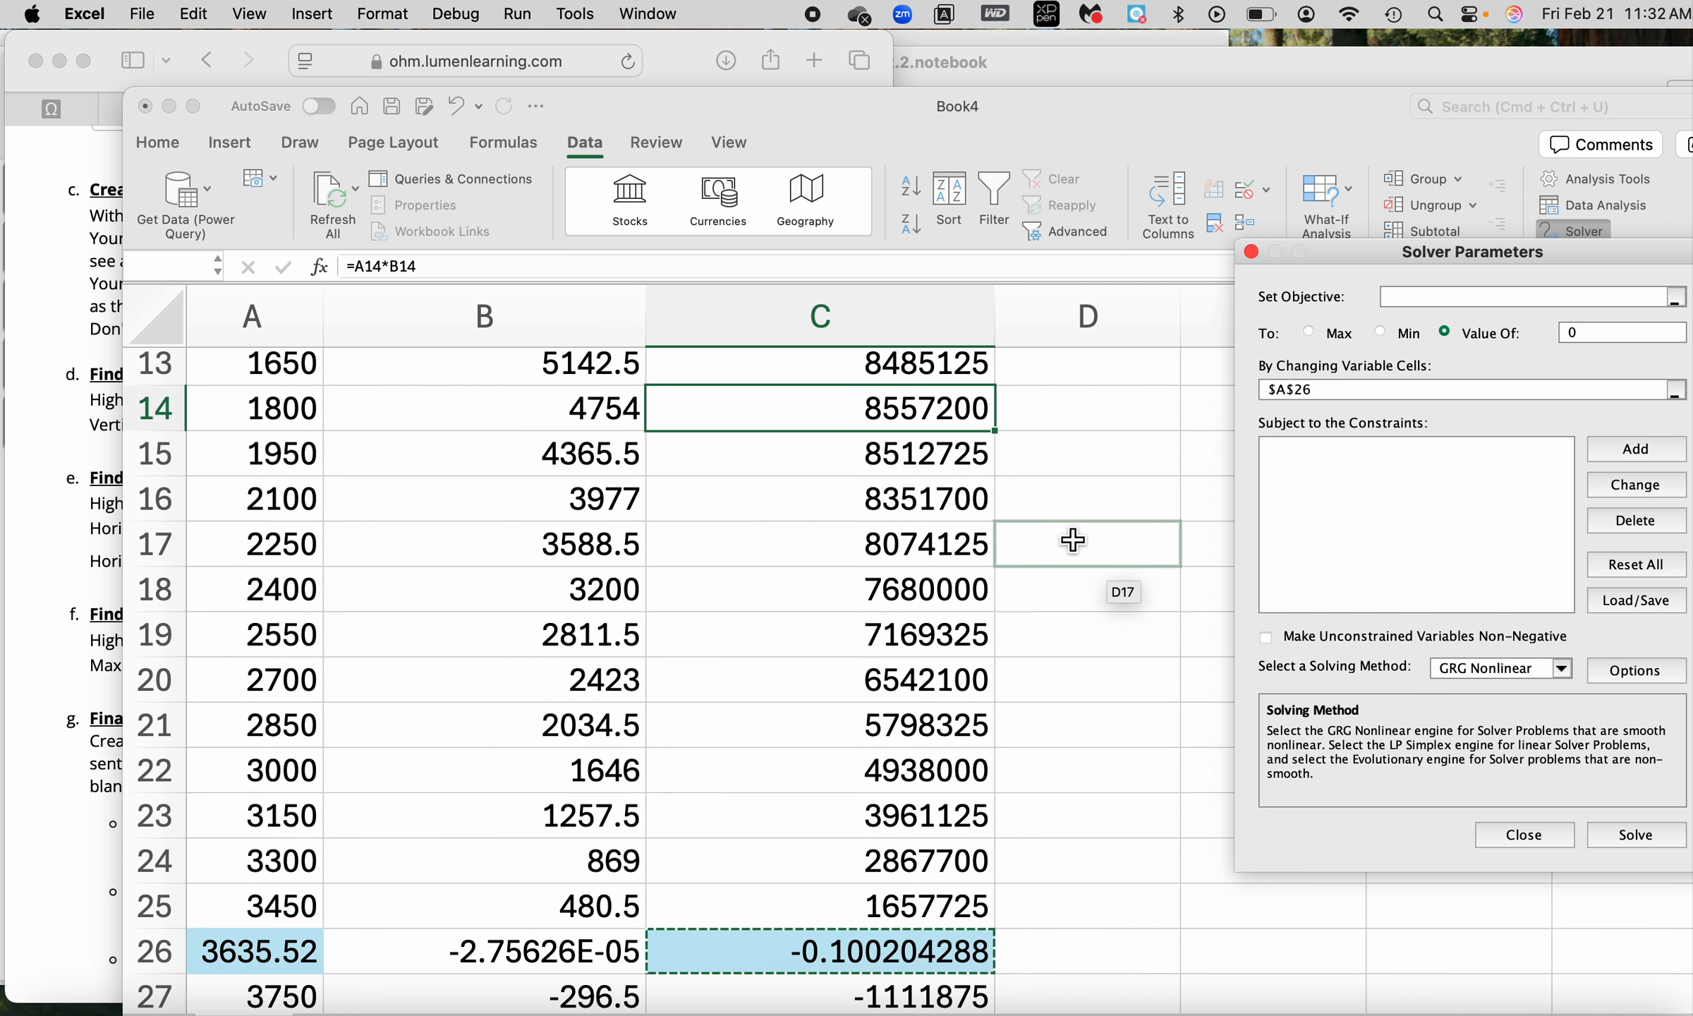
click(915, 417)
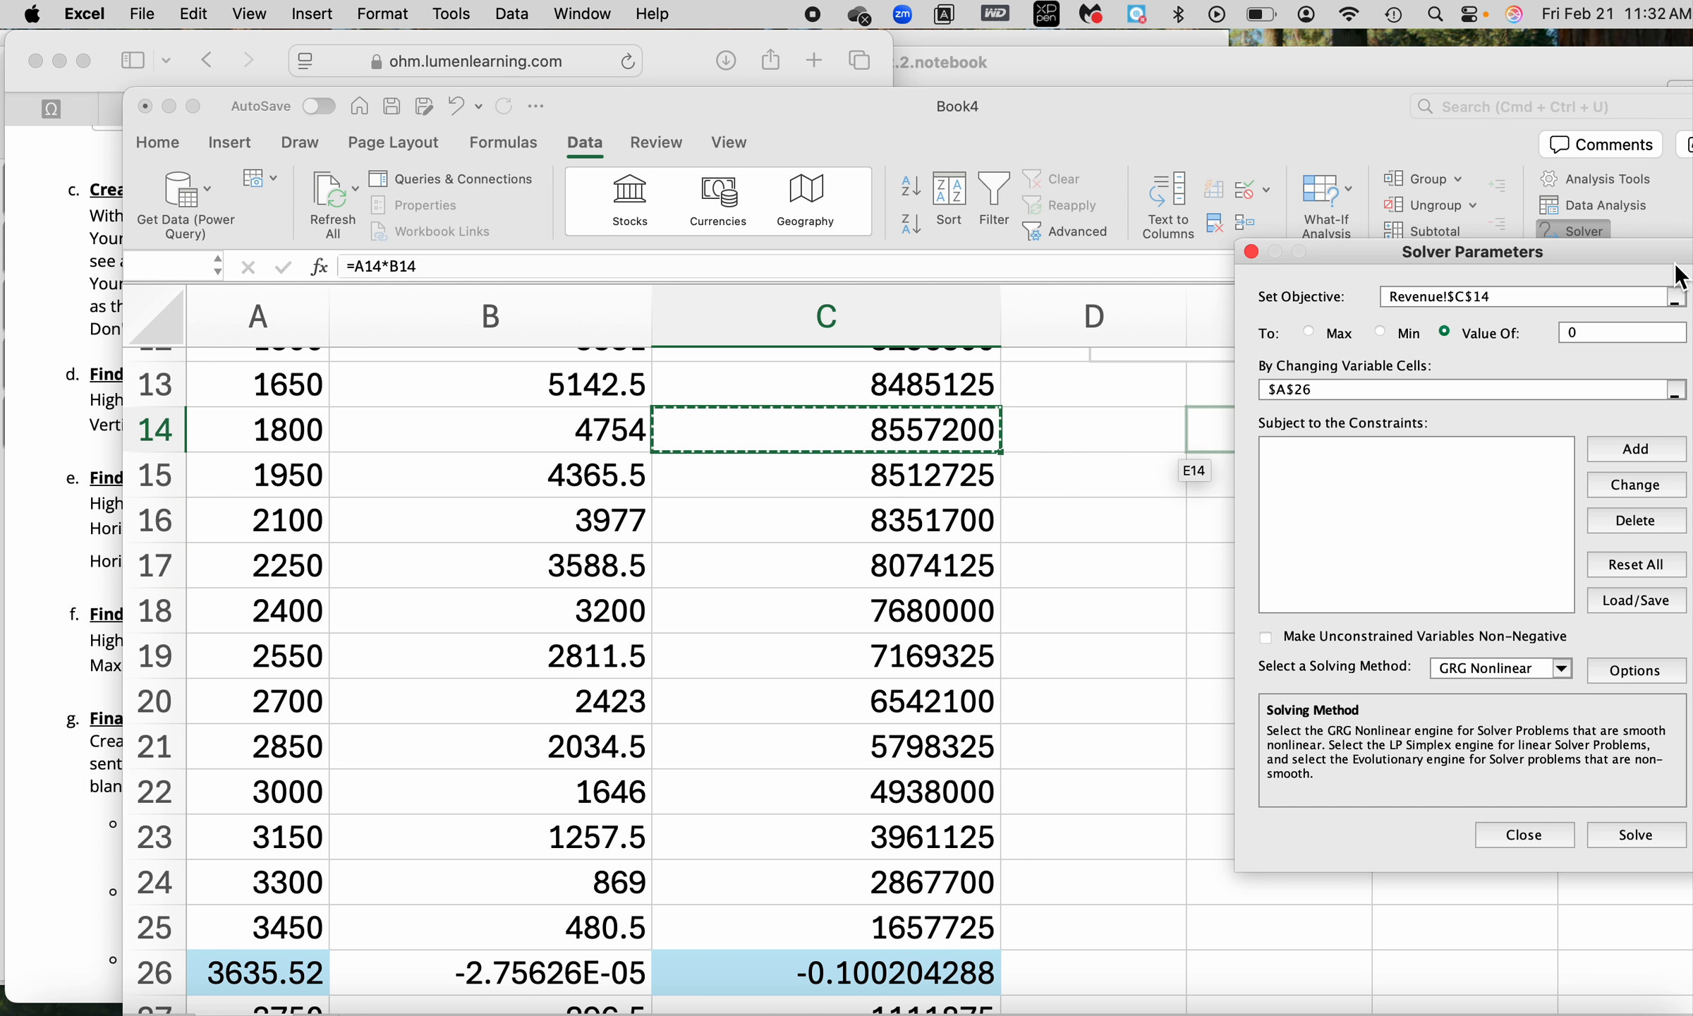
Maximize the objective by changing price cell A14 instead of A26, and keep the Solver solution.
click(1313, 332)
click(1331, 395)
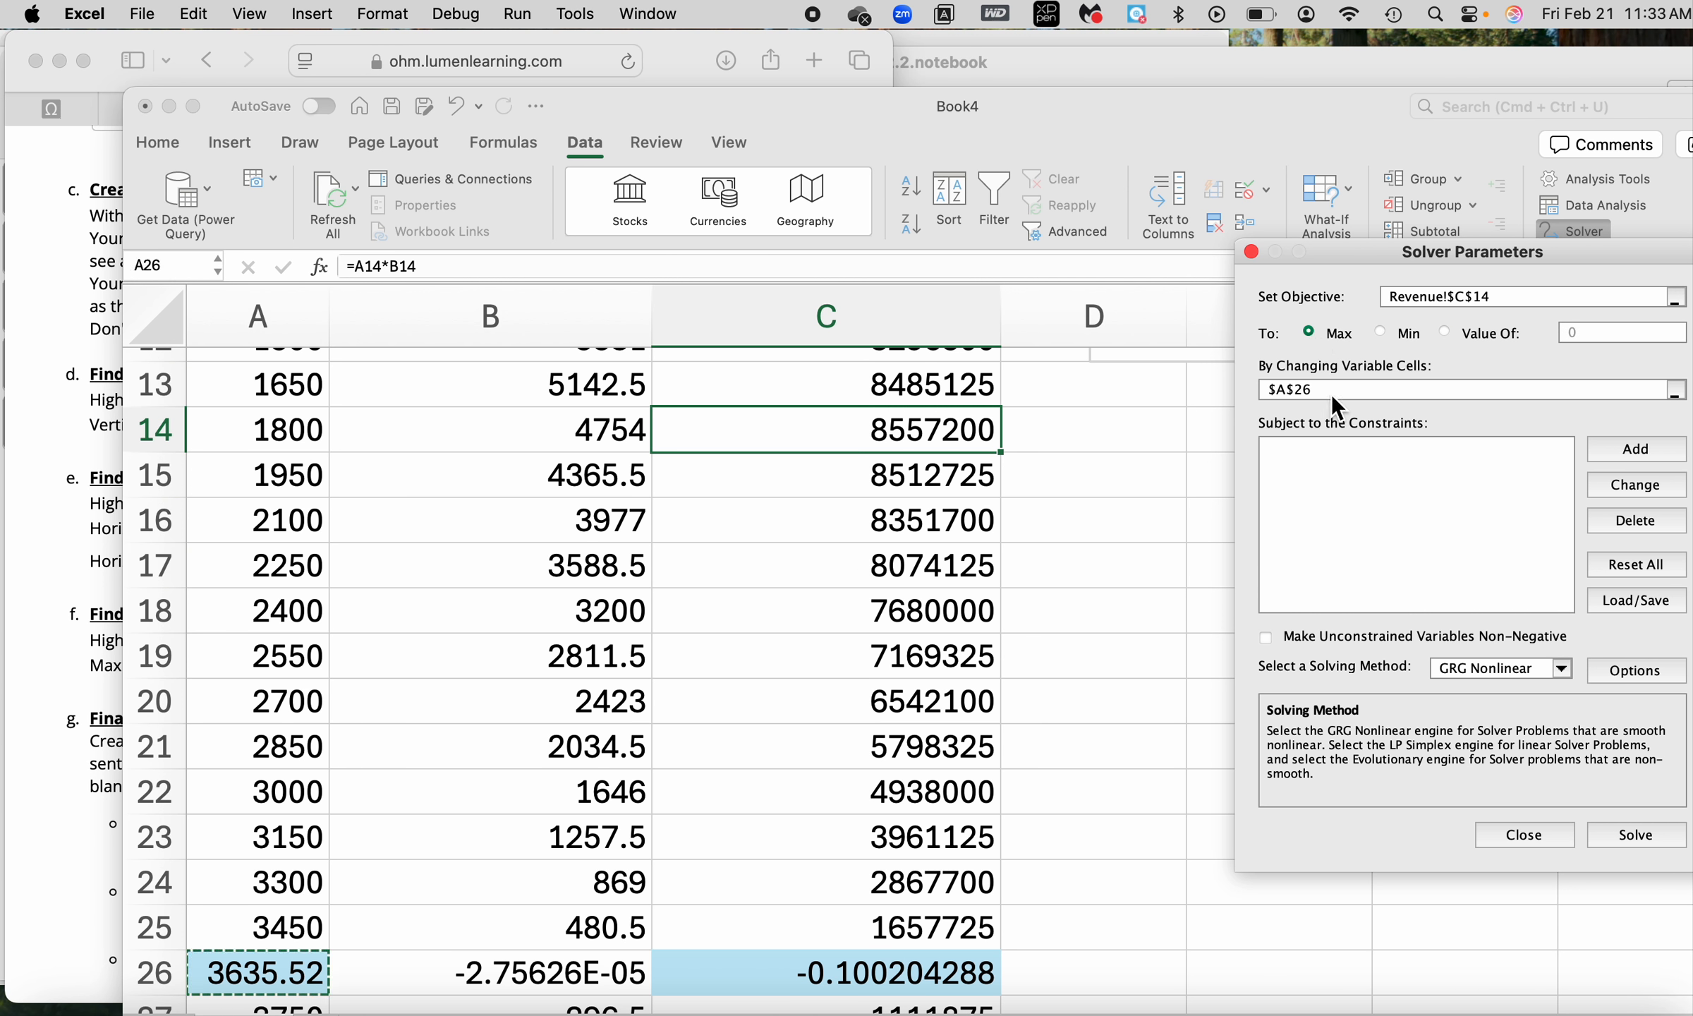
key(BackSpace)
key(BackSpace)
key(BackSpace)
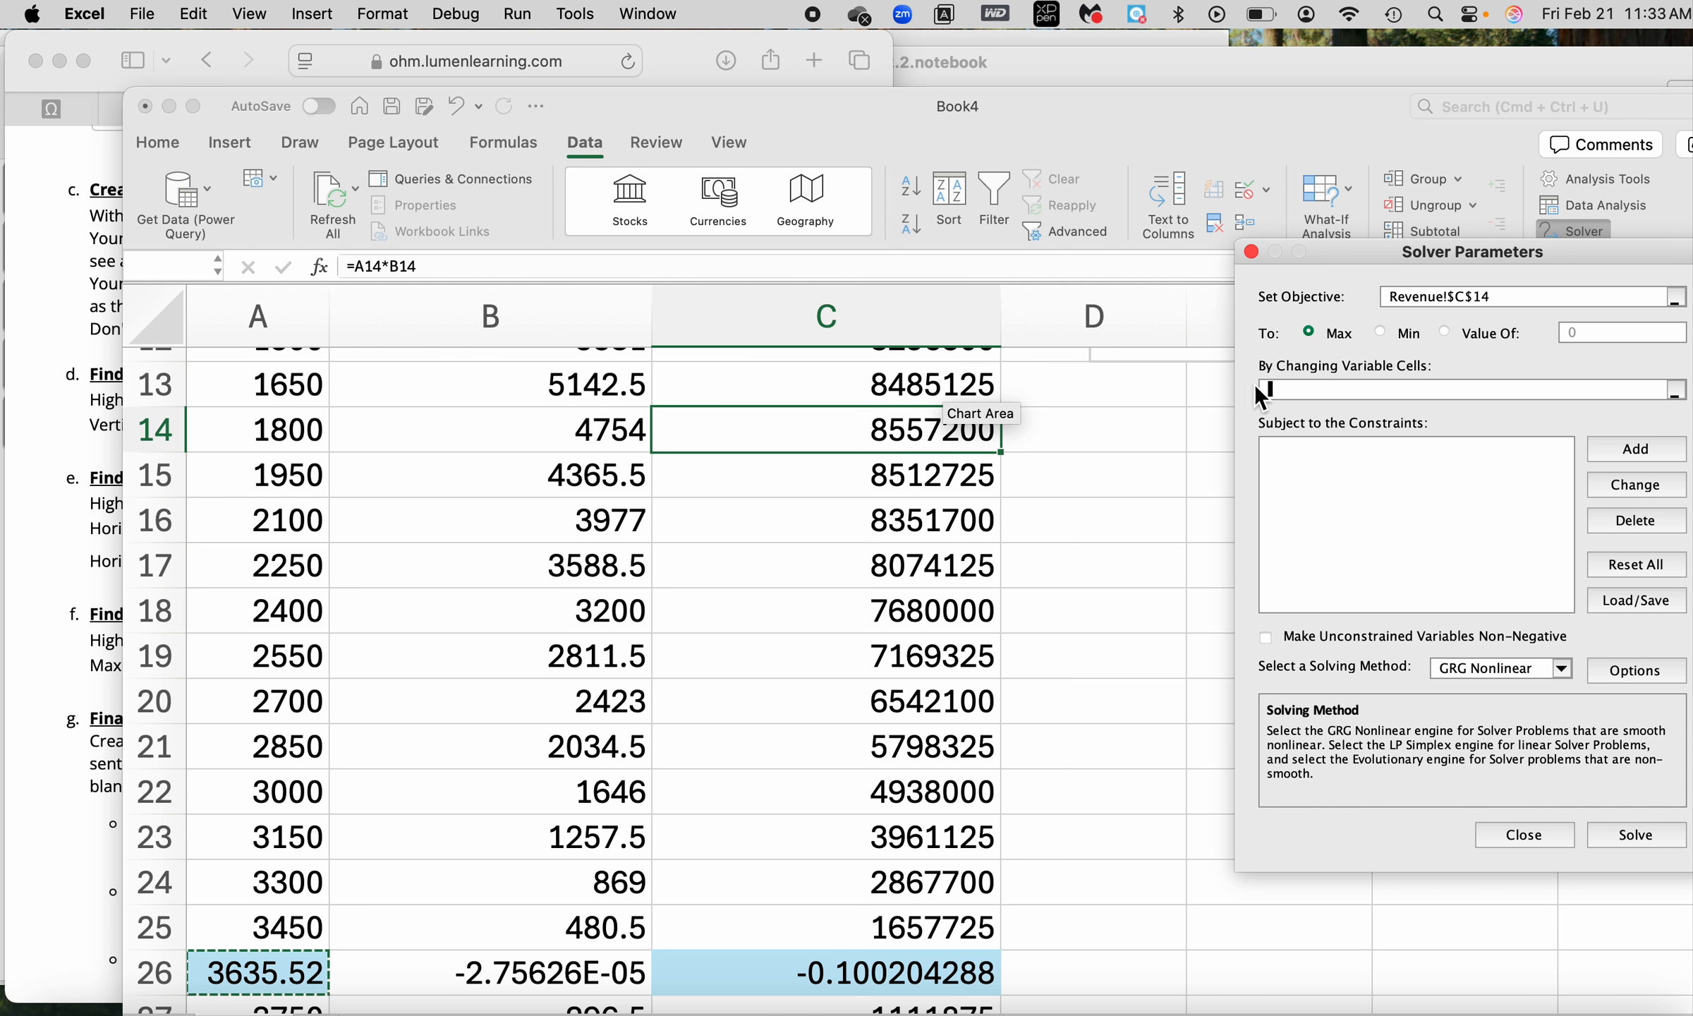
click(302, 443)
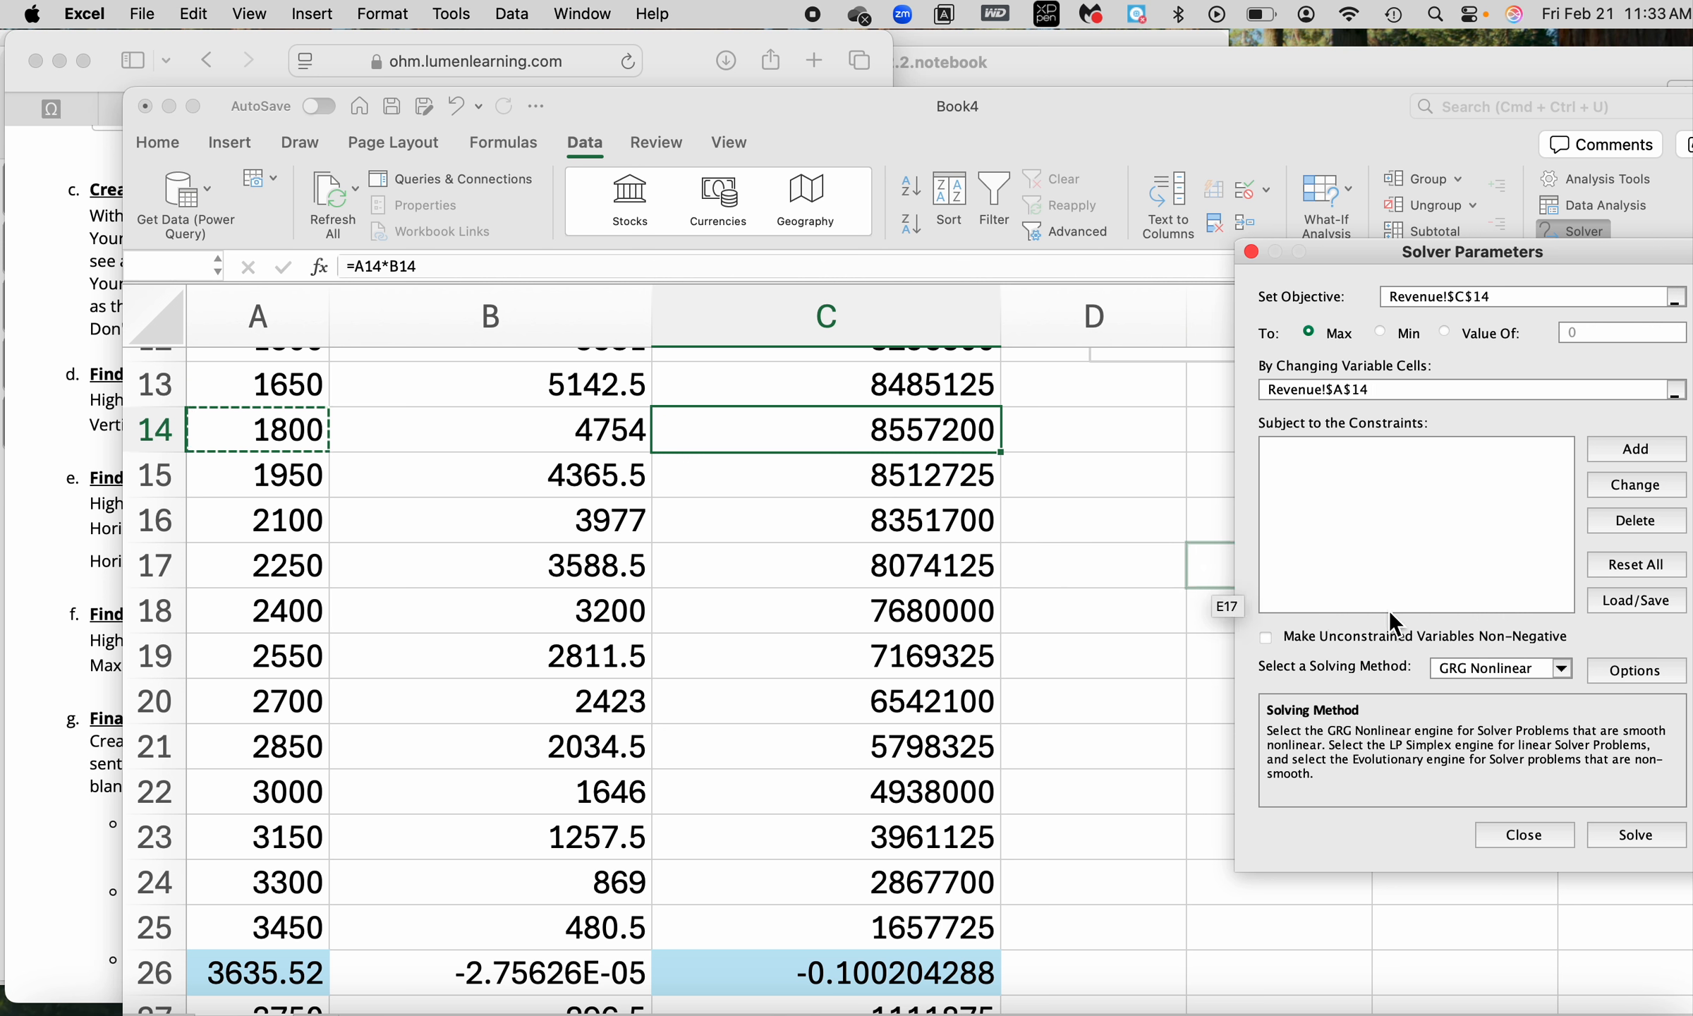
click(1645, 832)
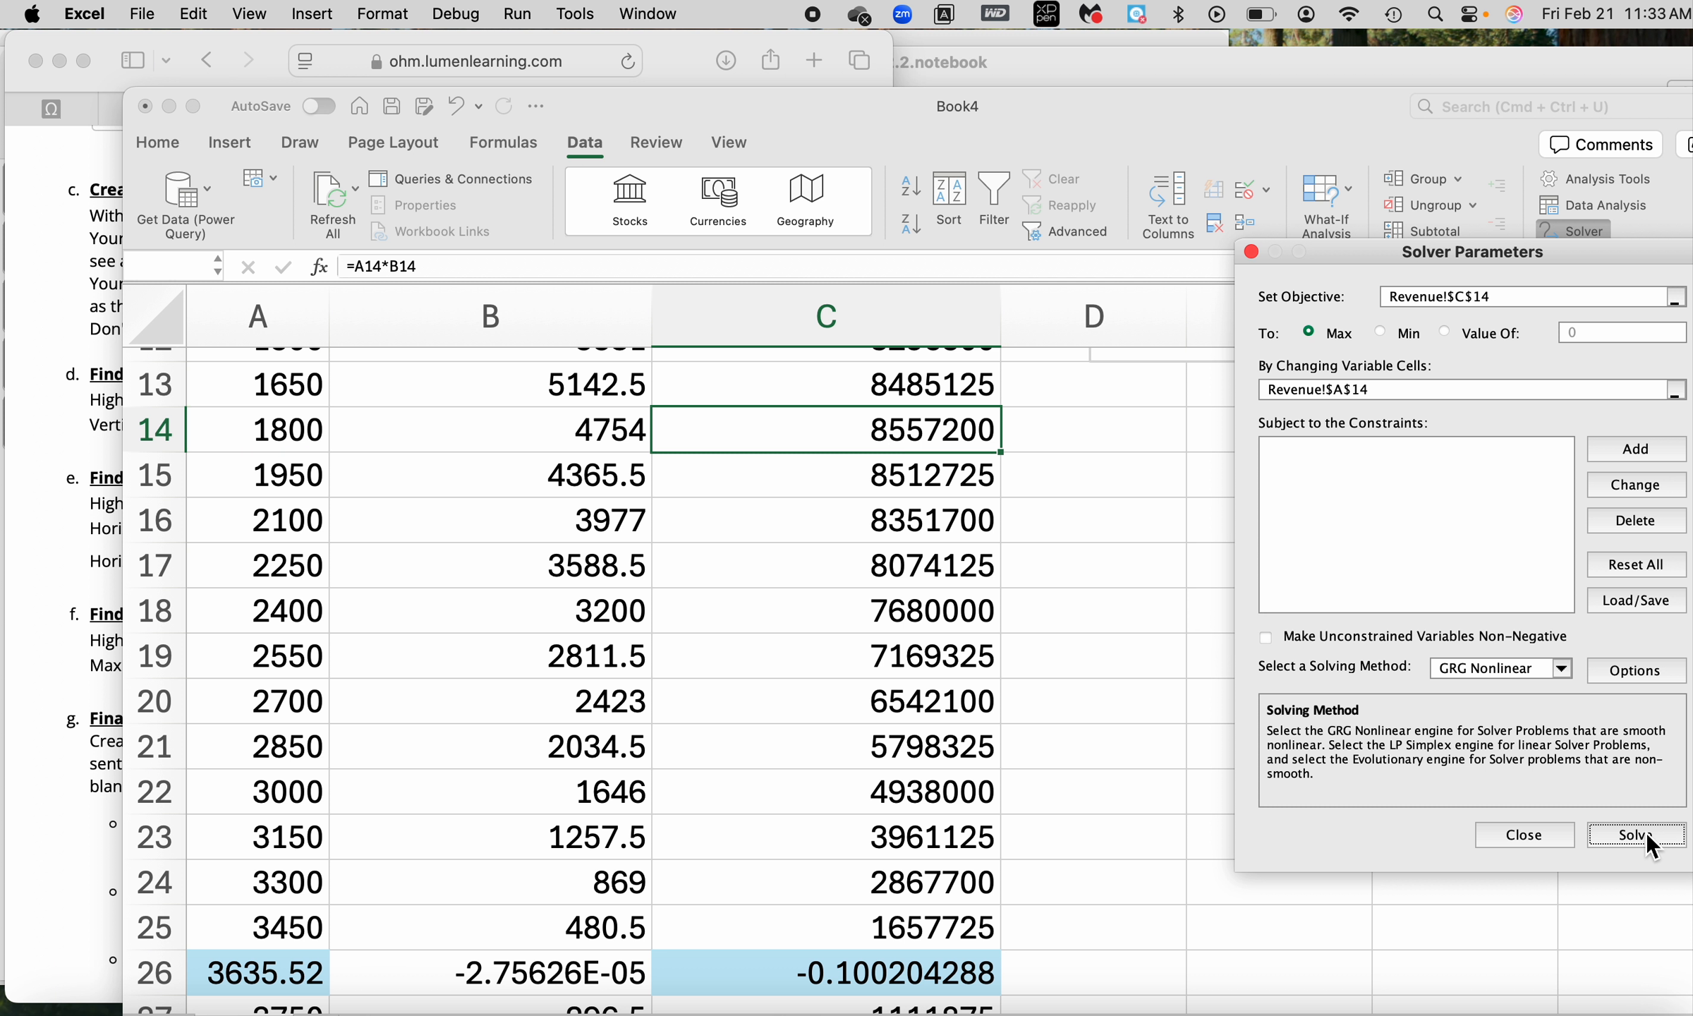
click(1621, 654)
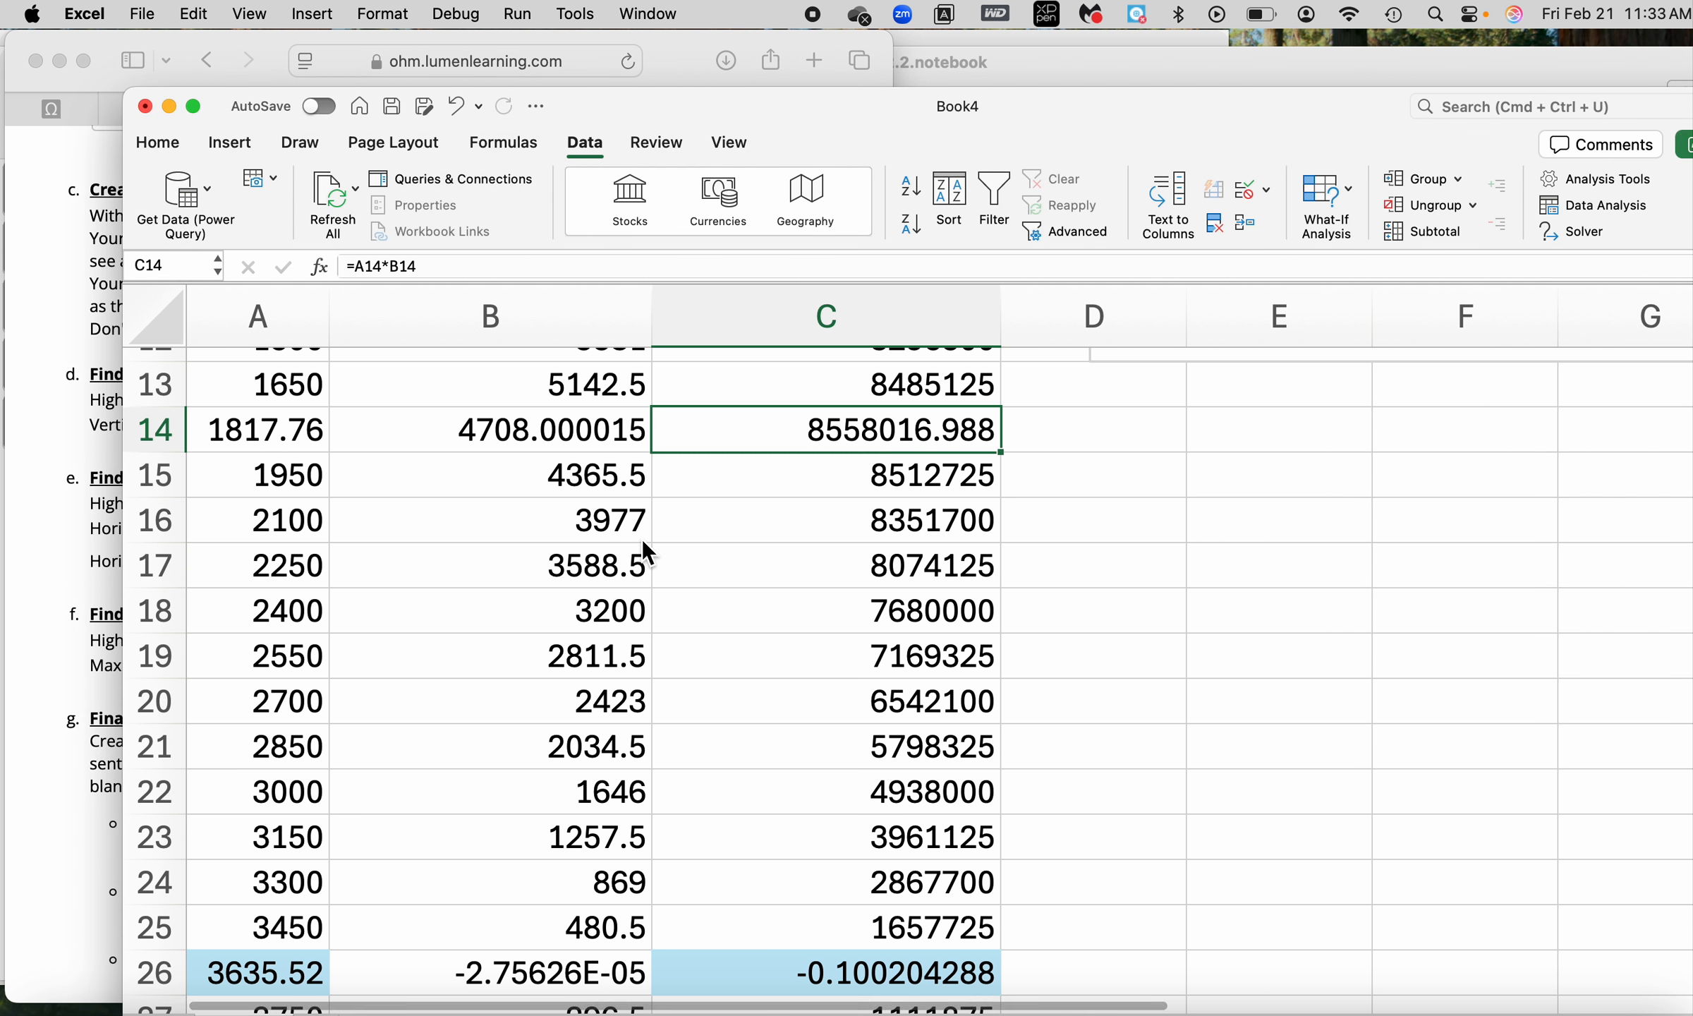
Mark the maximum point for part f by filling cells A14 and C14 light green.
click(263, 438)
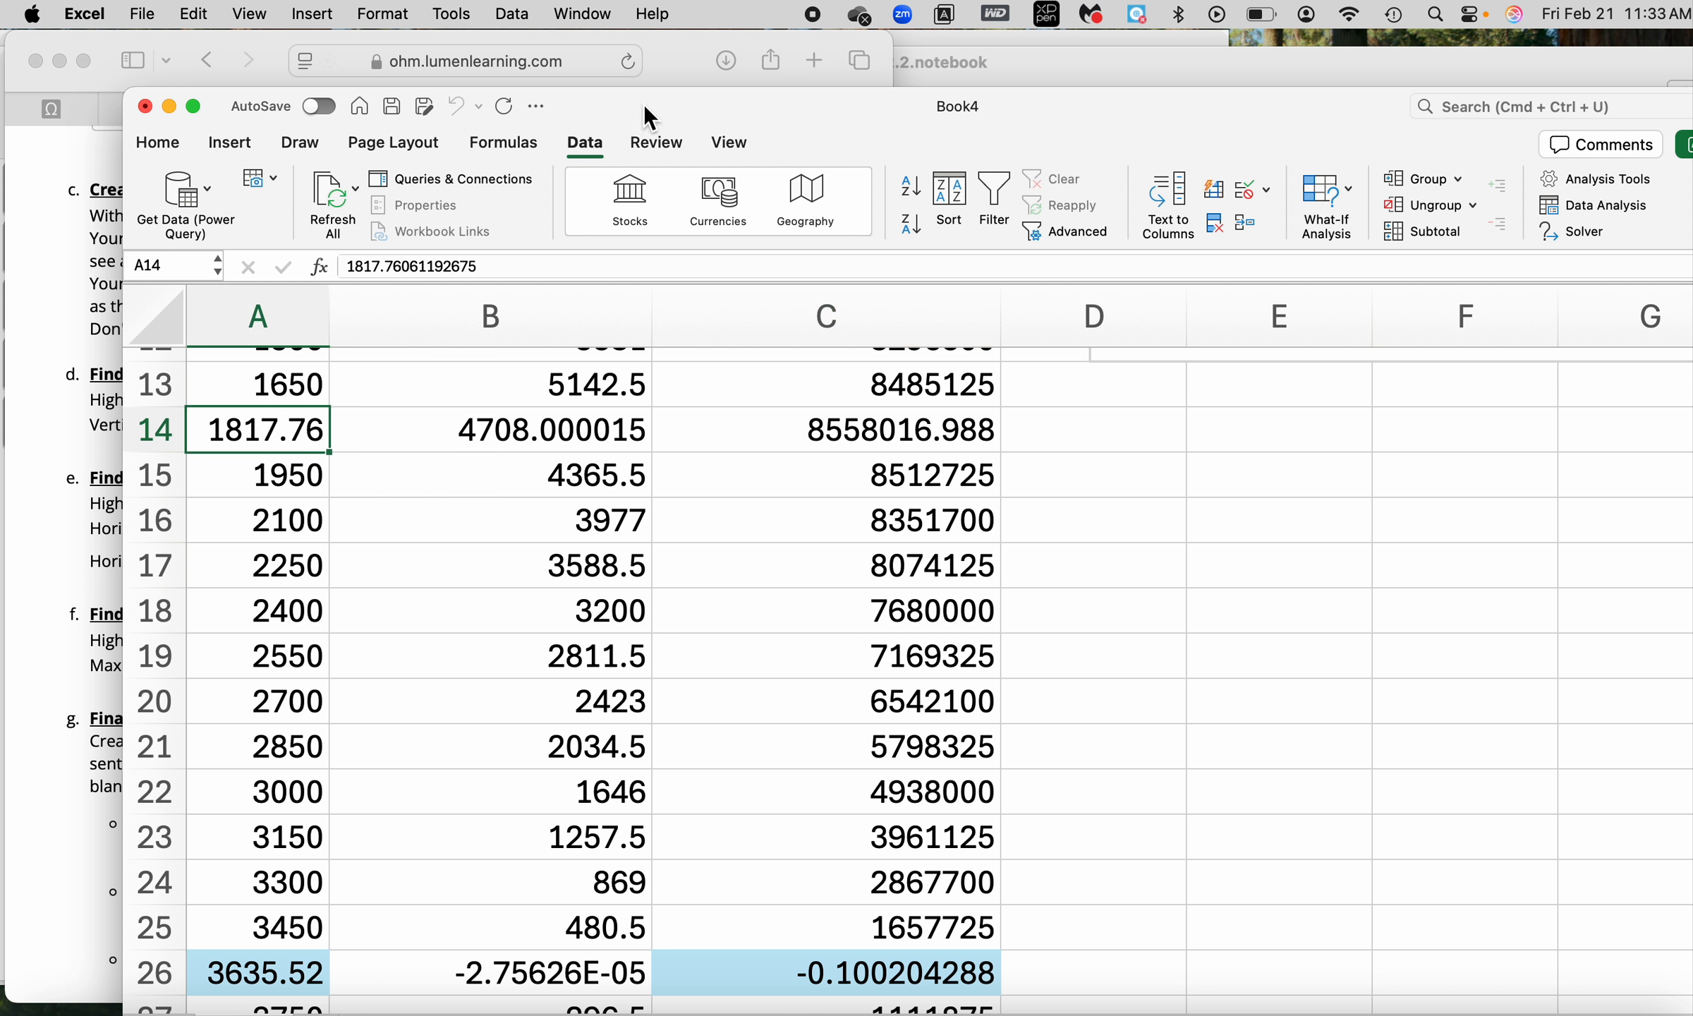
drag(649, 117, 732, 117)
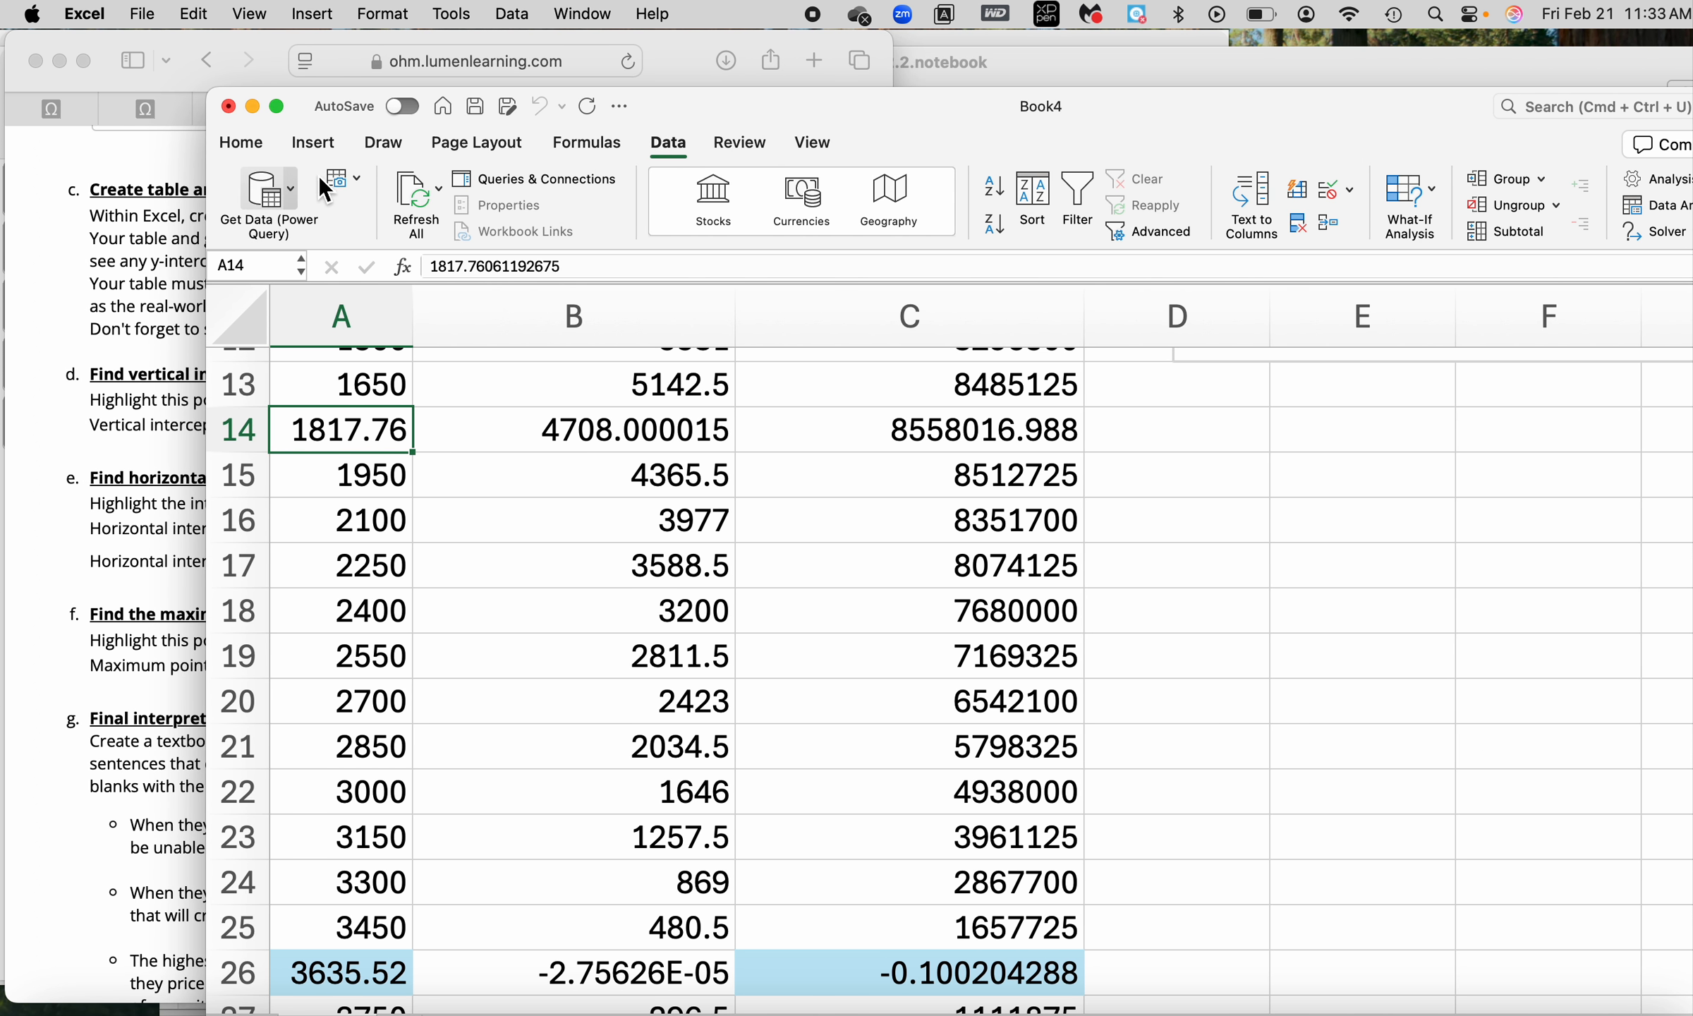
click(245, 136)
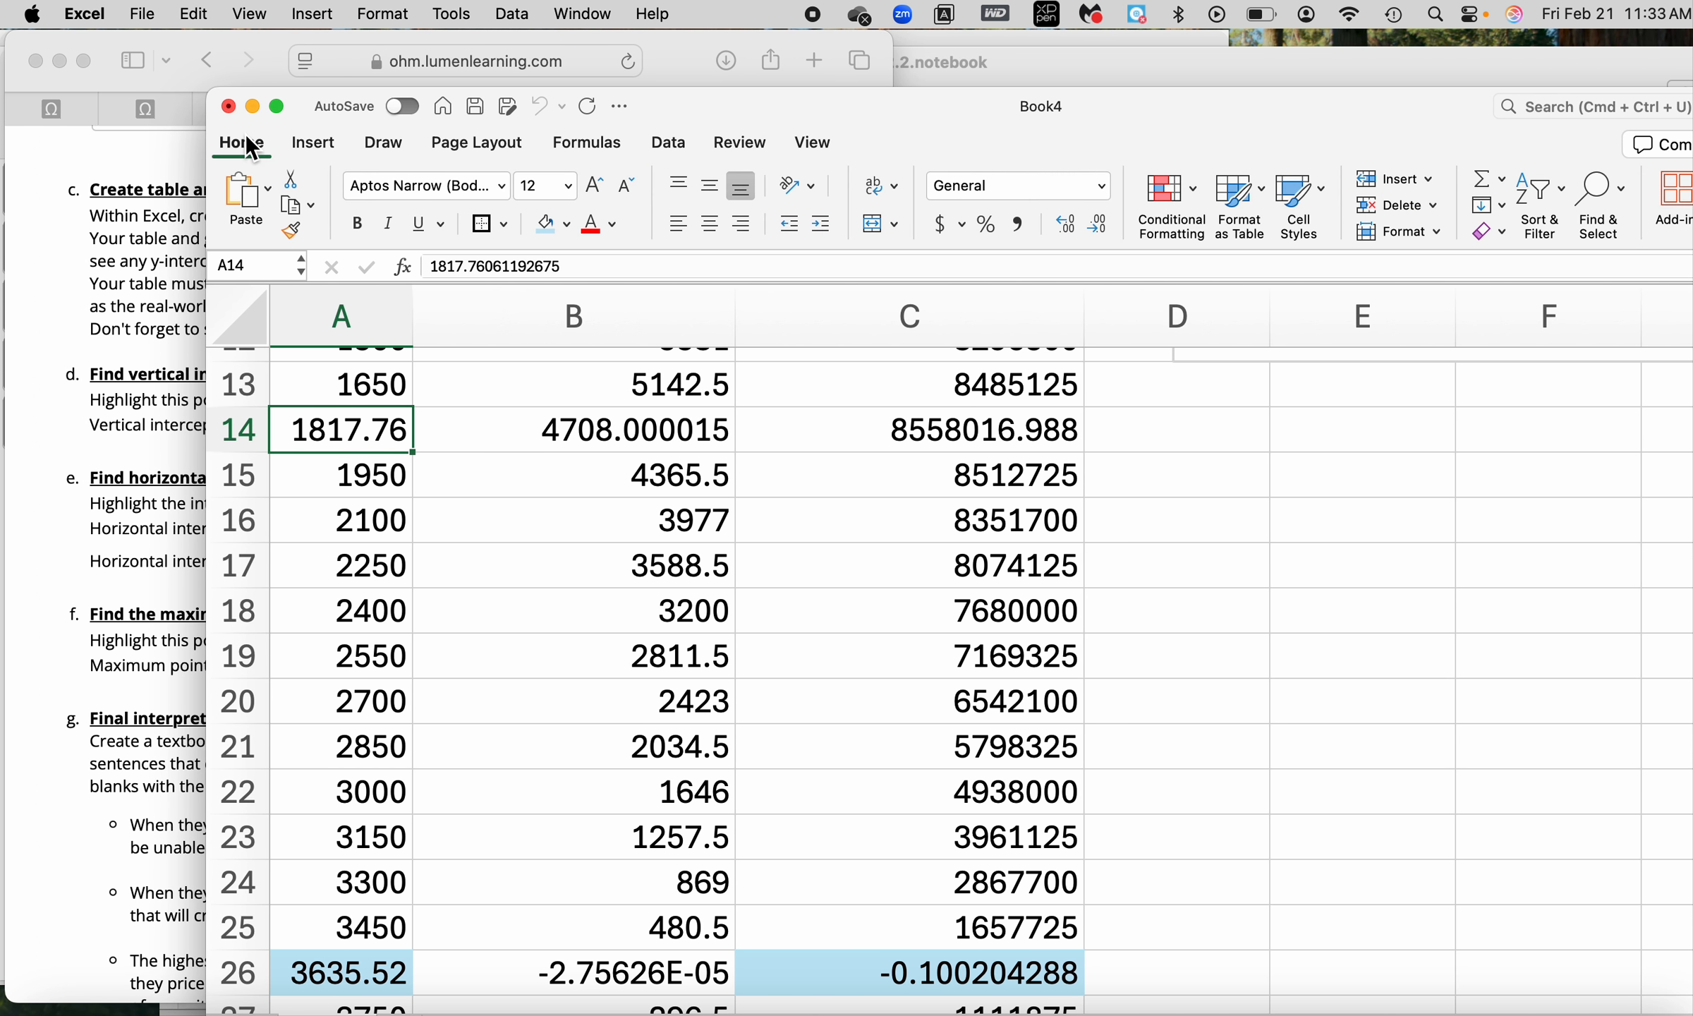
click(568, 224)
click(754, 402)
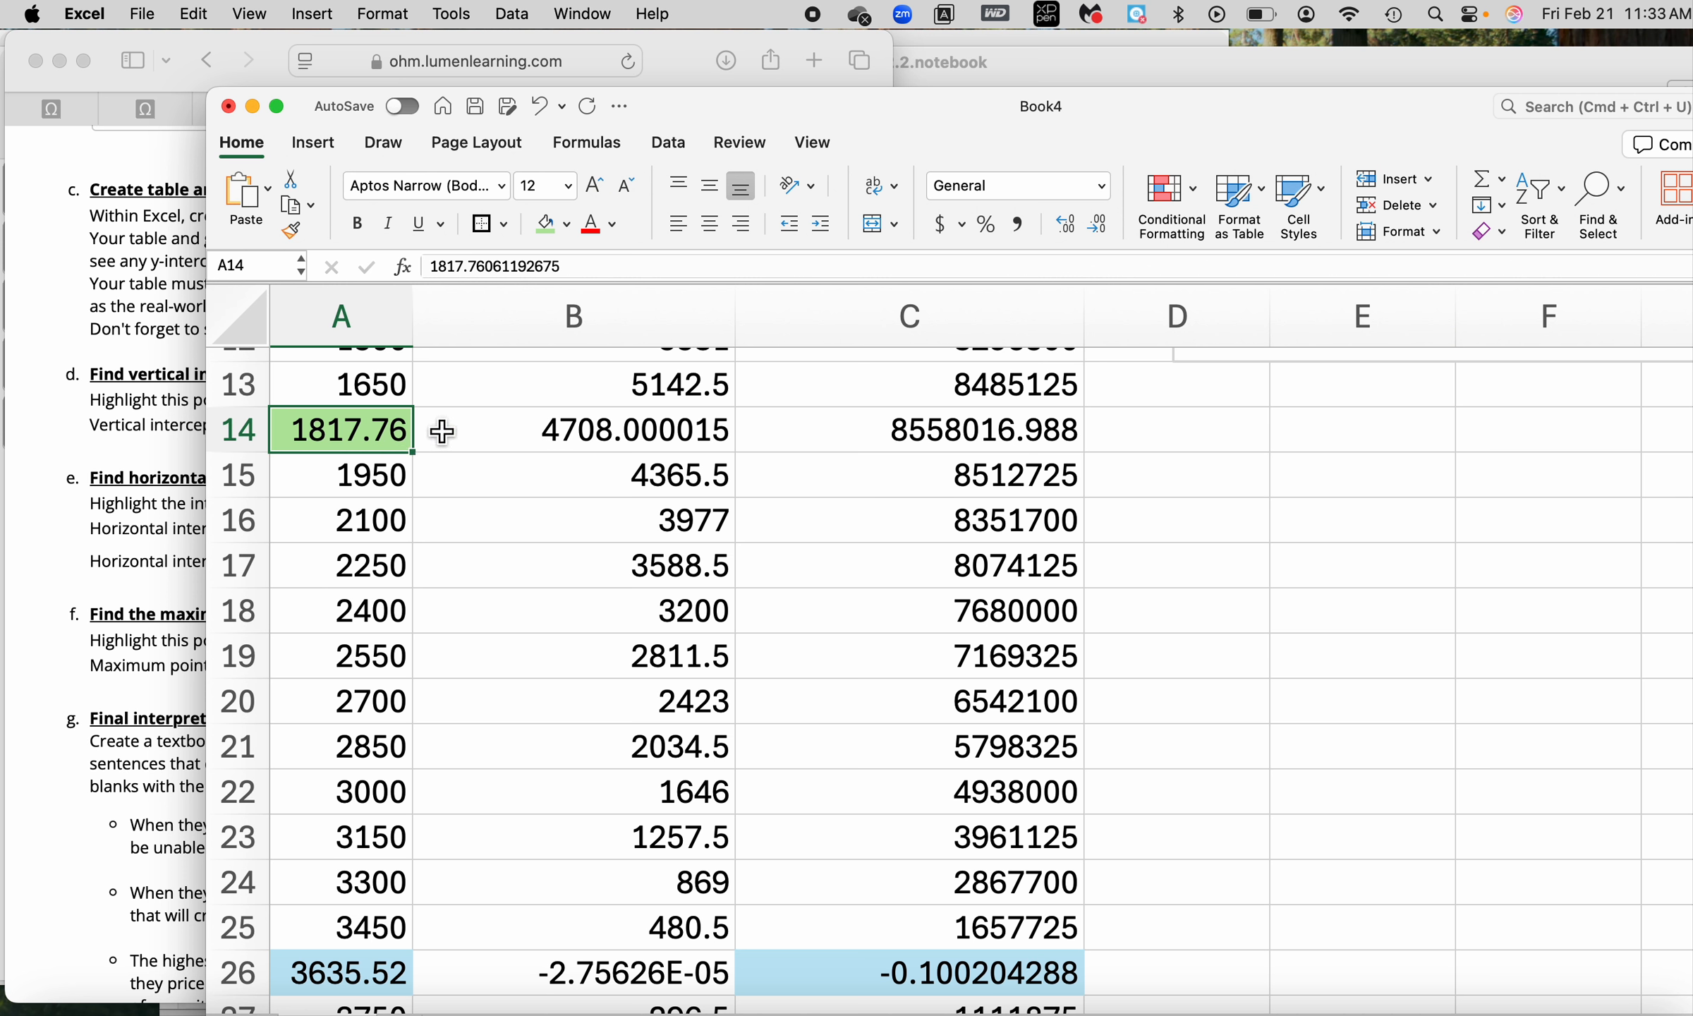
click(1026, 439)
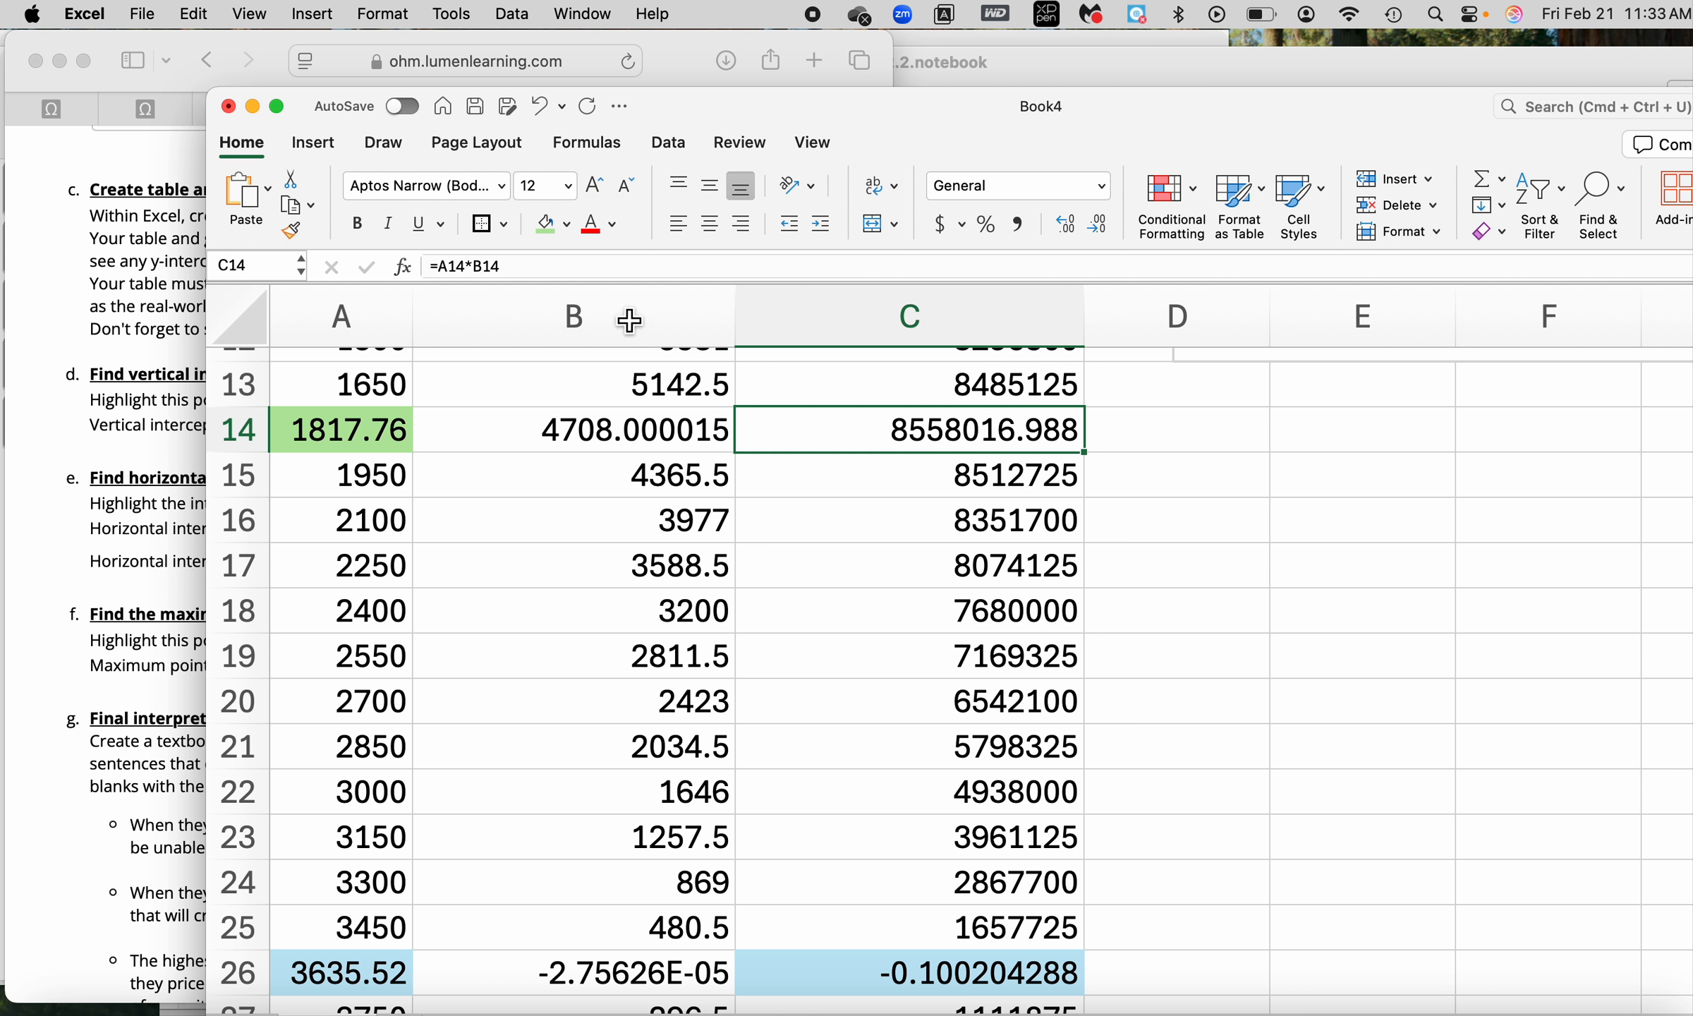
click(547, 222)
Enter the label "Max revenue" in D14 and shift the workbook window to uncover part f's answers.
click(1173, 441)
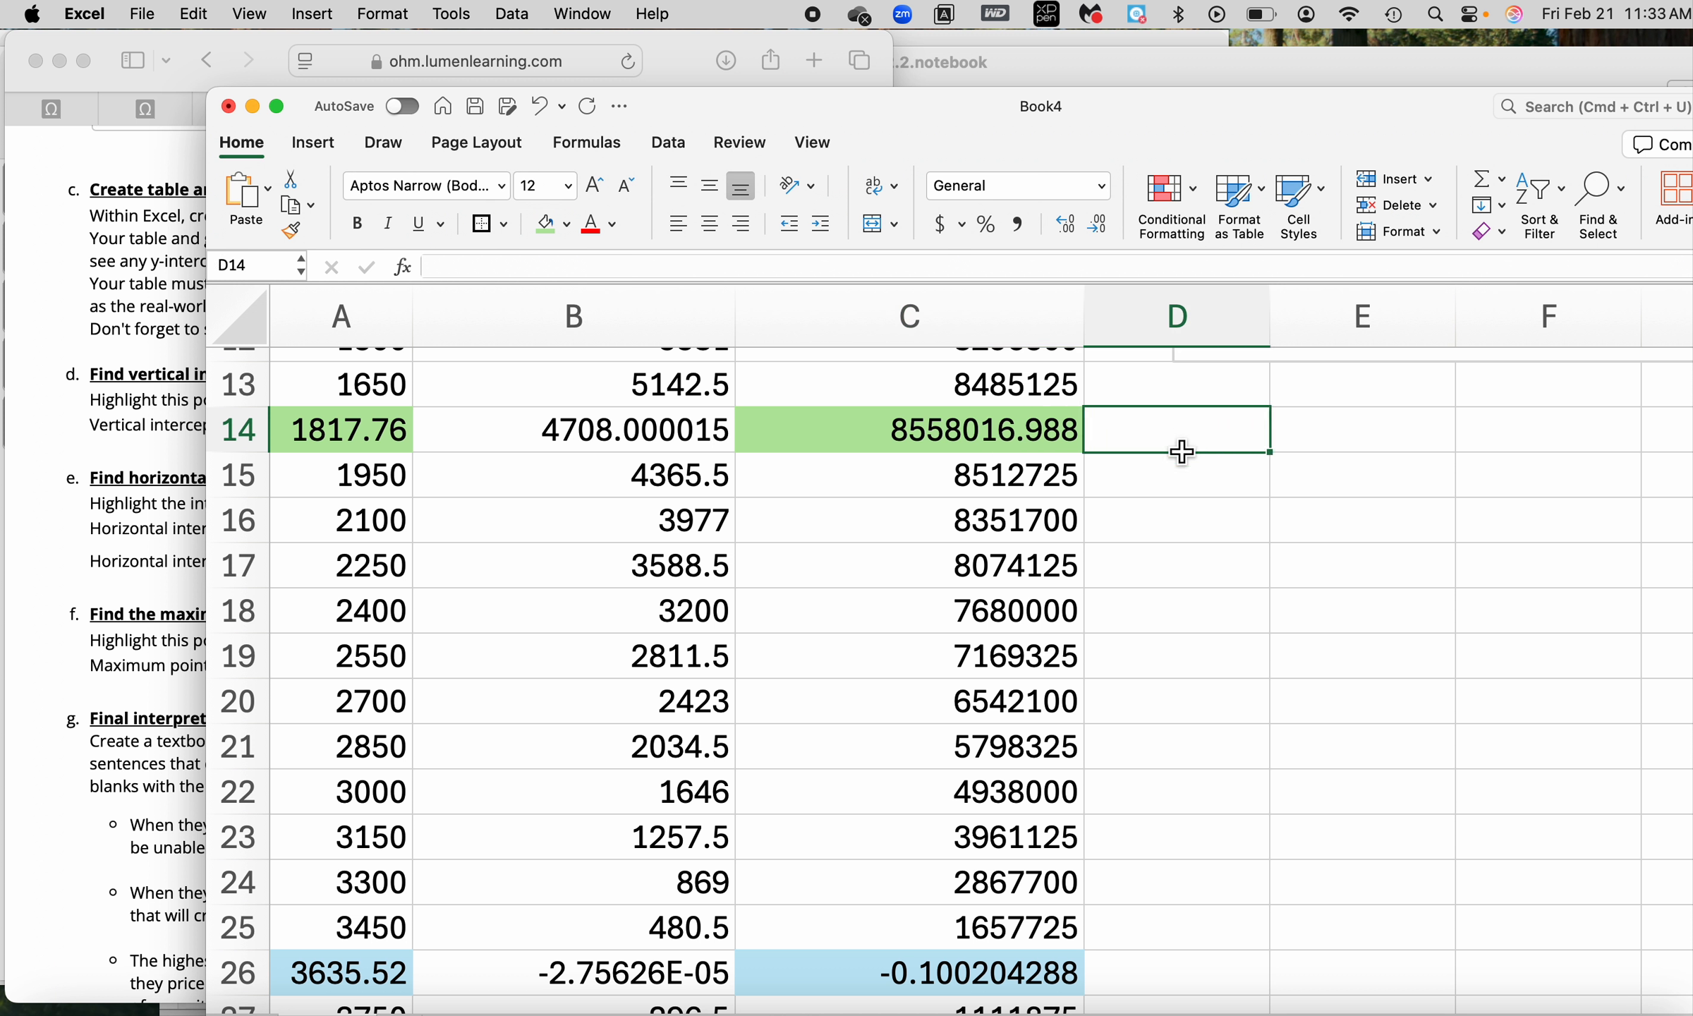
text(MA)
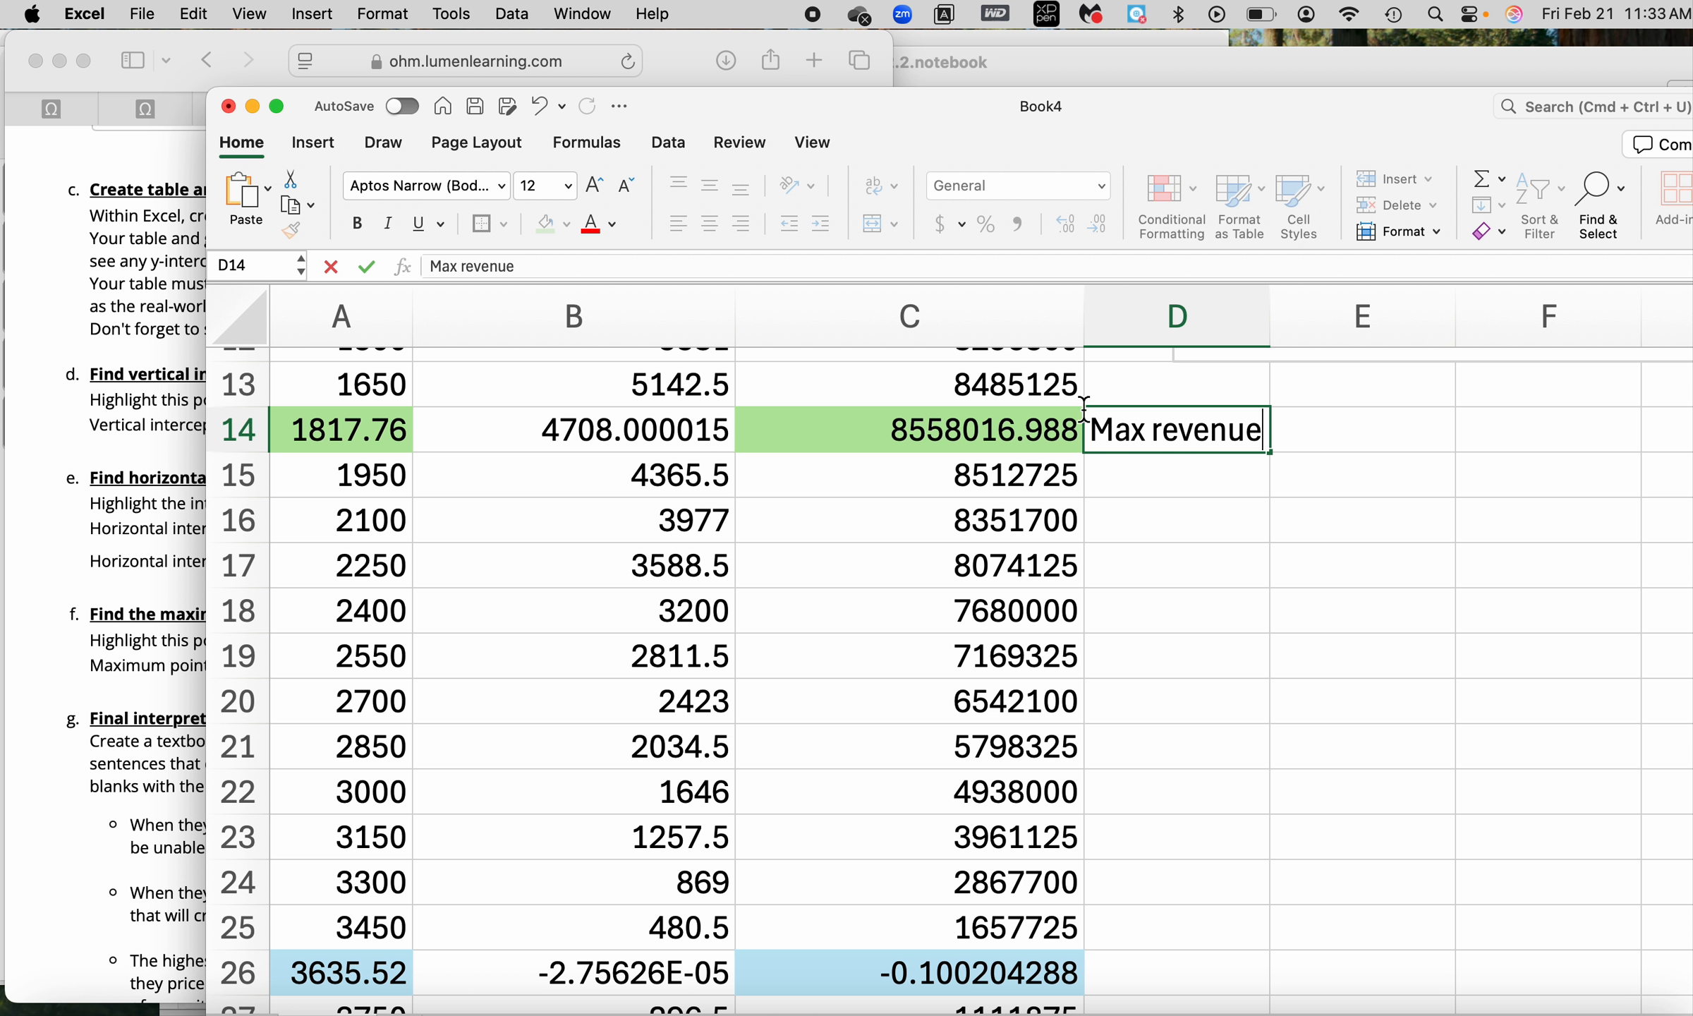
drag(737, 122, 1129, 121)
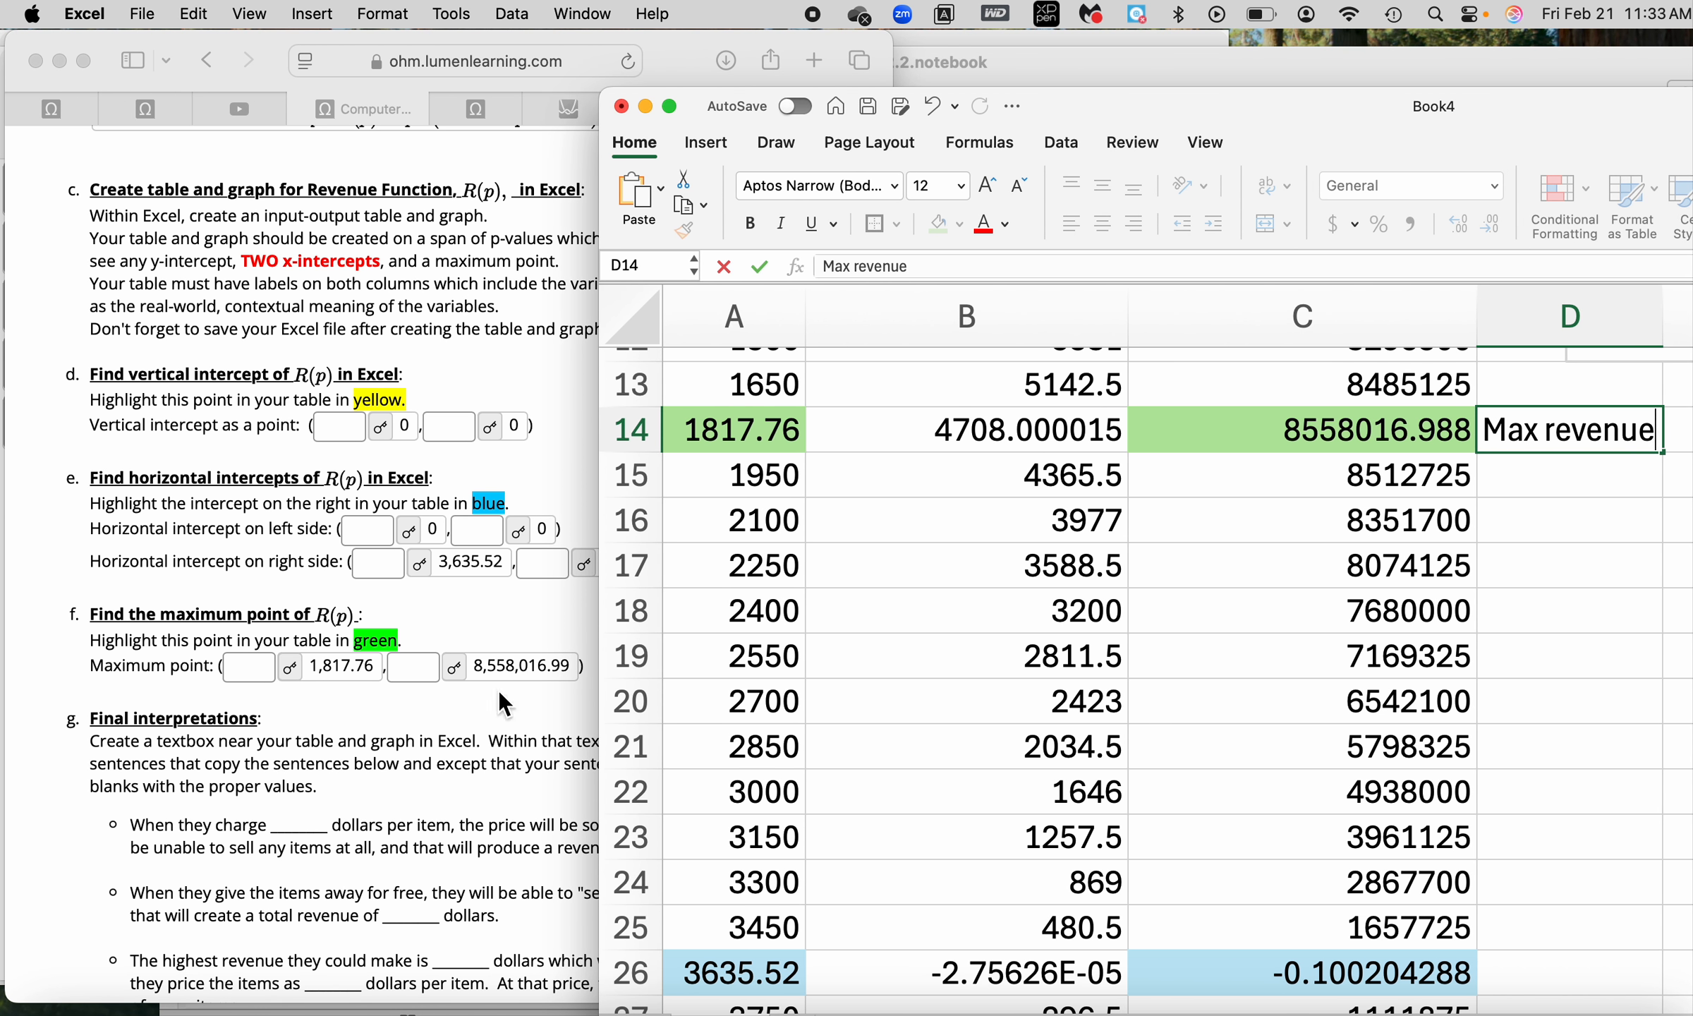